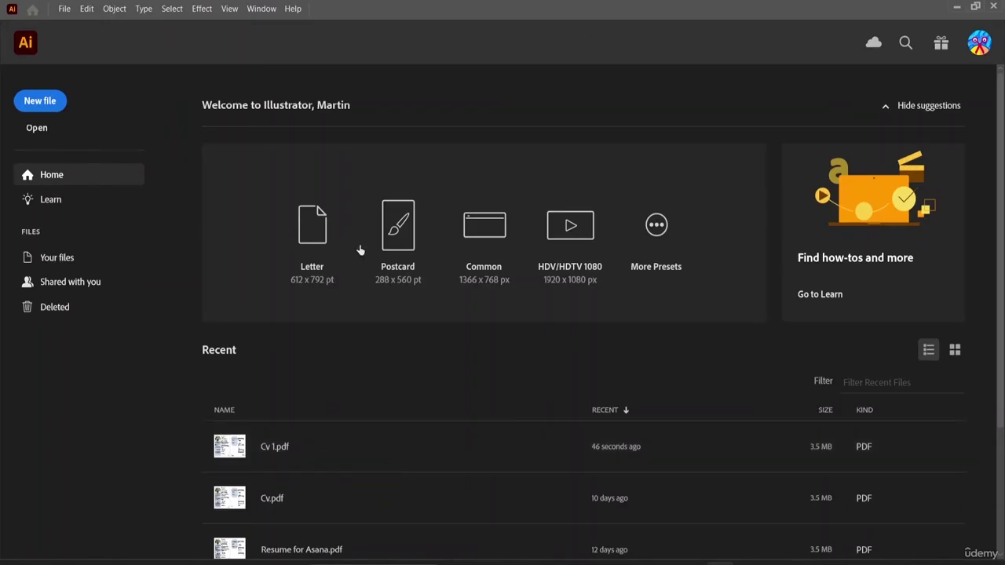
- Start a new document and name it "font t-shirt design"
left_click(55, 110)
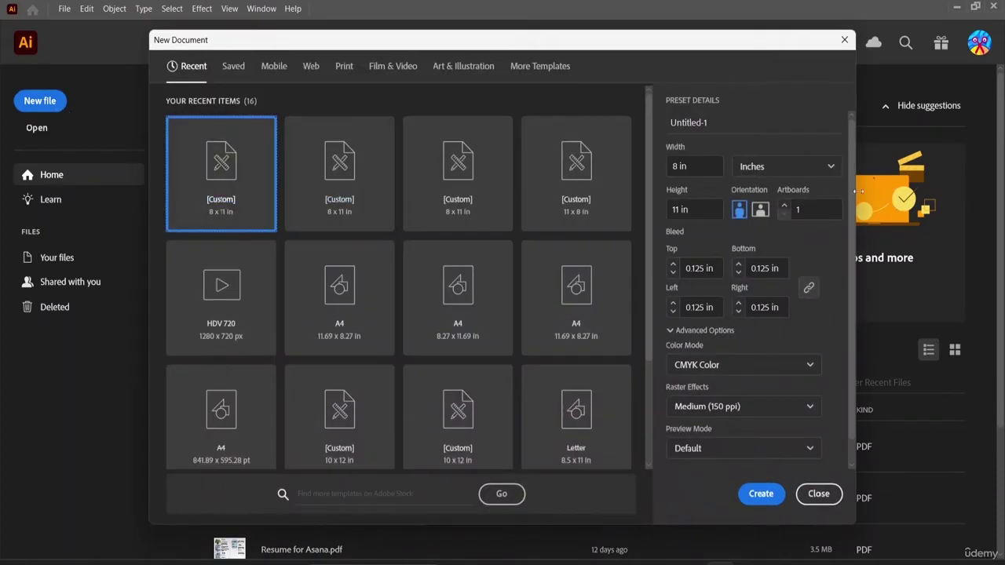
left_click(719, 122)
key("BackSpace")
key("BackSpace")
key("BackSpace")
key("BackSpace")
key("BackSpace")
key("BackSpace")
key("BackSpace")
key("BackSpace")
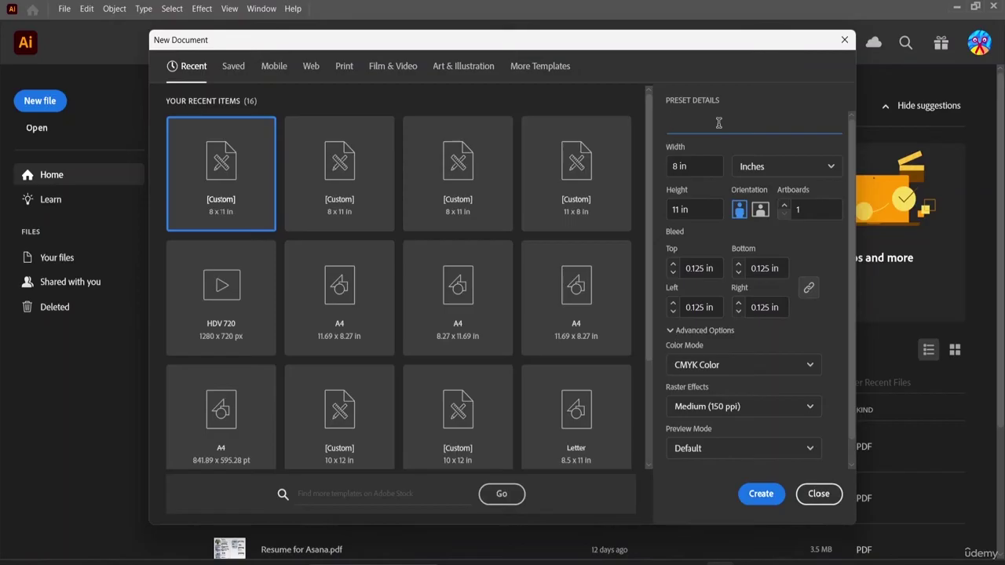
type("font shhirt design")
left_click(690, 122)
key("BackSpace")
type("t-")
- Create the 8 x 11 in portrait document, keeping CMYK Color mode and Medium (150 ppi) raster effects
left_click(734, 364)
left_click(736, 366)
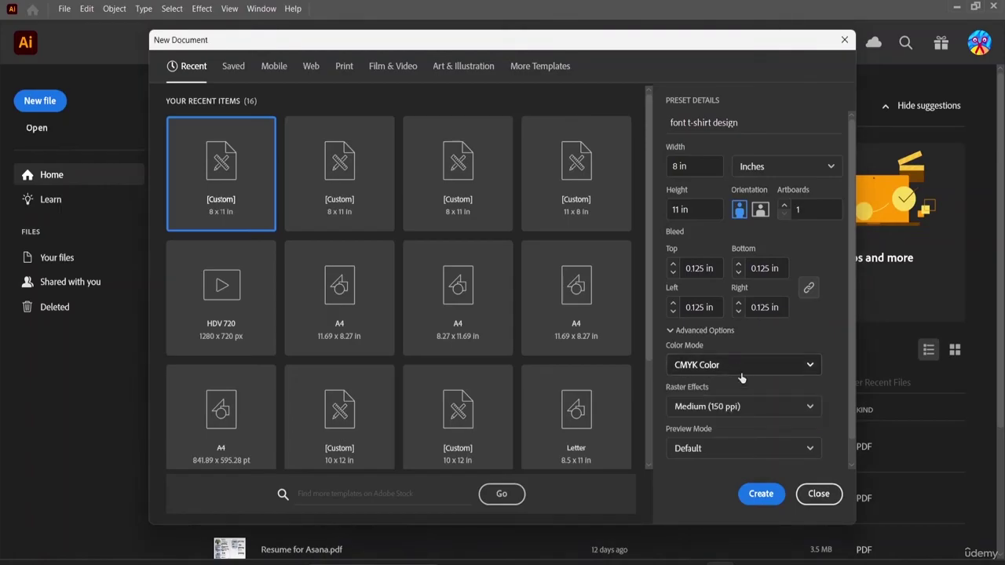
scroll(725, 438, "down", 1)
scroll(726, 440, "up", 1)
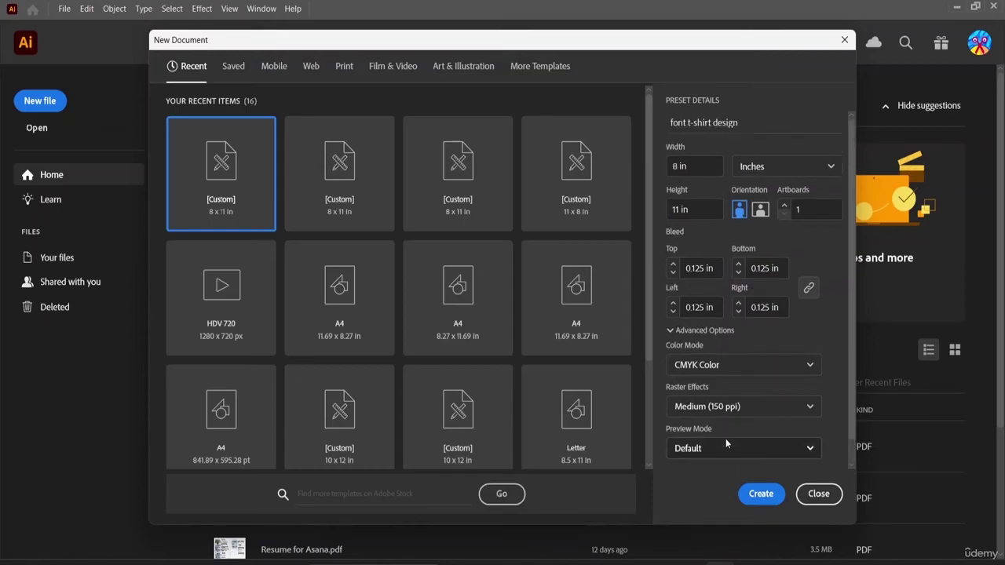
scroll(726, 440, "down", 1)
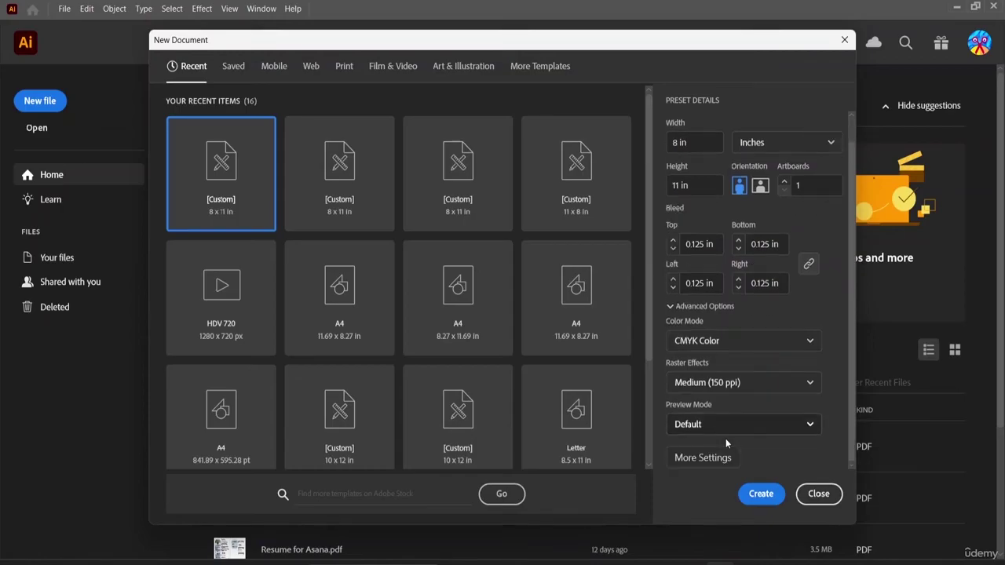
left_click(760, 494)
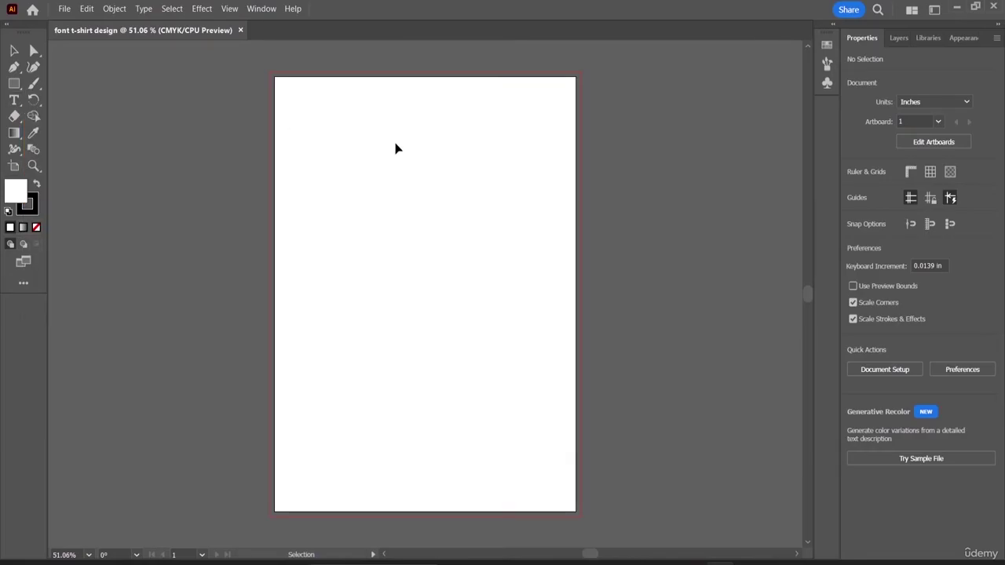
- Add the point text "BREATH" near the upper edge of the artboard
key("t")
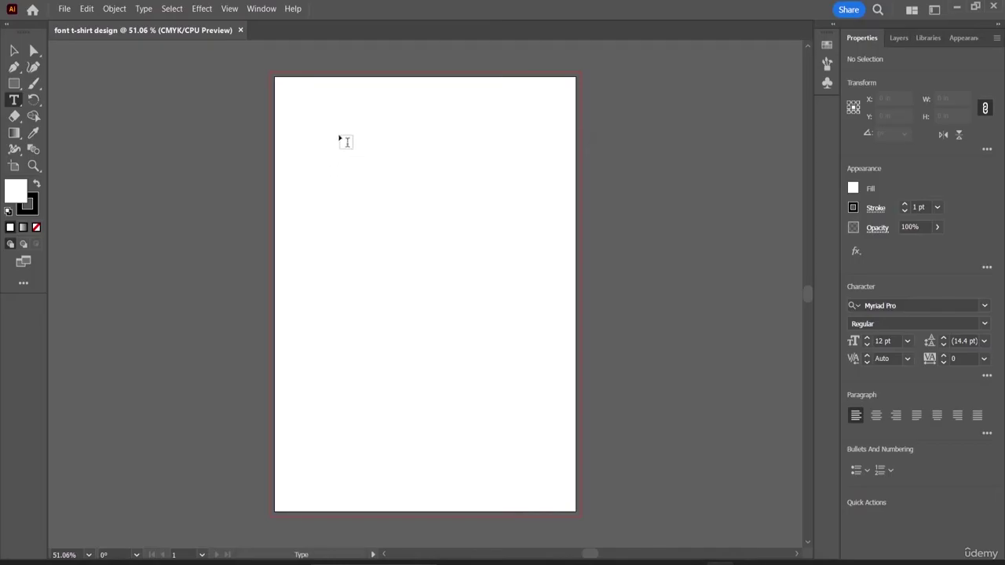
left_click(320, 148)
key("BackSpace")
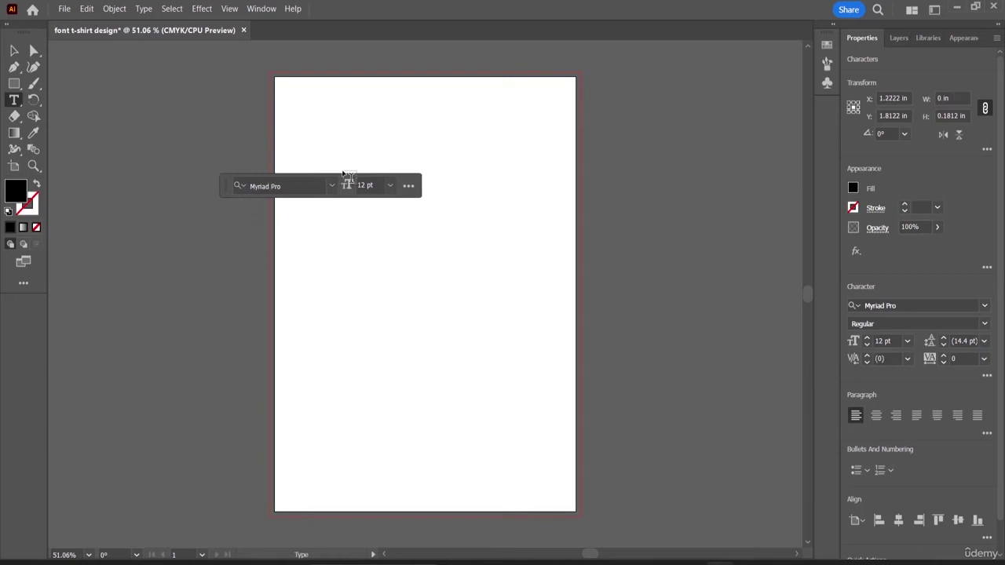
type("BREATH")
- Set the BREATH text in ROG Fonts at a size of 82 pt
left_click_drag(341, 147, 314, 147)
left_click(984, 305)
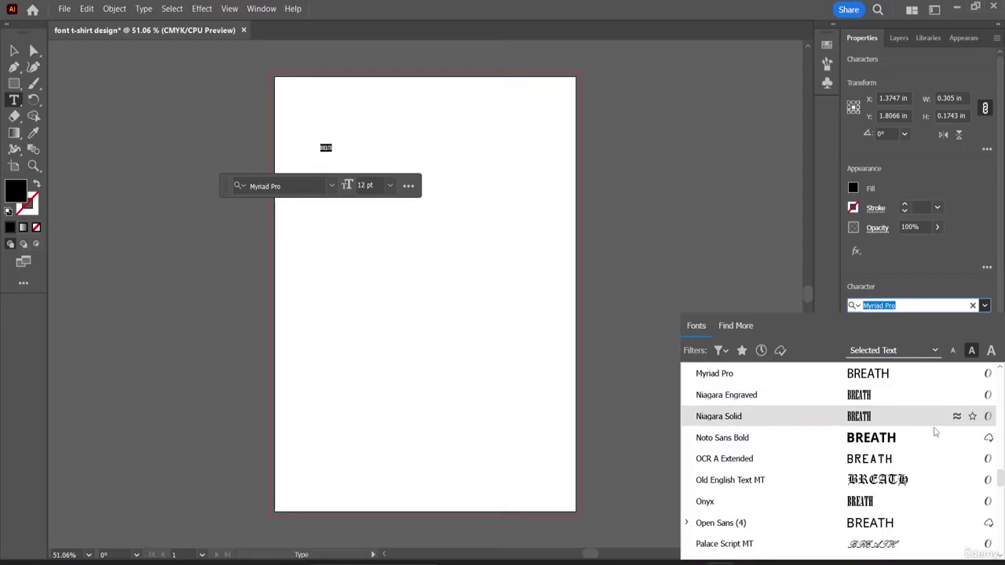
scroll(931, 491, "down", 3)
scroll(925, 507, "down", 4)
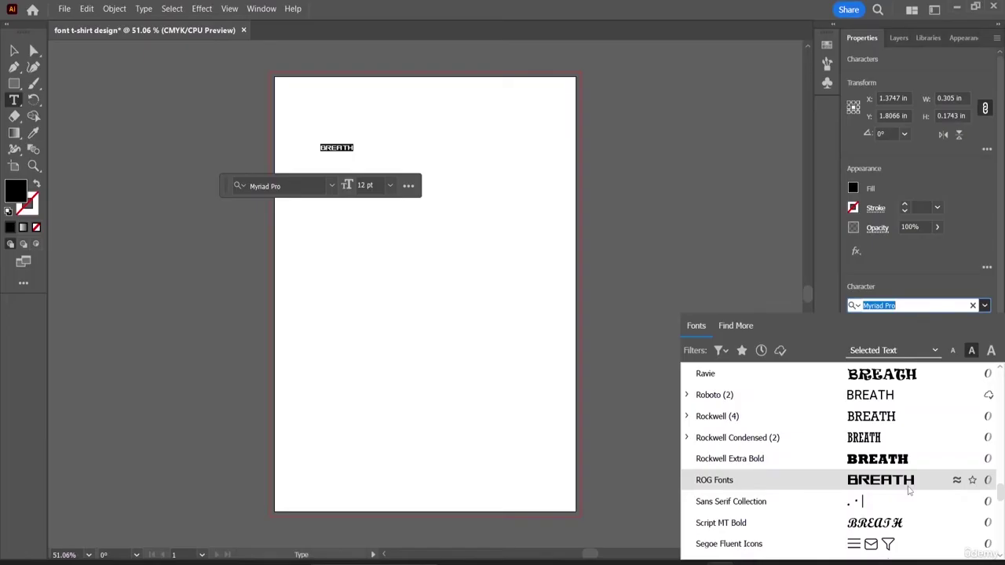
left_click(904, 479)
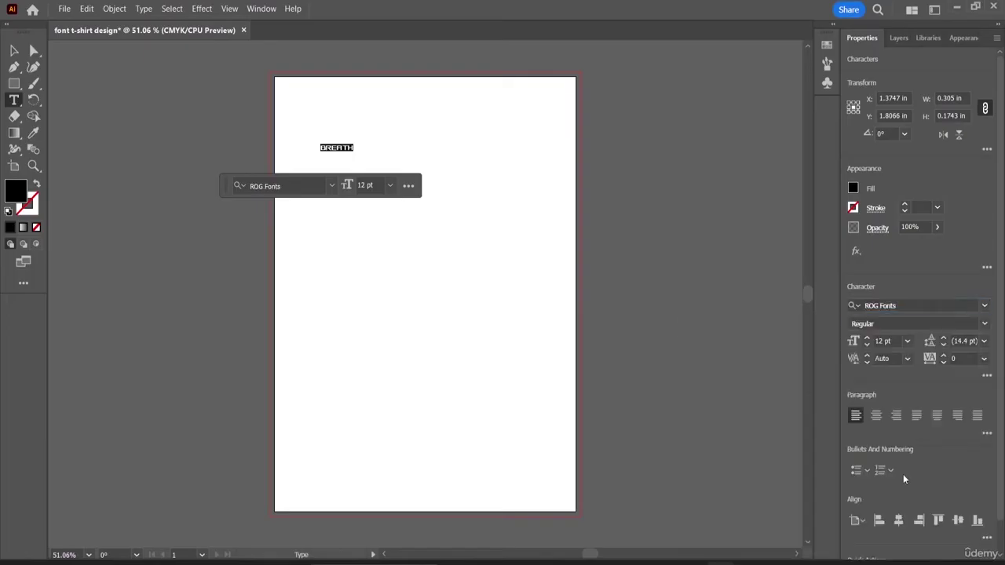
left_click(867, 338)
left_click_drag(867, 341, 867, 341)
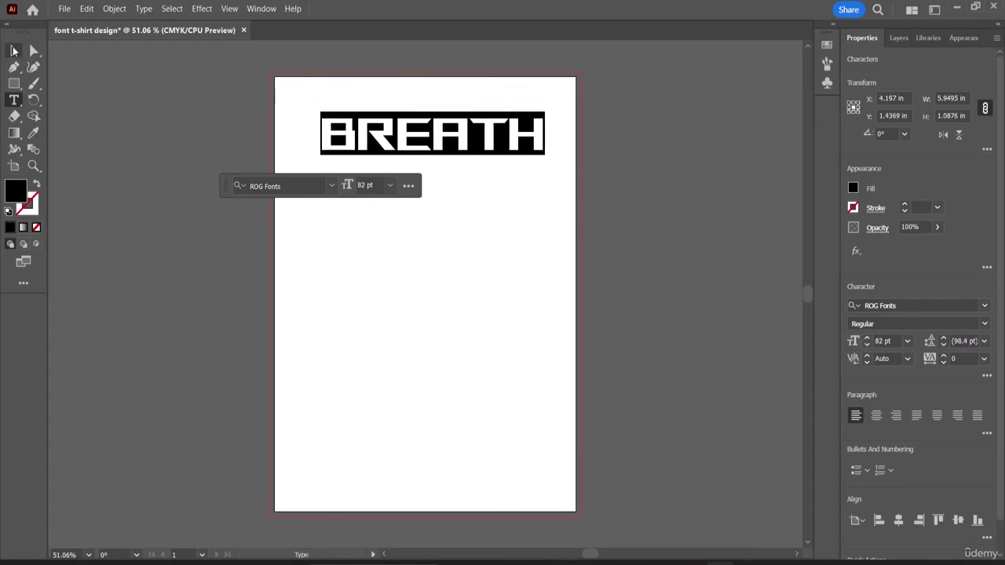
left_click(13, 51)
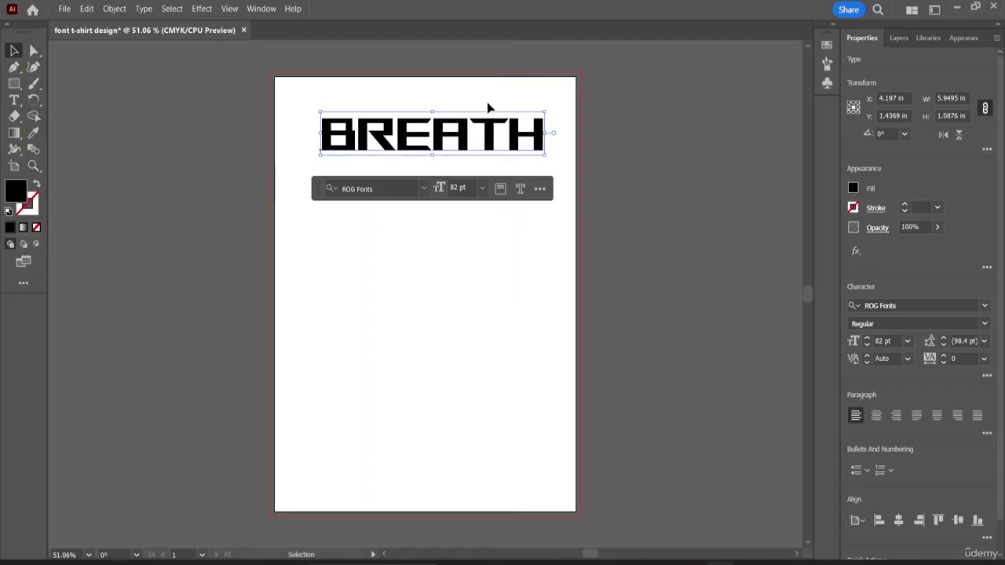
- Move the BREATH text down the artboard to about X 3.99 in, Y 4.02 in
double_click(462, 137)
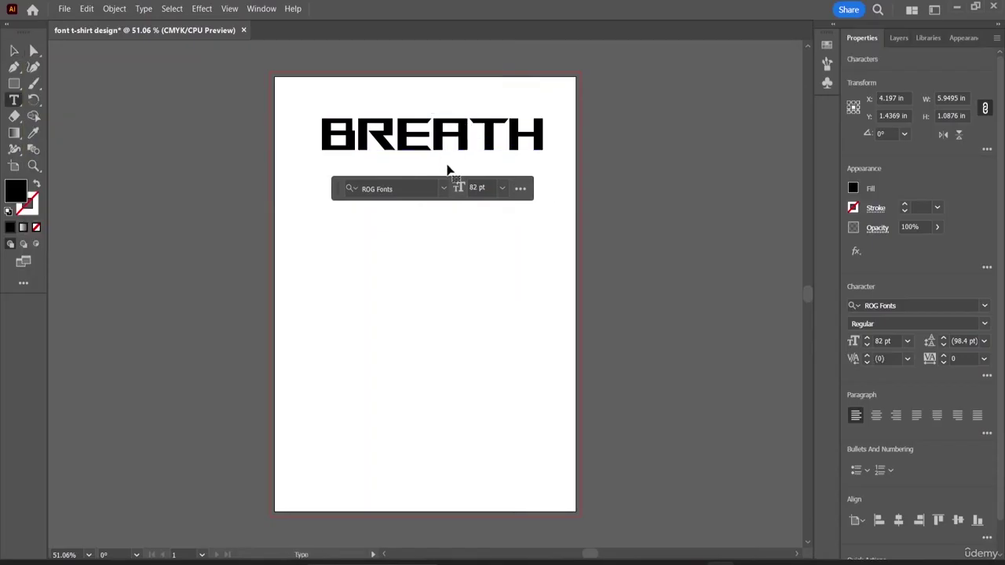
key("ctrl+shift+a")
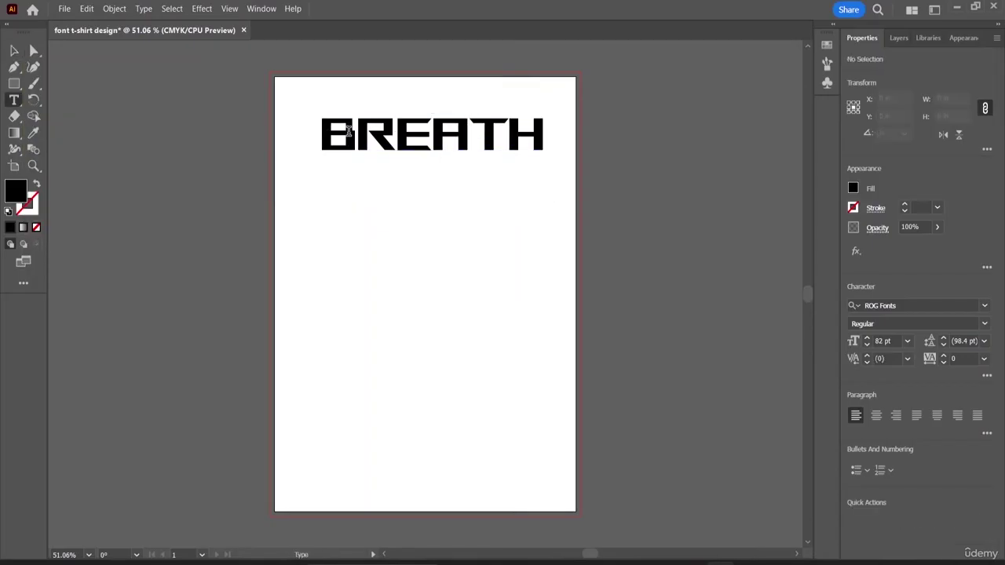
key("v")
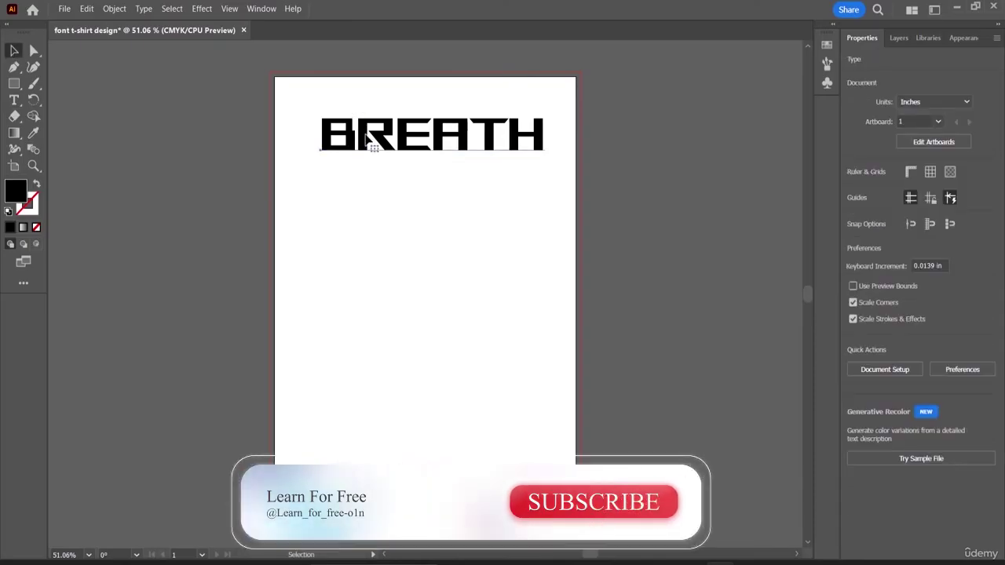
left_click(366, 138)
left_click_drag(403, 140, 395, 245)
left_click(437, 348)
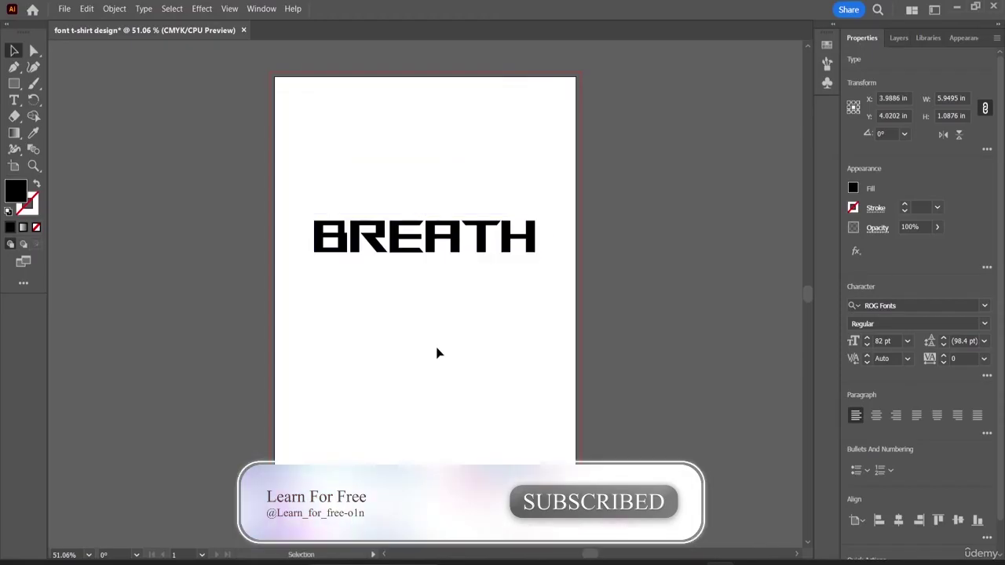
- Duplicate the BREATH text and place the copy directly above the original
left_click(439, 251)
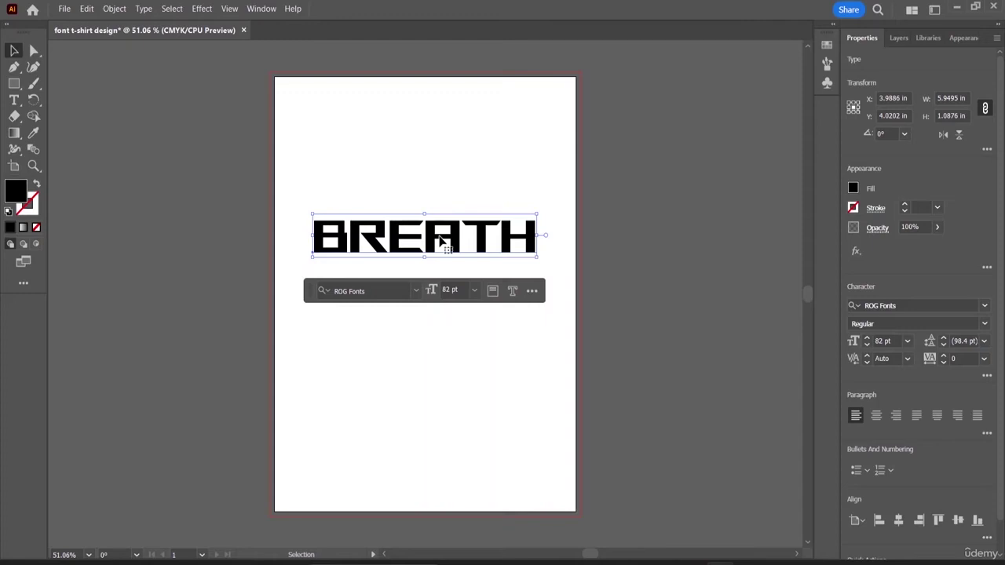
left_click_drag(442, 241, 439, 169)
left_click(432, 338)
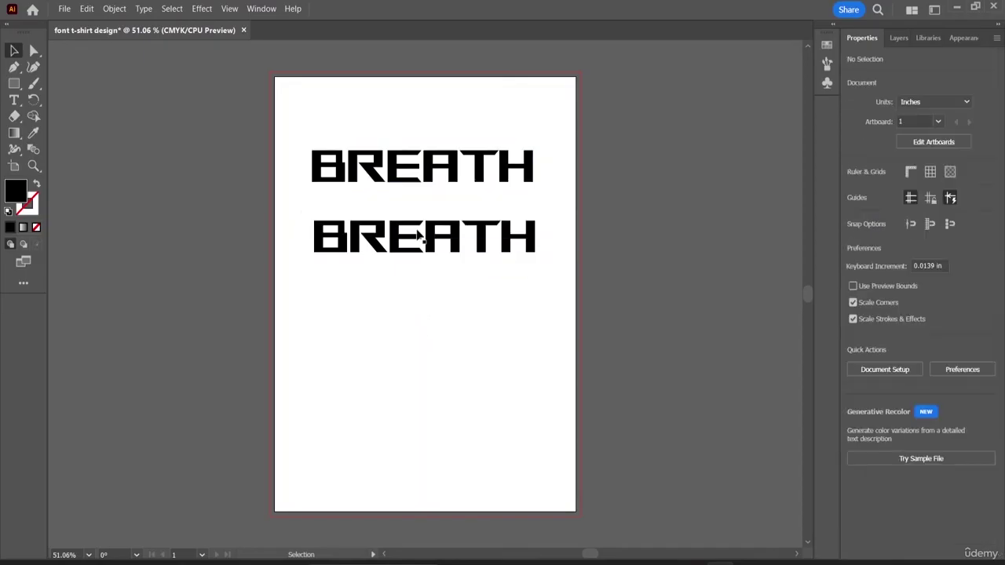
left_click(433, 261)
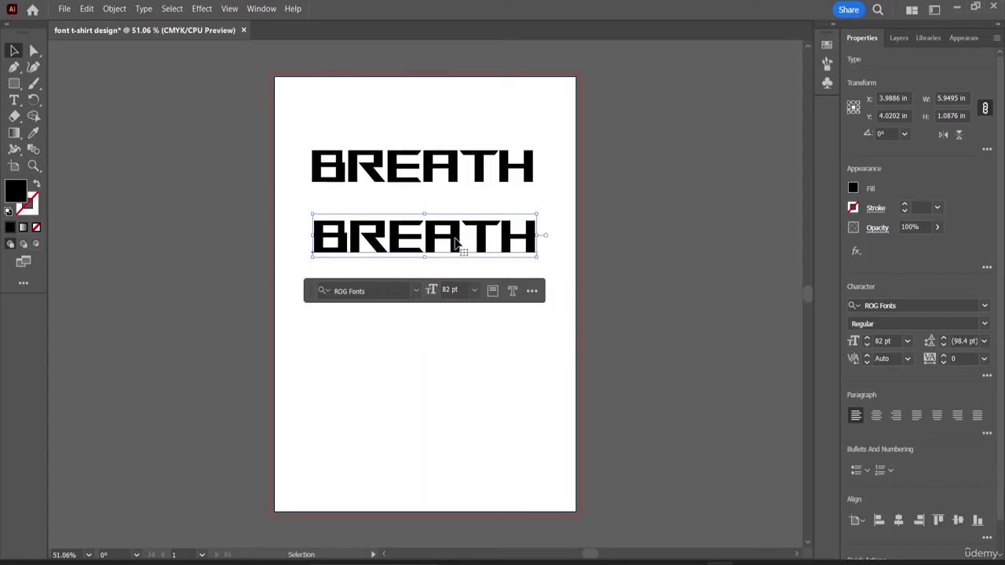
right_click(424, 234)
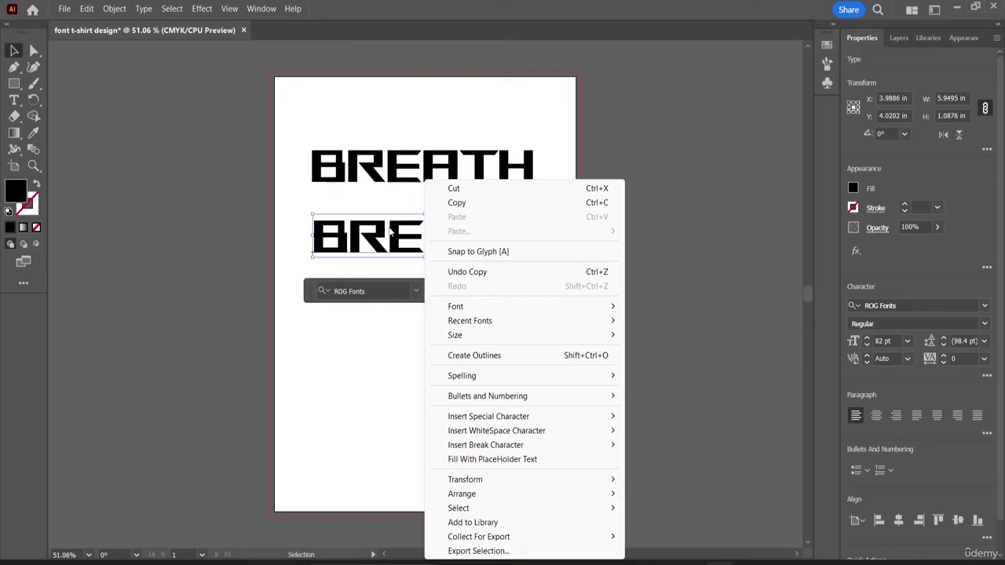
left_click(391, 230)
left_click(531, 292)
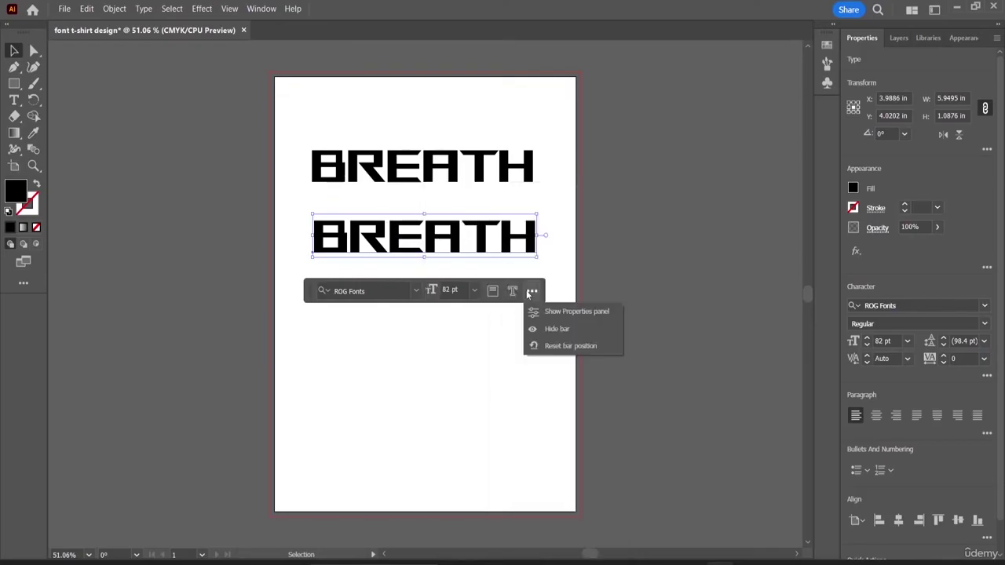
left_click(456, 360)
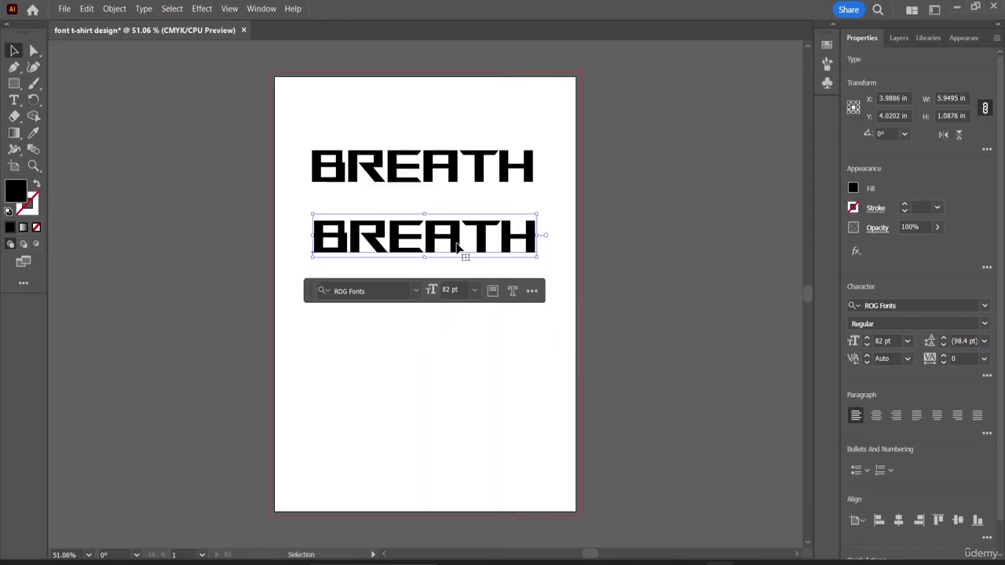
key("a")
key("v")
- Tighten the kerning between E and A in the lower BREATH word to -40
left_click(13, 99)
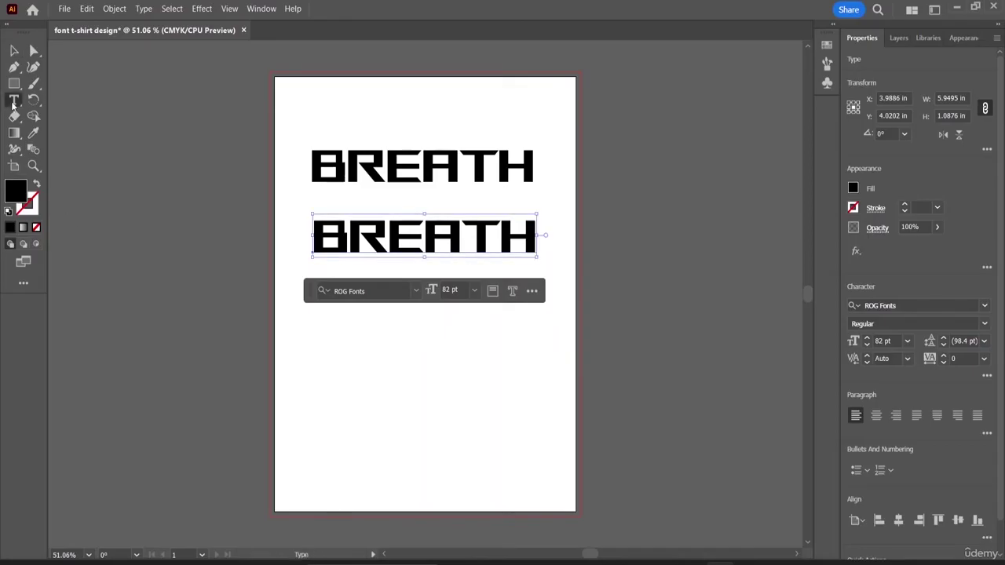
left_click(423, 241)
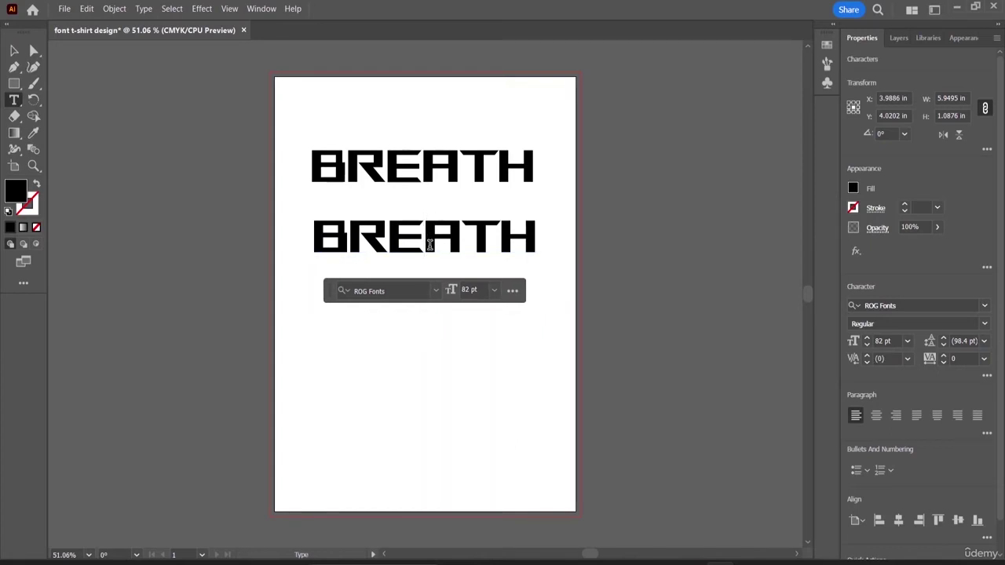
key("space")
key("alt+Left")
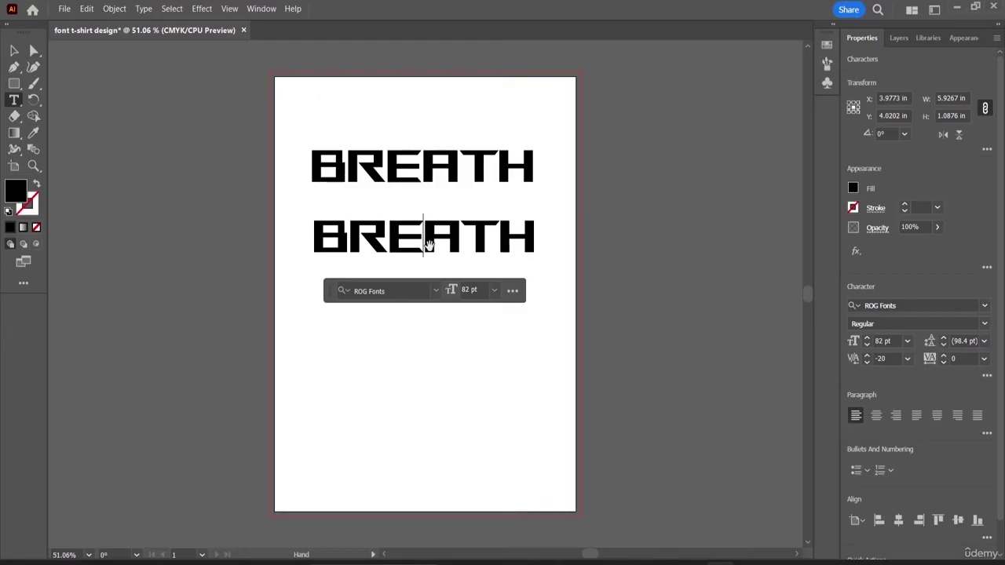
key("alt+Left")
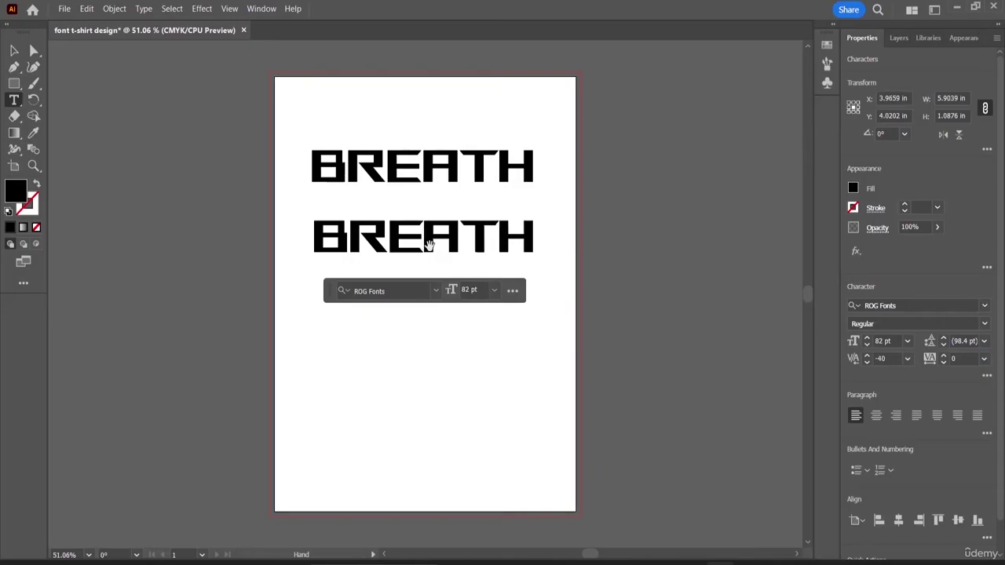
key("alt+Left")
key("alt+Right")
- Tighten the kerning to -40 between R and E and between B and R in the lower BREATH word
left_click(390, 240)
key("alt+Left")
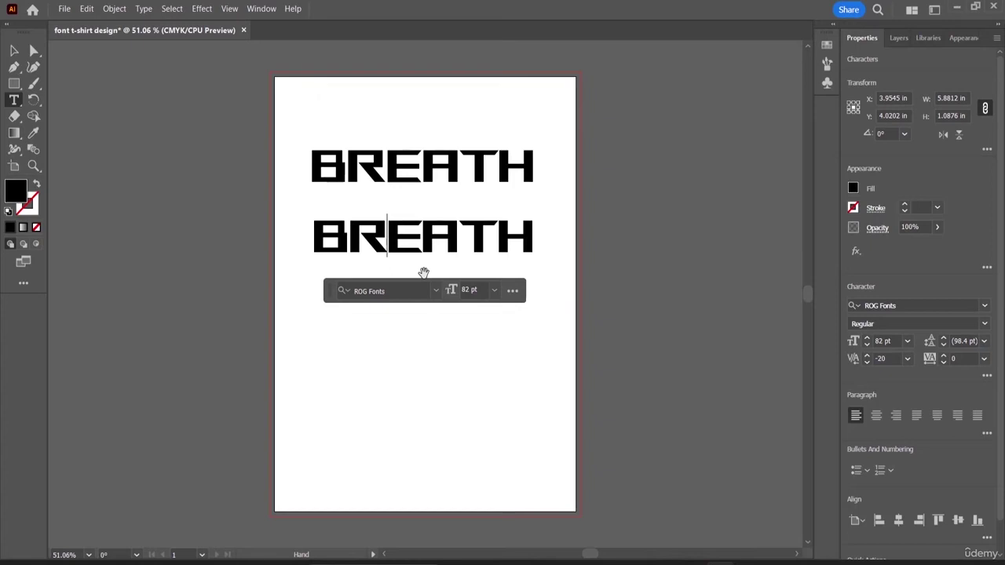
key("alt+Left")
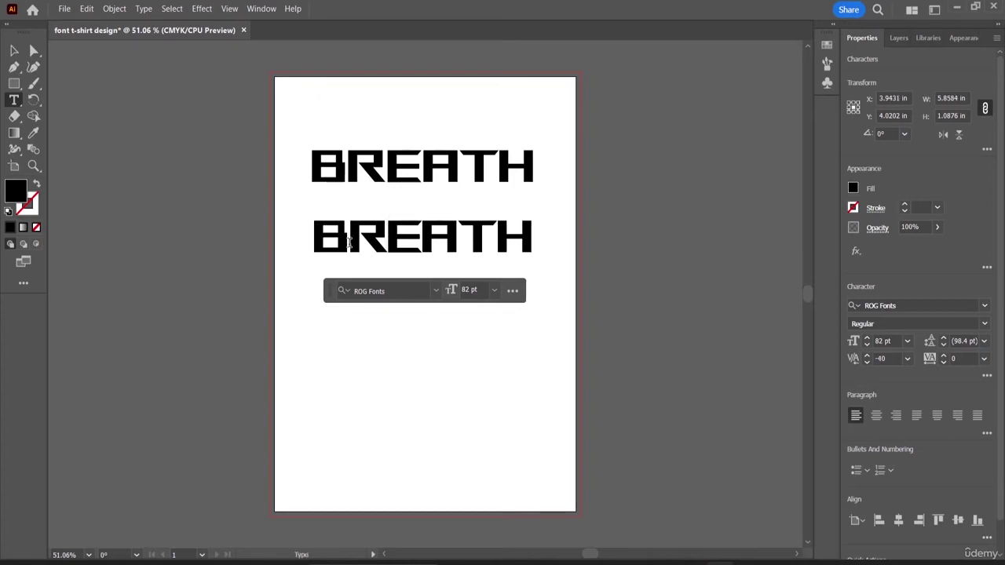
left_click(350, 242)
key("alt+Left")
key("alt+Left")
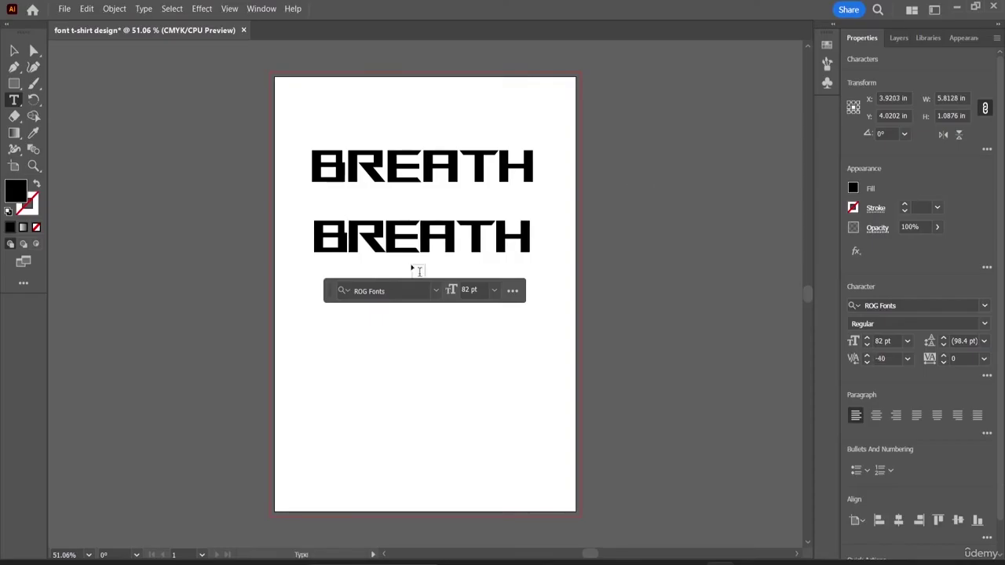
- Tighten the kerning between T and H in the lower BREATH word to -60
left_click(462, 242)
key("alt+Left")
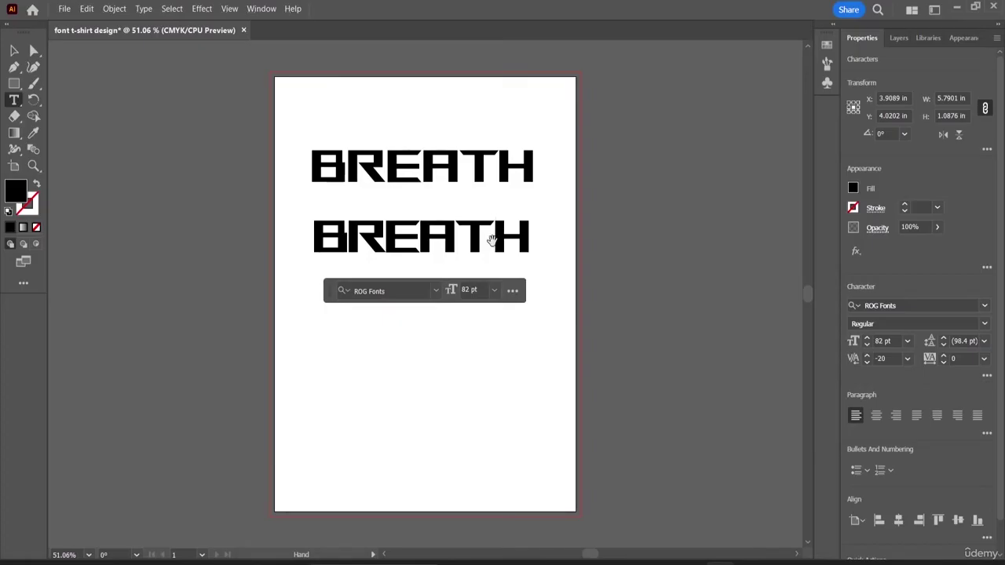
key("alt+Left")
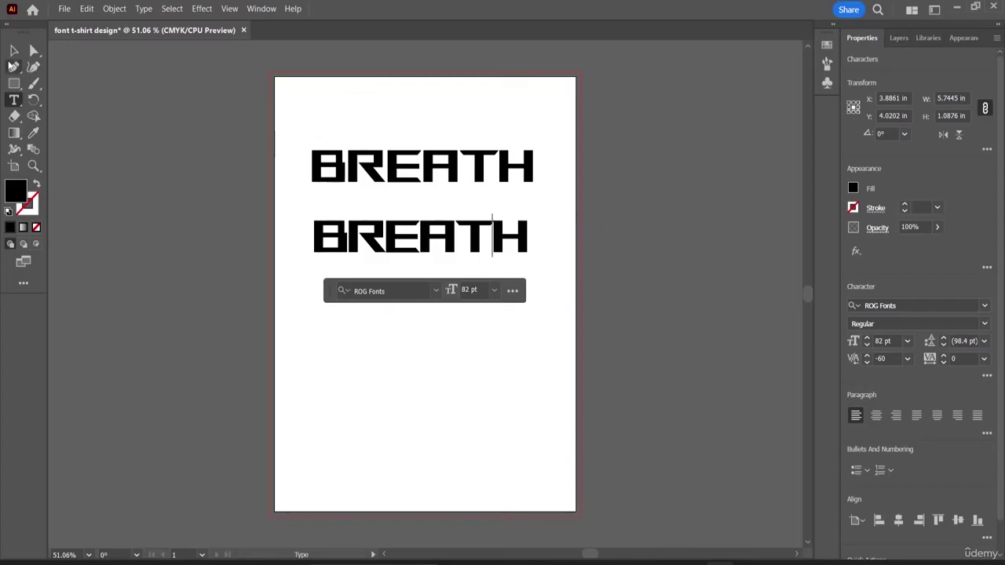
left_click(14, 50)
left_click(493, 223)
right_click(384, 230)
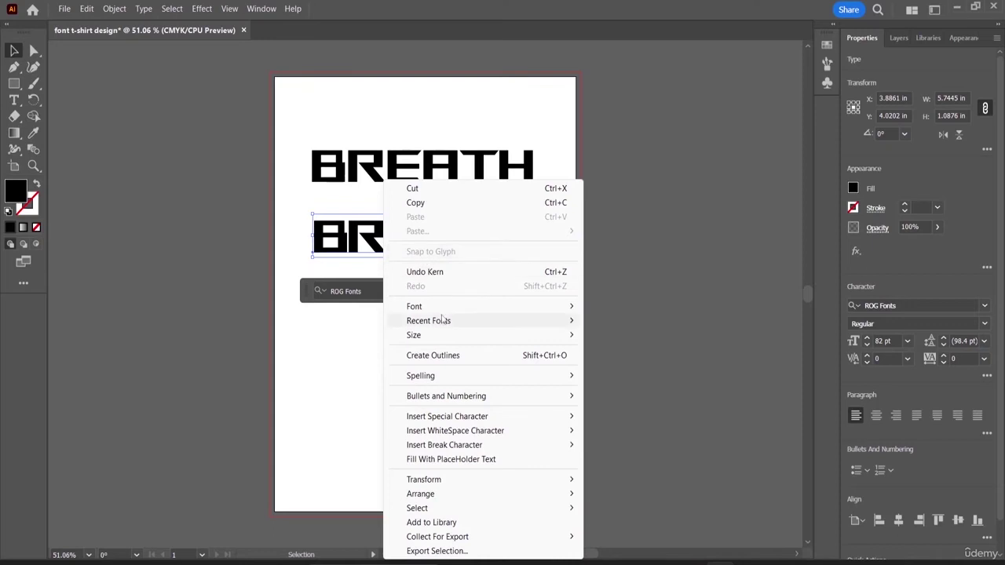
mouse_move(453, 380)
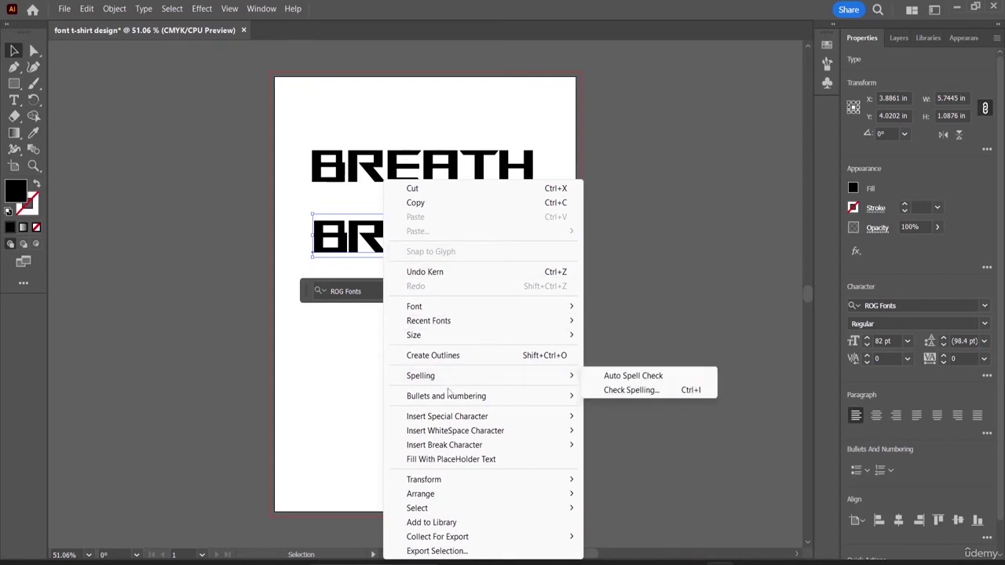
mouse_move(447, 422)
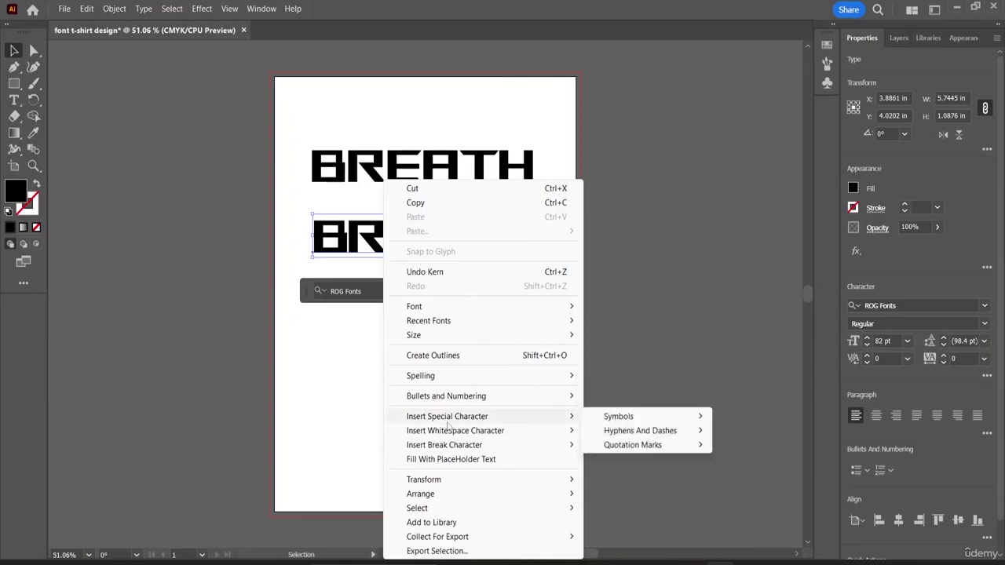
mouse_move(684, 421)
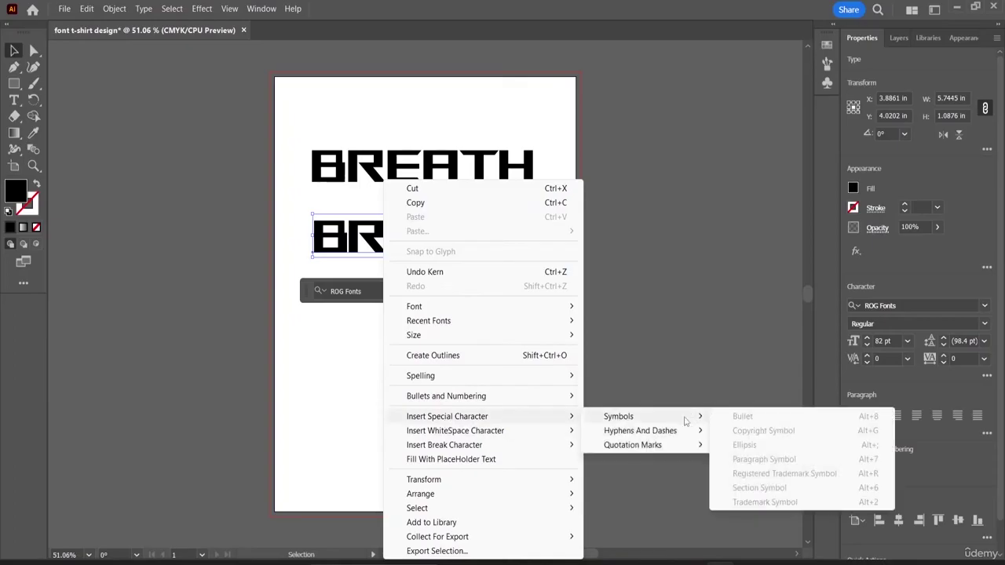
mouse_move(549, 447)
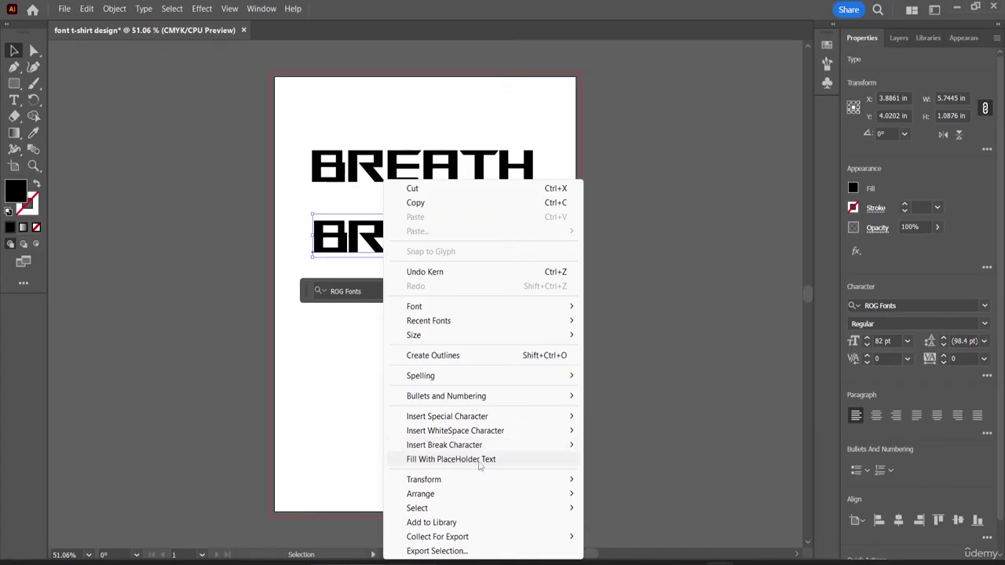
left_click(652, 417)
left_click(652, 416)
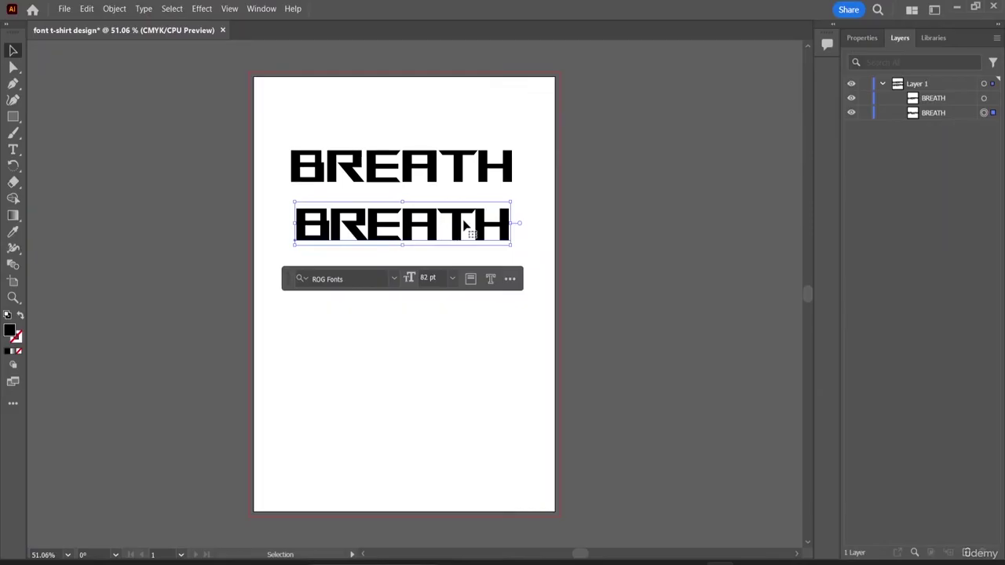
- Expand the lower BREATH text into vector shapes with both Object and Fill included
left_click(116, 9)
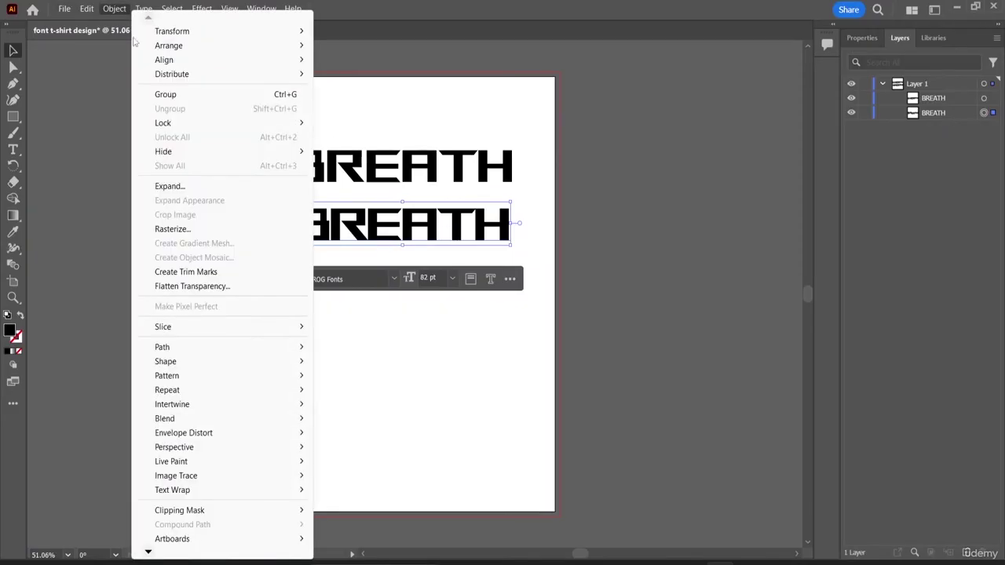
left_click(169, 186)
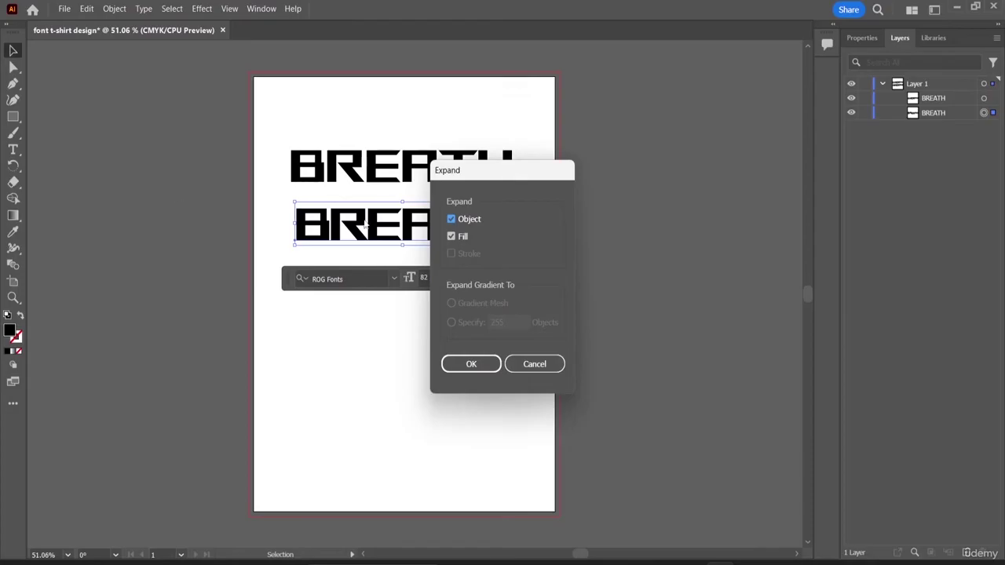
left_click(479, 368)
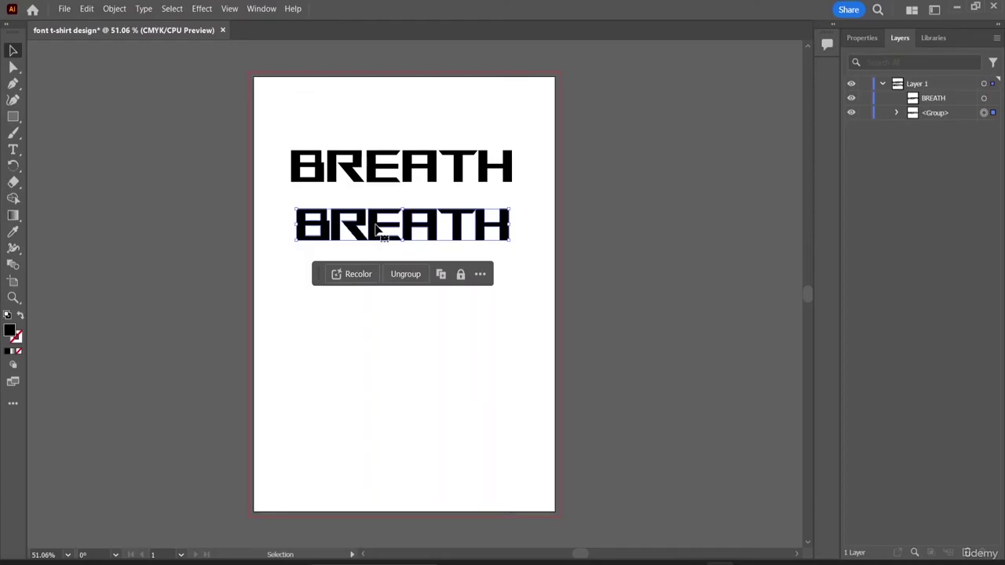
- Isolate the expanded BREATH group, try shifting its letter E slightly, and undo the shift
double_click(375, 228)
mouse_move(377, 227)
left_mouse_down()
mouse_move(380, 270)
mouse_move(390, 238)
mouse_move(382, 227)
left_mouse_up()
key("a")
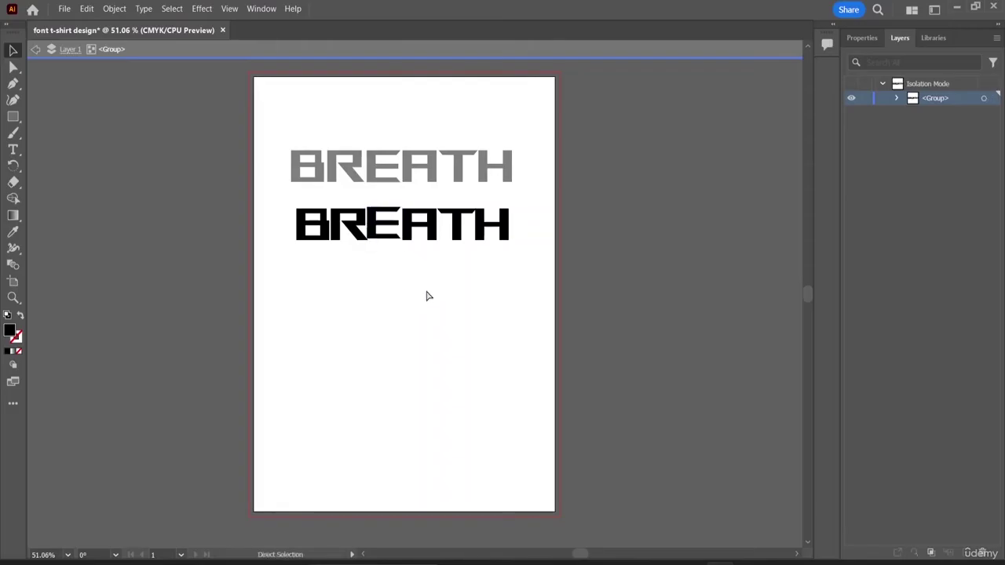
key("ctrl+z")
key("ctrl+shift+z")
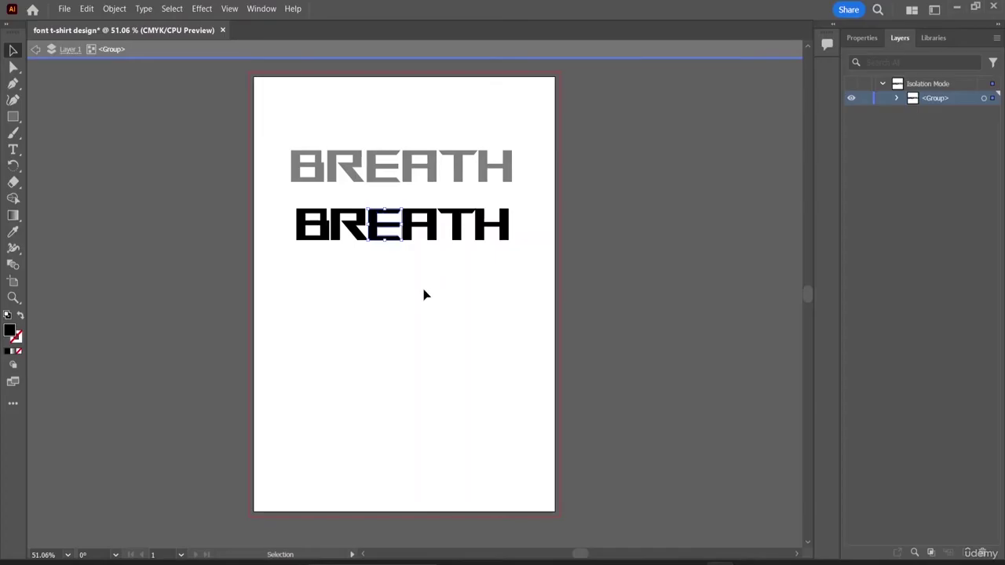
left_click(424, 294)
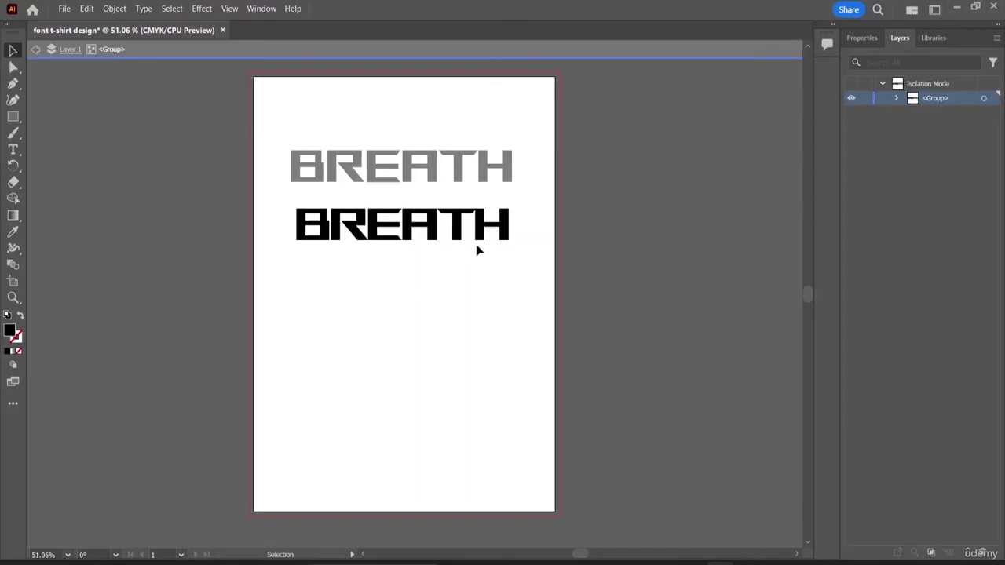
- Activate the Direct Selection tool and leave isolation mode to return to the whole design
key("a")
key("ctrl+1")
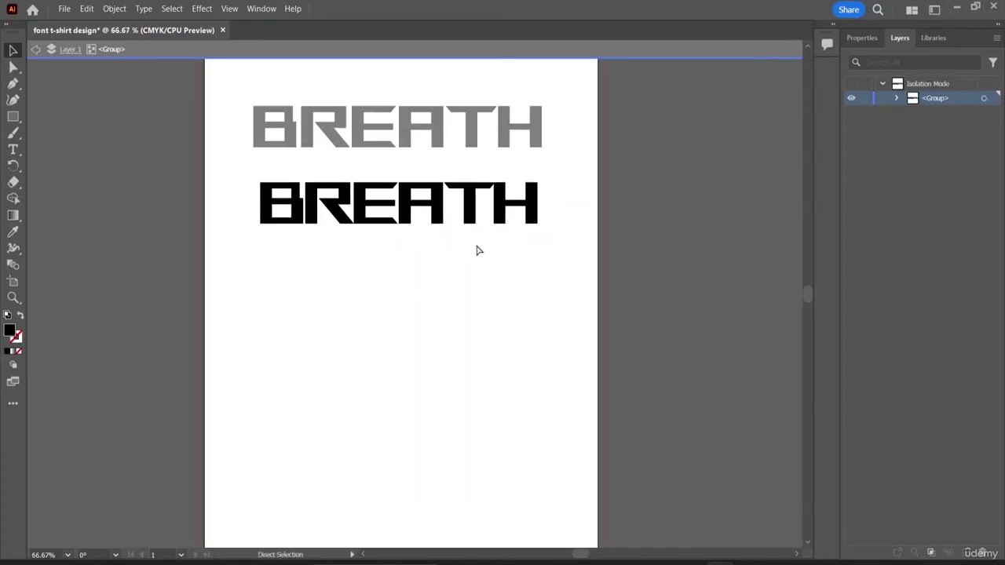
scroll(477, 249, "up", 5)
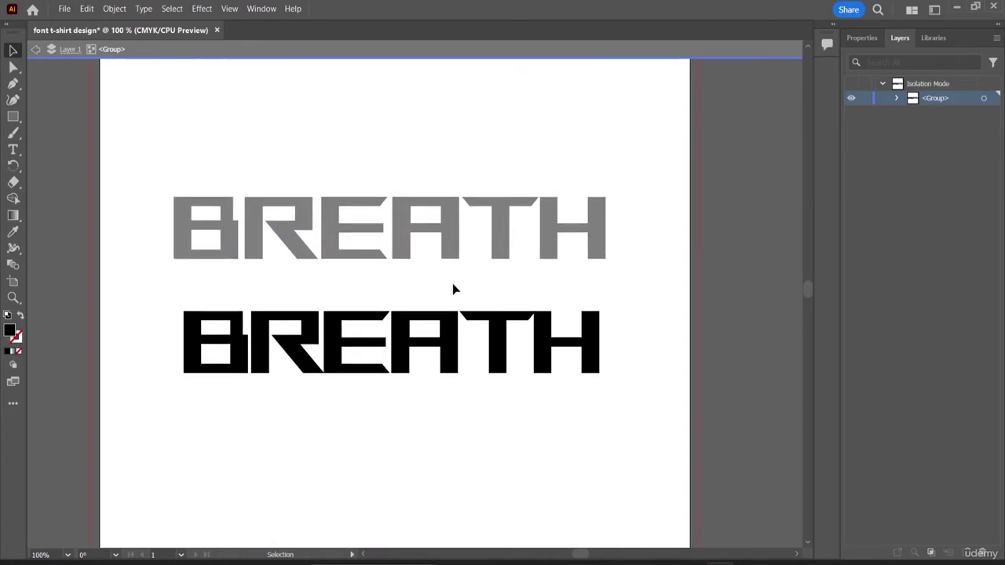
left_click(527, 325)
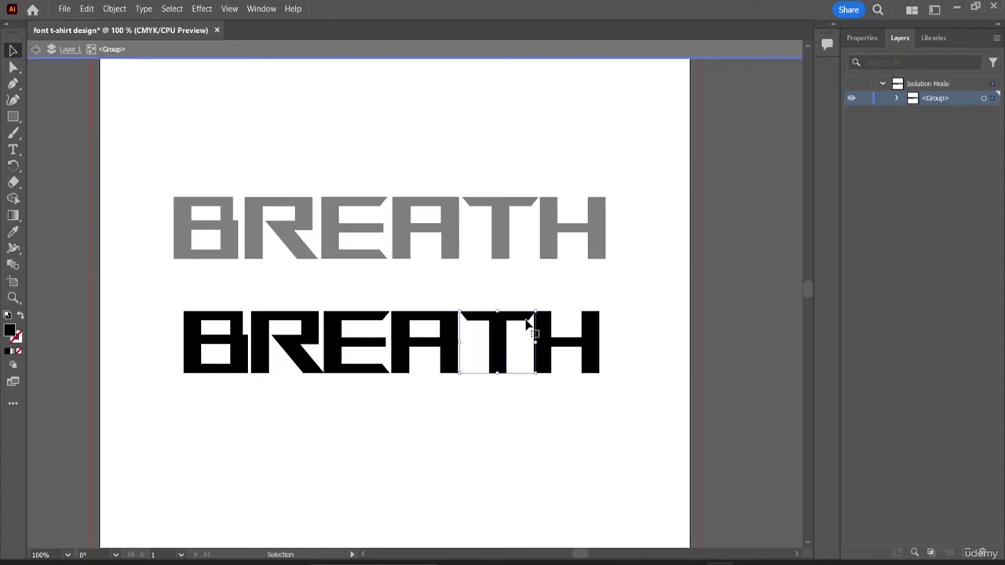
double_click(526, 328)
left_click(13, 68)
left_click(13, 70)
left_click(67, 67)
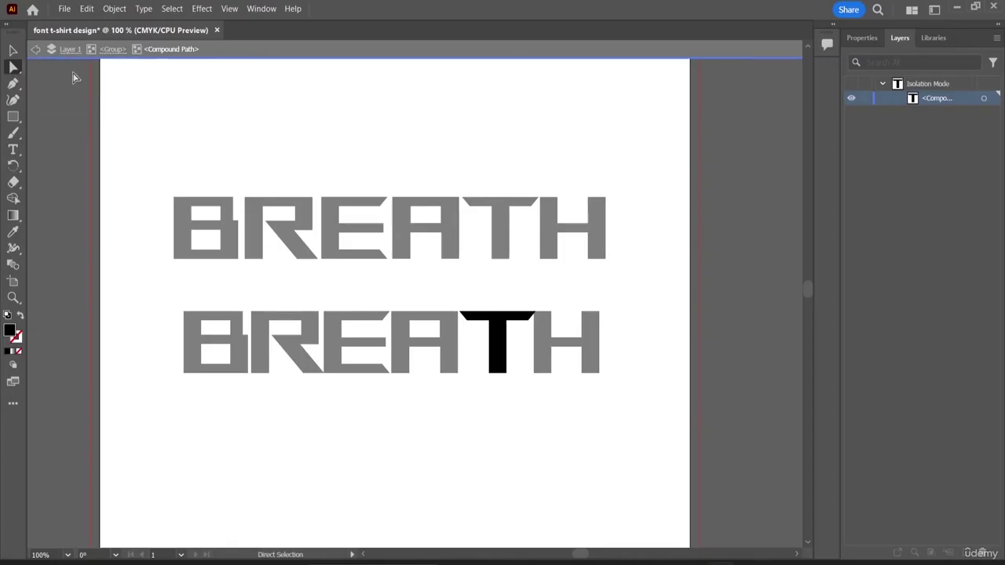
double_click(73, 216)
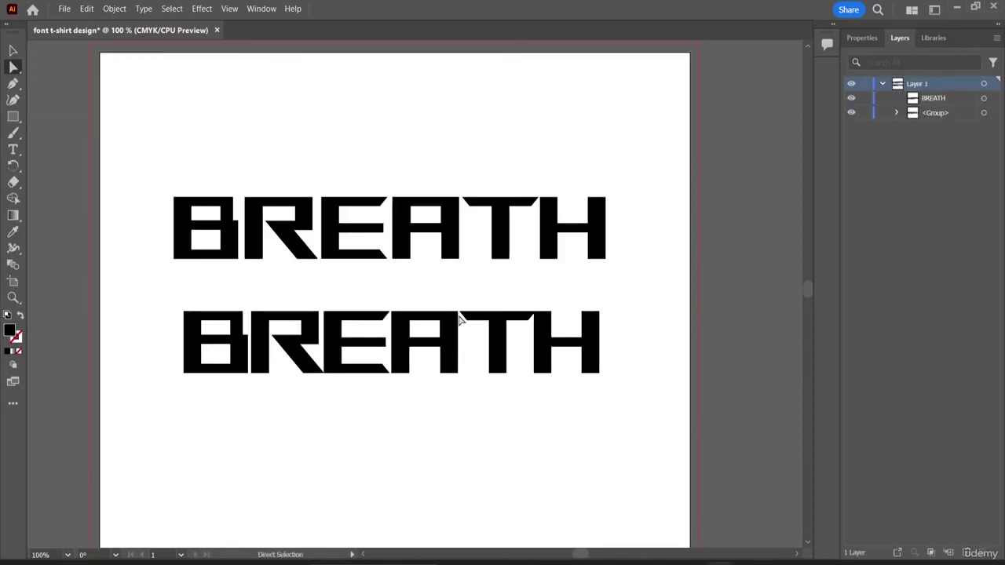
- Stretch the left end of the T's crossbar in the lower BREATH until it overlaps the A
left_click(453, 325)
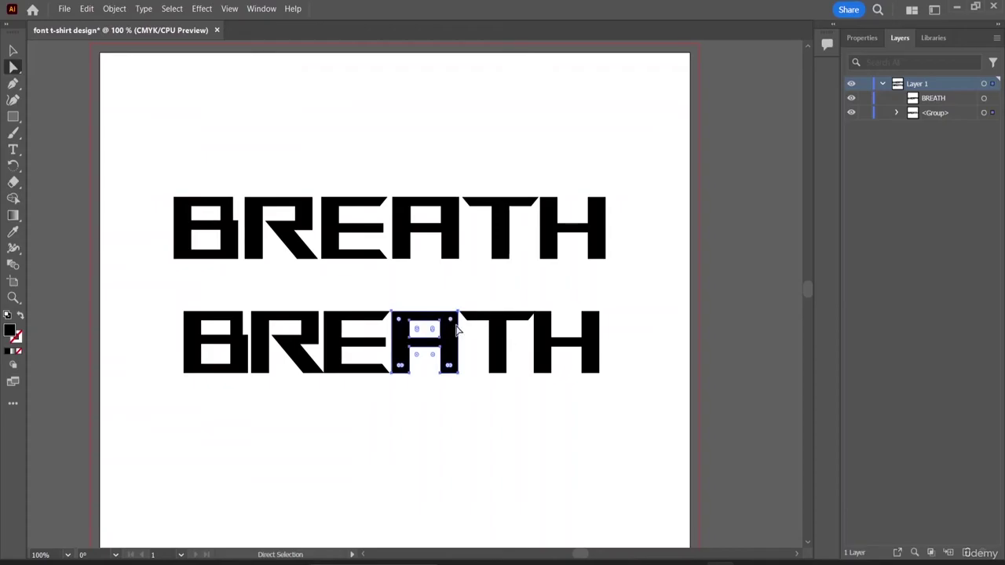
left_click(466, 323)
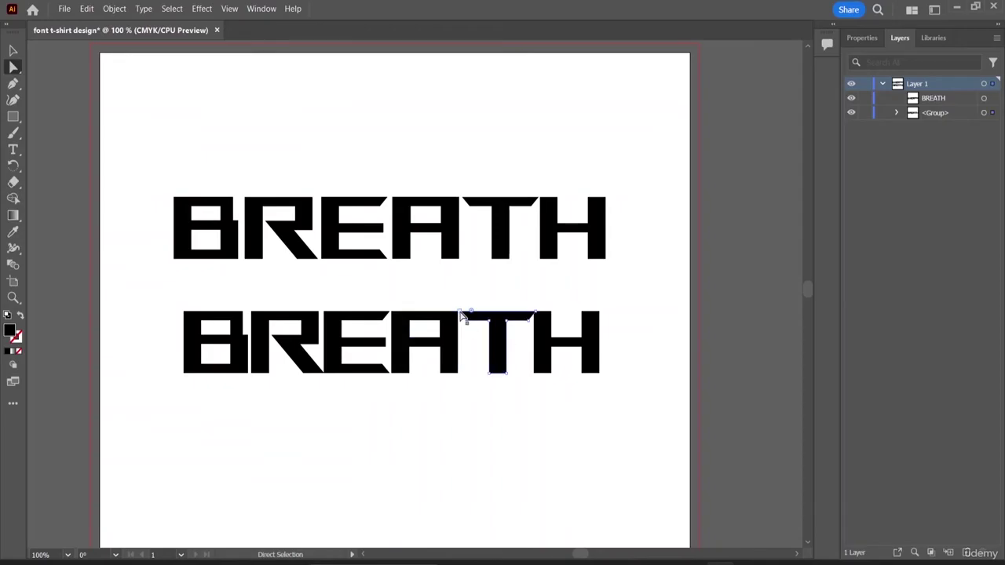
key("ctrl")
left_click_drag(460, 321, 443, 319)
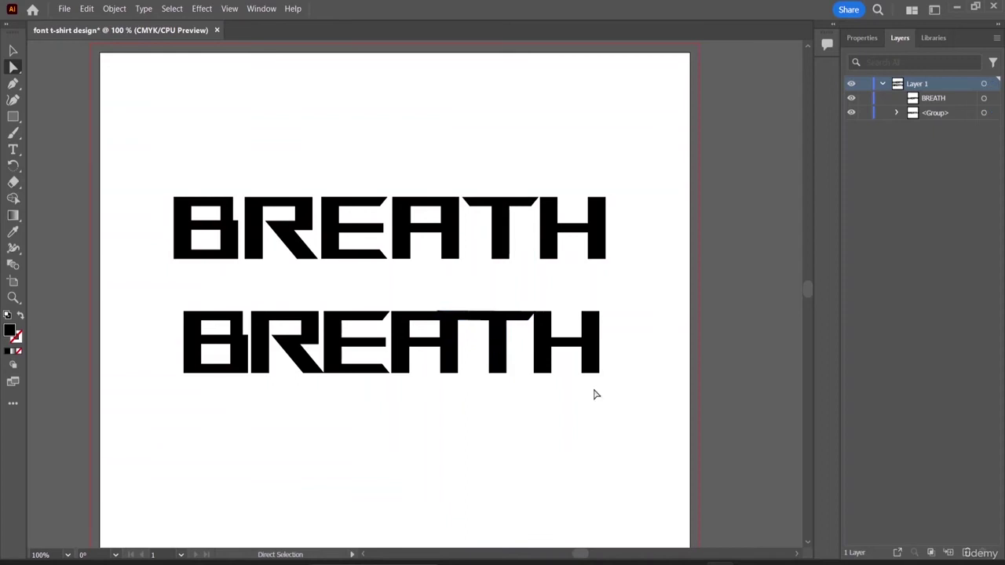
- Nudge the T in the lower BREATH so its extended crossbar lines up with the top of the A
left_click(485, 330)
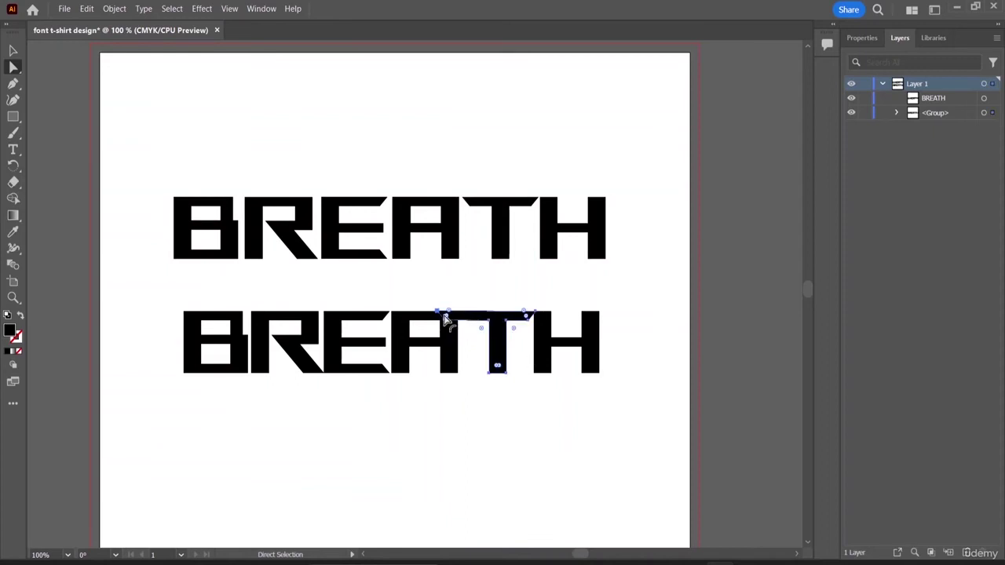
key("v")
key("ctrl+plus")
key("ctrl+plus")
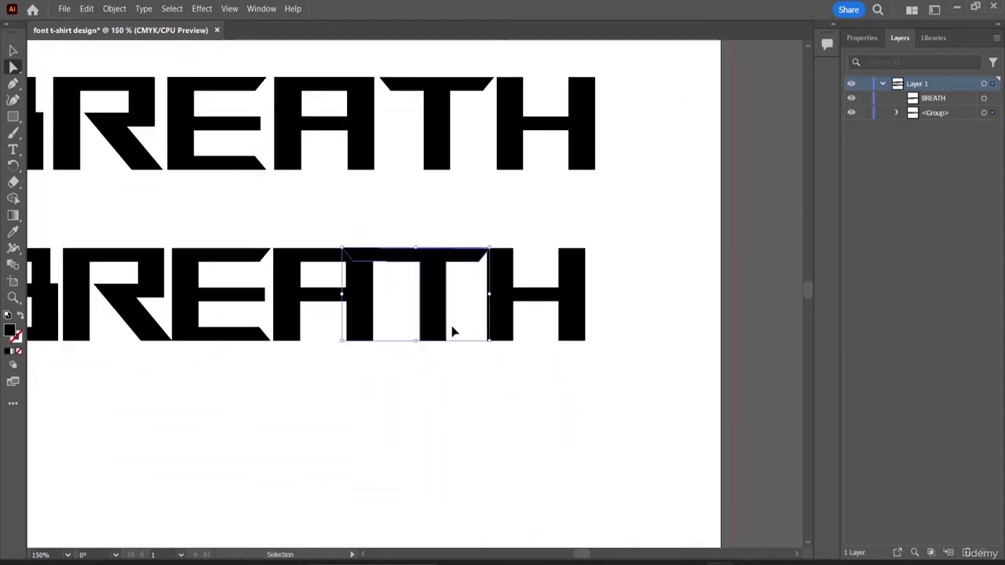
key("a")
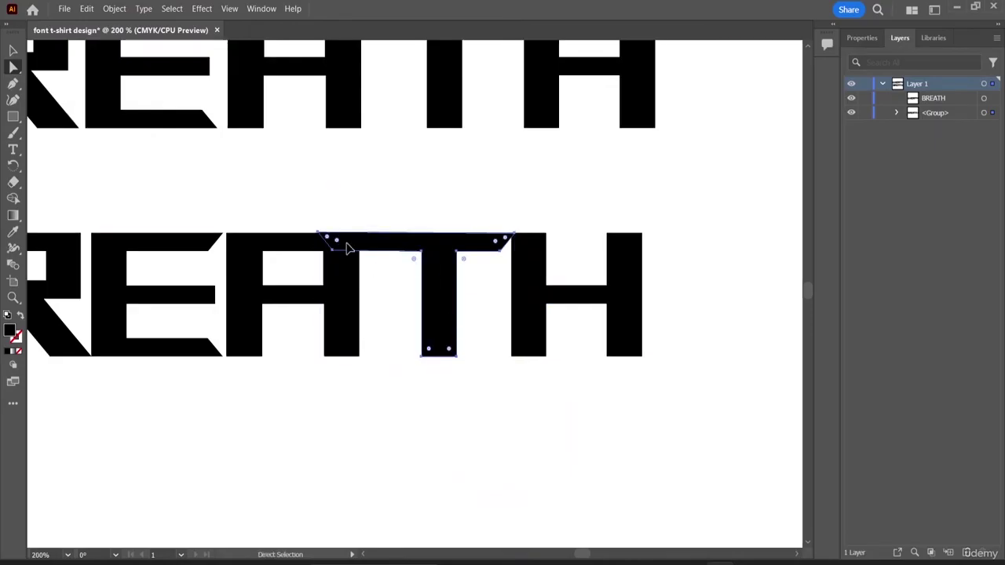
mouse_move(350, 248)
left_mouse_down()
mouse_move(347, 262)
mouse_move(347, 250)
left_mouse_up()
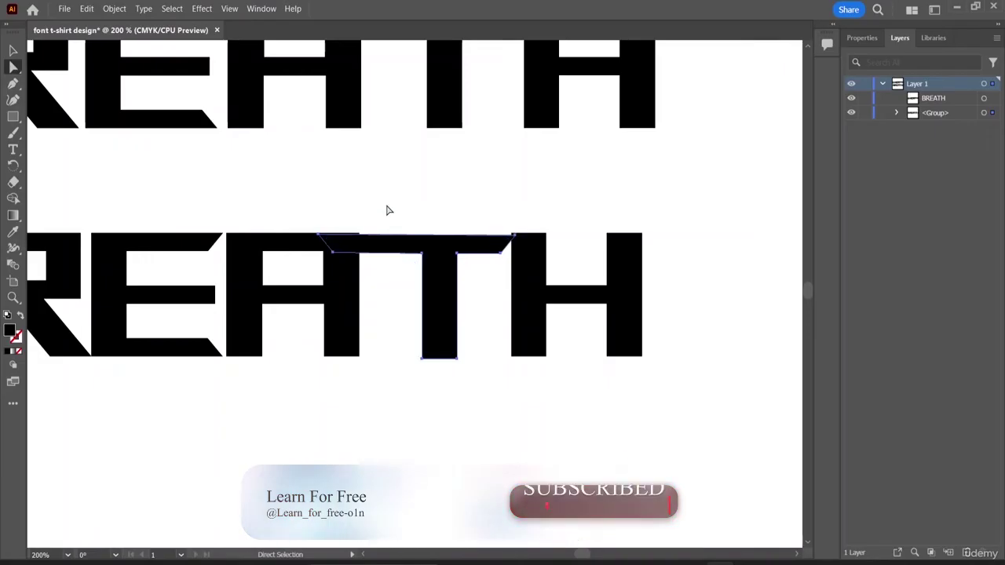
left_click(403, 252)
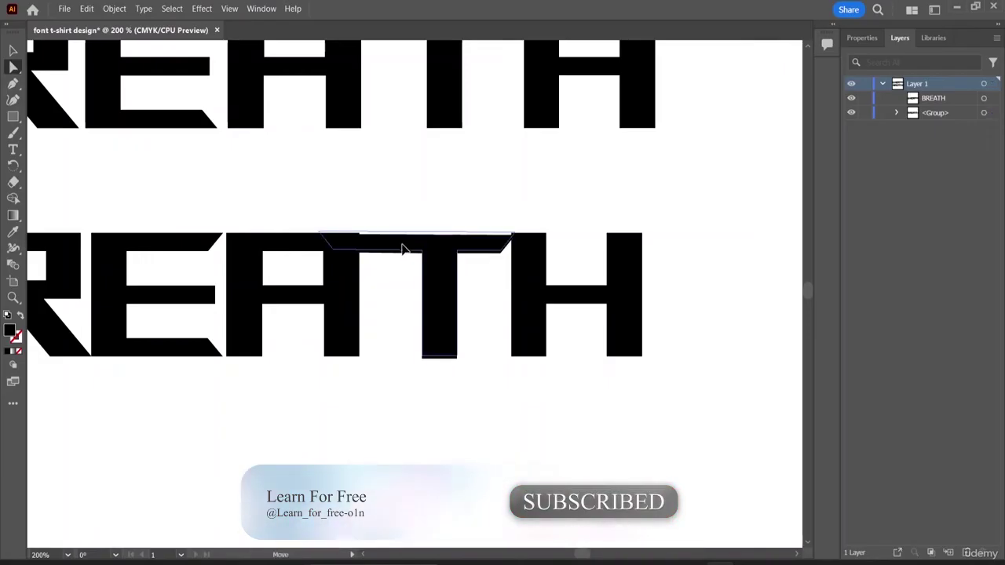
left_click(402, 250)
left_click(408, 211)
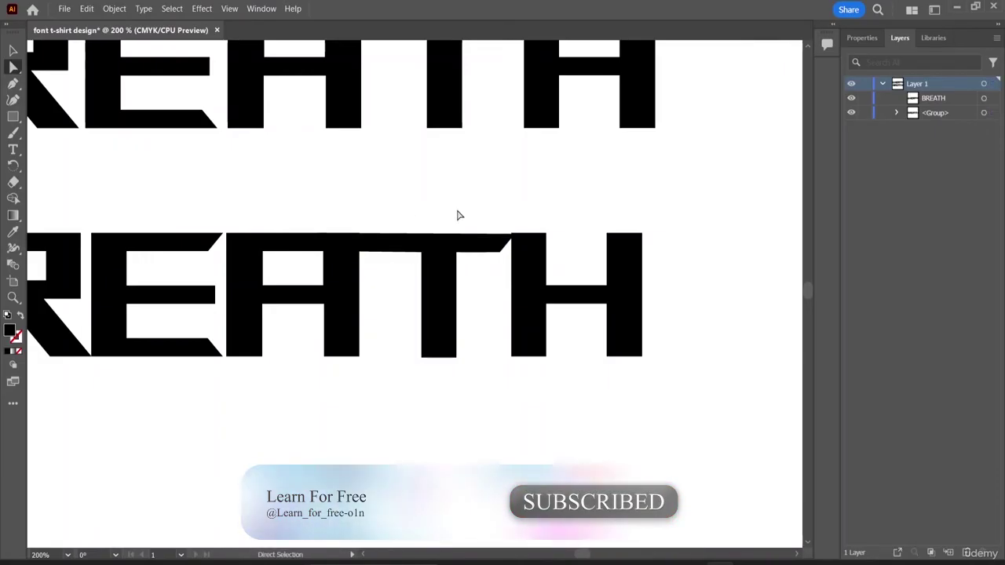
- Move the H in the lower BREATH left until it covers the slanted right end of the T's crossbar
left_click_drag(498, 247, 527, 271)
left_click(523, 219)
left_click(532, 269)
left_click(594, 204)
left_click(505, 211)
- Fine-tune the H's position so it joins the T's crossbar without a gap and their top edges align
key("ctrl+=")
key("ctrl+=")
key("ctrl+=")
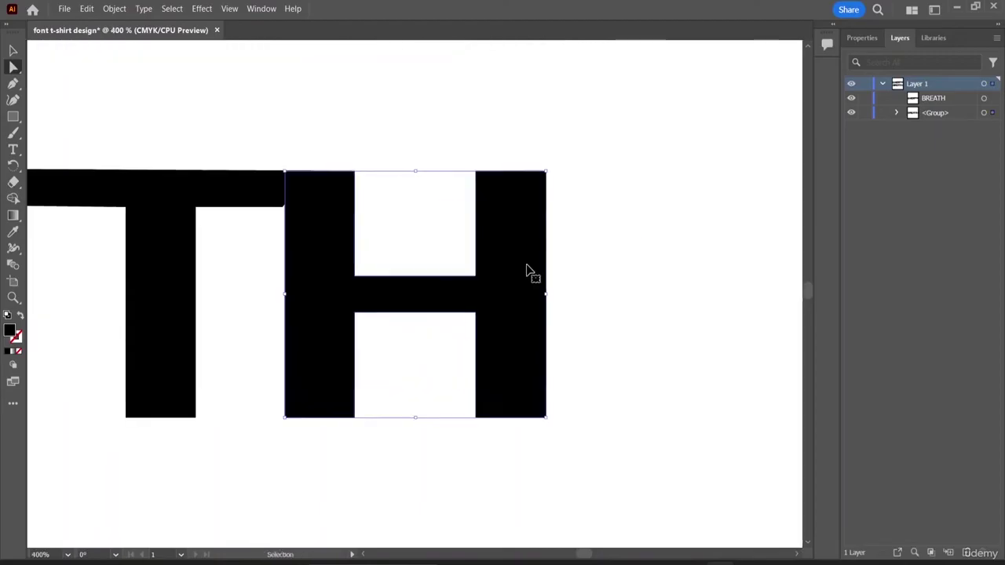
key("a")
left_click_drag(241, 151, 241, 155)
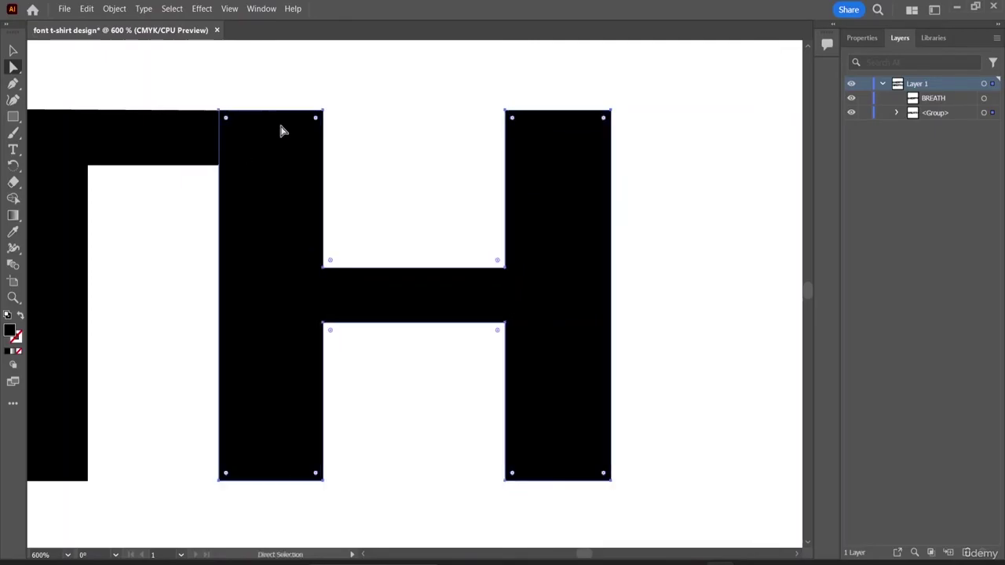
left_click(375, 132)
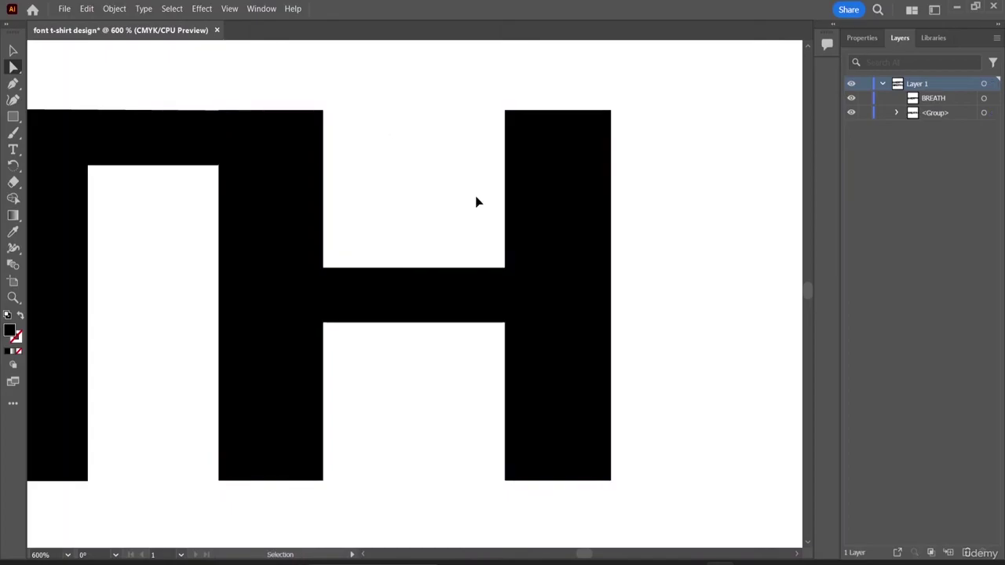
- Square off the slanted end of the E's upper arm in the lower BREATH by extending its inner corner toward the A
key("ctrl+minus")
key("ctrl+minus")
key("ctrl+minus")
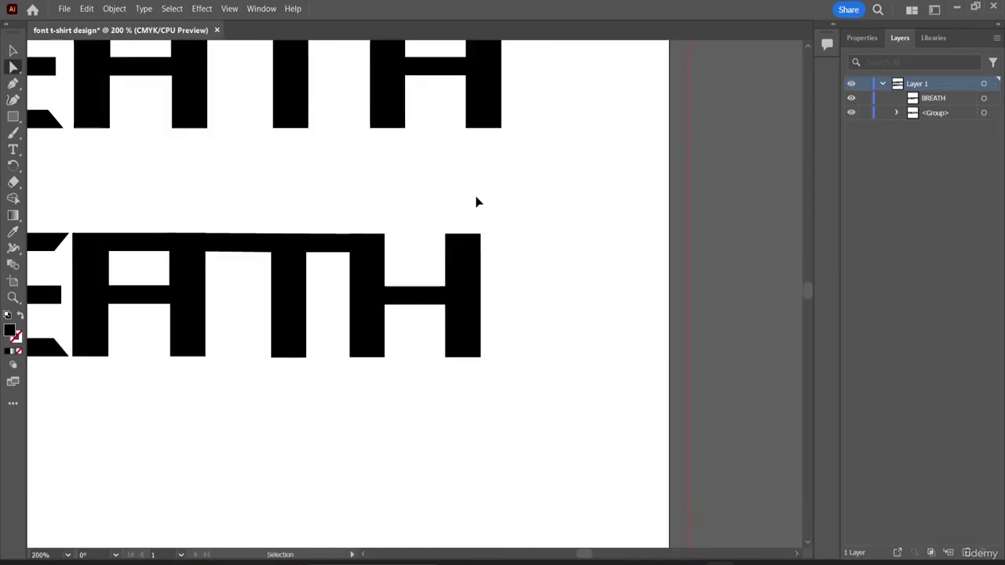
key("ctrl+minus")
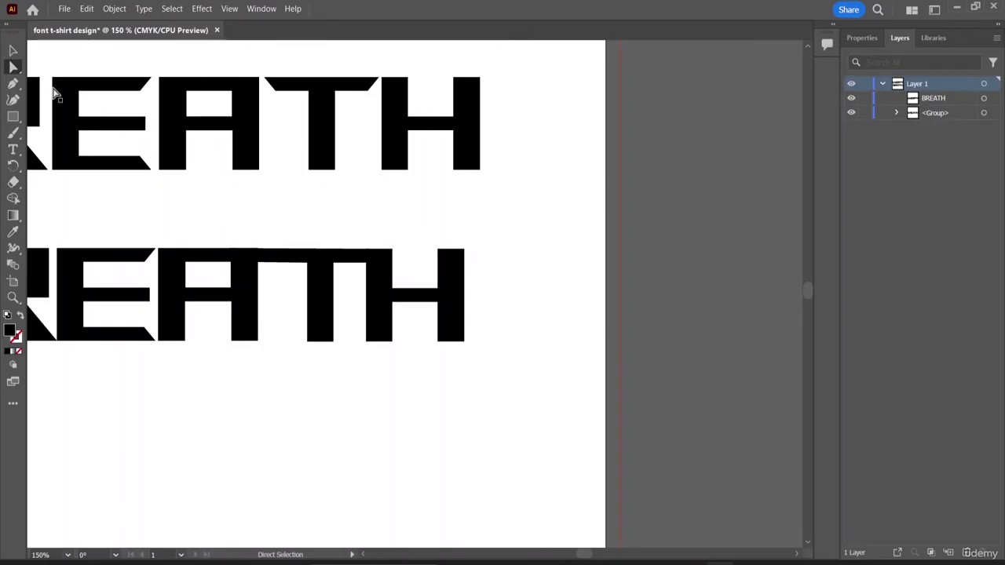
left_click(139, 262)
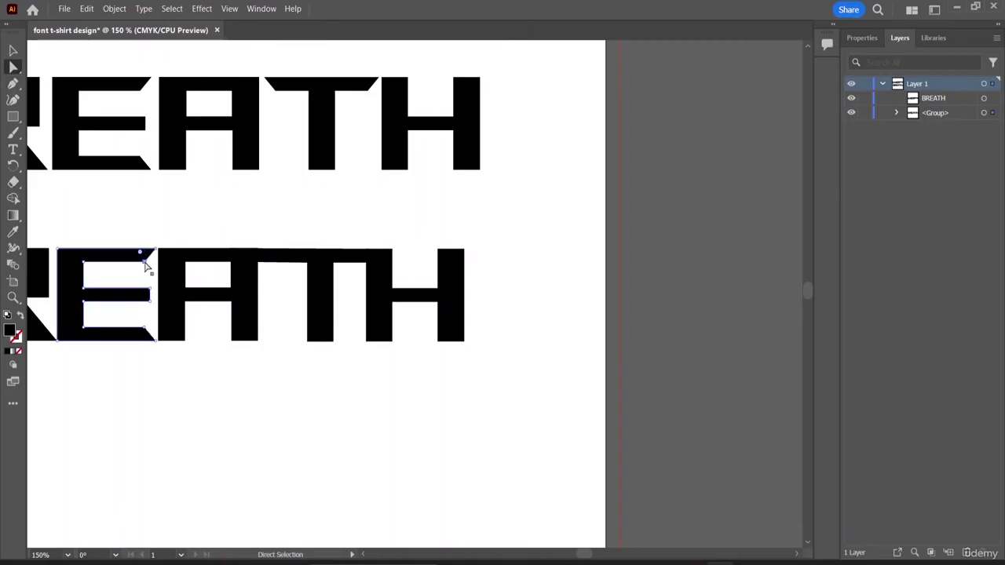
left_click_drag(145, 264, 149, 268)
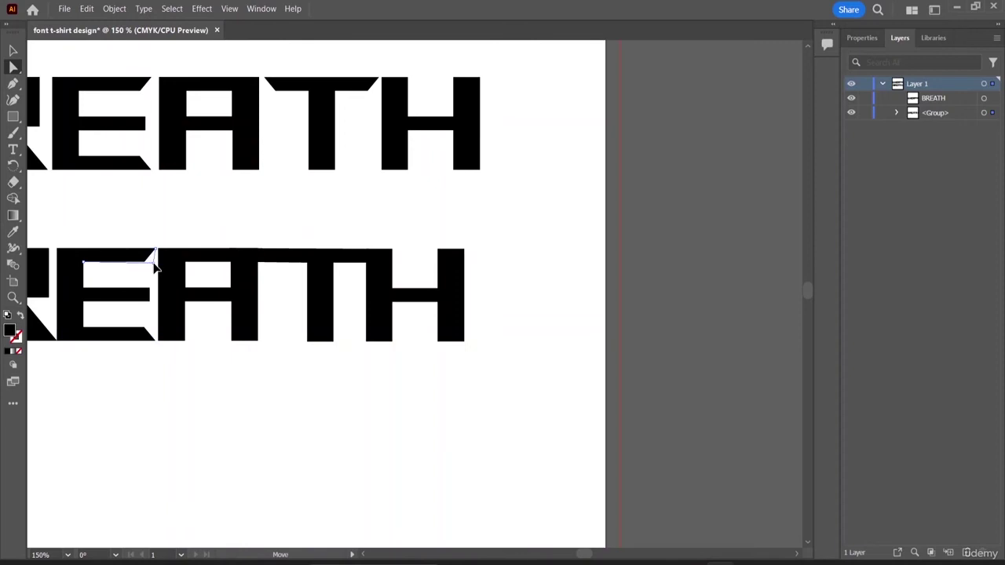
left_click_drag(157, 267, 157, 270)
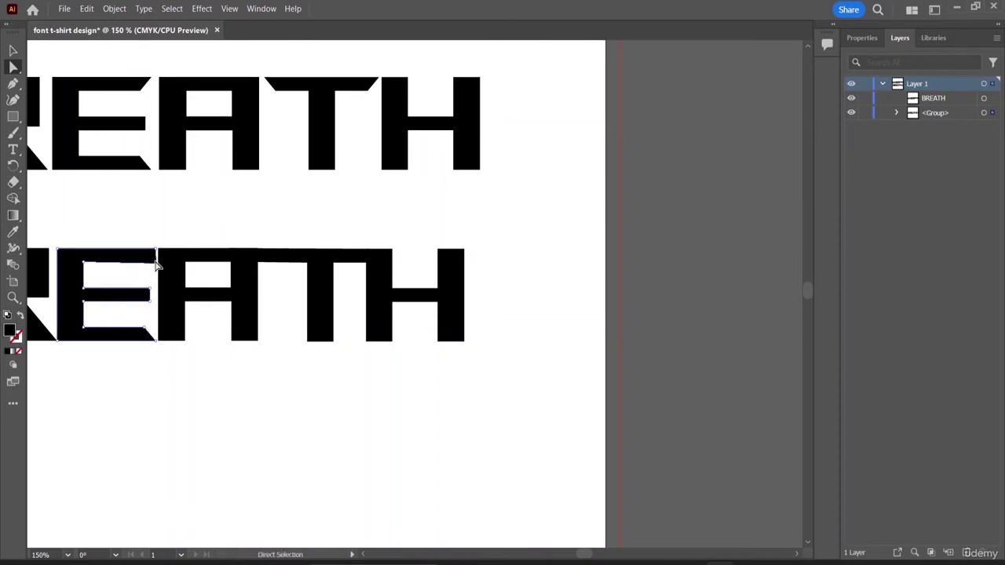
mouse_move(154, 263)
left_mouse_down()
mouse_move(151, 281)
mouse_move(155, 263)
left_mouse_up()
left_click(154, 265)
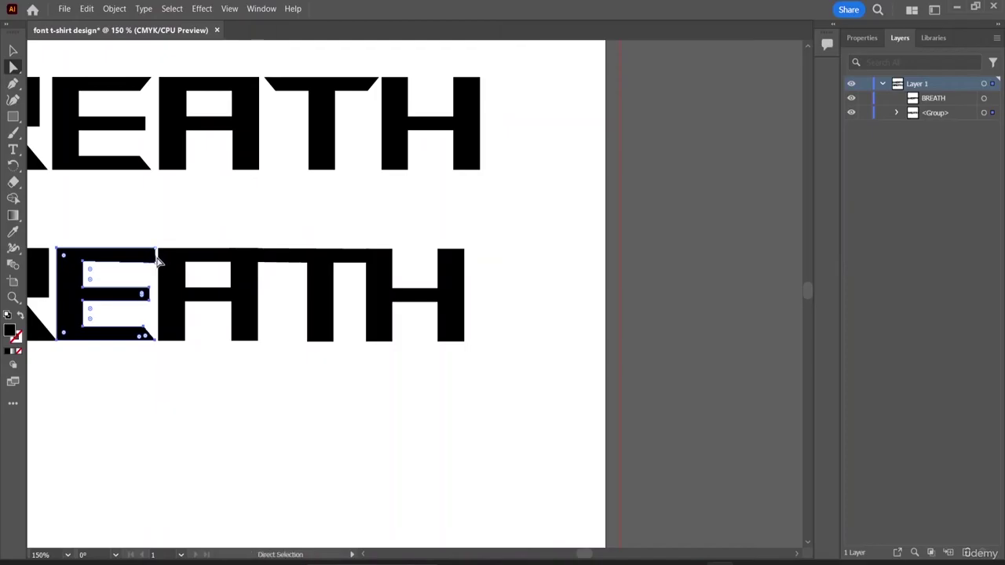
- Move the E in the lower BREATH right until all three of its arms run into the A's left stem
left_click_drag(157, 259, 166, 260)
left_click(194, 222)
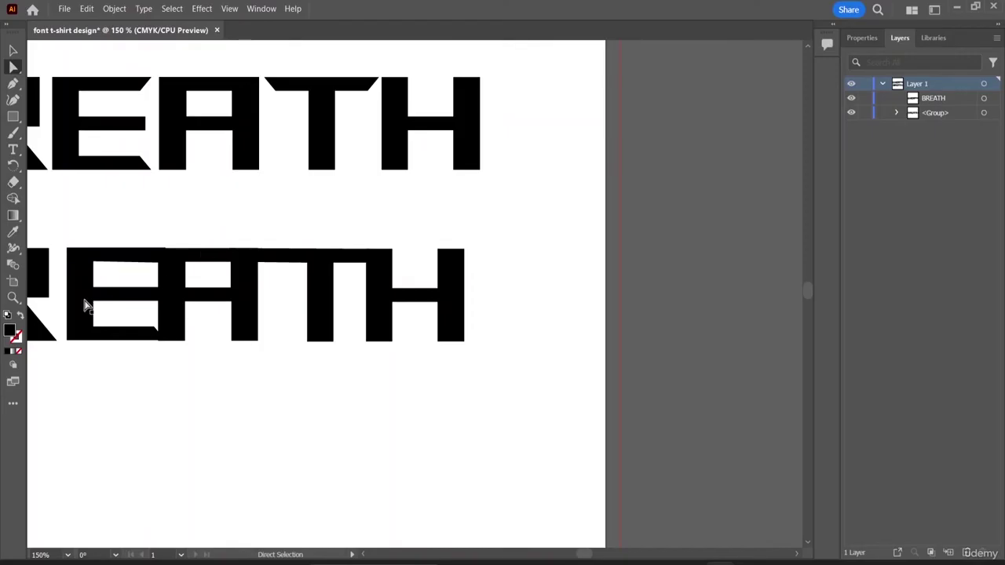
scroll(132, 227, "up", 1)
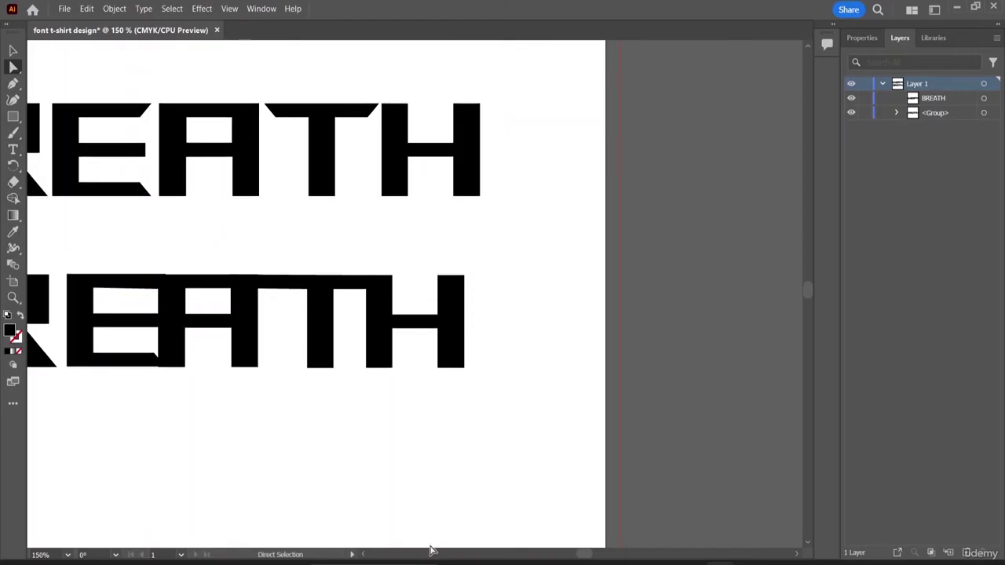
left_click_drag(595, 556, 580, 555)
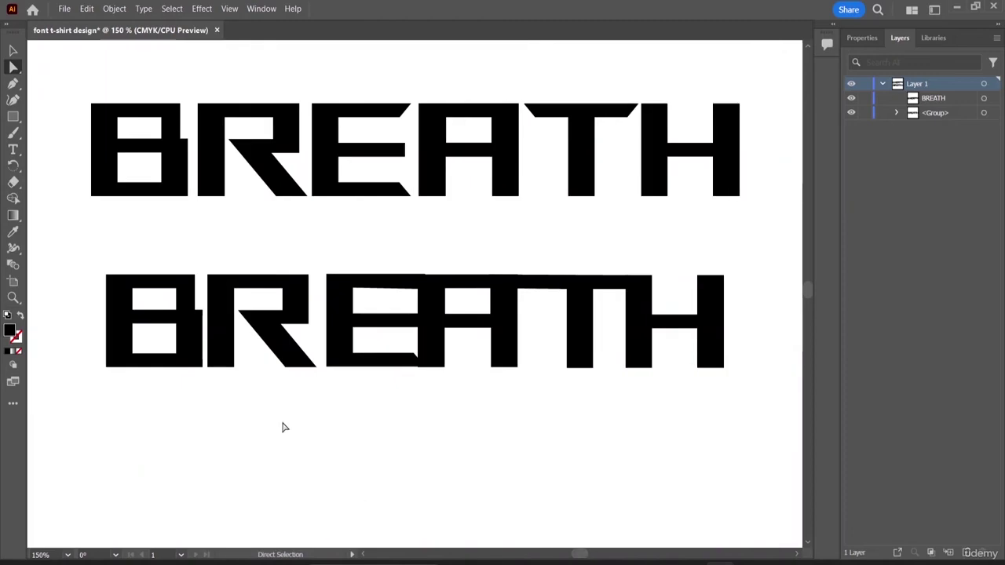
left_click(409, 363)
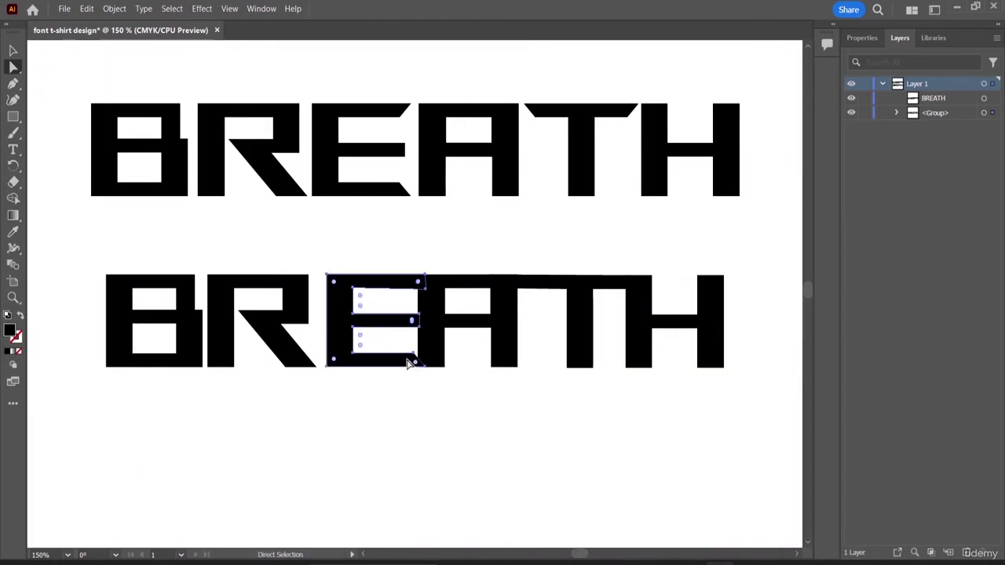
left_click_drag(343, 330, 352, 329)
left_click(389, 420)
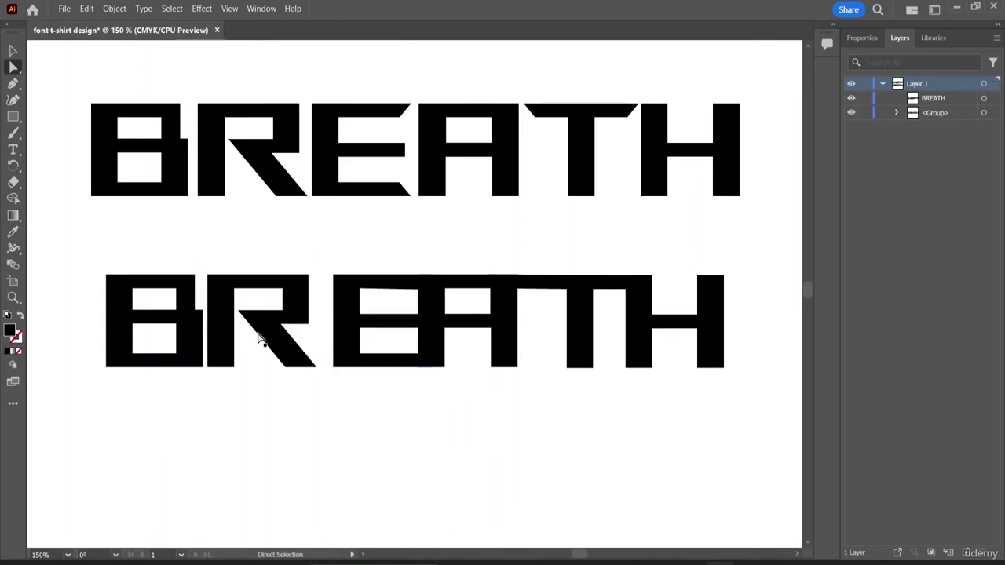
- Move the R in the lower BREATH right to meet the E, and shift the B right to close up to the R
left_click_drag(264, 325, 280, 325)
left_click(293, 395)
left_click(197, 341)
left_click_drag(197, 341, 212, 343)
left_click(286, 409)
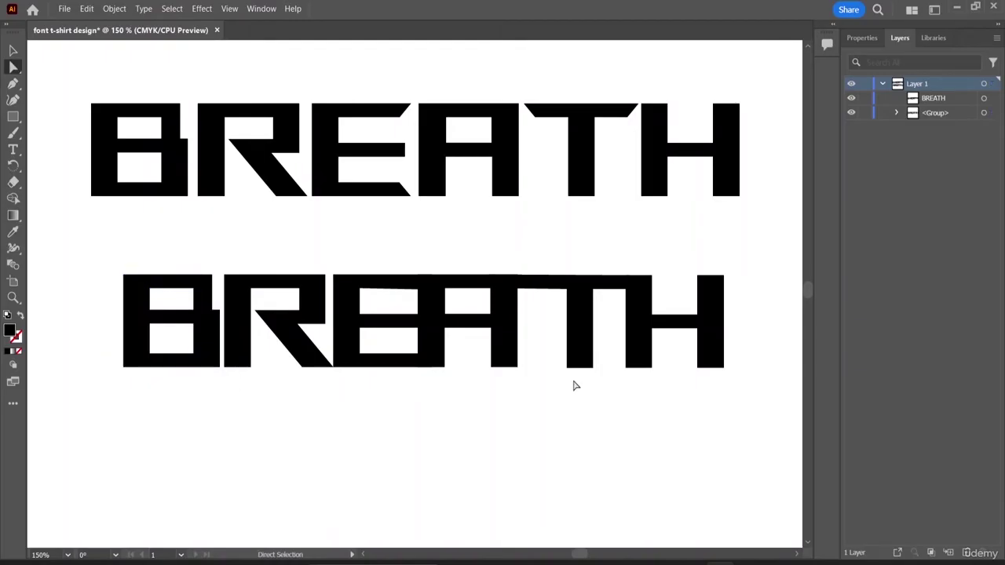
- Offset the path of the A in the lower BREATH outward by 0.075 in
left_click(437, 349)
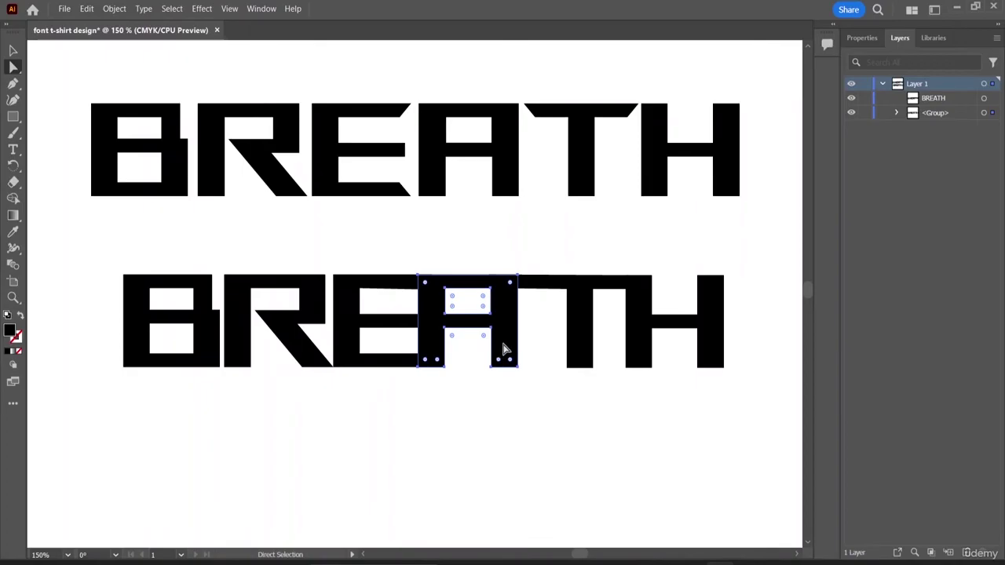
left_click(596, 467)
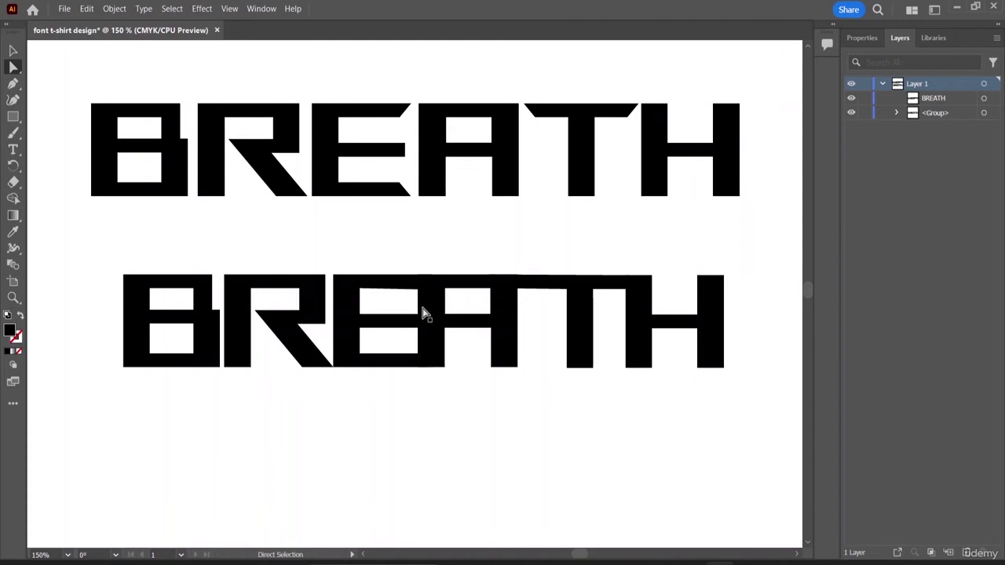
left_click(442, 329)
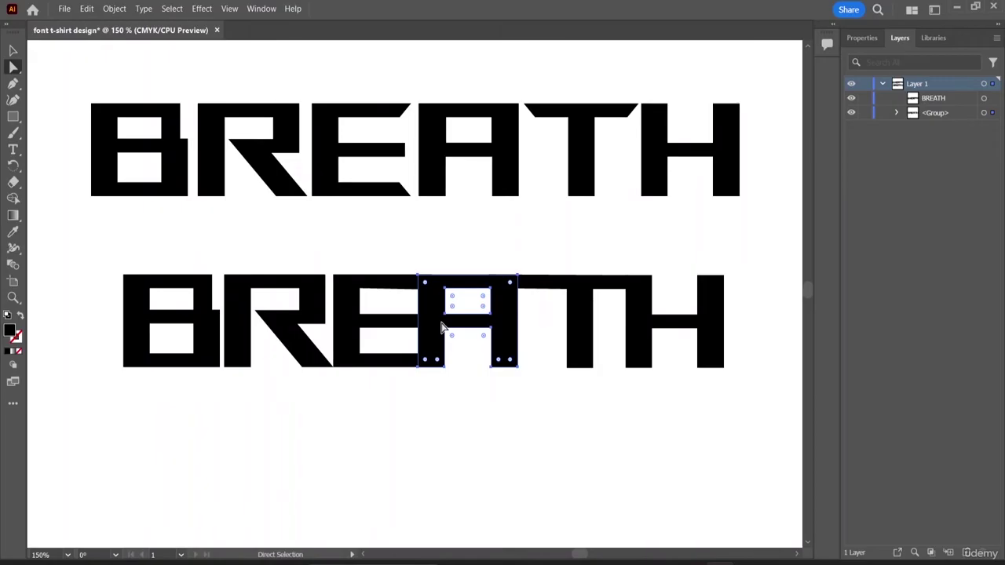
left_click(118, 10)
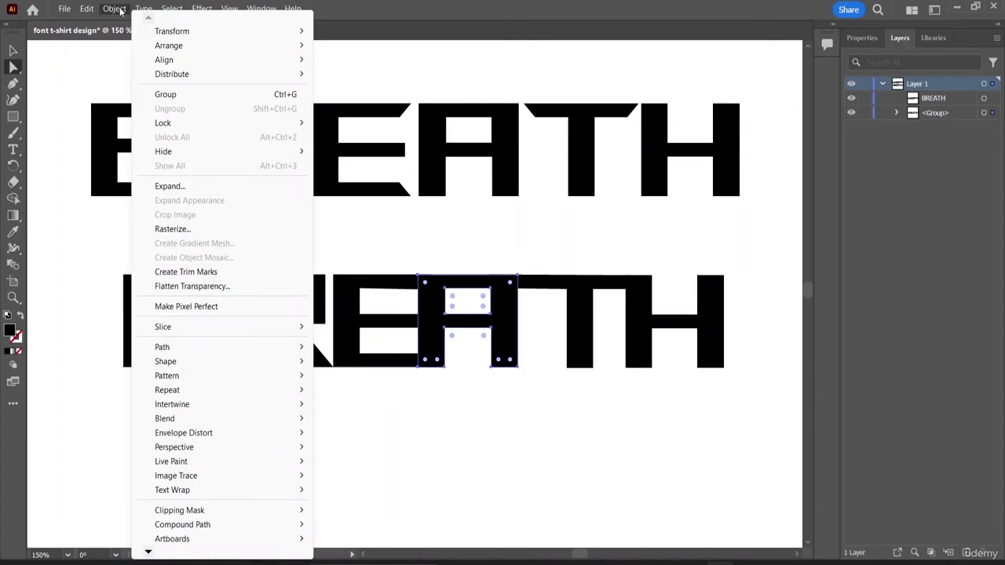
mouse_move(202, 347)
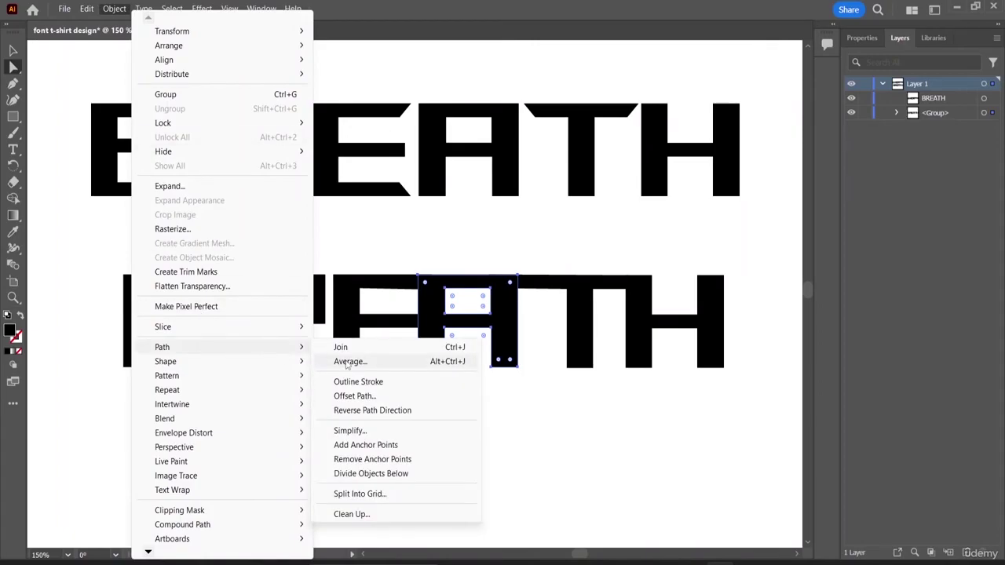
left_click(354, 396)
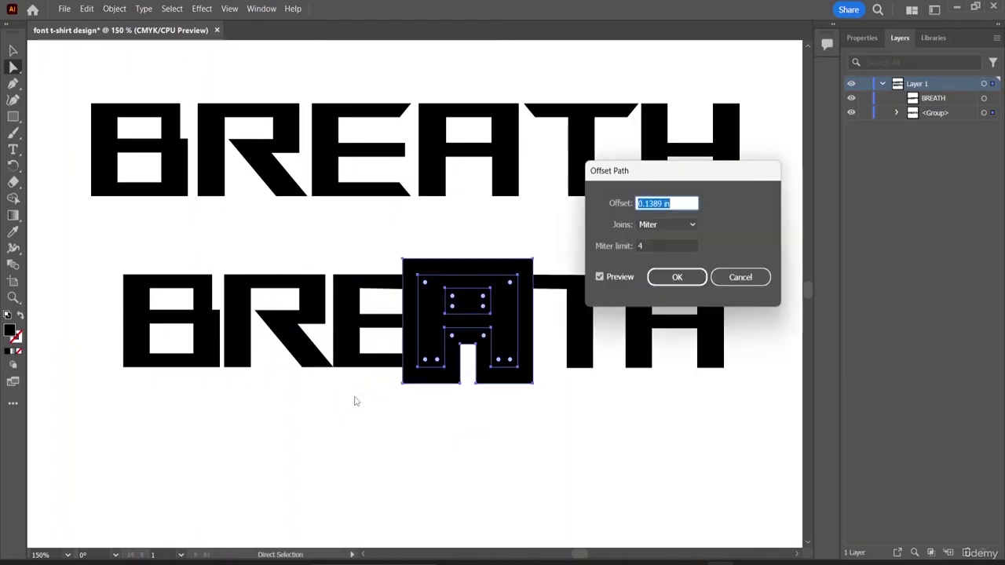
left_click(662, 203)
key("BackSpace")
key("BackSpace")
key("BackSpace")
key("BackSpace")
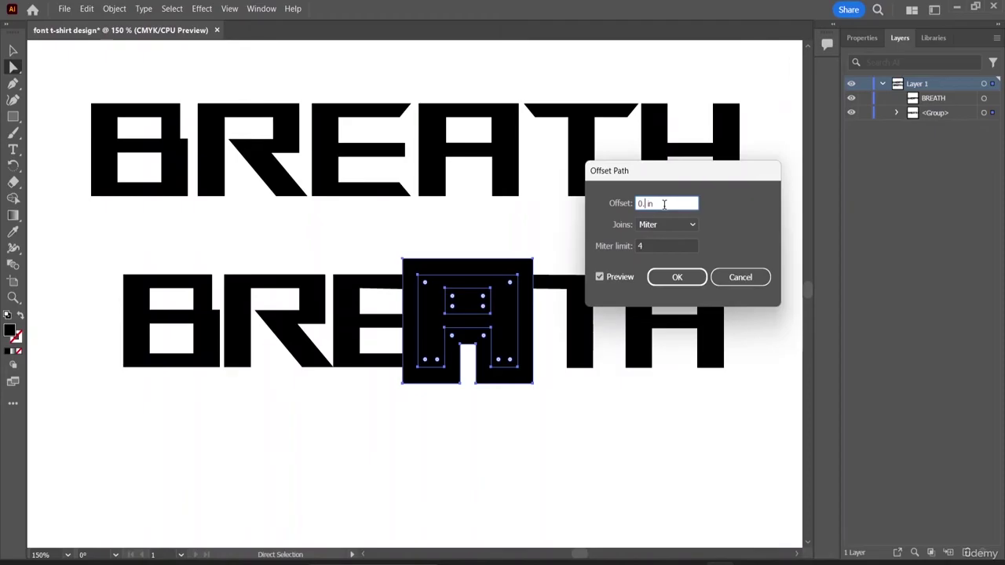
type("0")
left_click(670, 278)
- Select the original A path inside its enlarged outline and offset it by 0.075 in with Miter joins
left_click(422, 321)
left_click(491, 421)
left_click(468, 330)
left_click(466, 307)
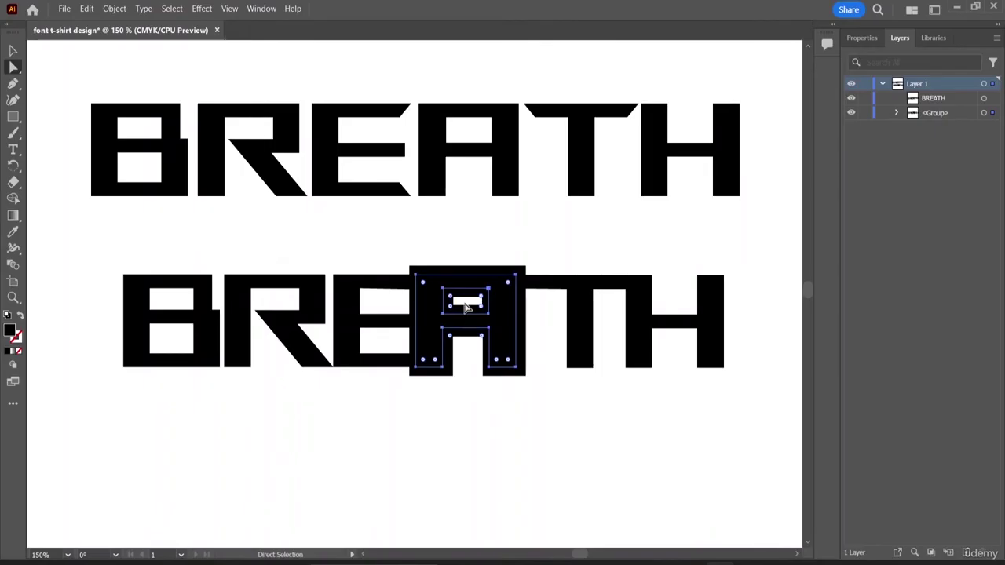
left_click(524, 289)
left_click(456, 275)
left_click(444, 300)
left_click(429, 318)
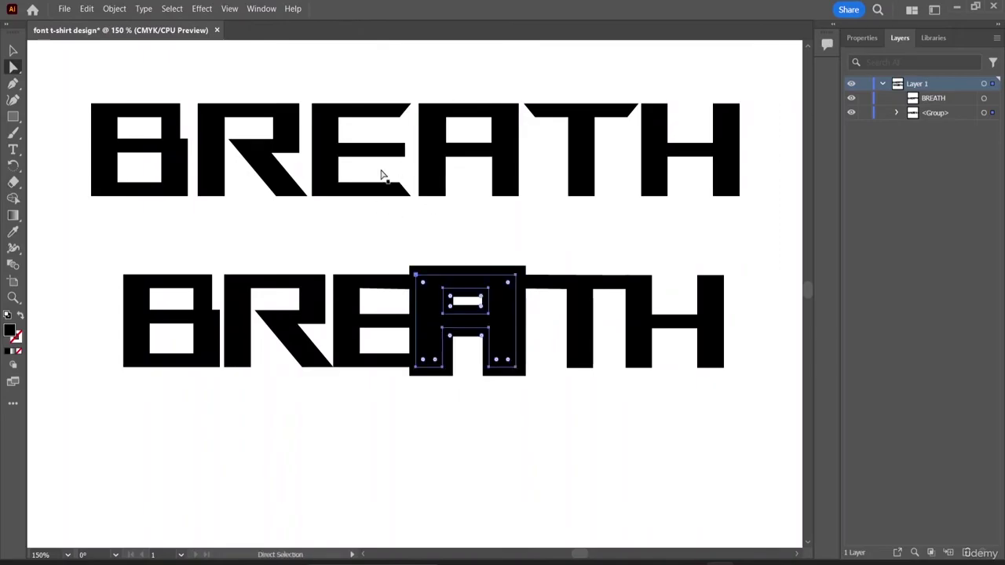
left_click(116, 10)
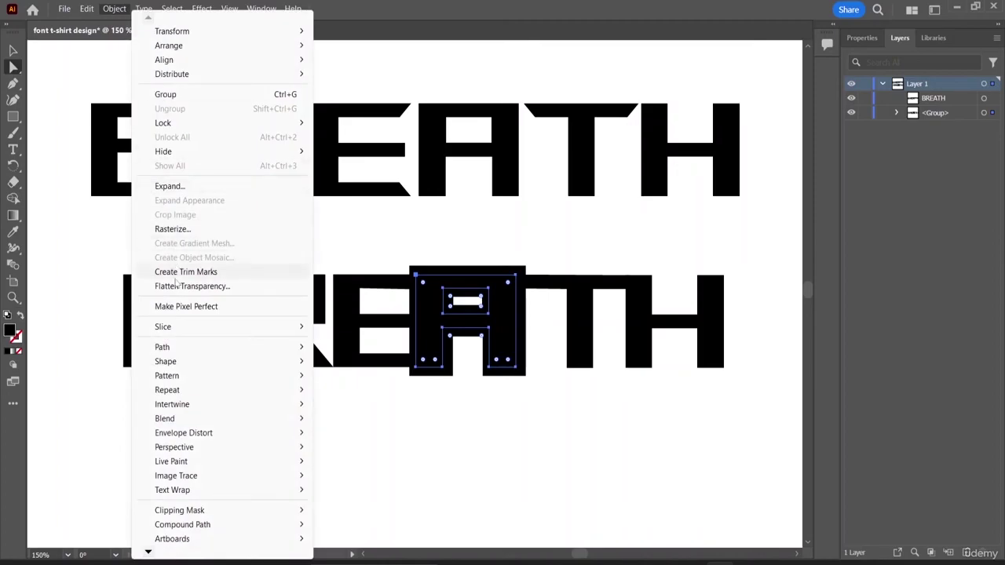
mouse_move(173, 347)
left_click(363, 395)
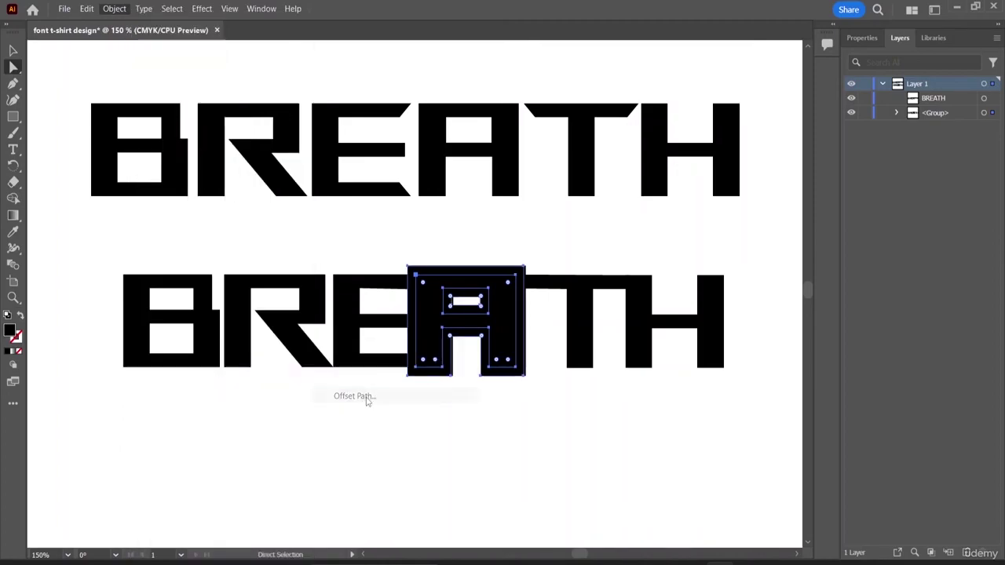
left_click(690, 222)
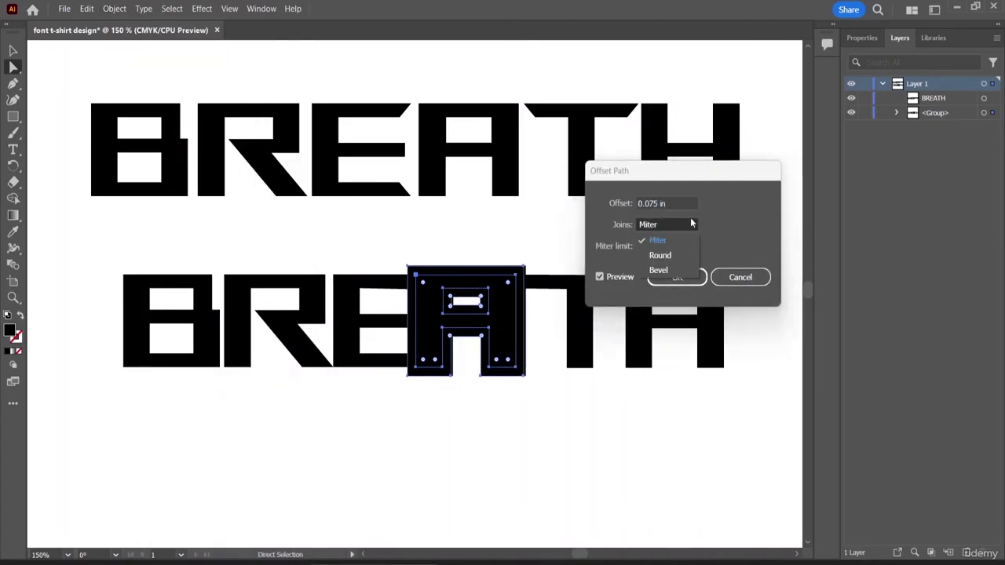
left_click(676, 237)
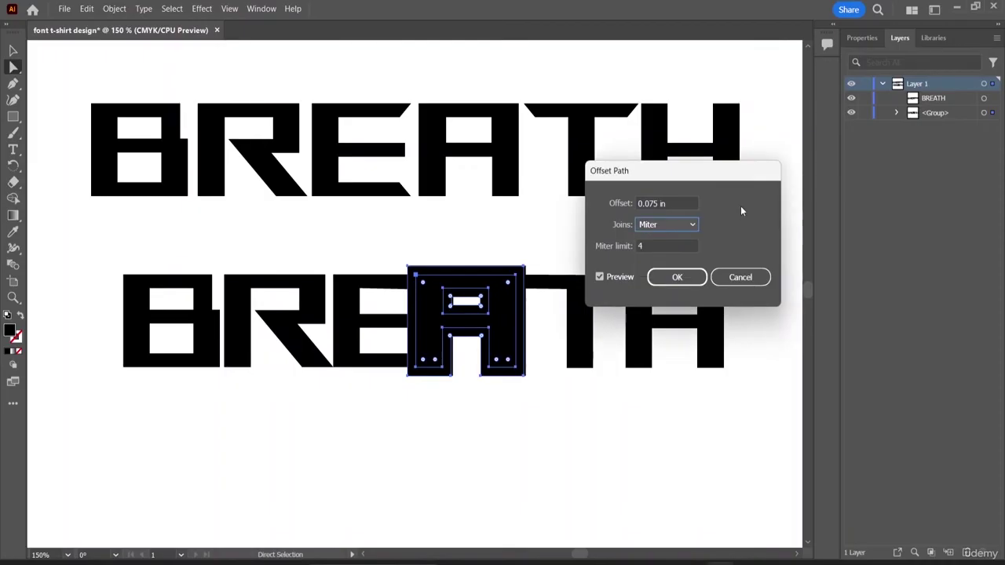
left_click(676, 277)
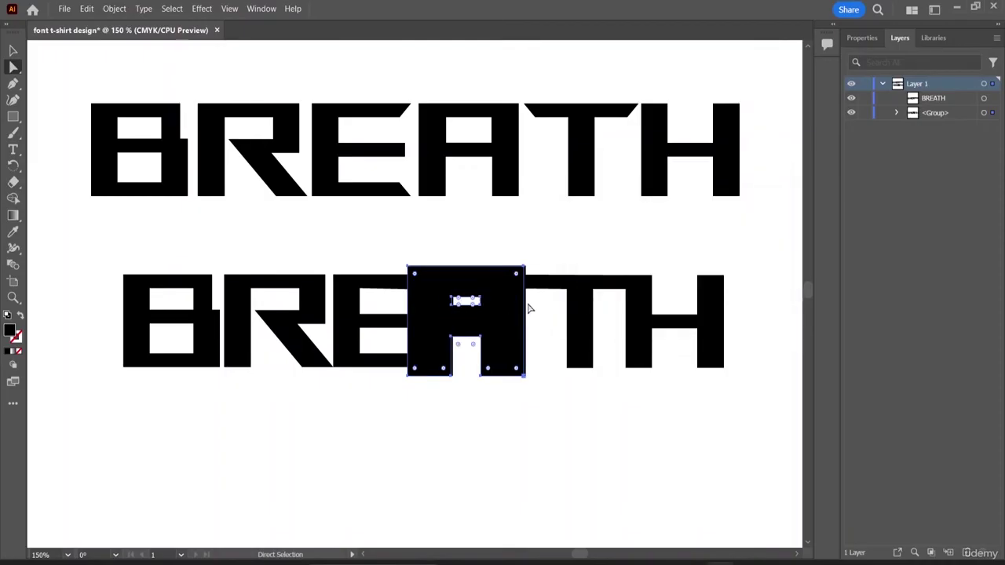
- Fill the new offset outline around the A with white (FFFFFF) to separate the A from the E
double_click(11, 332)
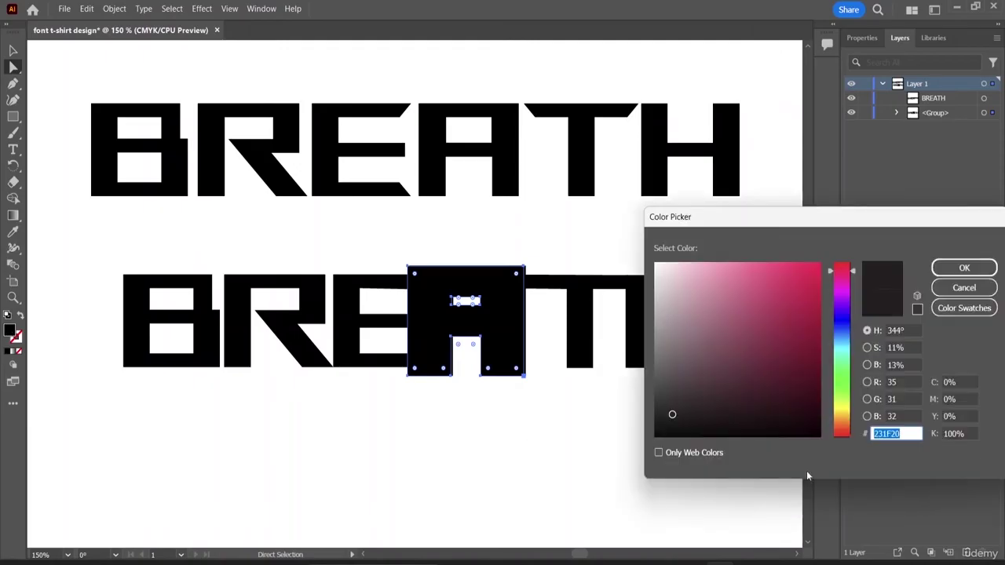
left_click_drag(671, 410, 621, 223)
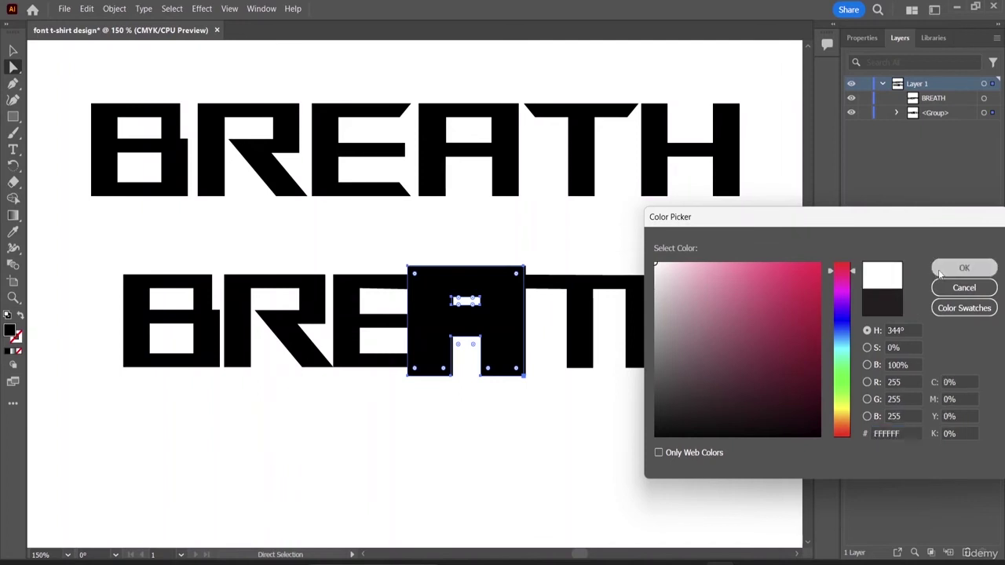
left_click(965, 268)
left_click(459, 451)
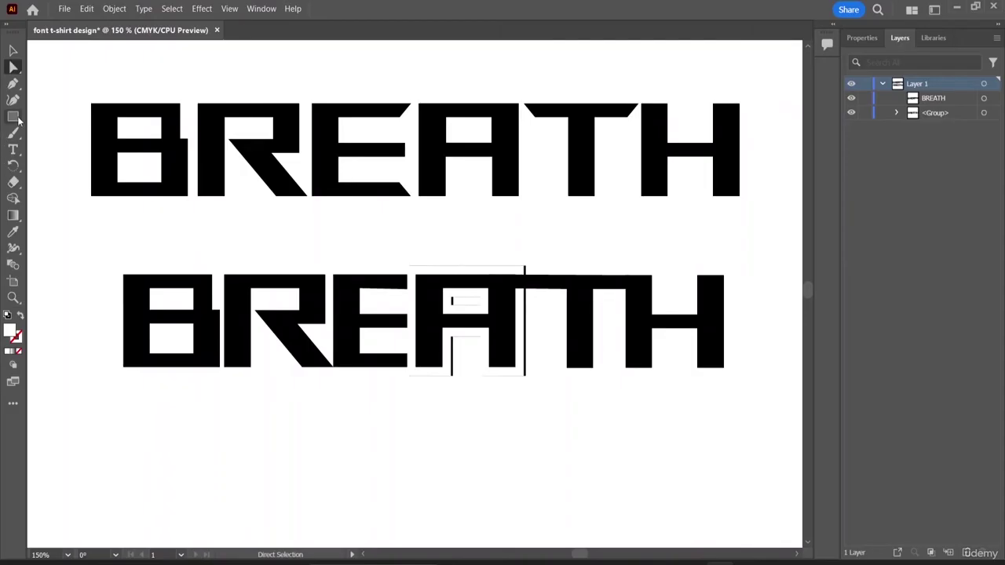
- Draw a small rectangle in the empty area below the lower BREATH and fill it with pink F9648F
left_click_drag(19, 118, 69, 116)
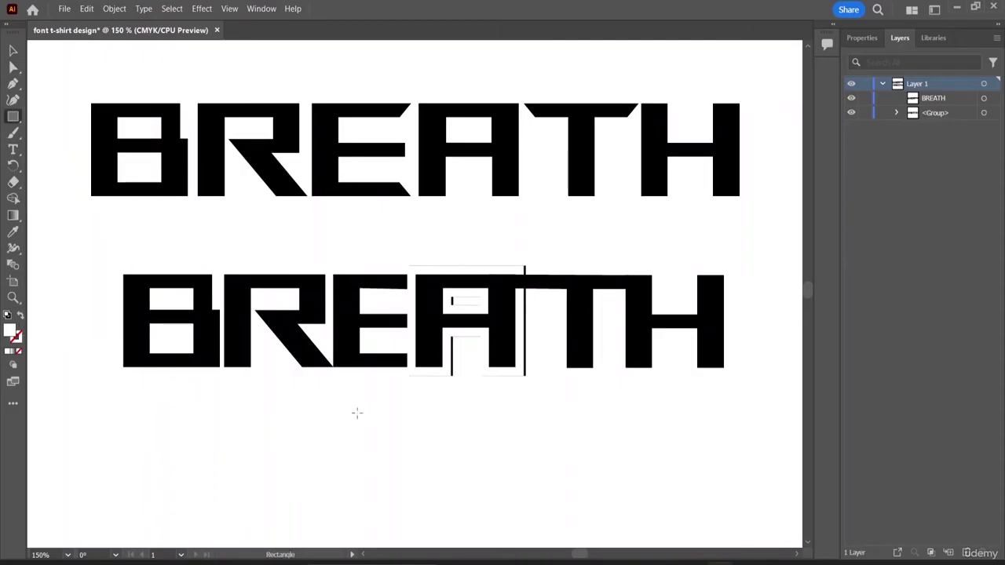
left_click_drag(469, 424, 523, 445)
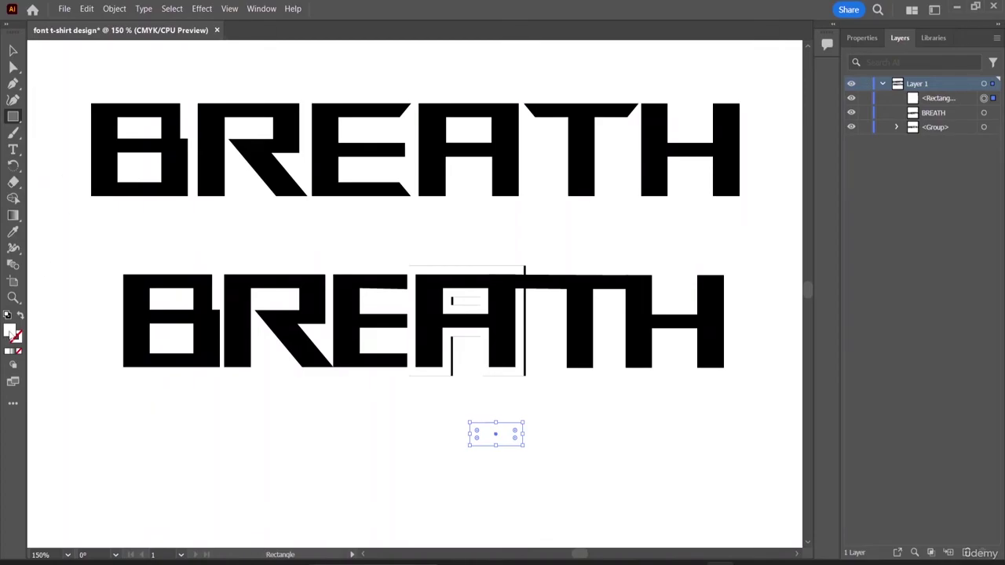
double_click(11, 333)
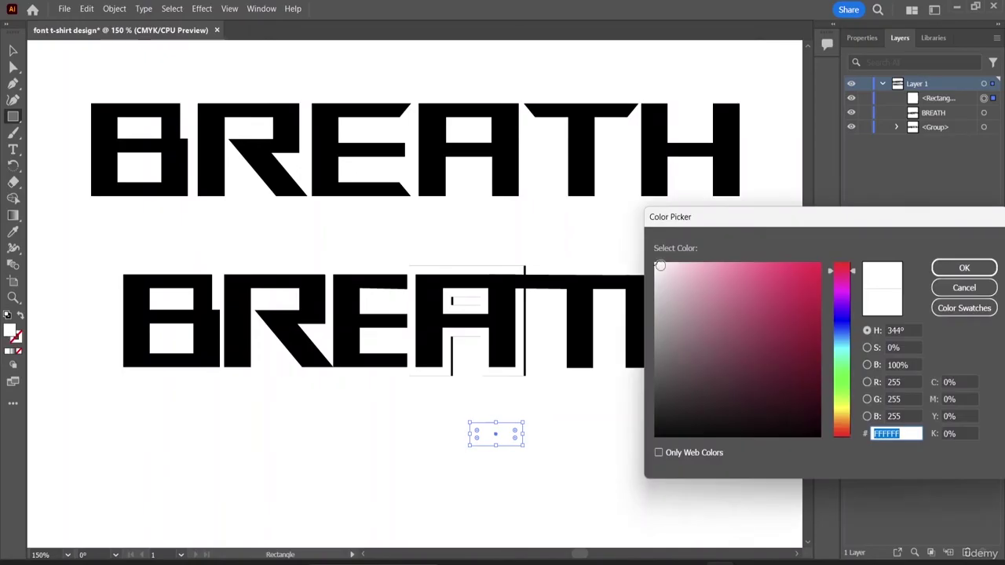
left_click_drag(749, 265, 755, 265)
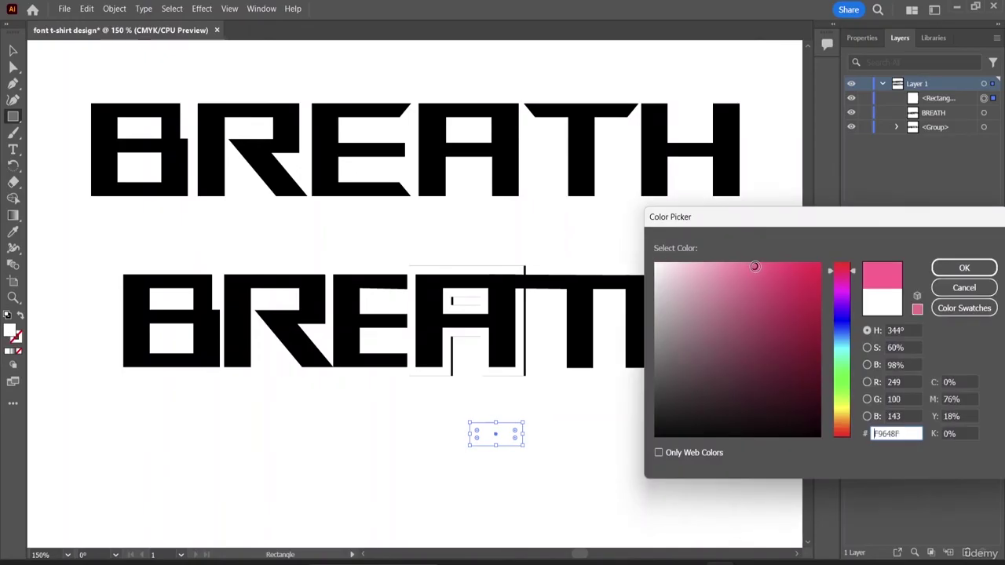
left_click(965, 268)
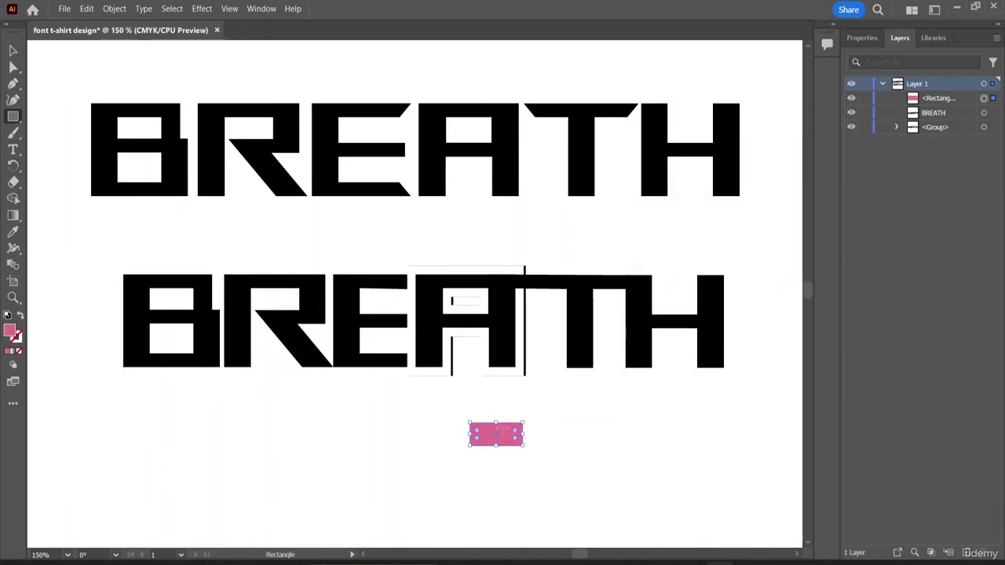
- Place the pink rectangle across the H's left stem just above its crossbar and reduce its height from the top edge
left_click(13, 50)
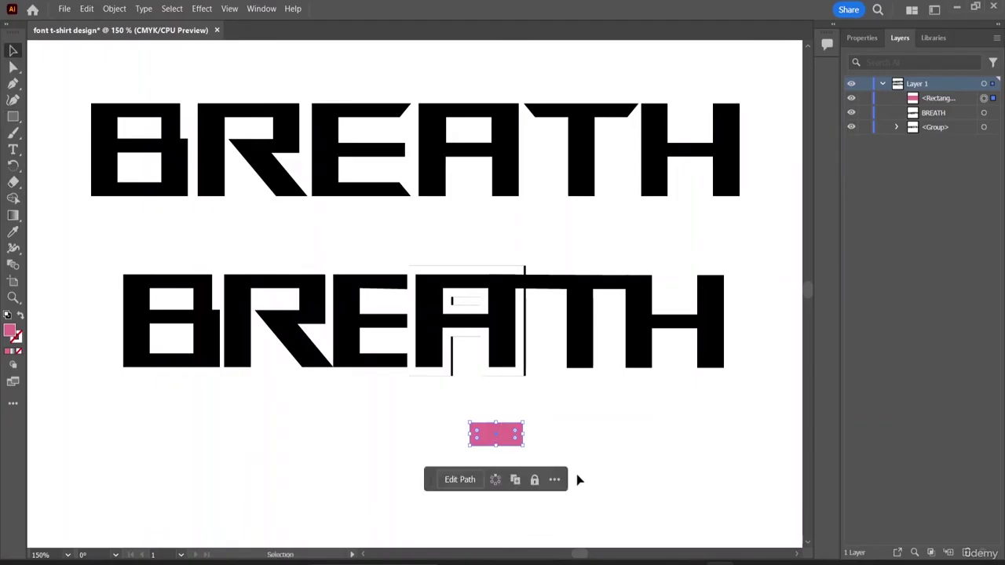
left_click_drag(499, 438, 638, 314)
left_click(750, 328)
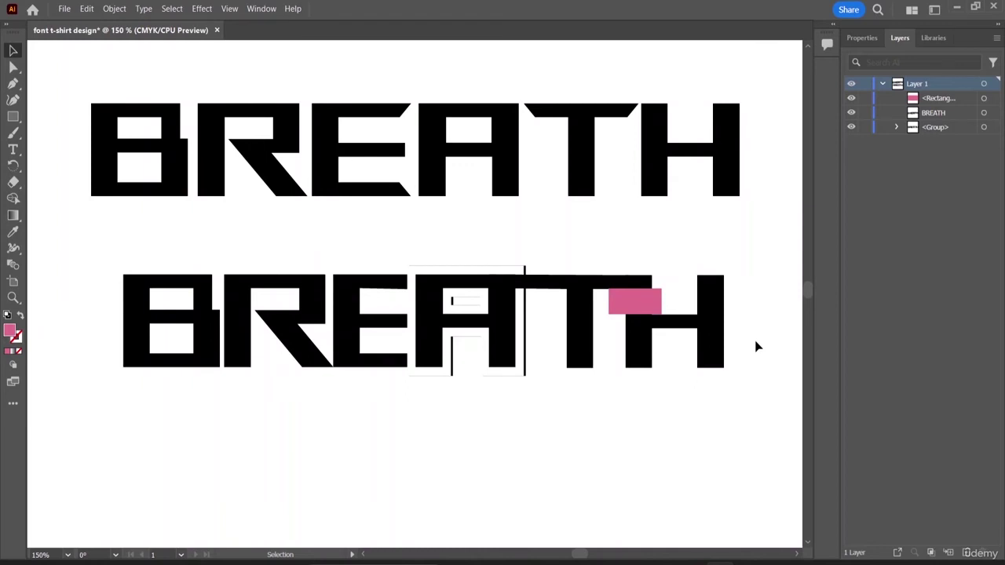
left_click(640, 296)
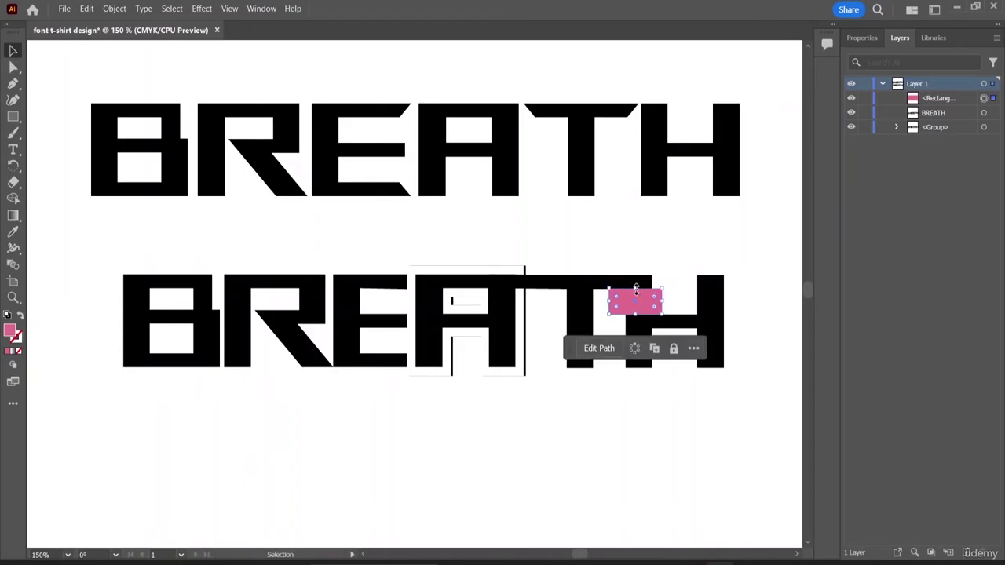
left_click_drag(636, 287, 637, 301)
left_click(690, 264)
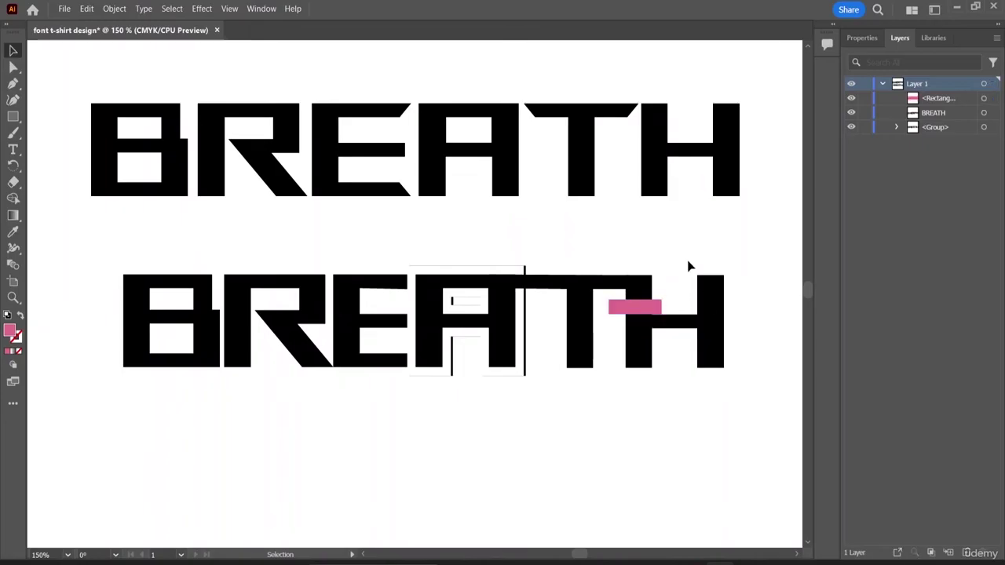
- Fill the rectangle over the H's left stem with white (FFFFFF) so it cuts a gap in the stem
left_click(645, 312)
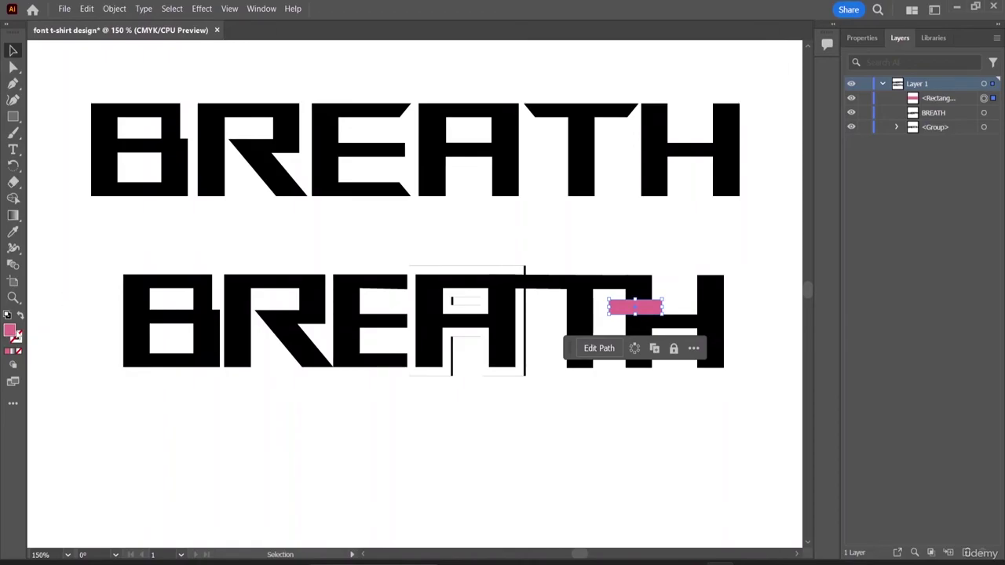
double_click(11, 330)
mouse_move(753, 268)
left_mouse_down()
mouse_move(626, 271)
mouse_move(640, 248)
left_mouse_up()
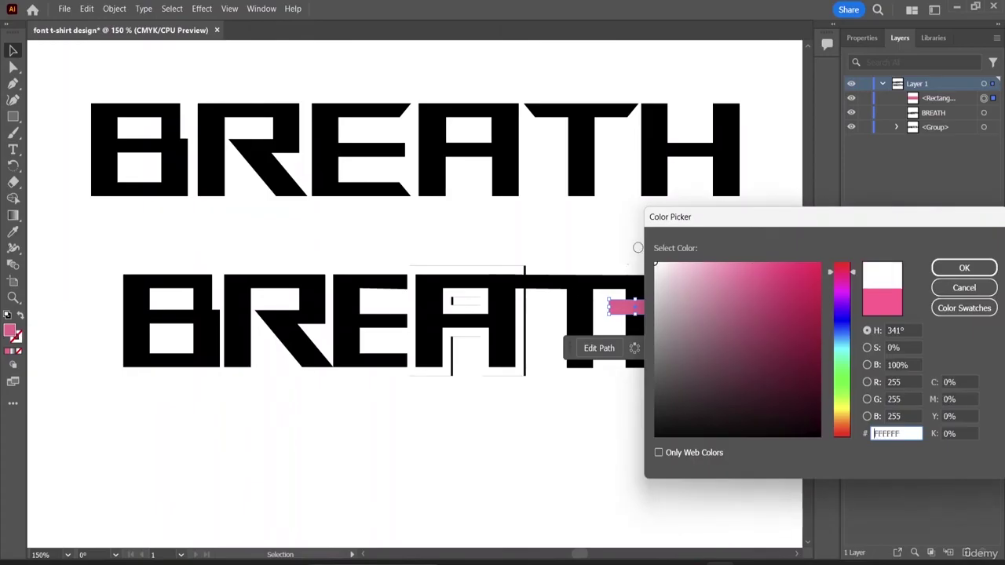
left_click(950, 270)
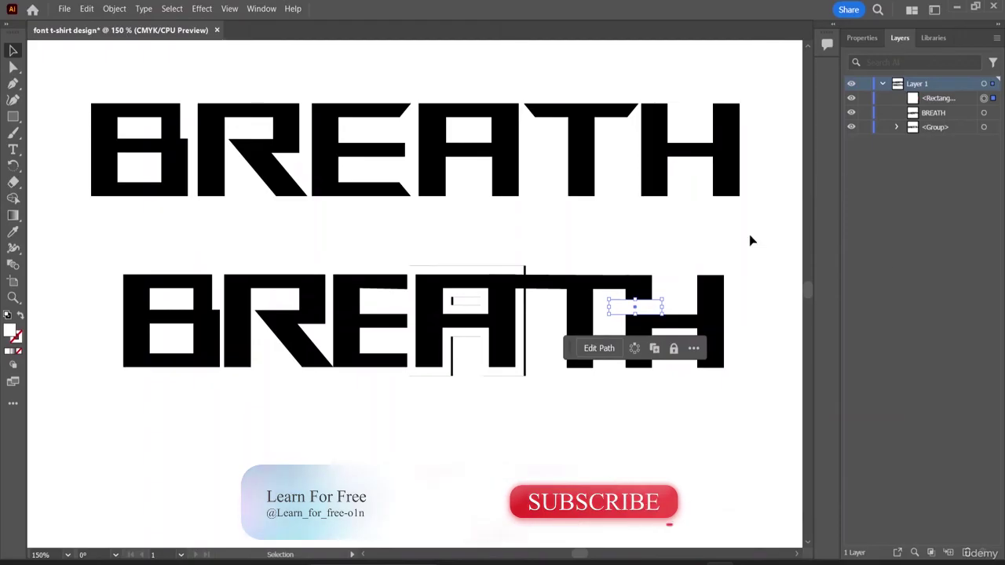
- Duplicate the lower BREATH lettering together with its white rectangle and place the copy below the original
left_click(718, 244)
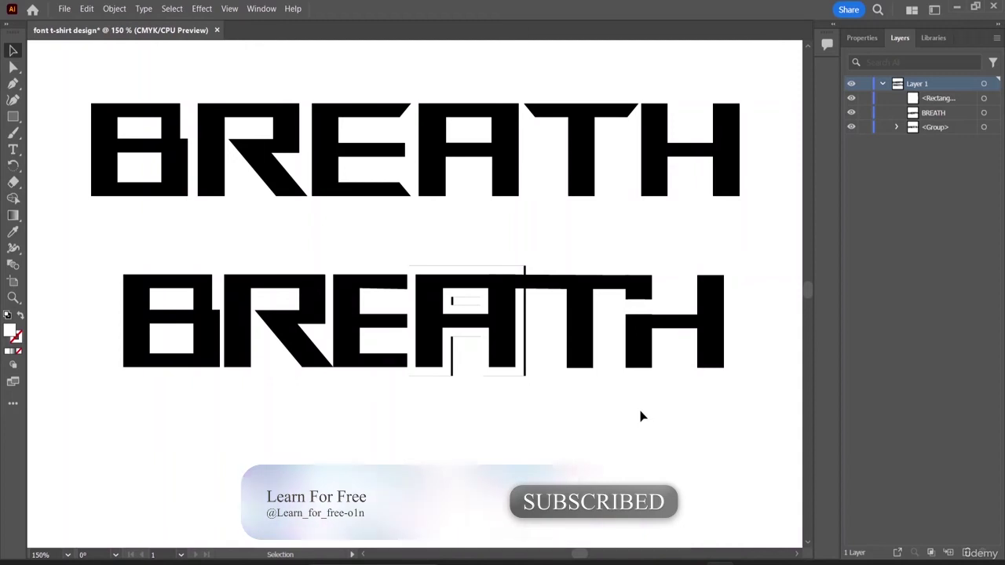
left_click_drag(762, 277, 128, 373)
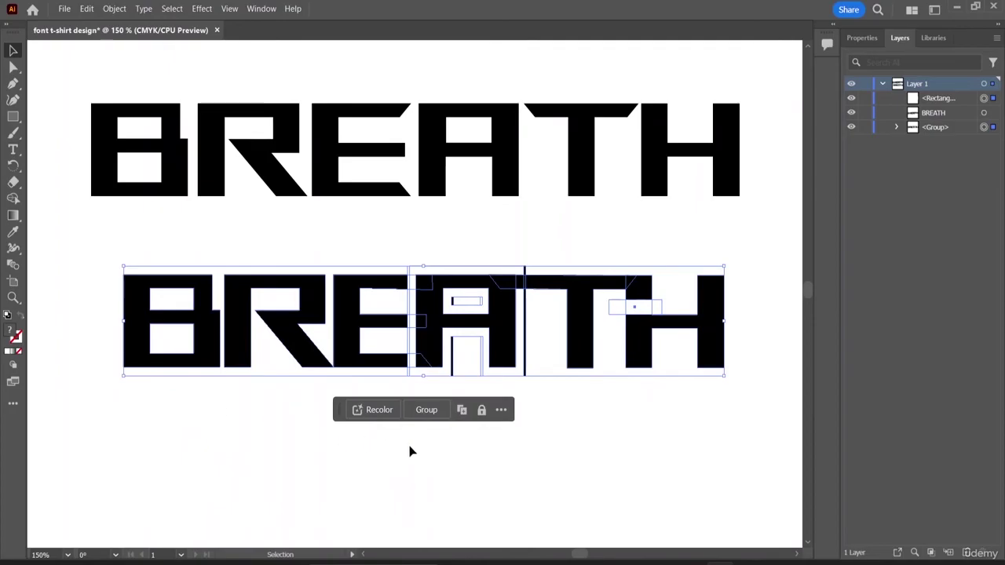
key("a")
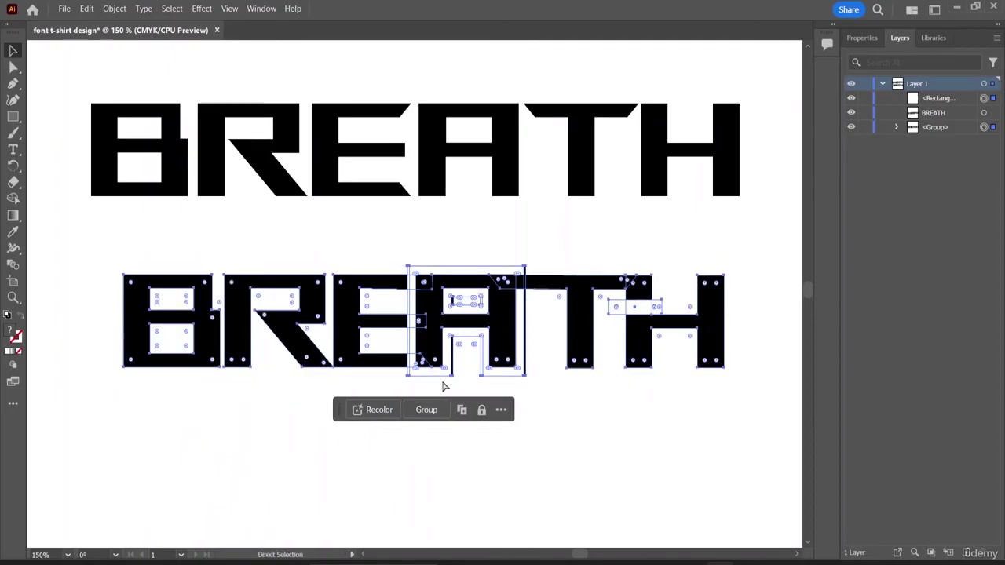
key("v")
right_click(217, 460)
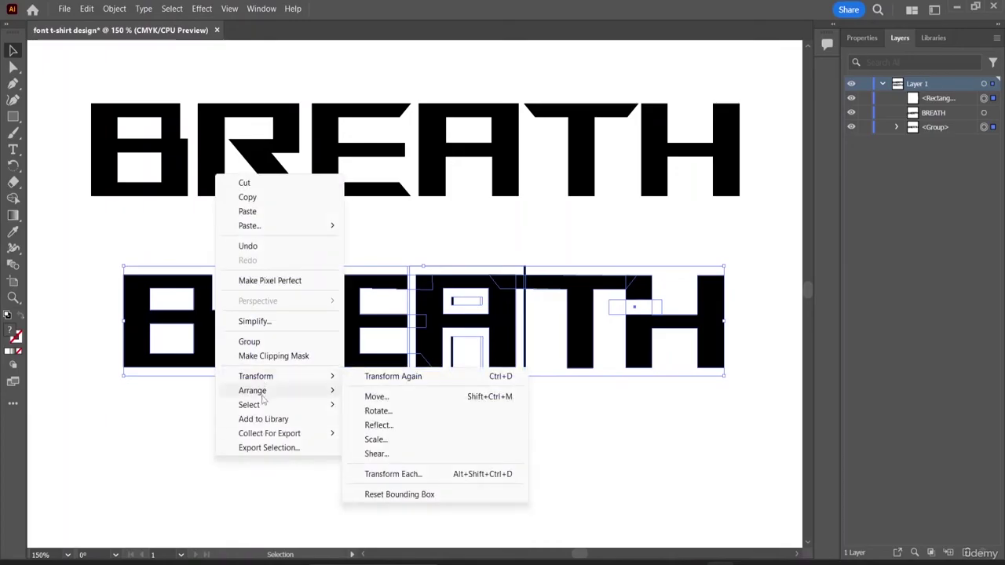
mouse_move(263, 395)
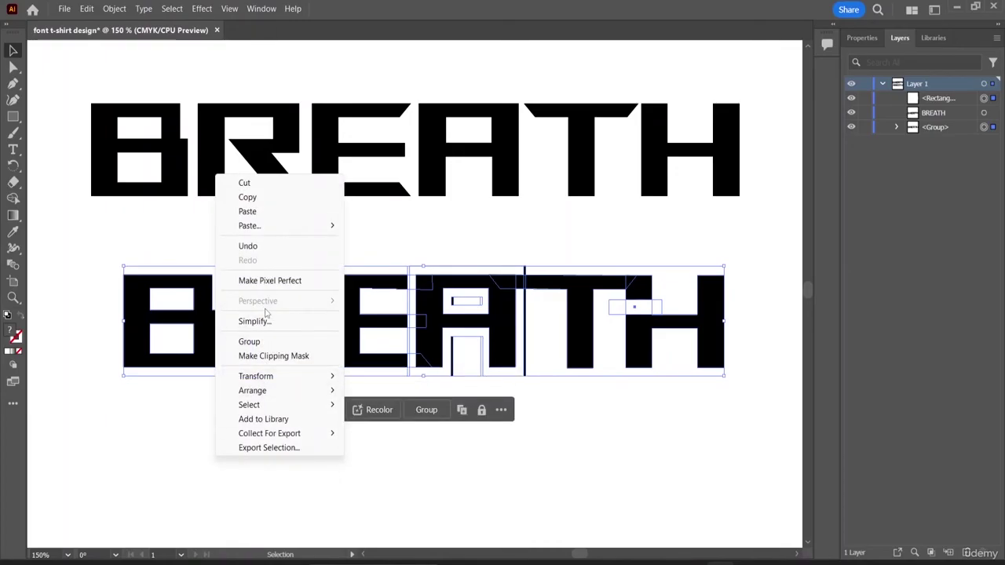
left_click(260, 215)
left_click_drag(354, 285, 348, 453)
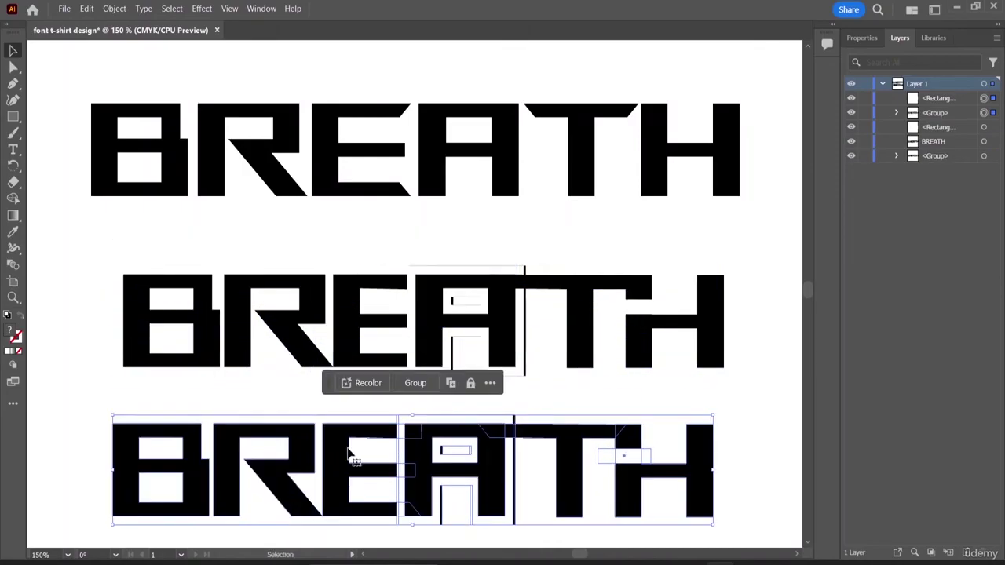
left_click(532, 394)
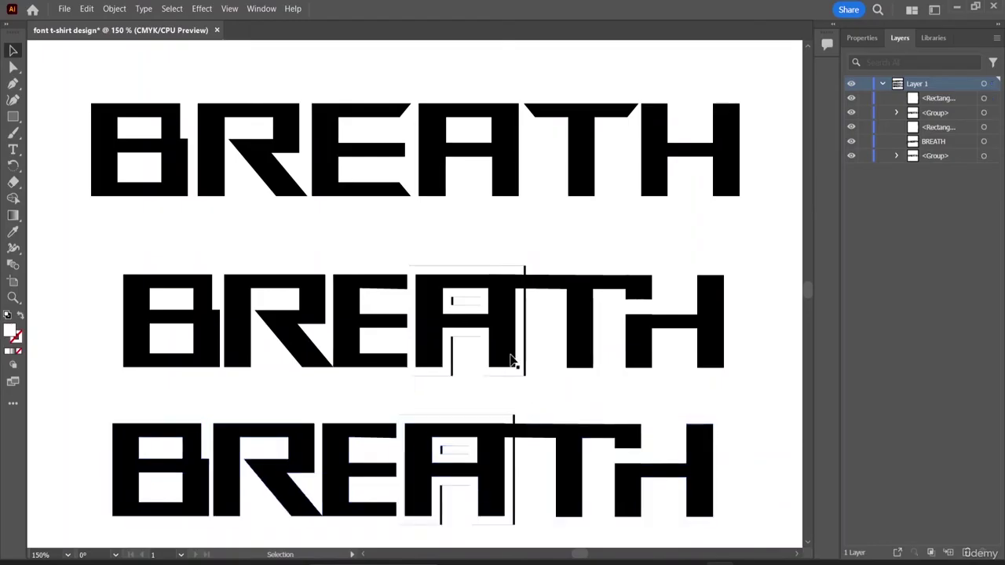
double_click(582, 317)
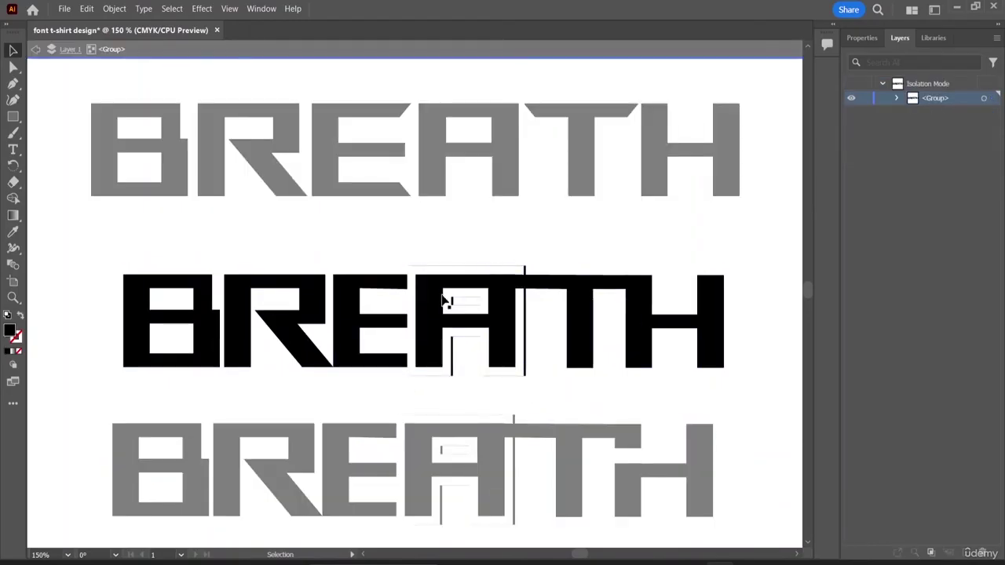
left_click(144, 321)
double_click(123, 250)
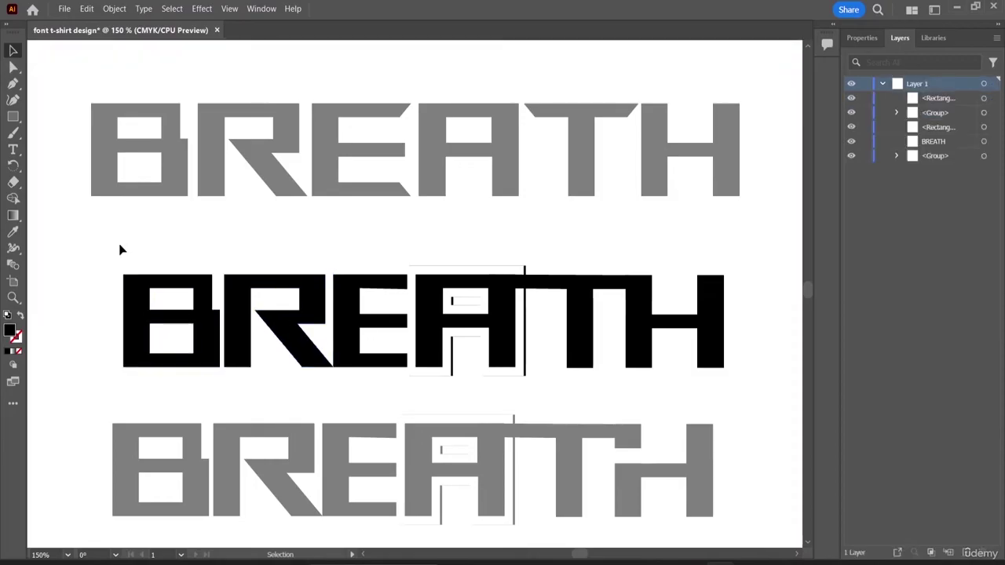
- Examine the overlapping paths around the E and A of the middle BREATH in Outline view
left_click(284, 330)
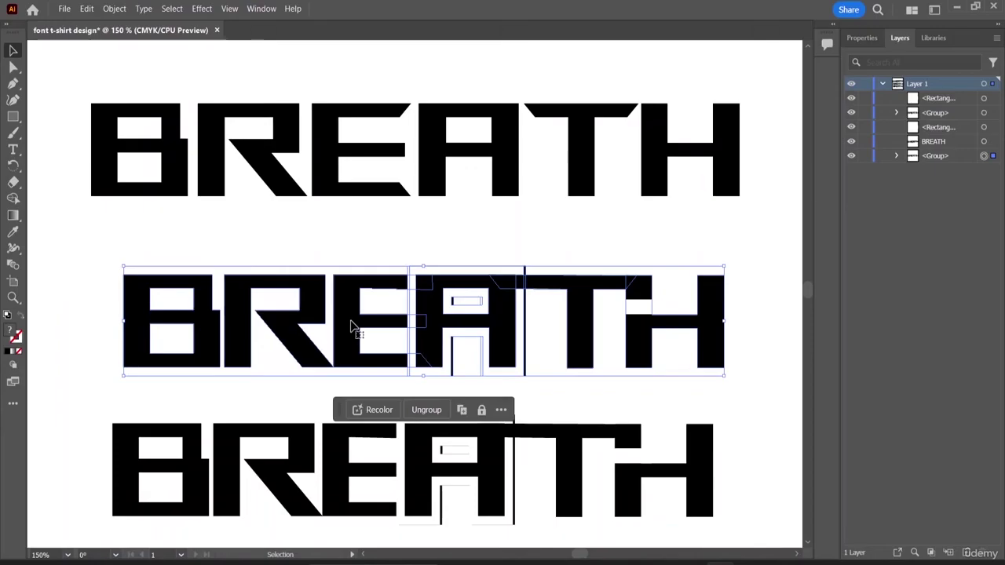
key("ctrl+y")
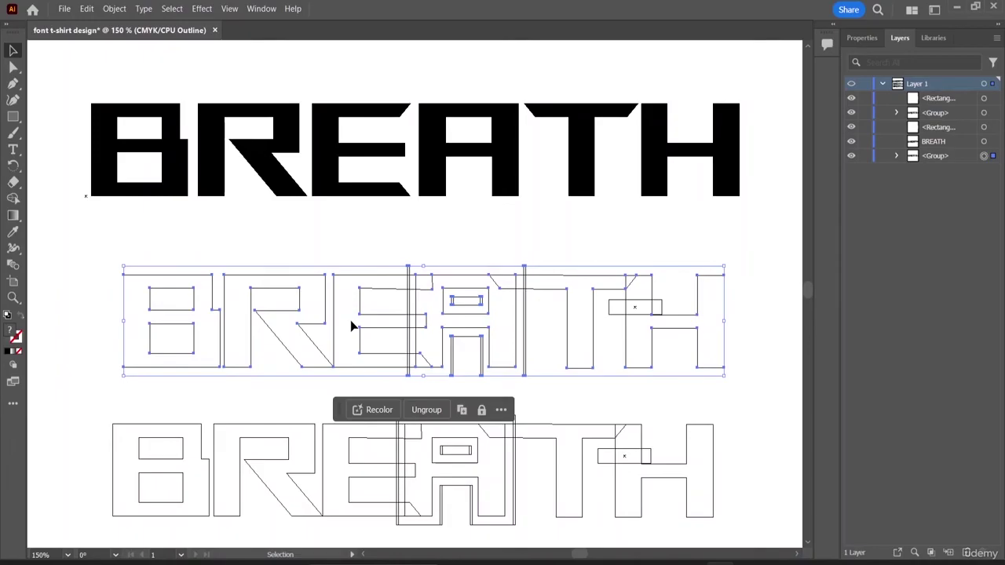
scroll(555, 326, "down", 2)
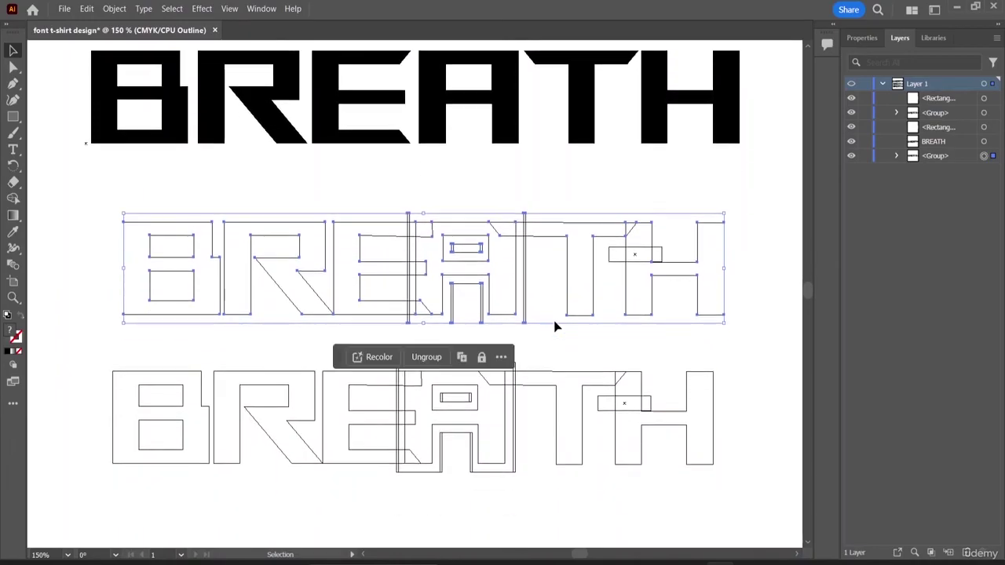
key("a")
key("ctrl+equal")
key("ctrl+equal")
key("ctrl+equal")
key("v")
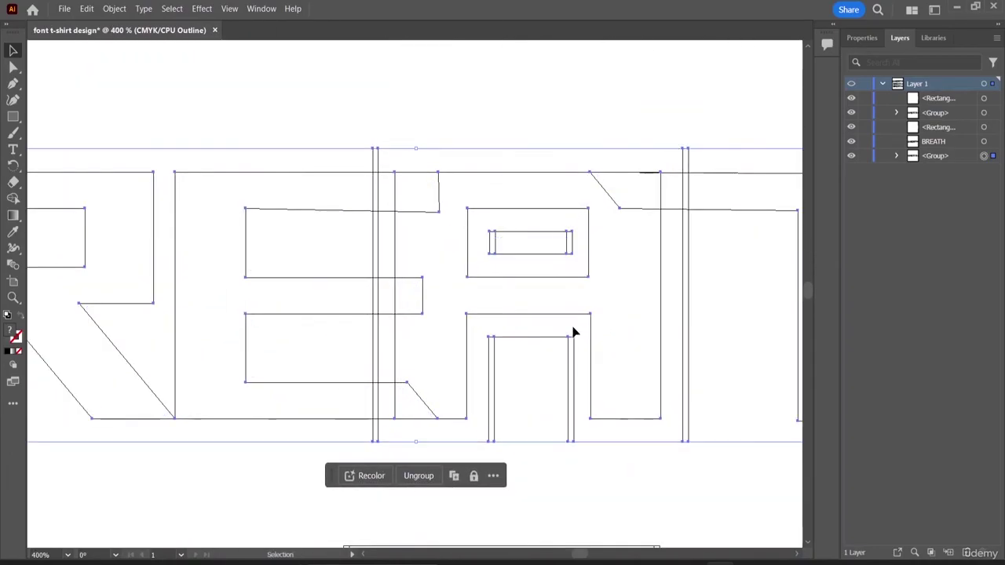
left_click(528, 243)
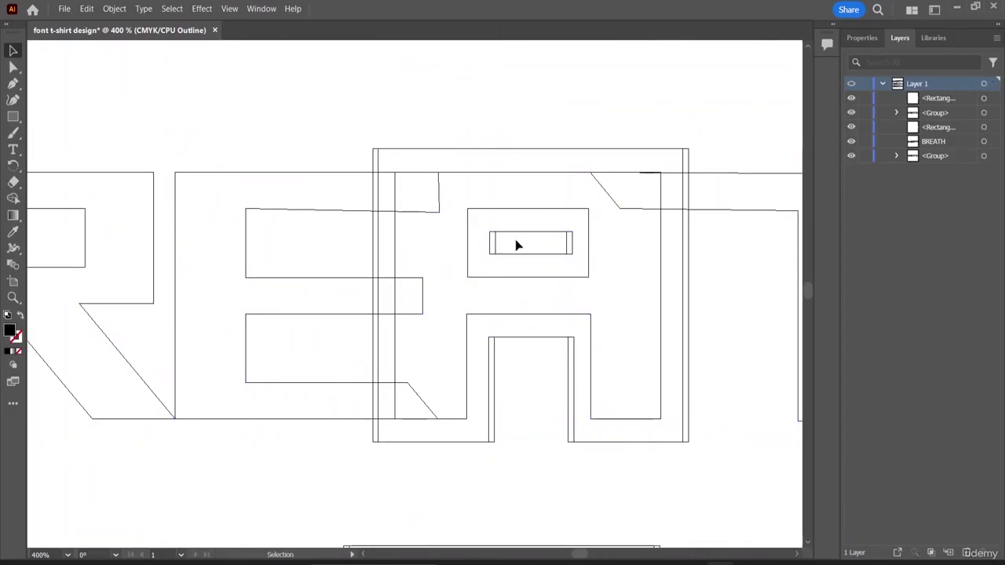
left_click(490, 246)
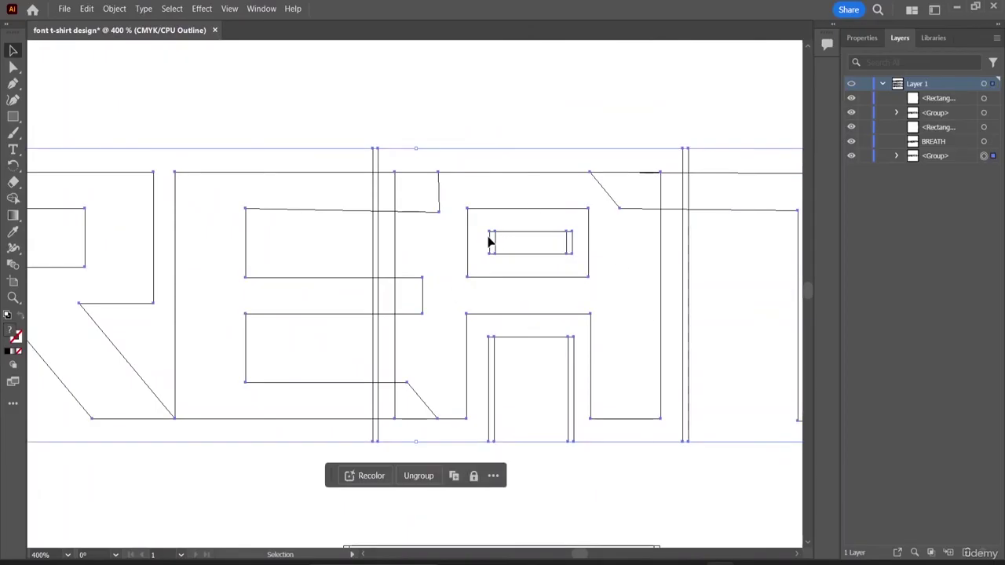
left_click(139, 211)
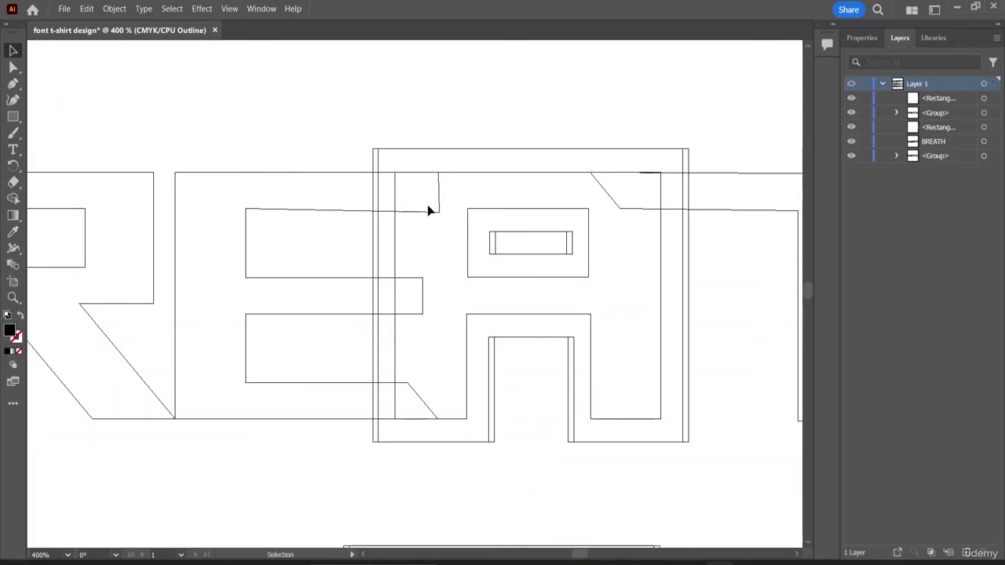
left_click(13, 68)
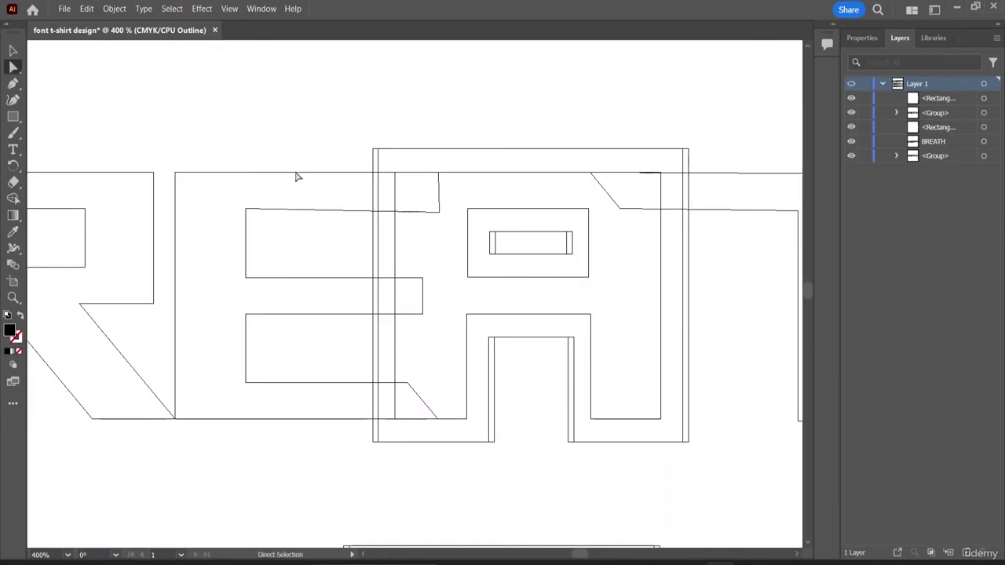
left_click(12, 51)
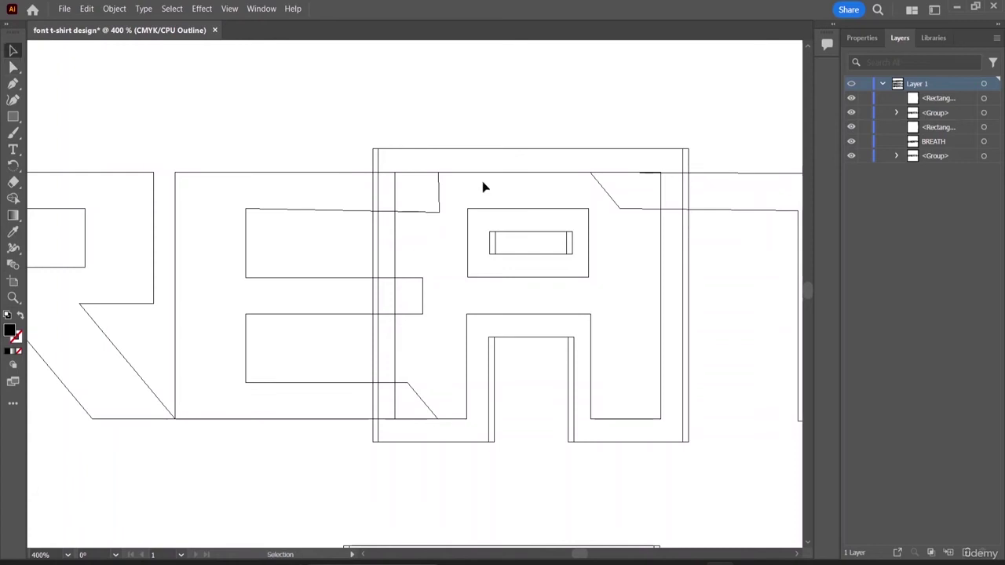
key("a")
key("ctrl+minus")
key("ctrl+minus")
key("ctrl+minus")
key("ctrl+minus")
key("v")
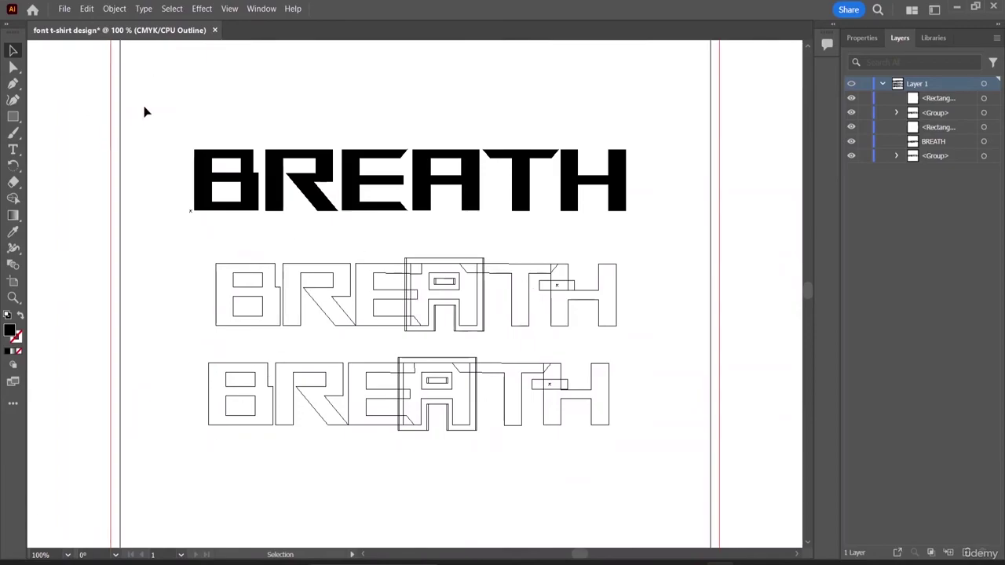
- Undo the duplication of the lower BREATH and return the artwork to Preview view
key("ctrl+z")
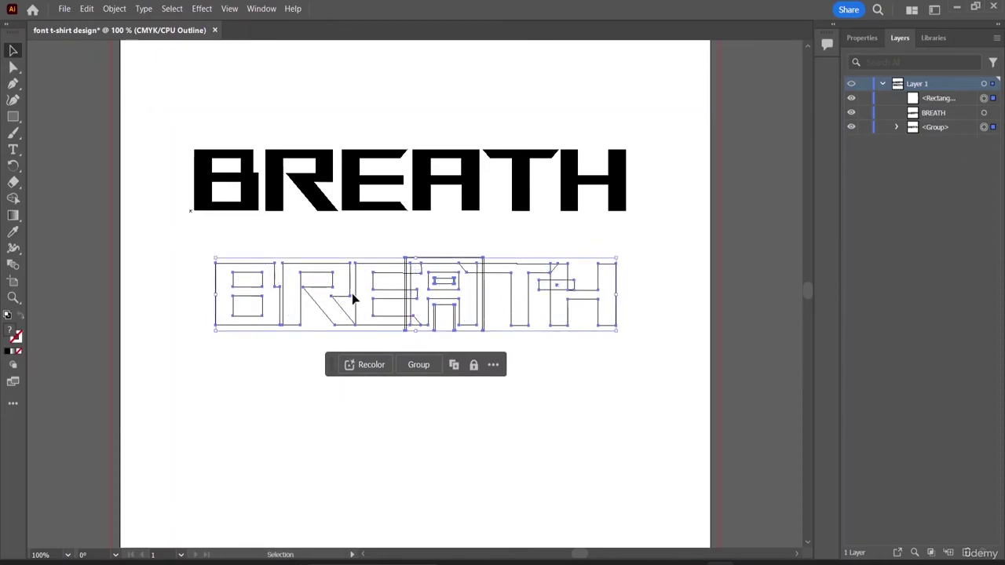
left_click(236, 108)
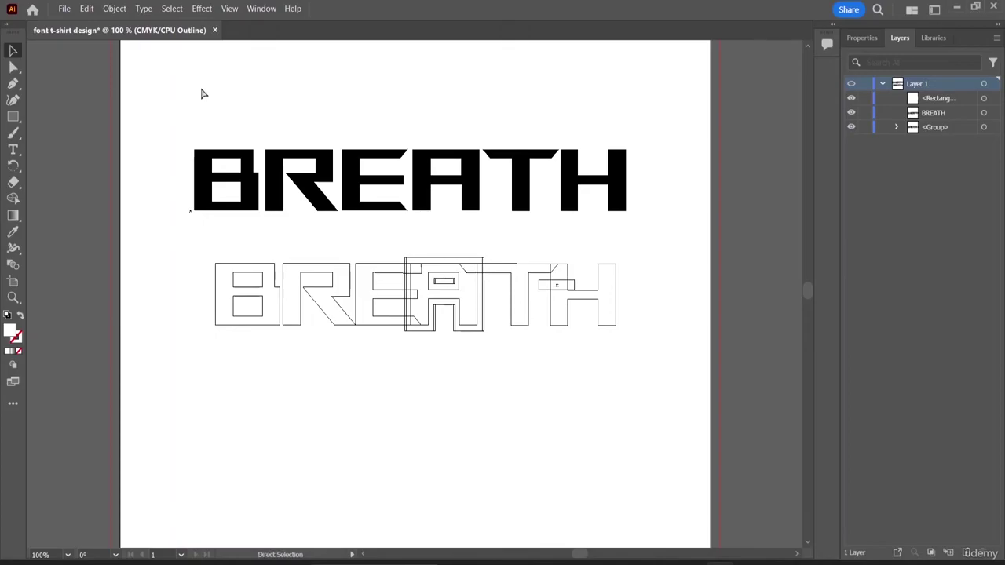
key("ctrl+y")
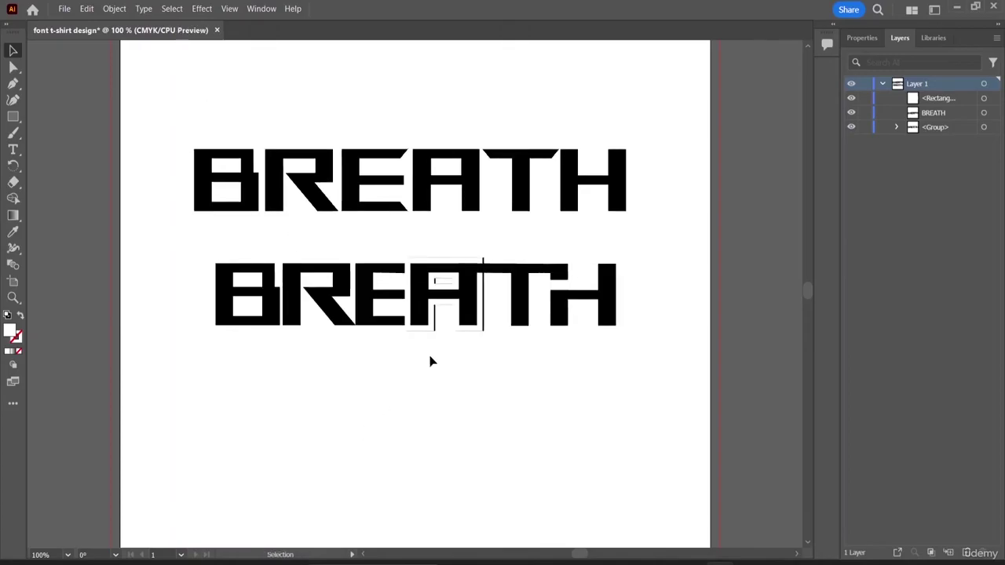
- Duplicate the lower BREATH lettering group without the white rectangle and place the copy directly below it
left_click(431, 314)
left_click(643, 375)
left_click(595, 304)
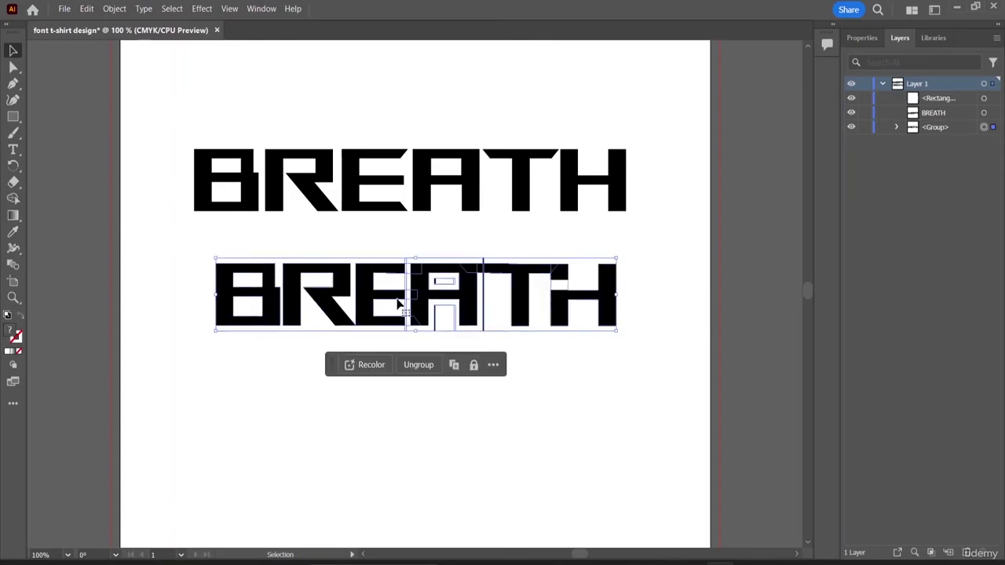
left_click_drag(366, 299, 362, 397, "alt")
left_click(542, 501)
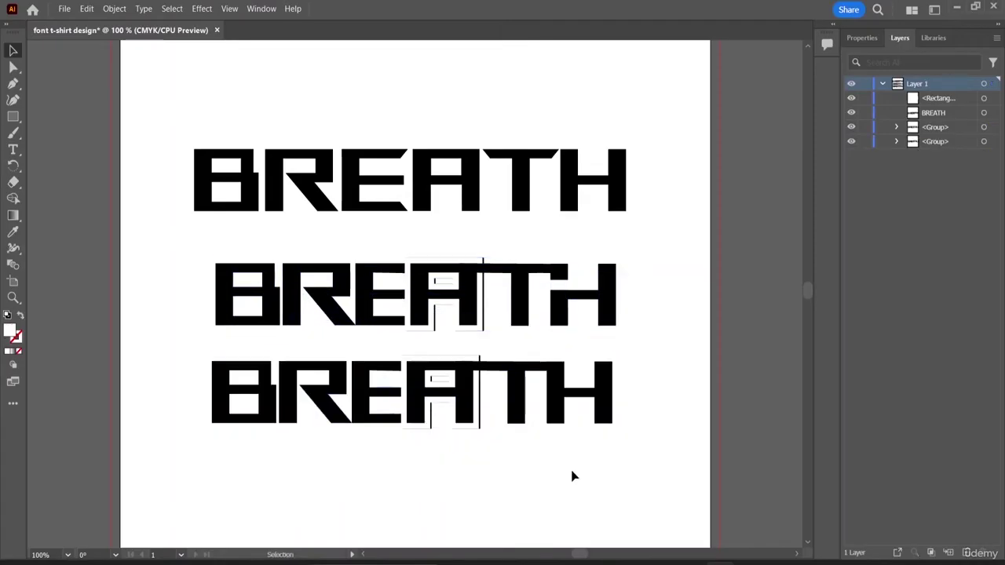
- Copy the white rectangle from the middle H onto the left stem of the H in the bottom BREATH
left_click(557, 288)
left_click(557, 288)
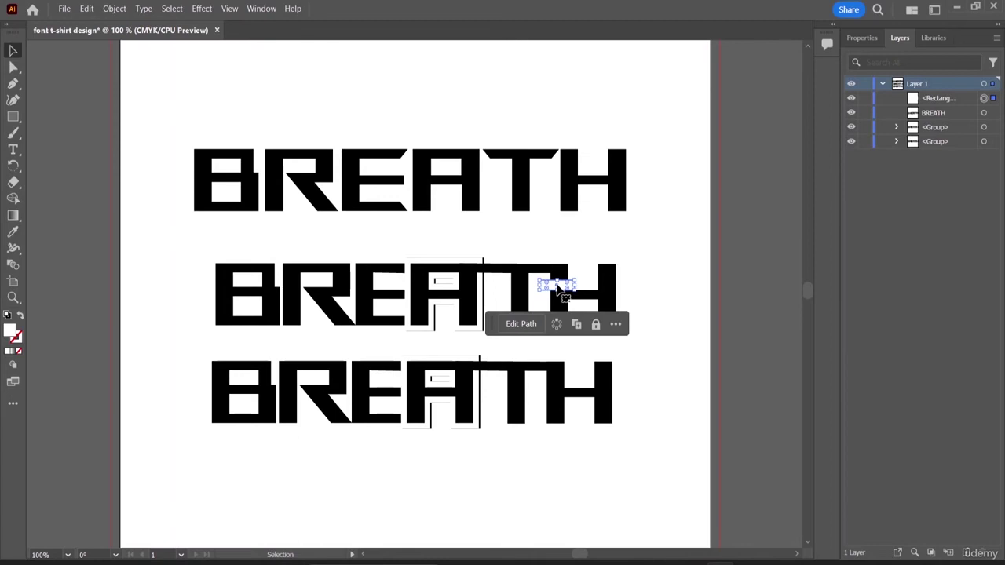
left_click_drag(559, 289, 554, 387)
left_click(639, 442)
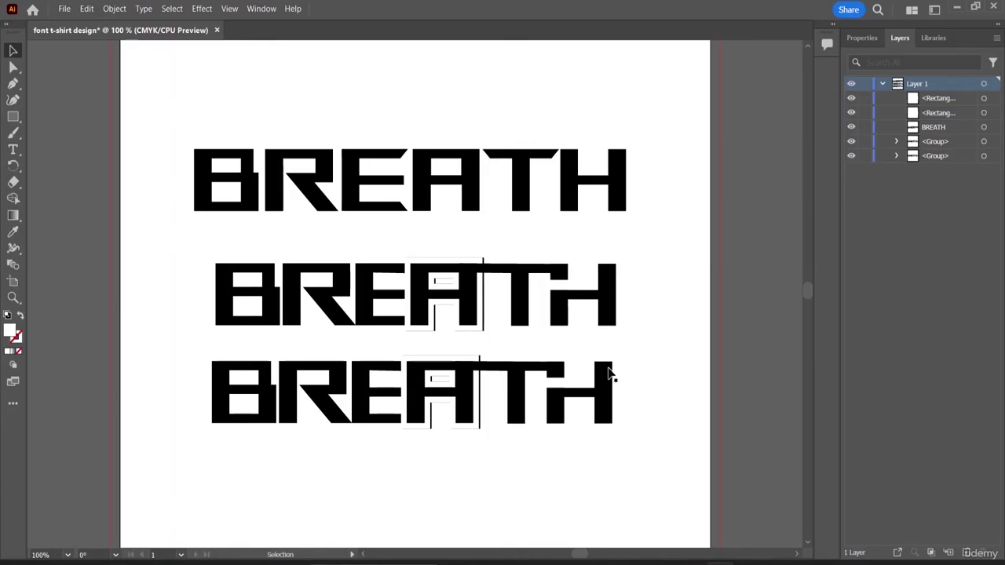
- Show the Pathfinder panel docked beside the Layers panel and apply Merge to the bottom BREATH group
left_click(447, 394)
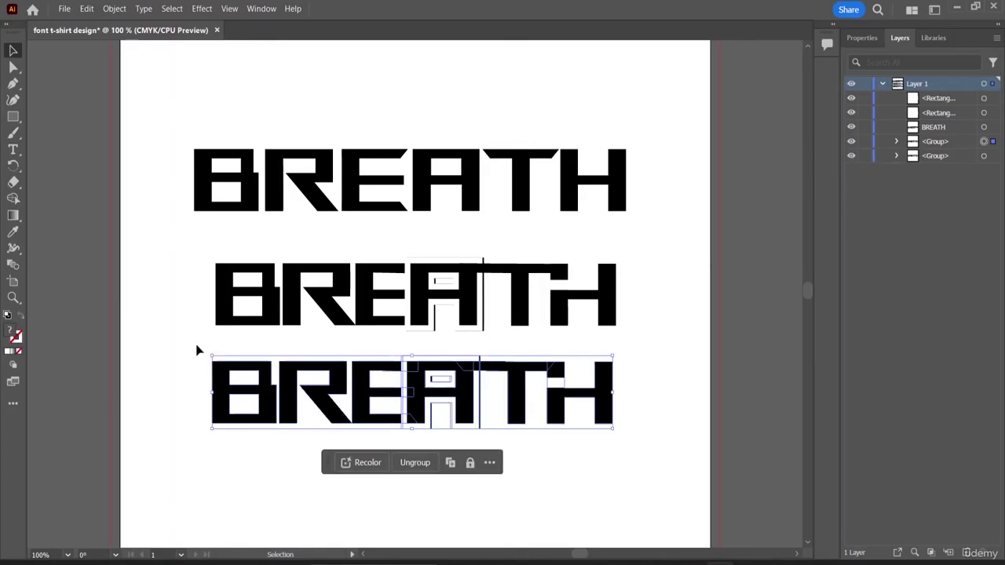
left_click(259, 9)
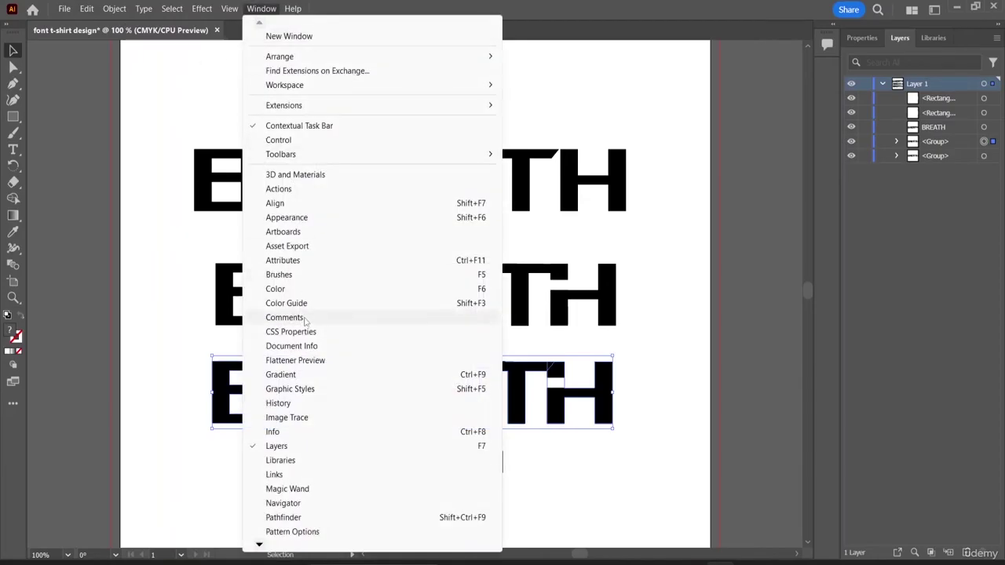
left_click(284, 517)
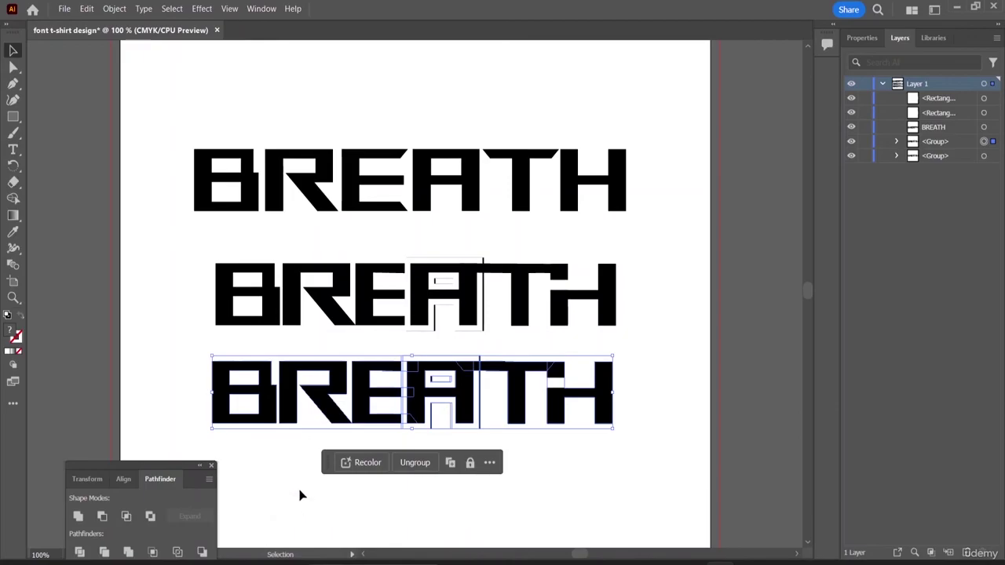
left_click_drag(113, 462, 836, 146)
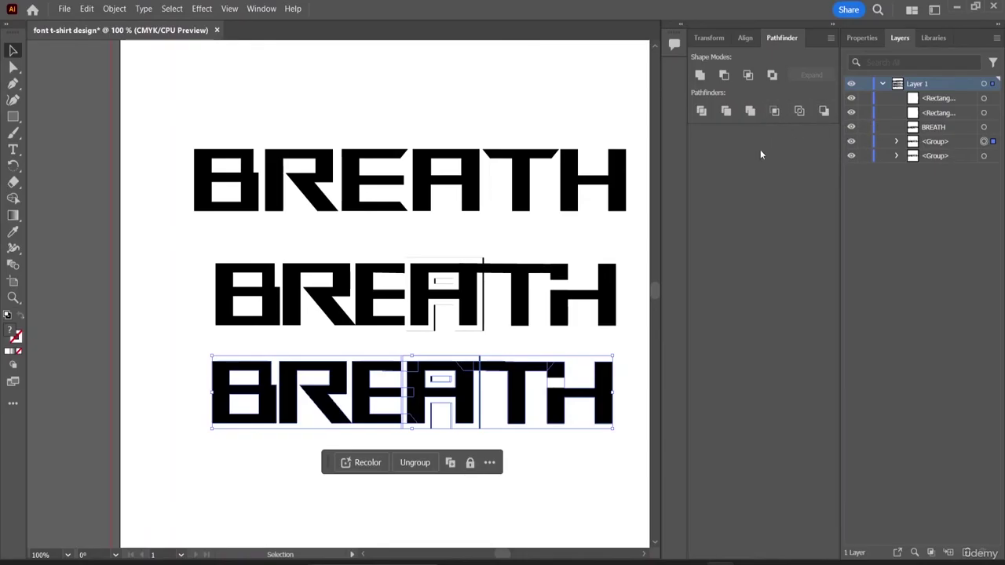
left_click(750, 112)
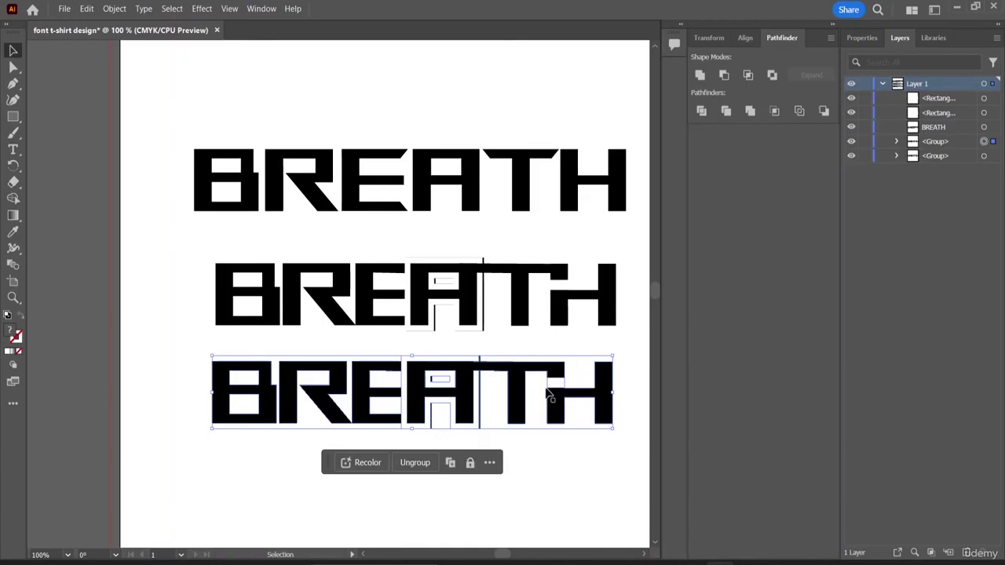
- Try deleting the white rectangle over the bottom H's left stem and undo the deletion
left_click(562, 385)
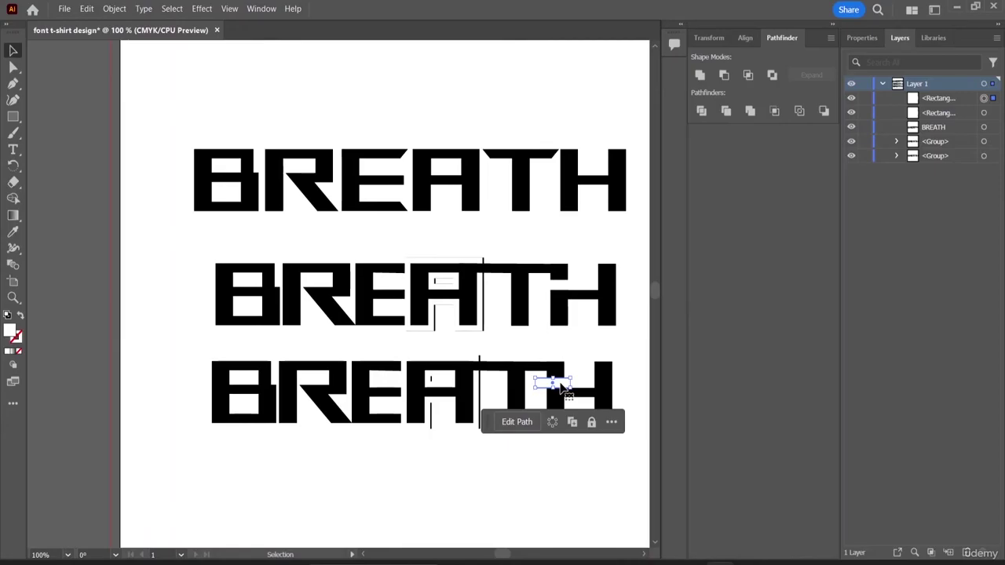
key("Delete")
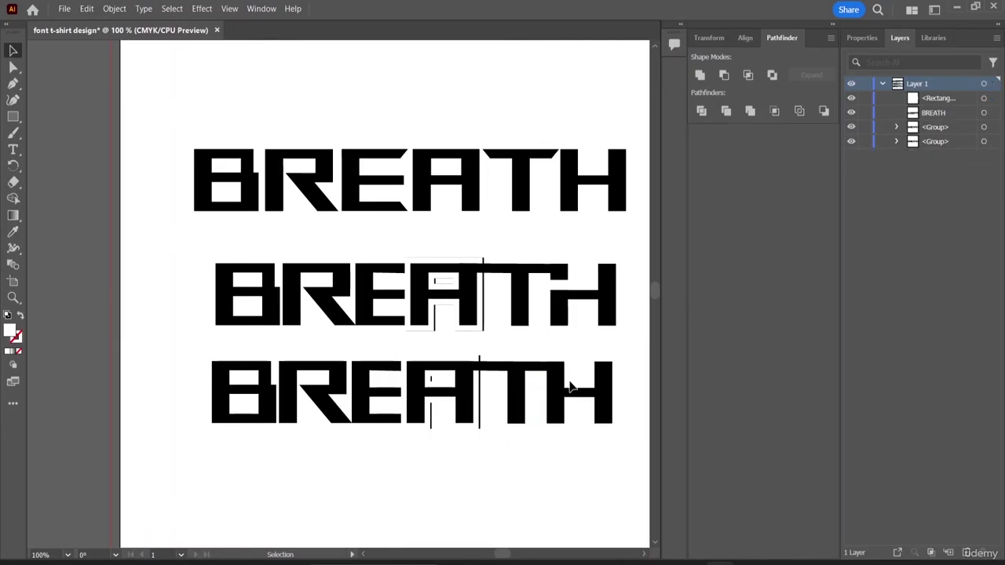
key("ctrl+z")
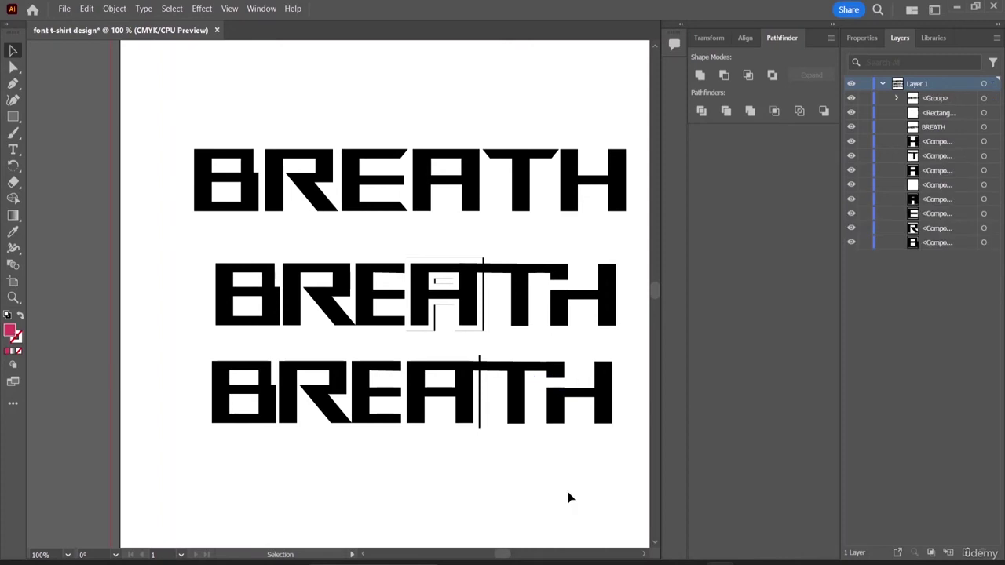
- Examine the separate pieces of the merged bottom BREATH group by isolating parts around the A and the E
left_click(466, 409)
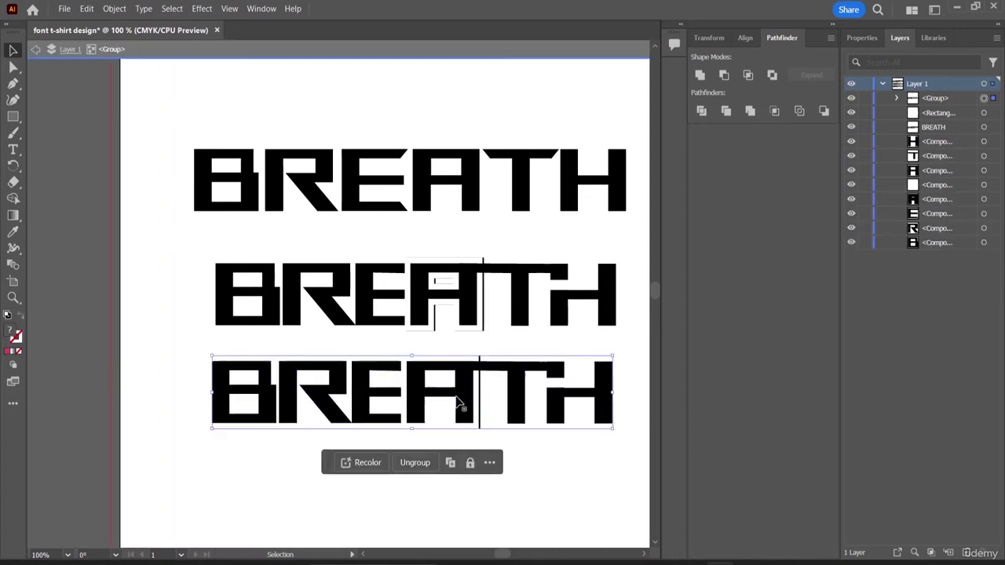
double_click(439, 387)
key("Escape")
left_click(361, 407)
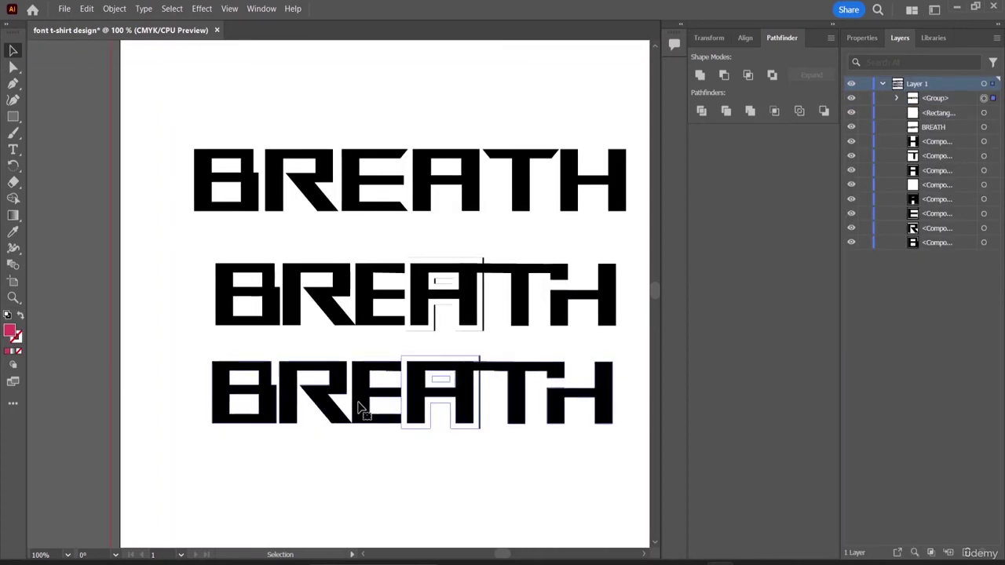
double_click(444, 380)
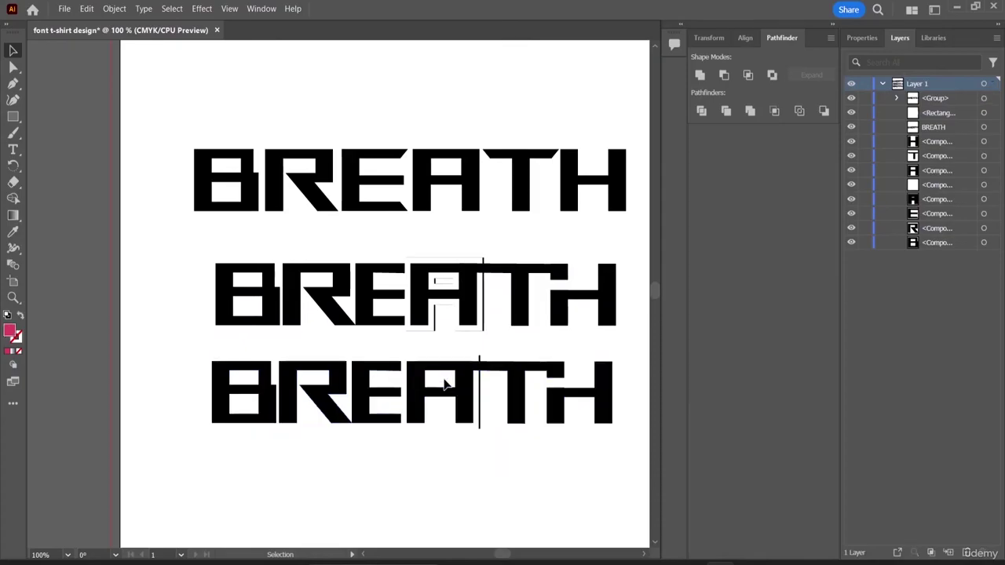
left_click(367, 399)
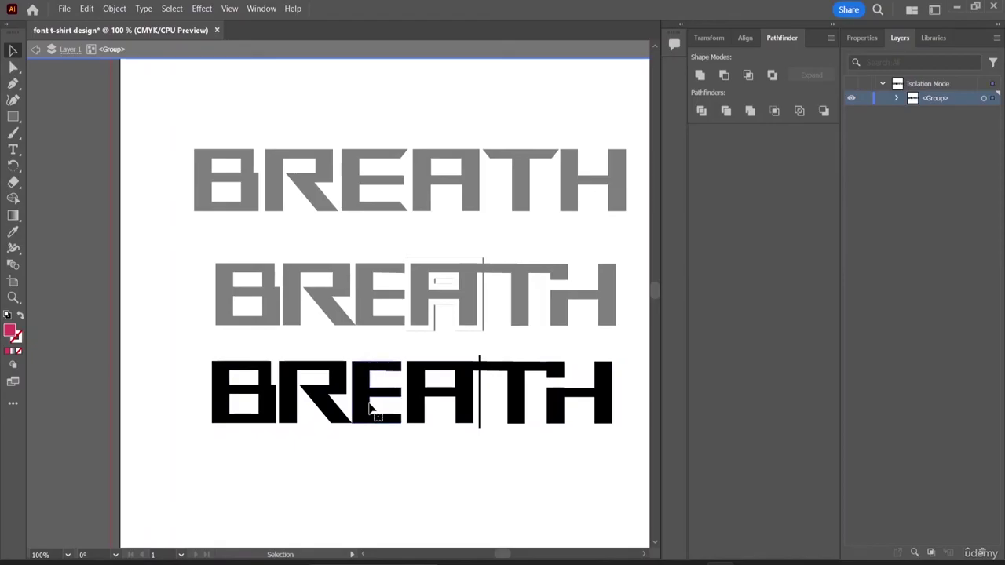
double_click(370, 410)
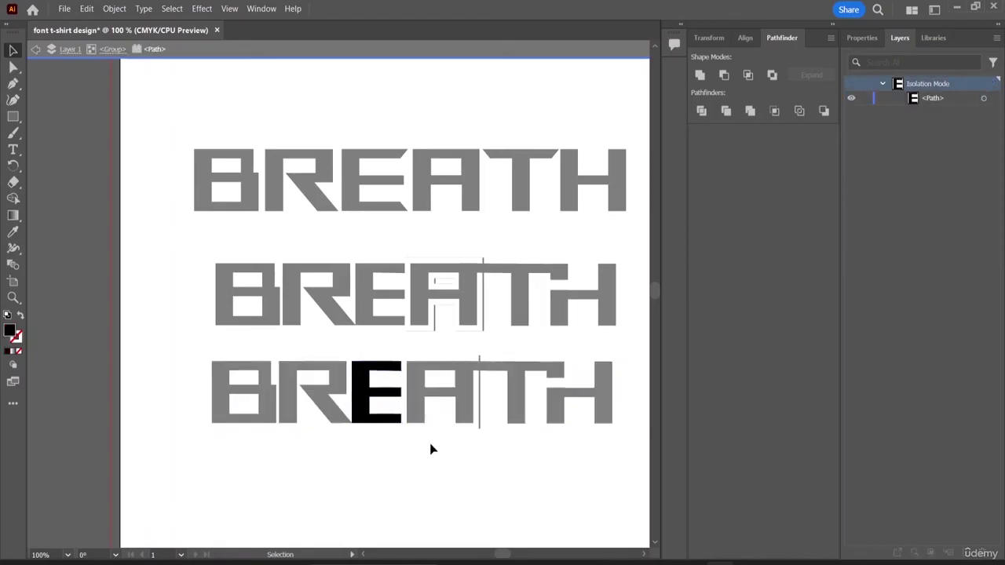
double_click(455, 458)
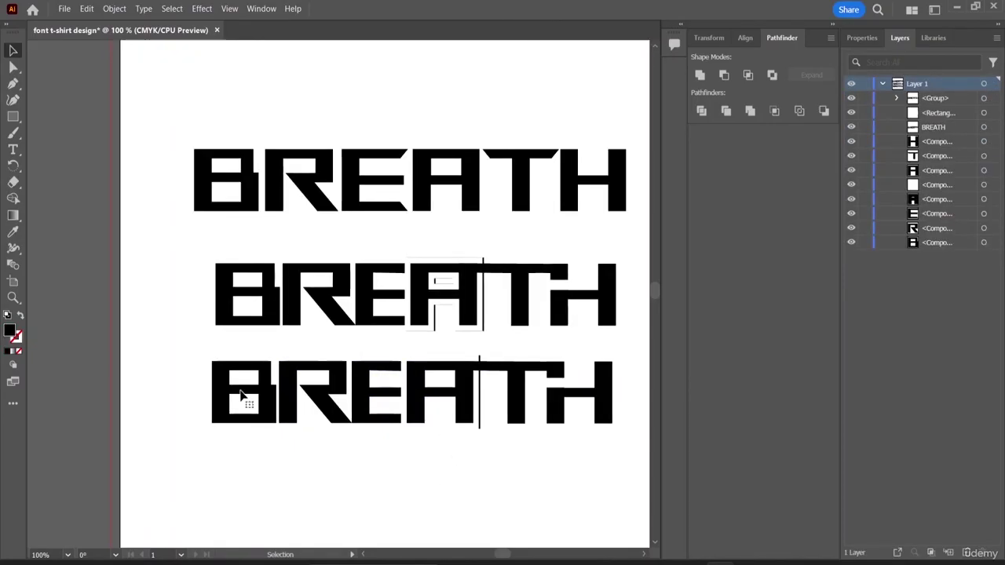
- Recolor the whole bottom BREATH group with a dark blue fill, about #0A3144, so its white pieces are filled too
left_click(242, 395)
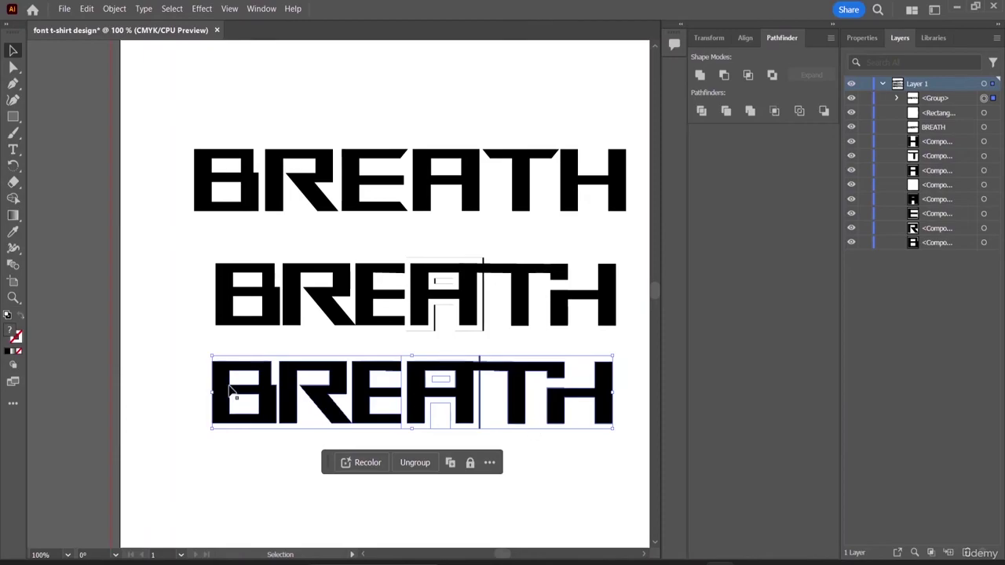
double_click(11, 335)
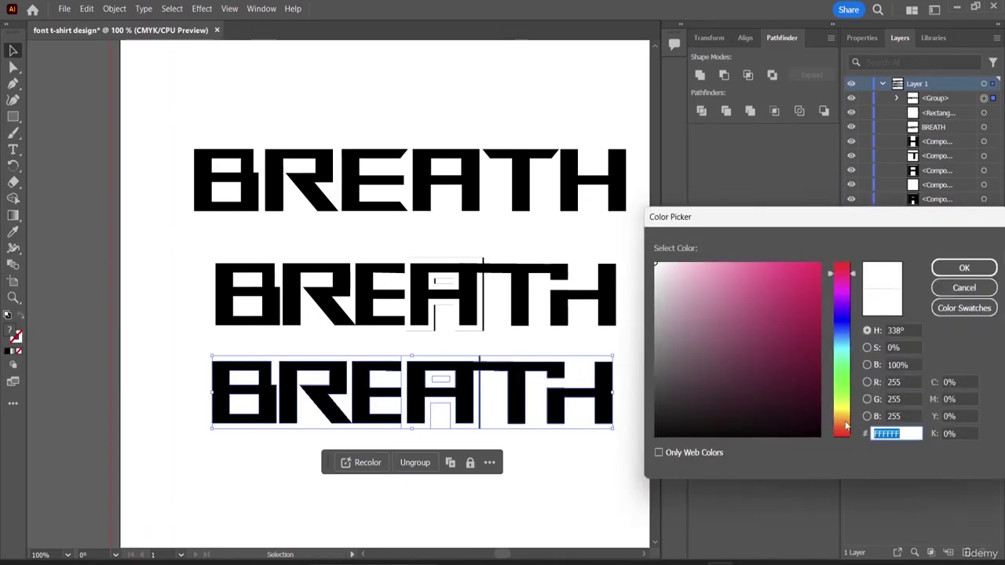
left_click(847, 317)
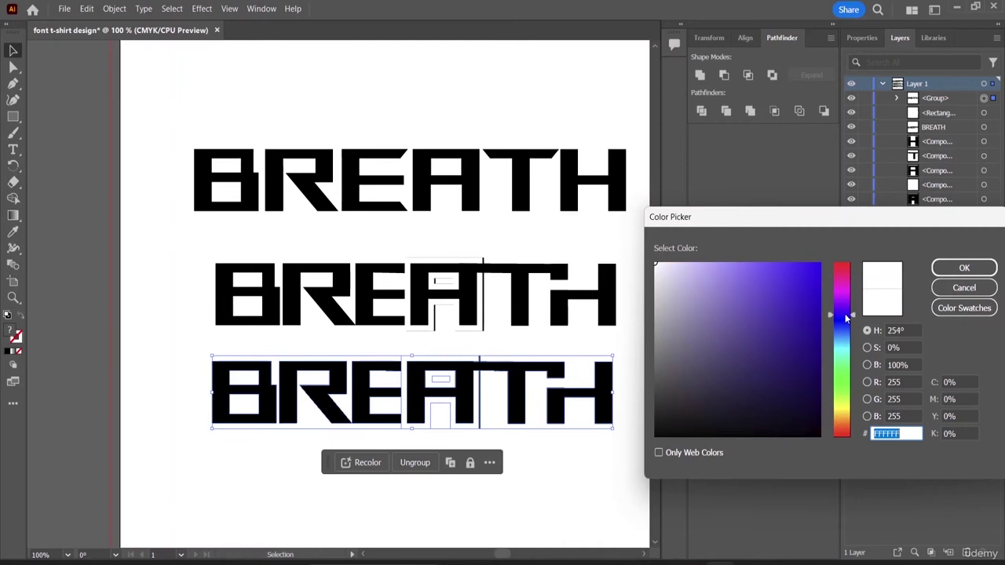
left_click_drag(852, 316, 854, 339)
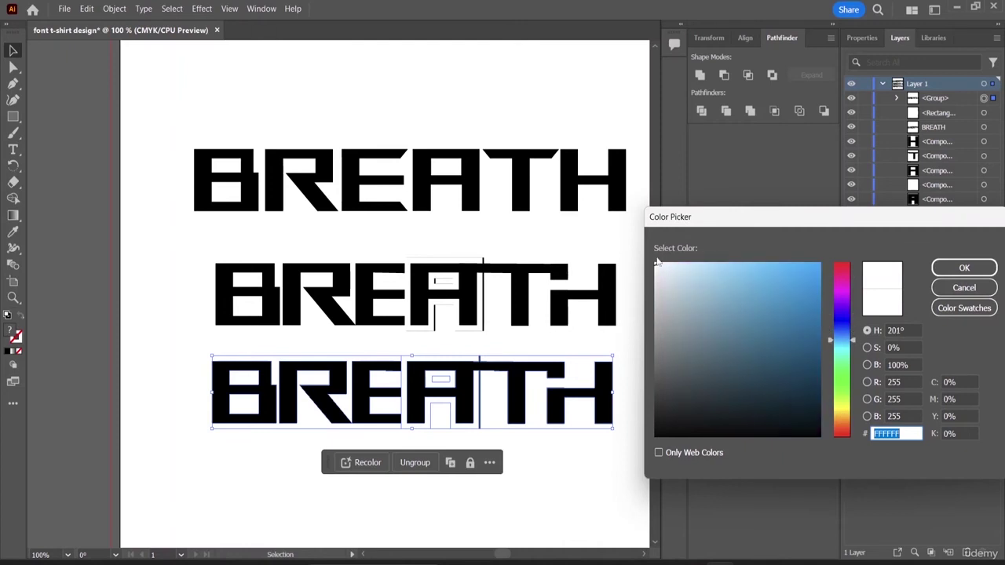
left_click_drag(653, 266, 797, 387)
left_click(964, 268)
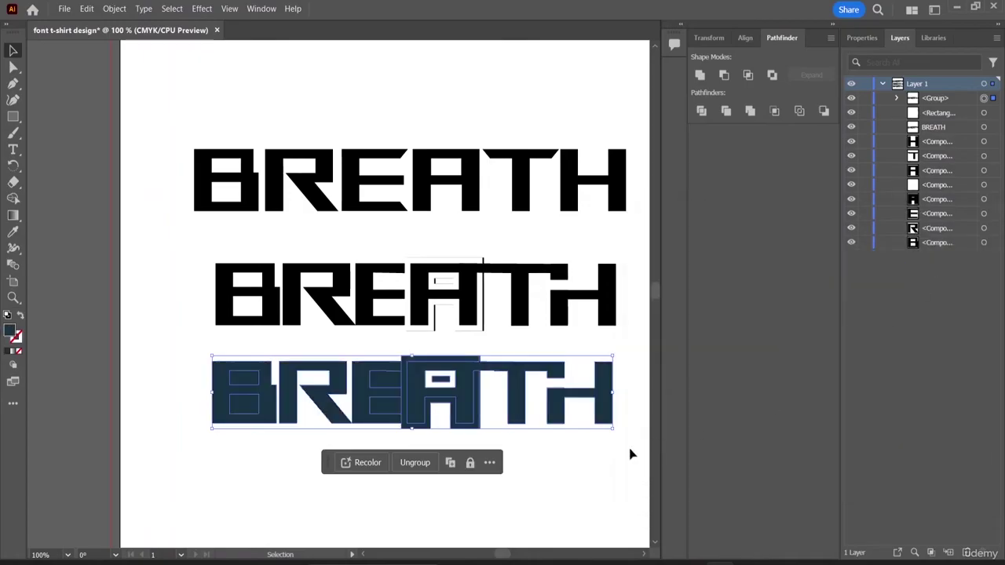
left_click(581, 464)
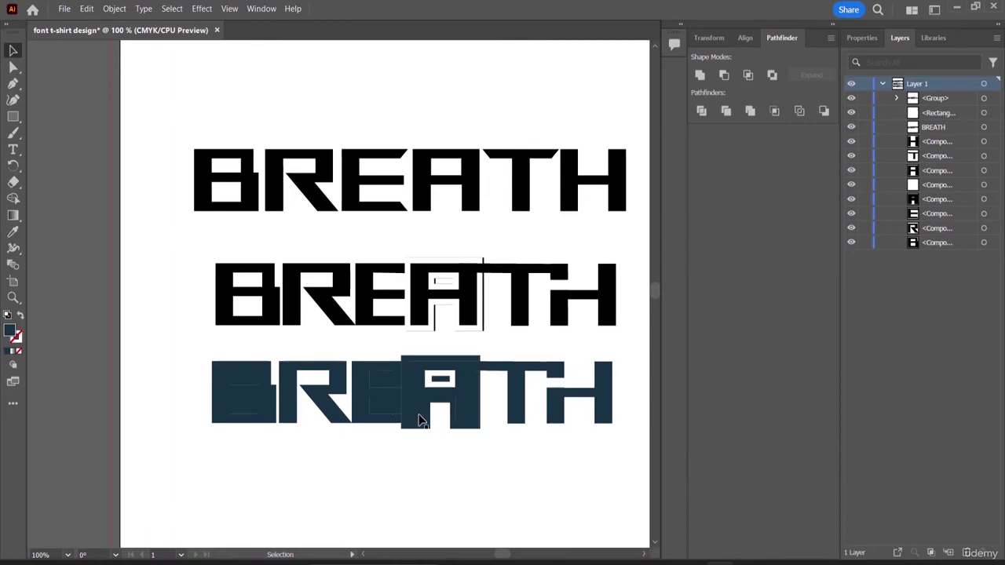
- Delete the two rectangular pieces filling the upper and lower openings of the B in the blue BREATH
double_click(243, 384)
left_click(243, 385)
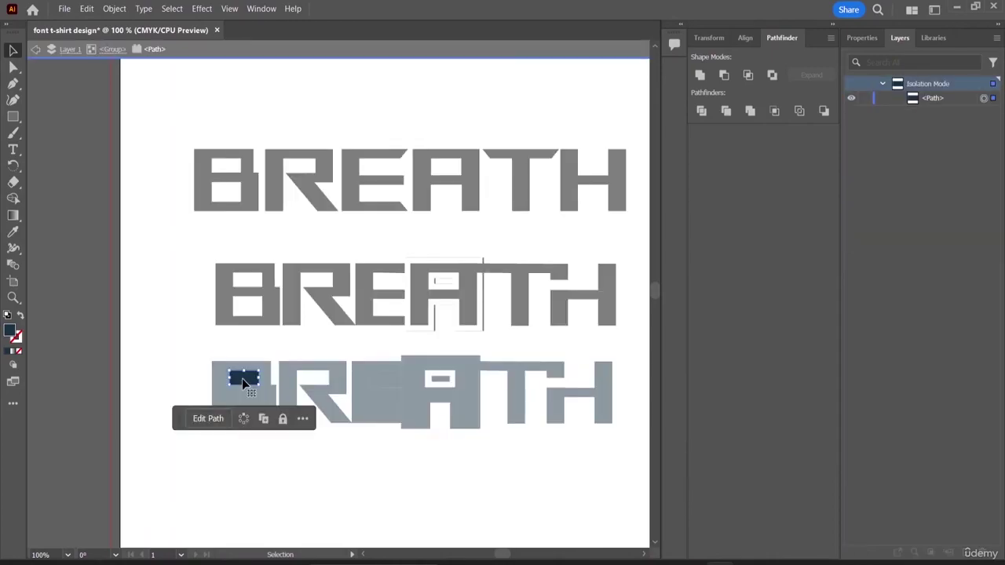
key("Delete")
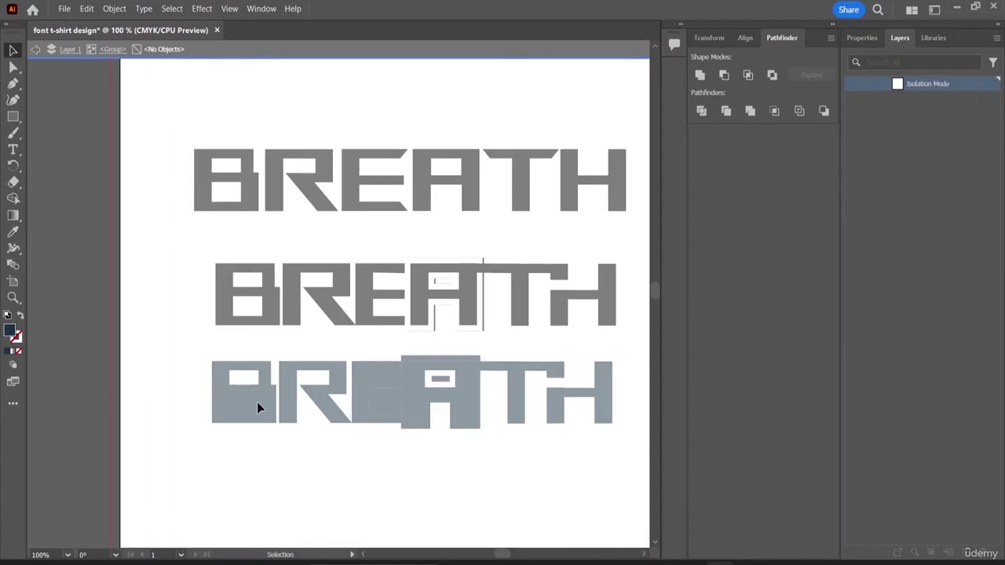
key("Escape")
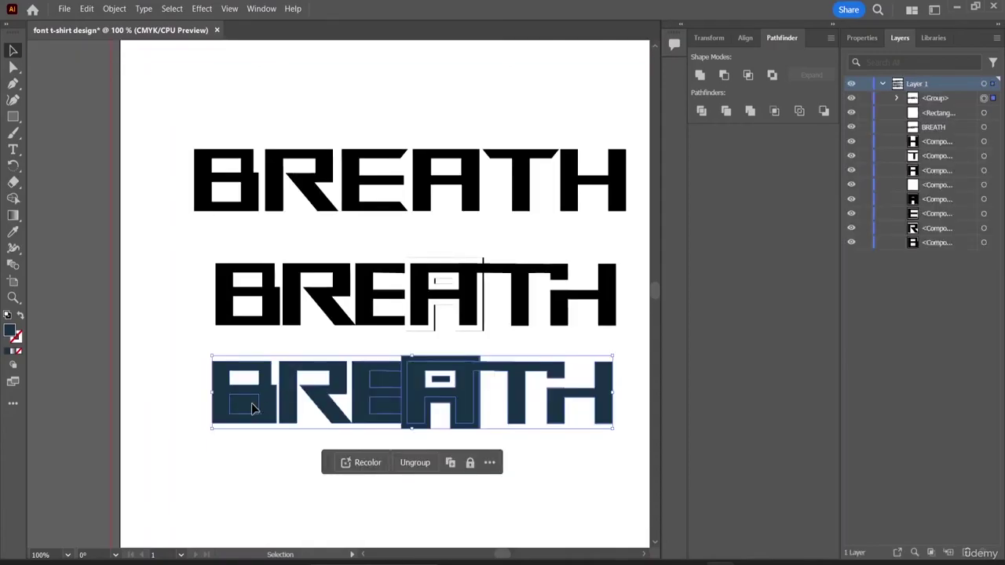
double_click(243, 407)
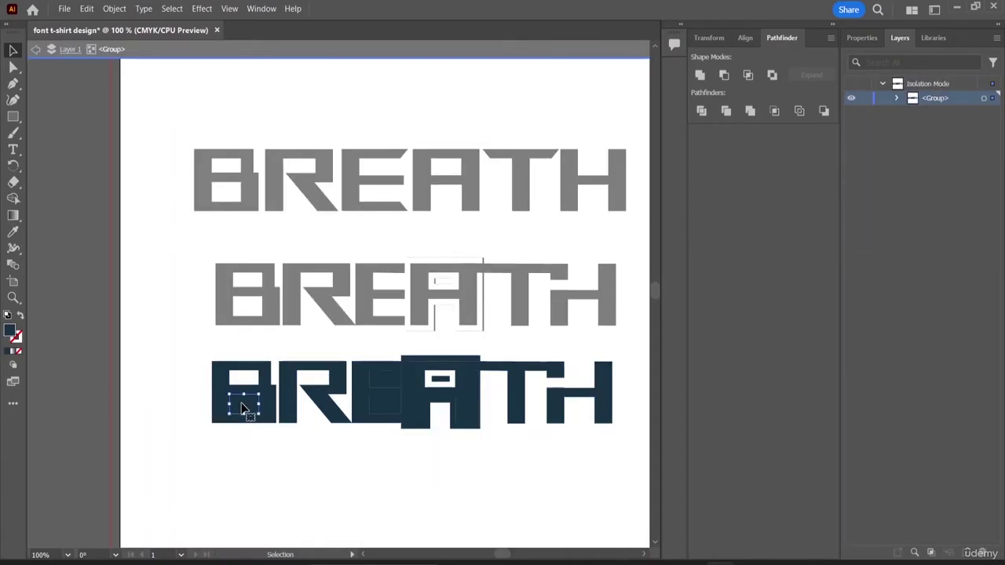
key("Delete")
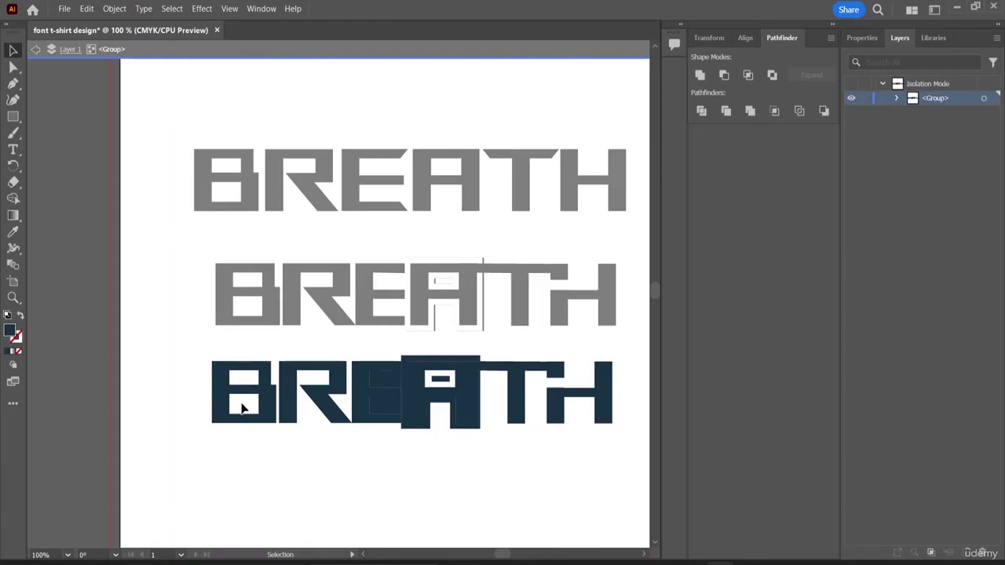
- Delete the two rectangular pieces filling the lower and upper gaps of the E in the blue BREATH
double_click(385, 410)
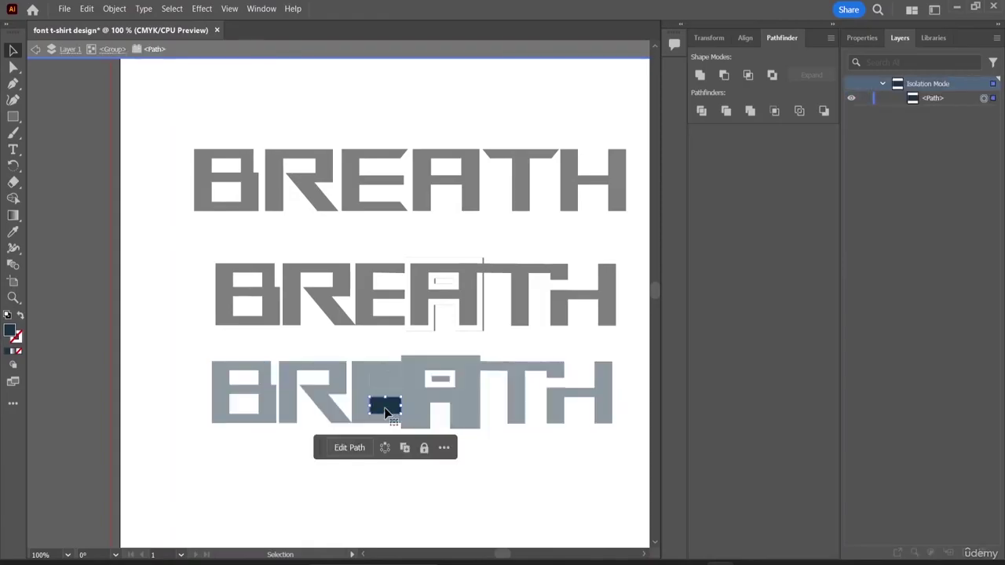
key("Delete")
key("Escape")
left_click(388, 385)
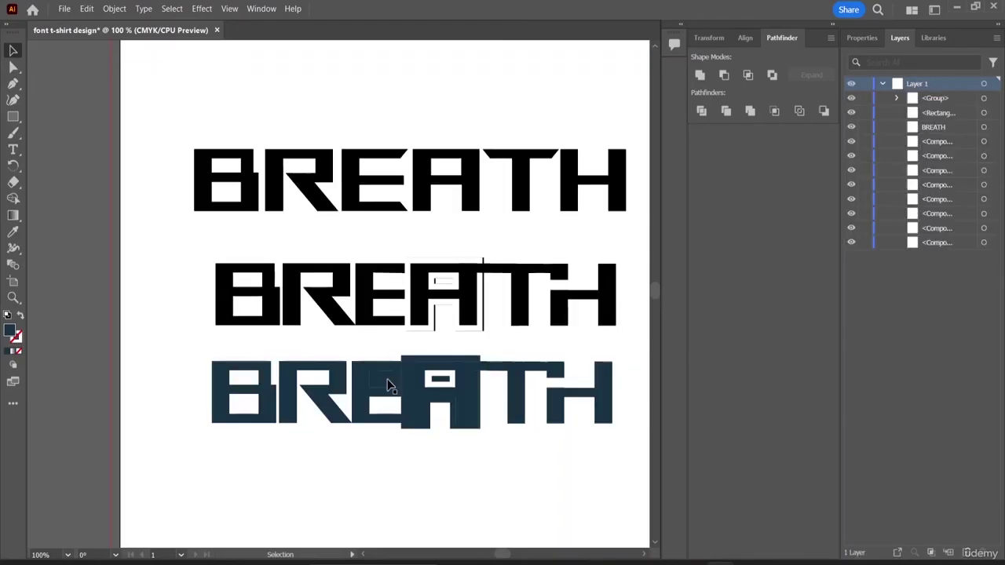
double_click(388, 384)
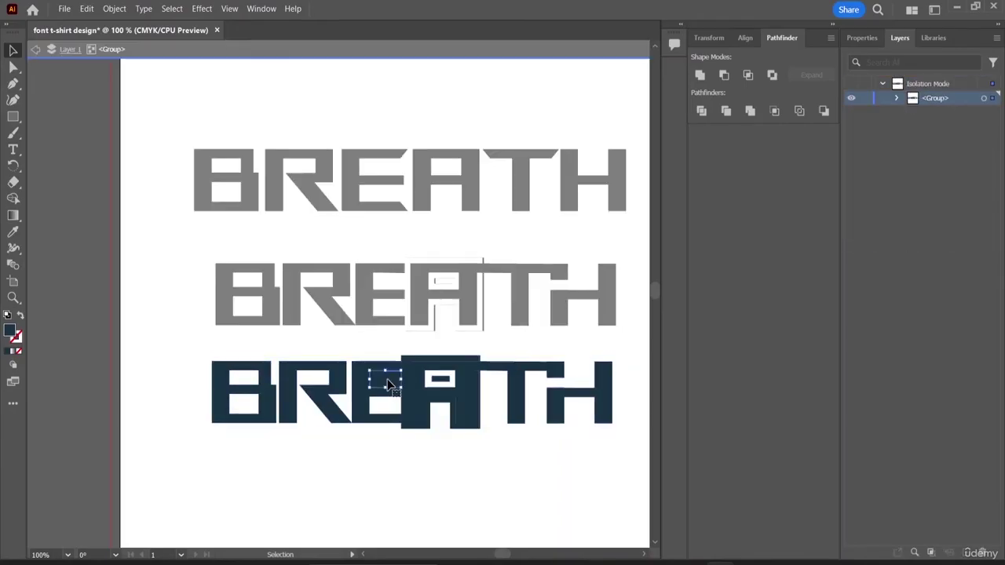
key("Delete")
- Try deleting the joined A and T shape of the blue BREATH and undo the deletion
left_click(432, 365)
double_click(432, 365)
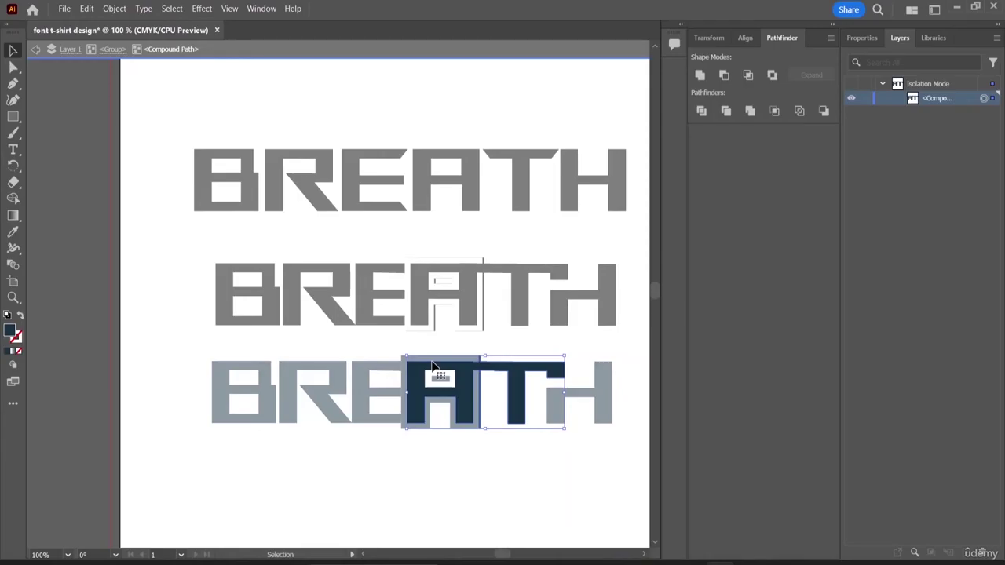
key("Delete")
key("a")
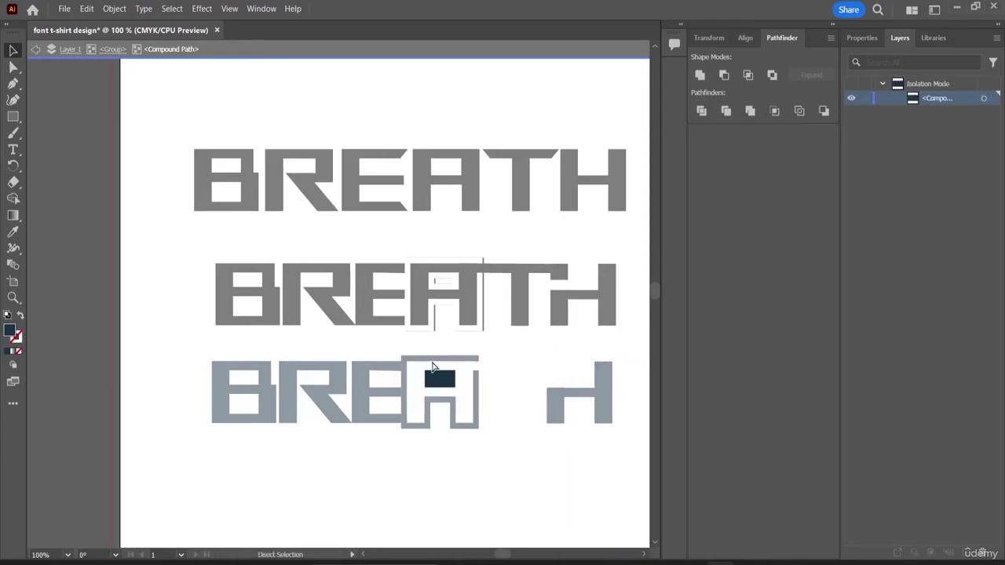
key("ctrl+z")
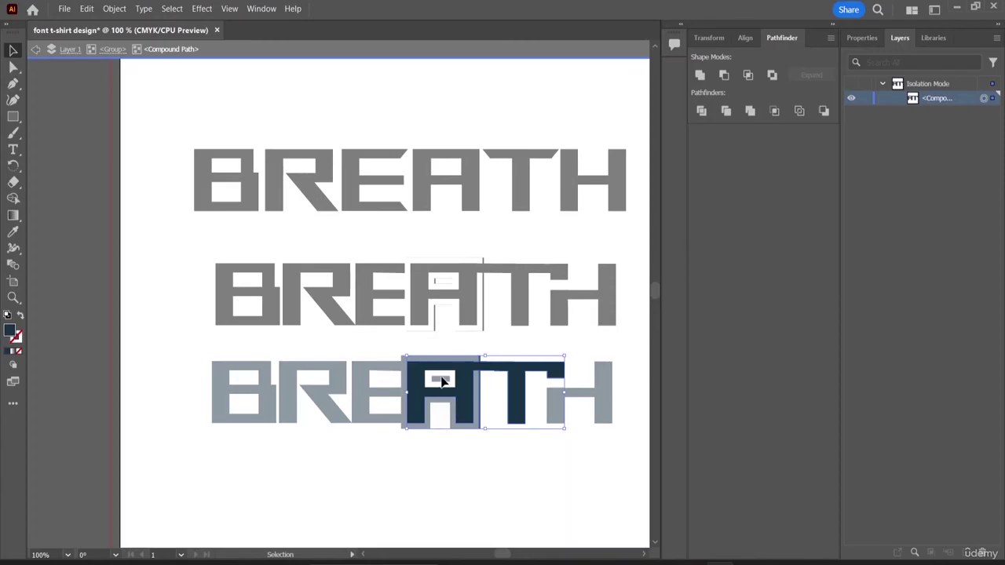
key("v")
key("Escape")
- Delete the small bar inside the A's opening and the outline piece around the A, and leave isolation mode
double_click(442, 382)
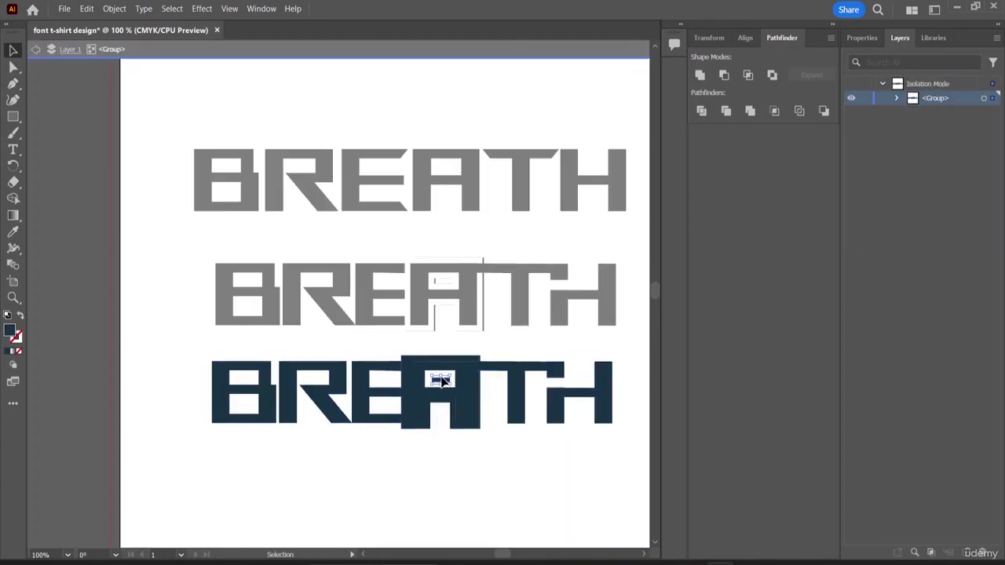
key("Delete")
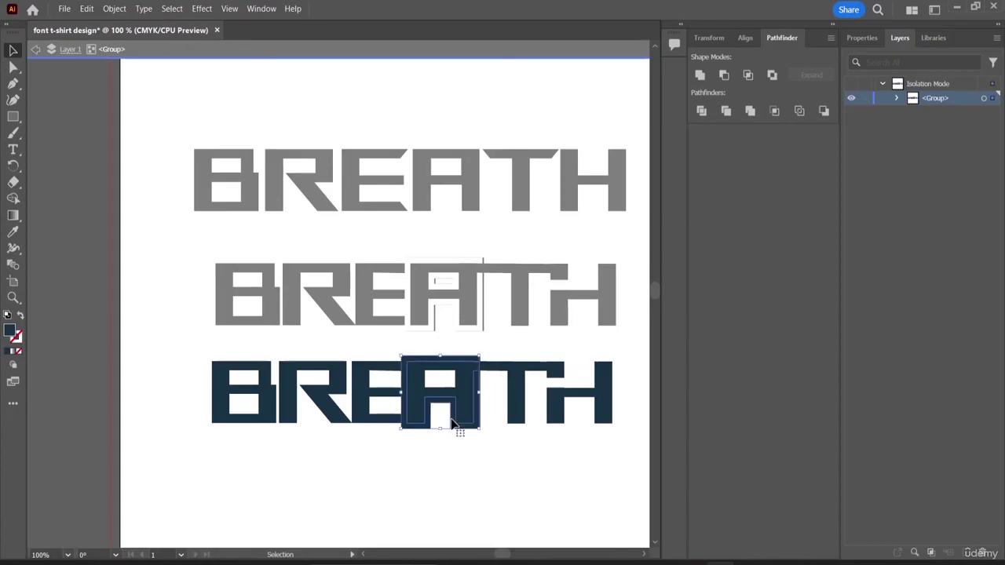
double_click(425, 431)
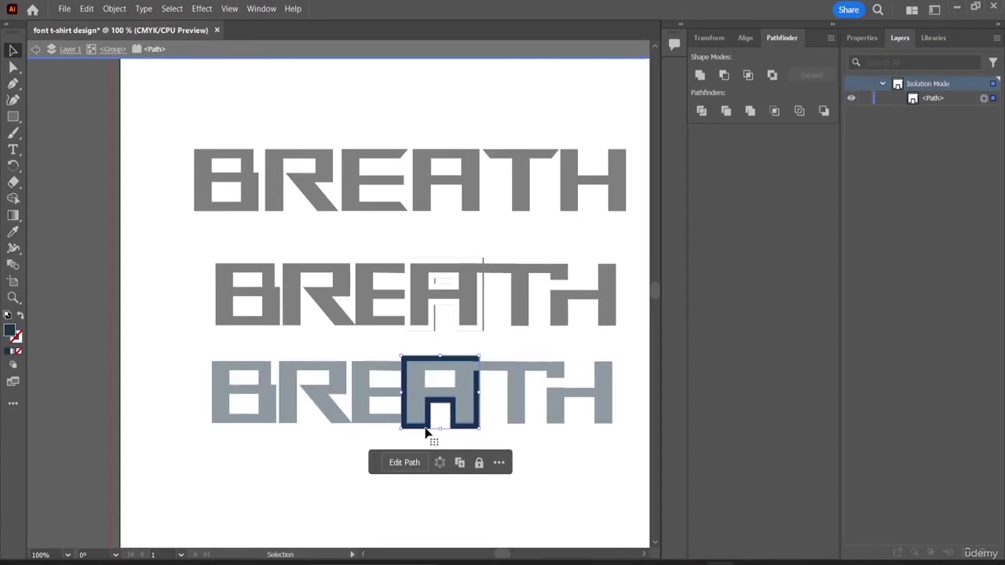
key("Delete")
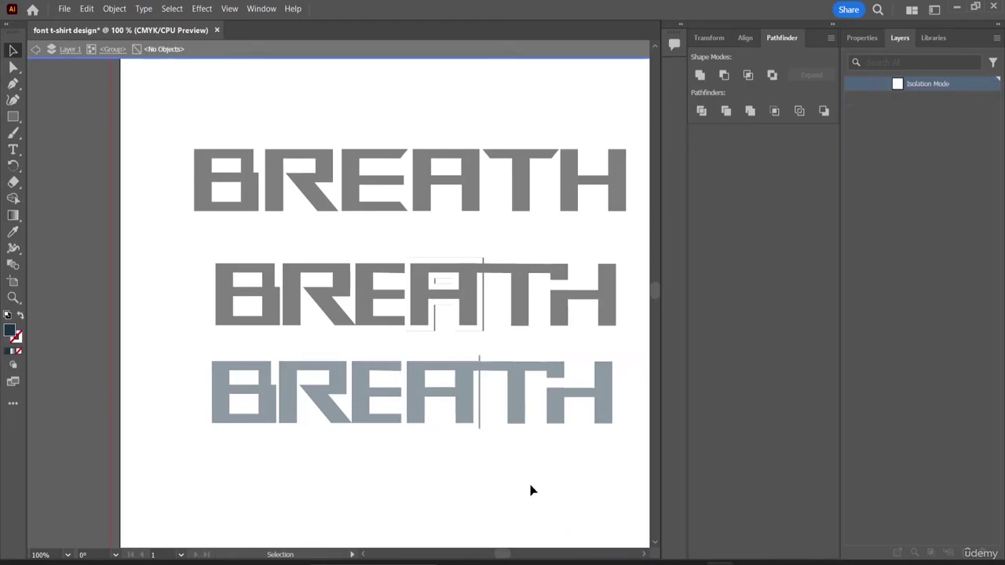
double_click(415, 474)
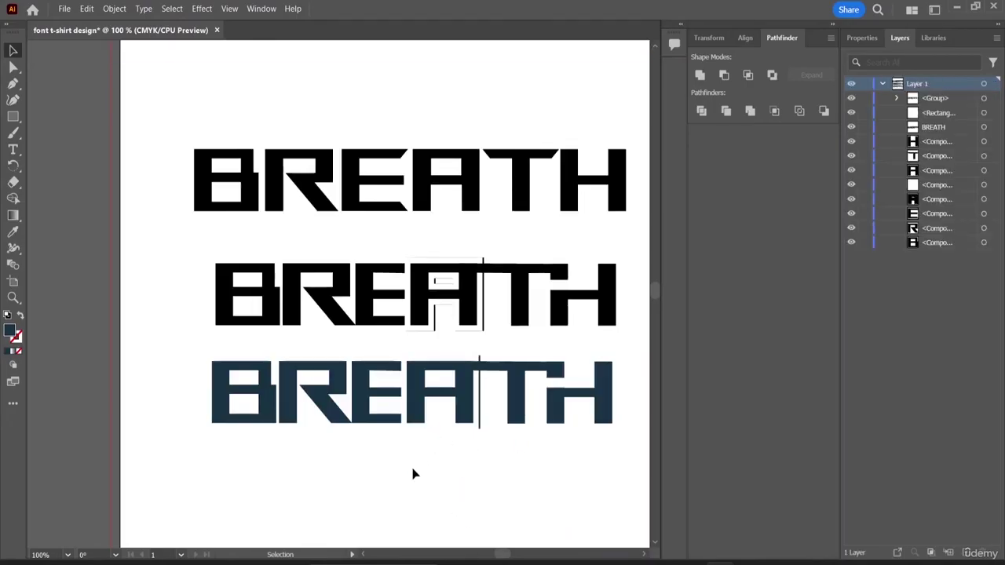
- Move the blue BREATH group a little down and to the left, away from the black BREATH above it
left_click(414, 383)
left_click_drag(414, 383, 415, 409)
left_click(550, 521)
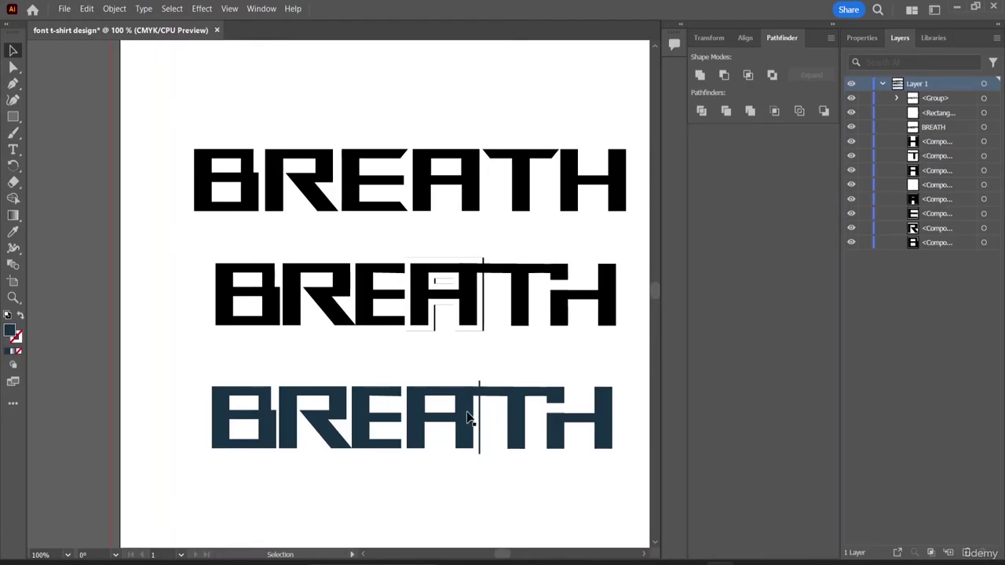
left_click_drag(468, 417, 446, 416)
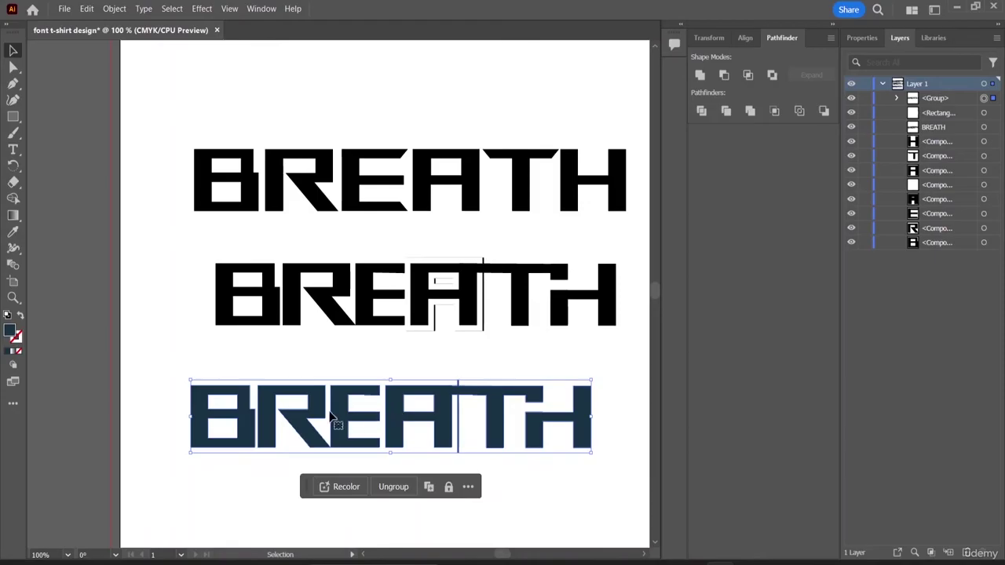
- Draw a wide rectangle below the blue BREATH, slightly wider and taller than the lettering
scroll(330, 417, "down", 2)
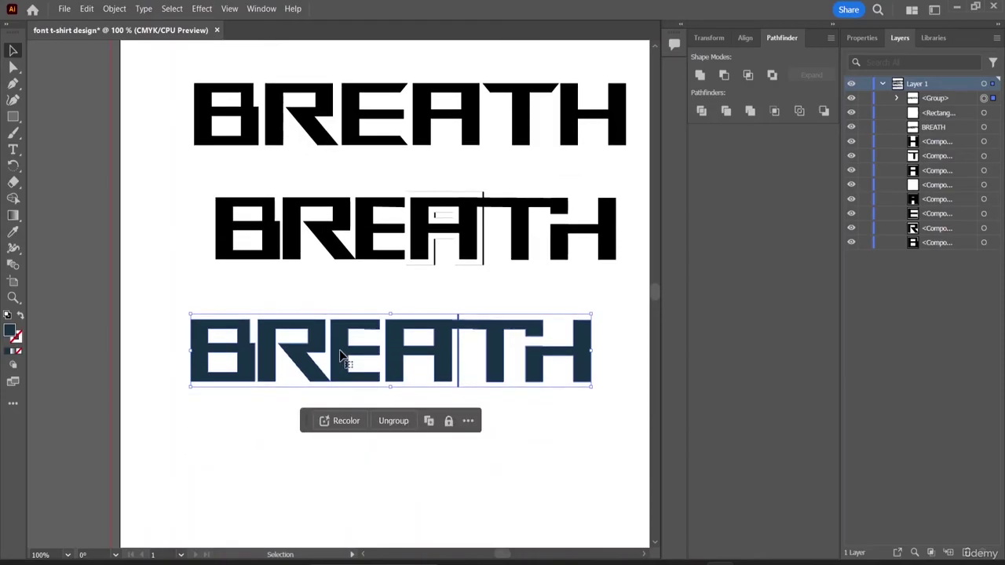
left_click(15, 117)
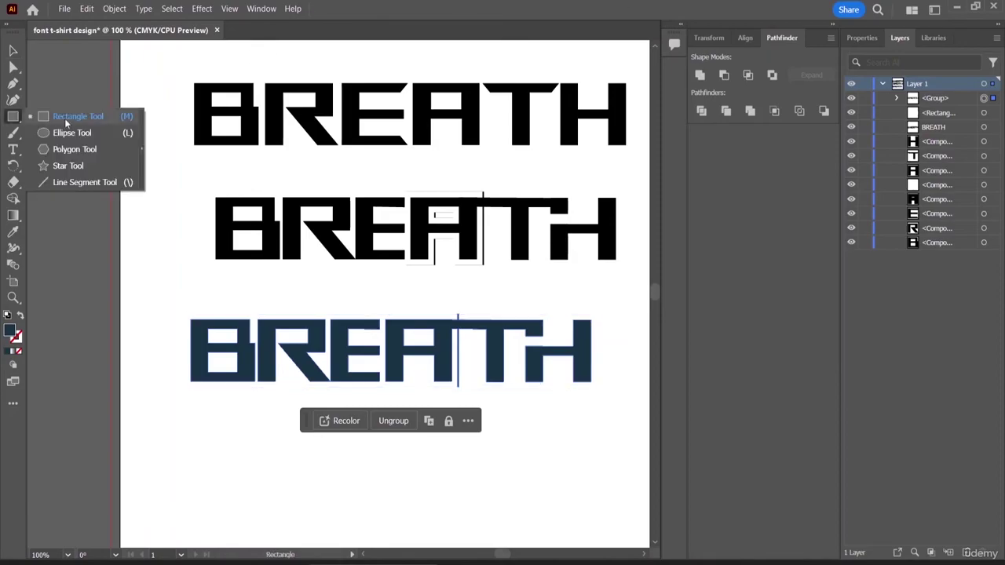
left_click(65, 119)
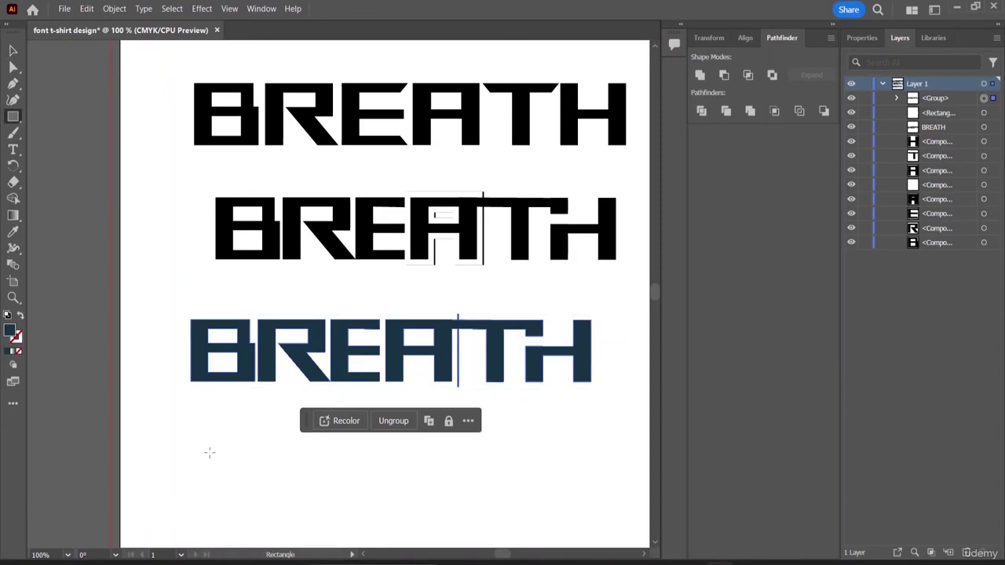
left_click_drag(164, 419, 607, 521)
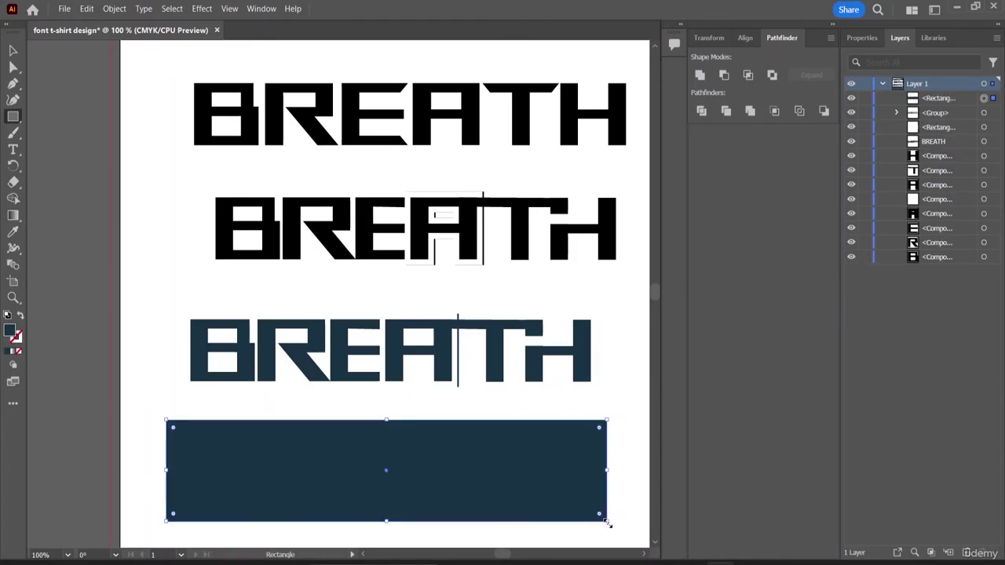
- Change the new rectangle's fill to the light blue-grey BDCFD6
double_click(8, 335)
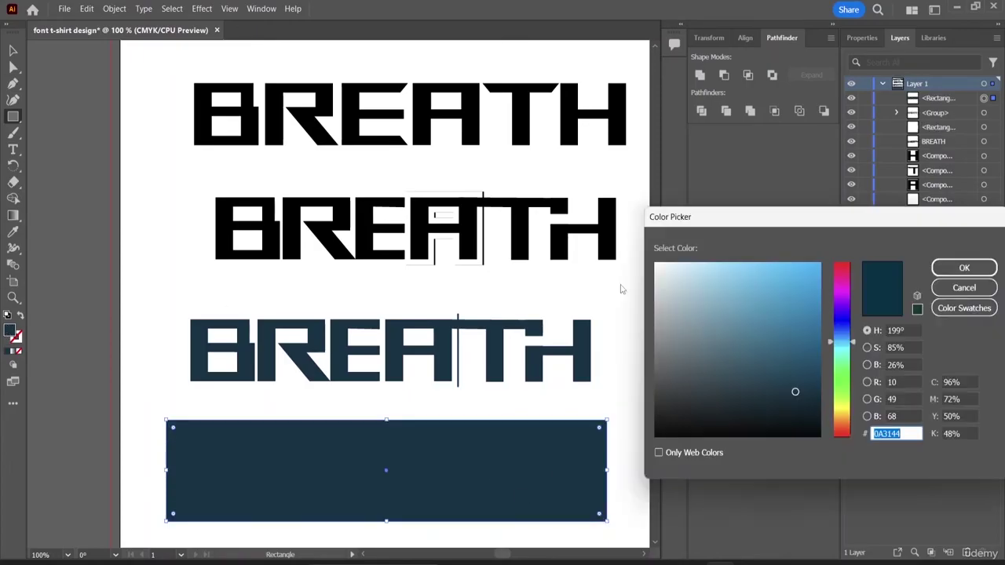
mouse_move(794, 392)
left_mouse_down()
mouse_move(697, 335)
mouse_move(664, 297)
mouse_move(674, 290)
left_mouse_up()
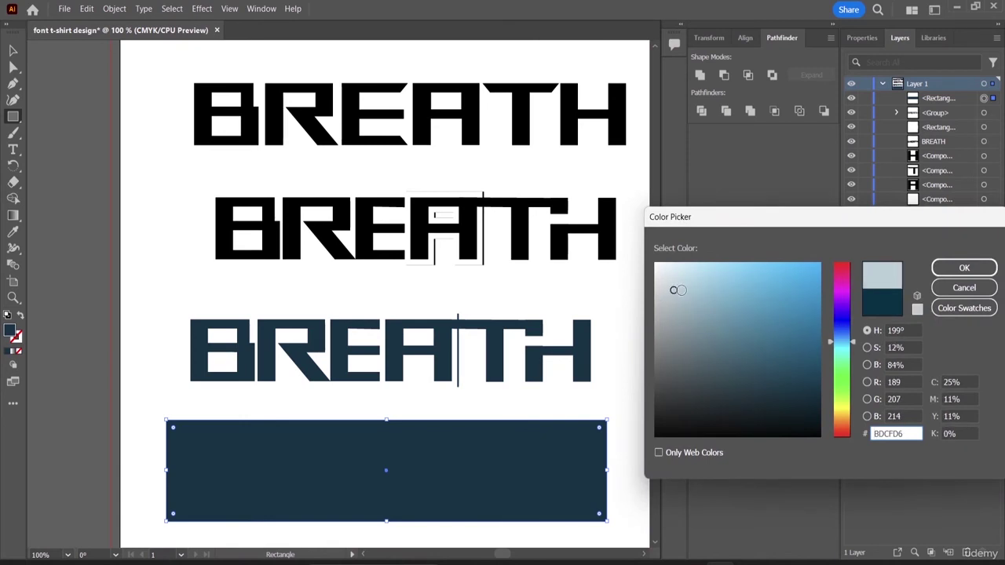
left_click(965, 269)
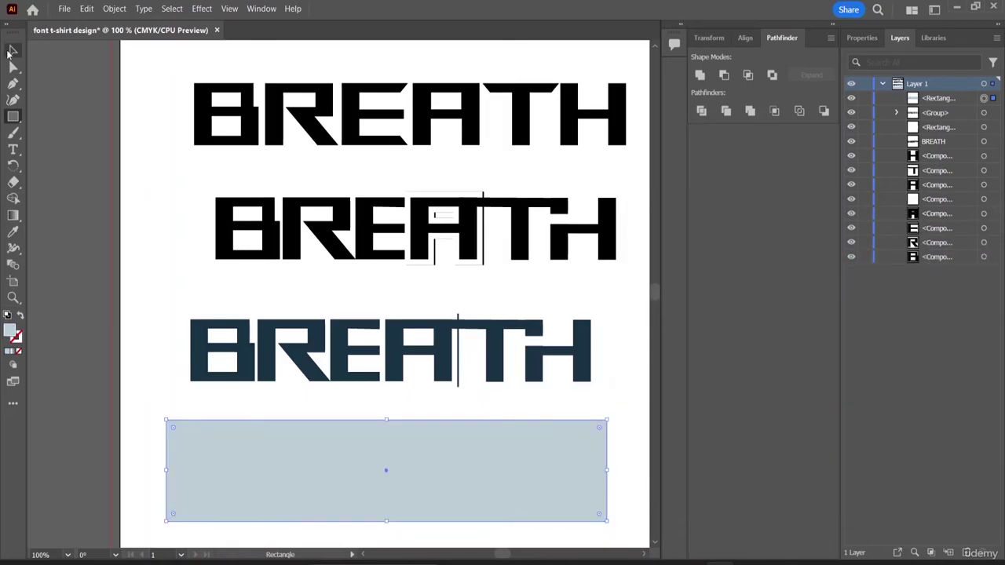
left_click(12, 51)
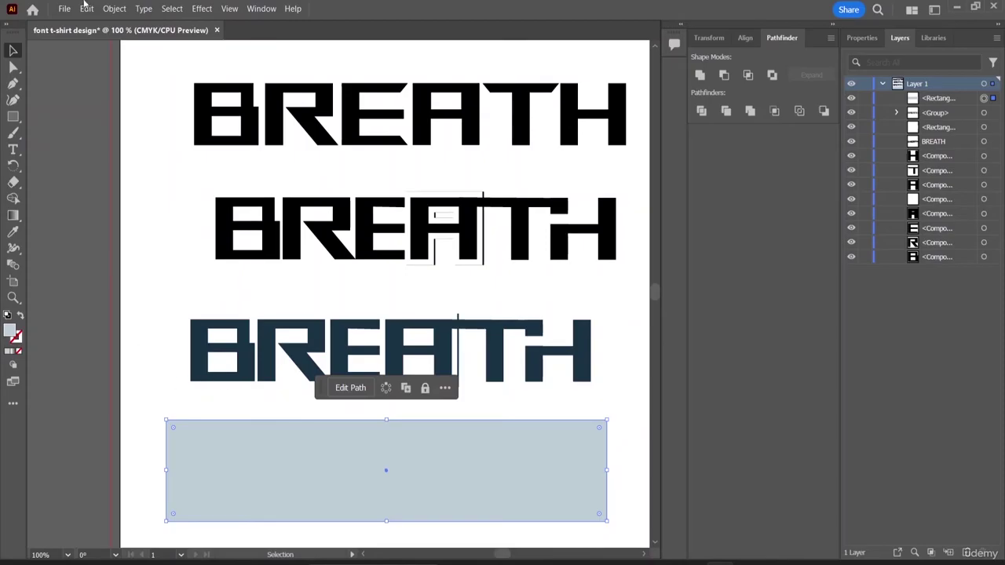
double_click(339, 455)
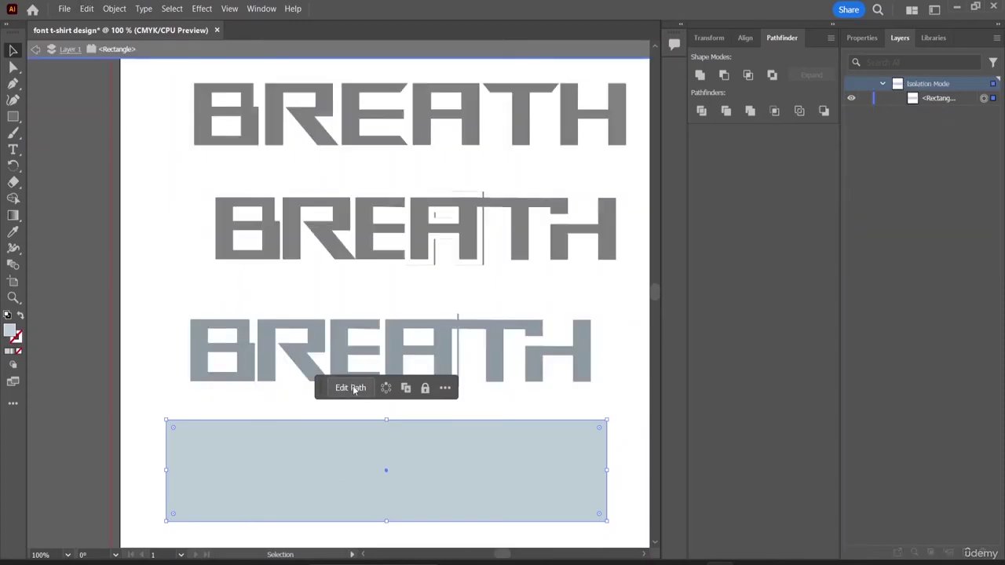
left_click(229, 401)
left_click(353, 455)
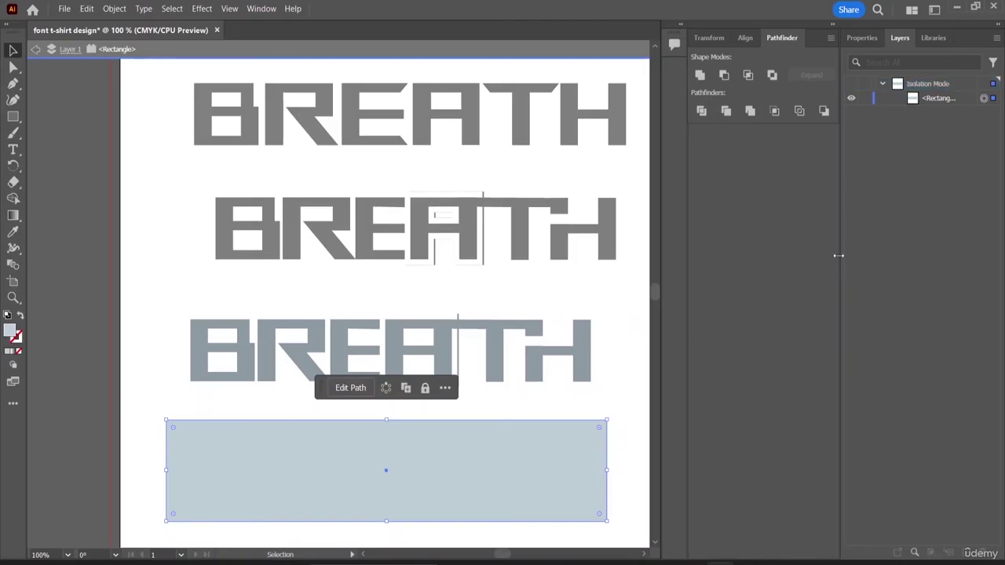
double_click(620, 294)
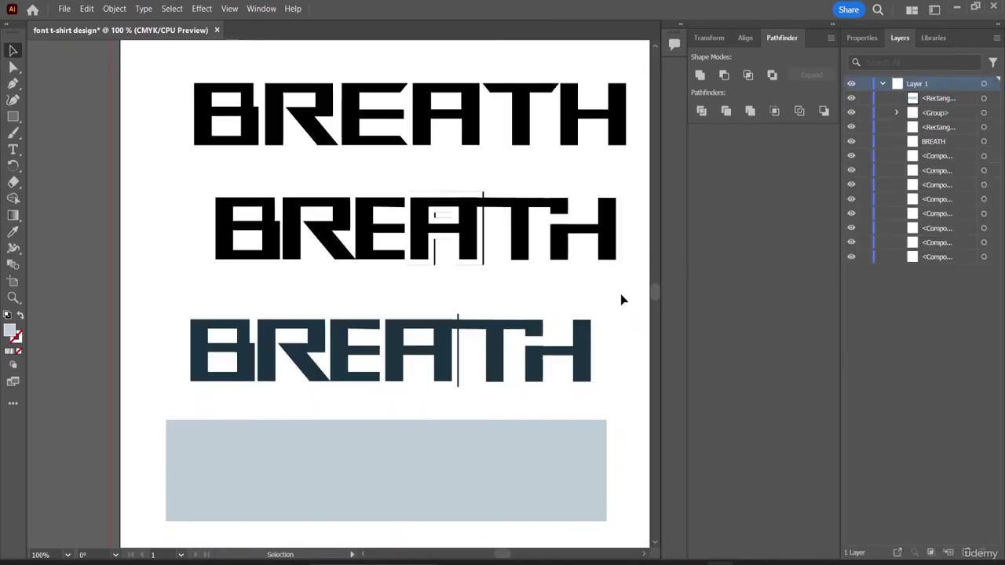
- Move the light rectangle over the blue BREATH and send it to the back so it sits behind the lettering
left_click_drag(447, 474, 452, 355)
left_click(521, 486)
left_click(500, 391)
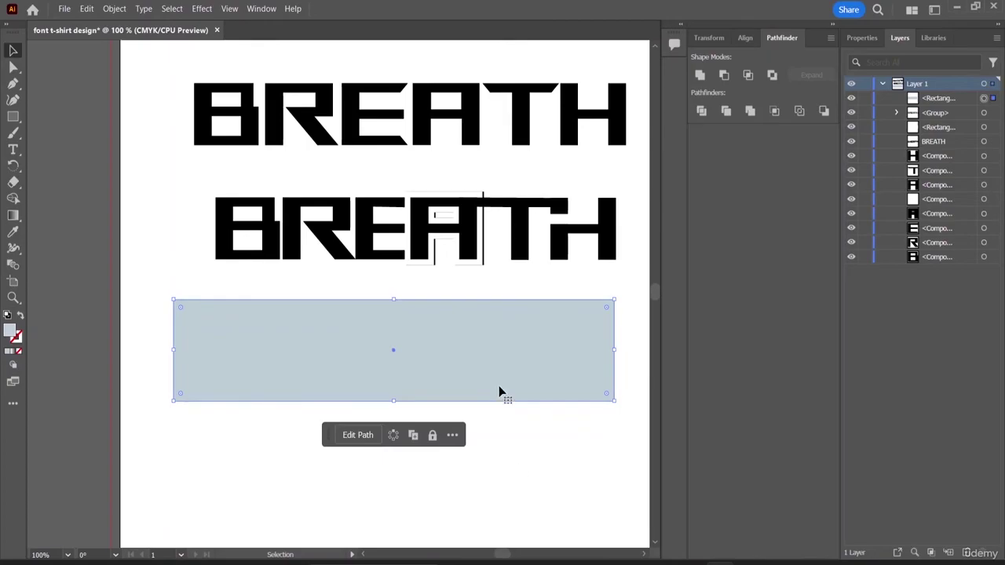
right_click(499, 392)
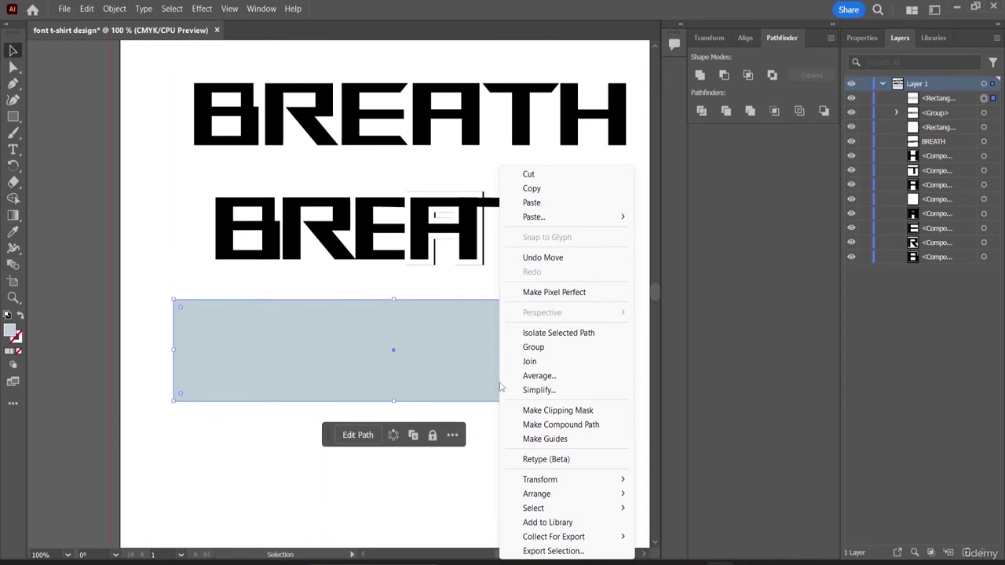
mouse_move(579, 497)
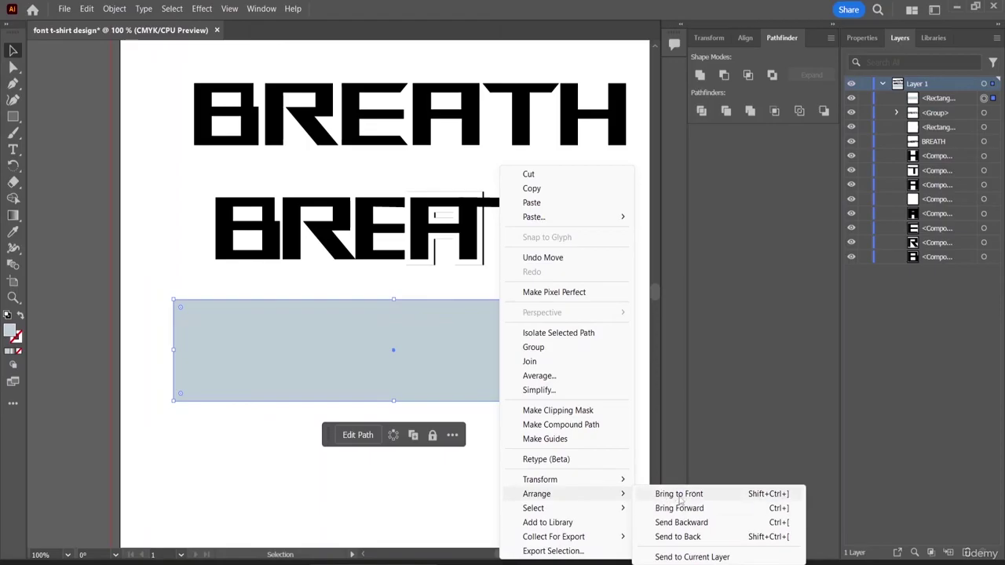
left_click(680, 537)
left_click(522, 500)
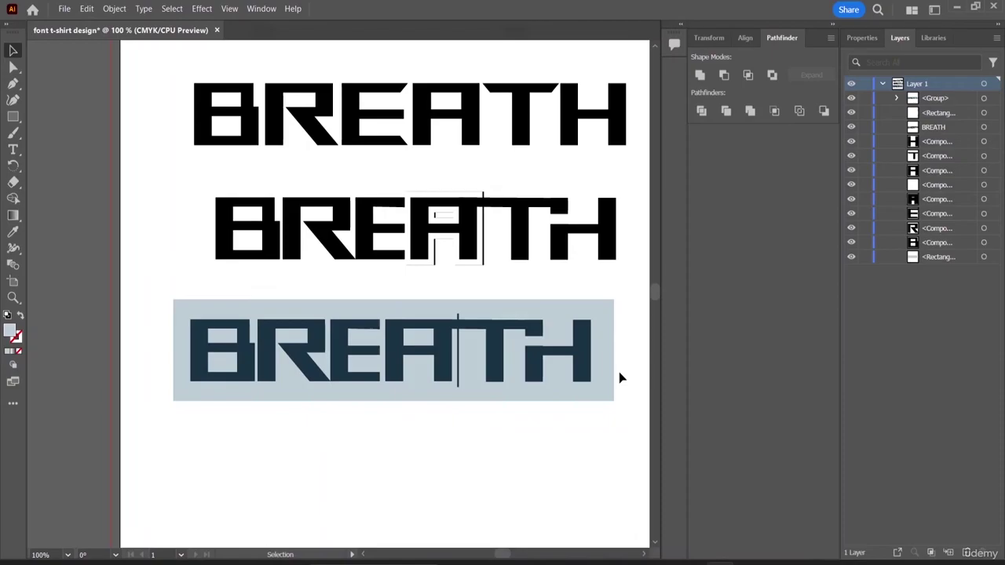
- Round all four corners of the background rectangle slightly
left_click(549, 400)
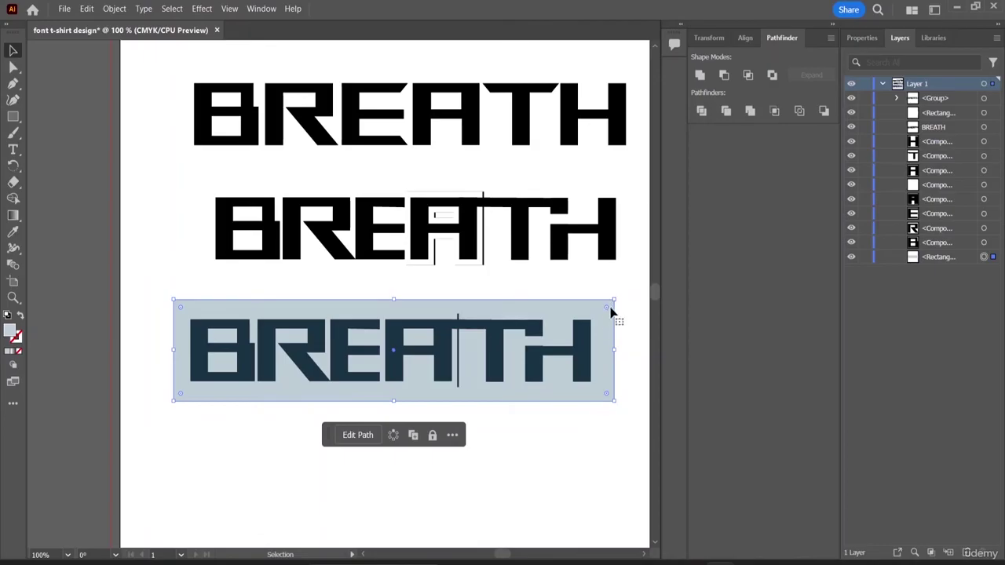
left_click_drag(612, 313, 599, 317)
left_click(553, 467)
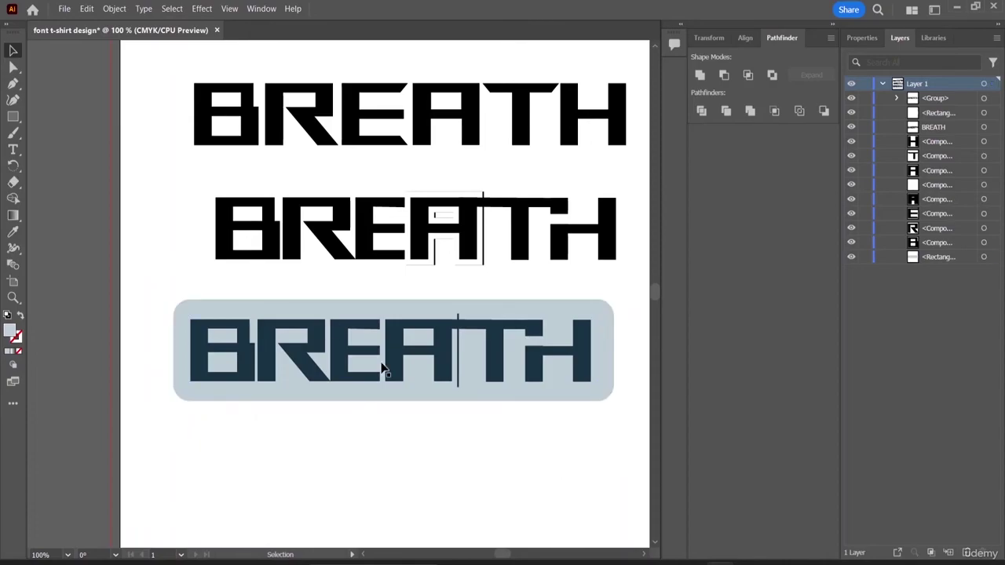
left_click(199, 304)
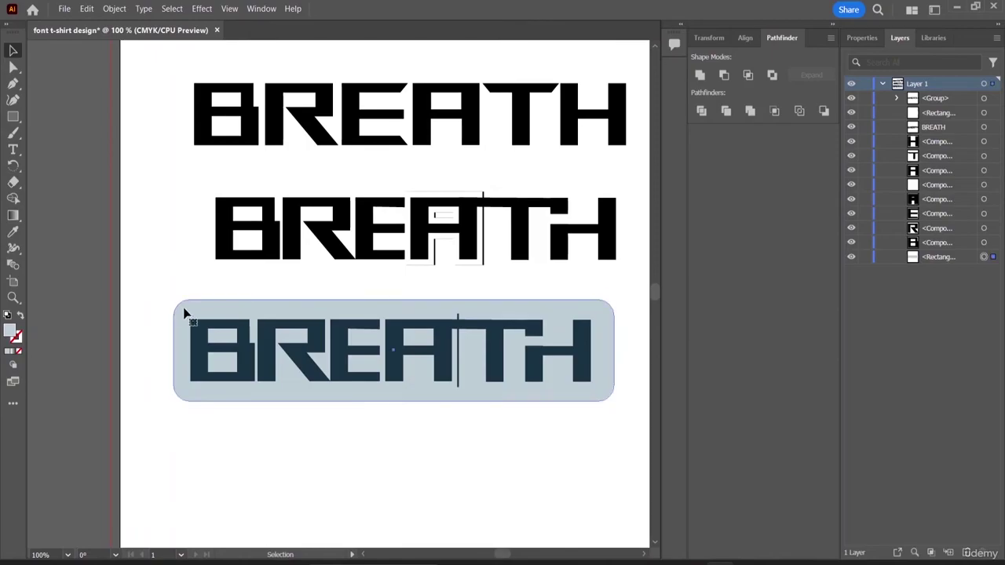
left_click(177, 303)
left_click(180, 312)
double_click(180, 312)
left_click_drag(173, 299, 173, 300)
left_click(159, 289)
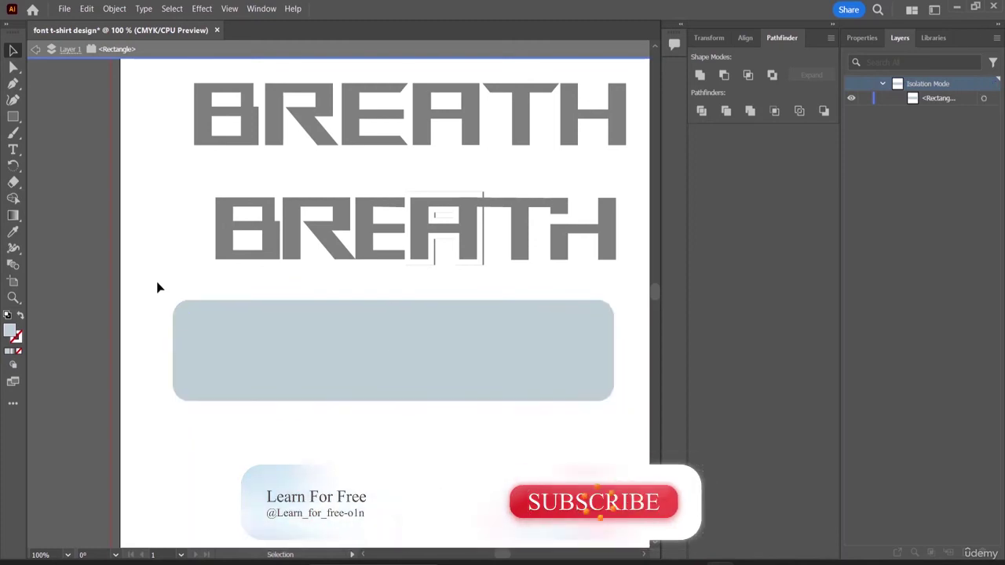
double_click(157, 289)
- Square off the background rectangle's lower-right and upper-left corners, keeping the other two rounded
left_click(597, 361)
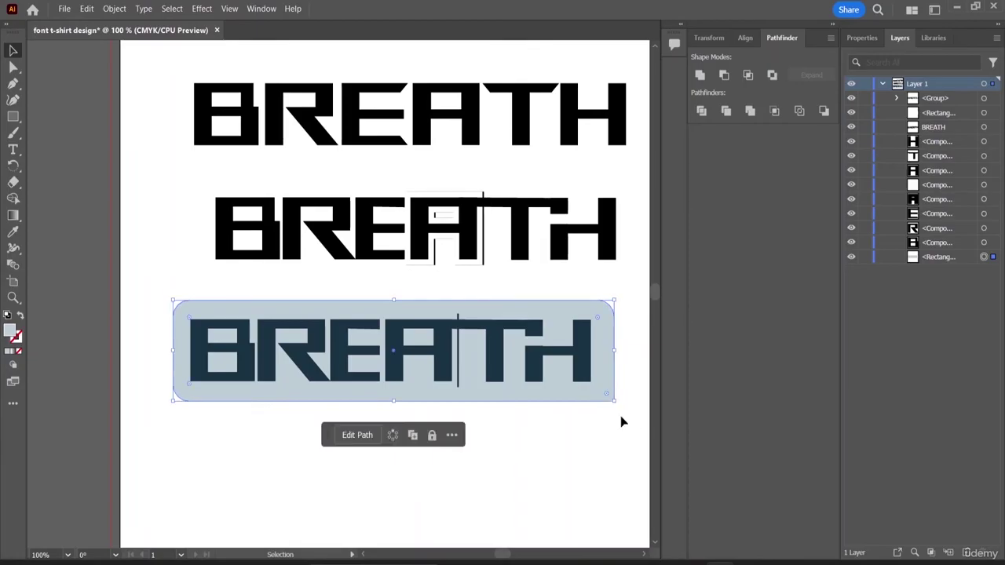
mouse_move(619, 408)
left_mouse_down()
mouse_move(624, 414)
mouse_move(610, 404)
left_mouse_up()
left_click_drag(190, 322, 176, 304)
left_click(248, 475)
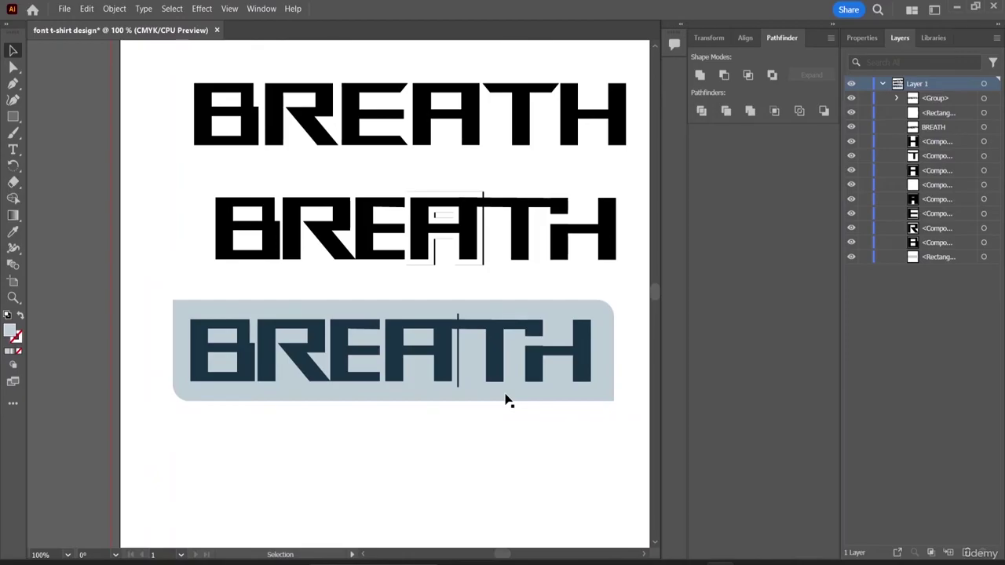
- Open the Adobe Color 2021 library and fill the background rectangle with the beige of Rainy Theme 7
left_click(467, 380)
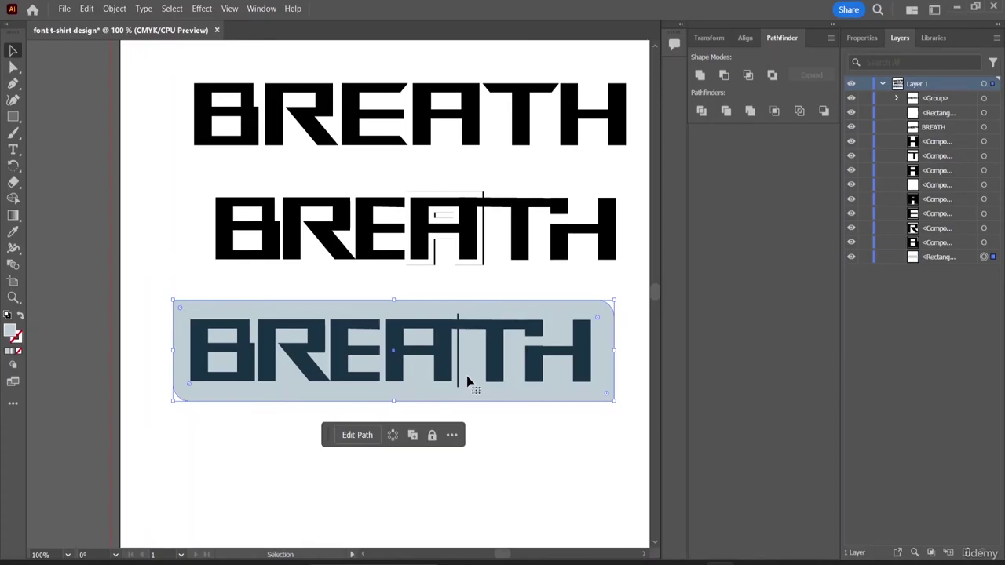
left_click(933, 37)
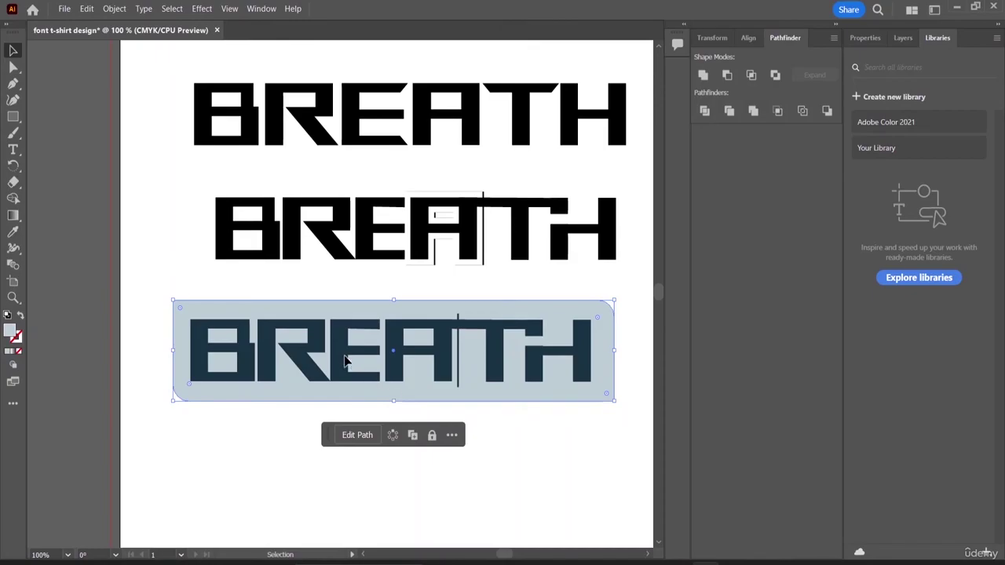
left_click(349, 364)
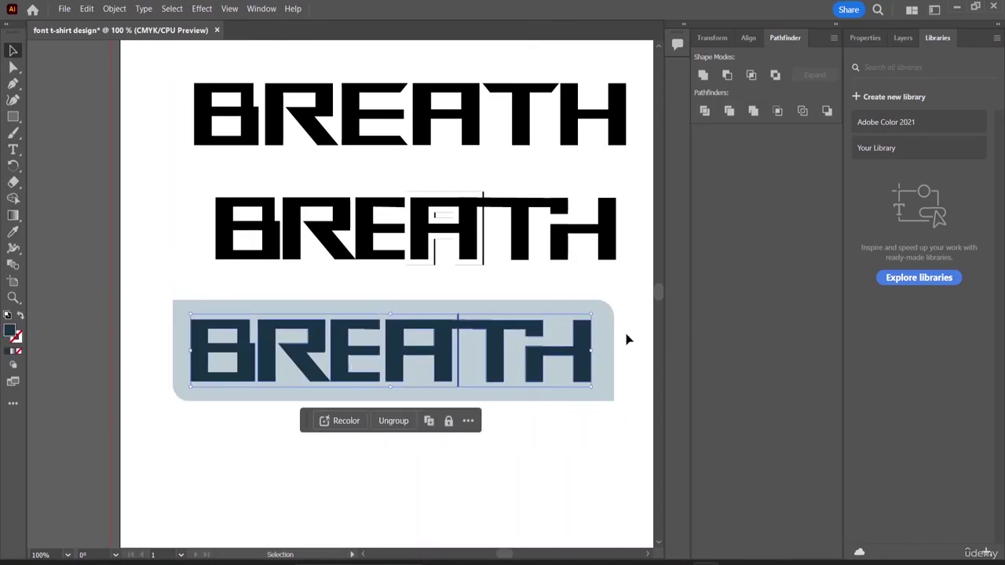
left_click(234, 401)
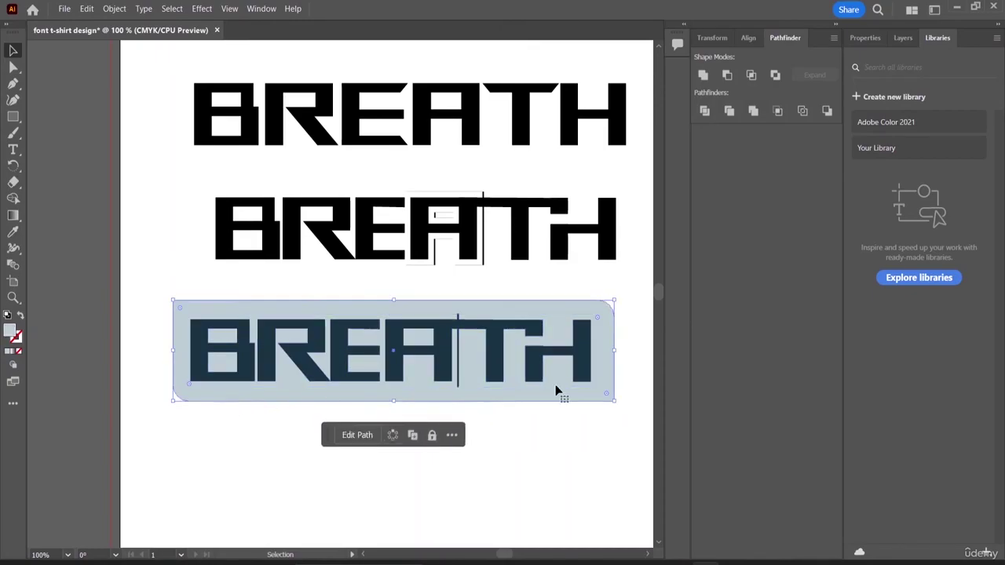
left_click(892, 124)
scroll(887, 264, "down", 5)
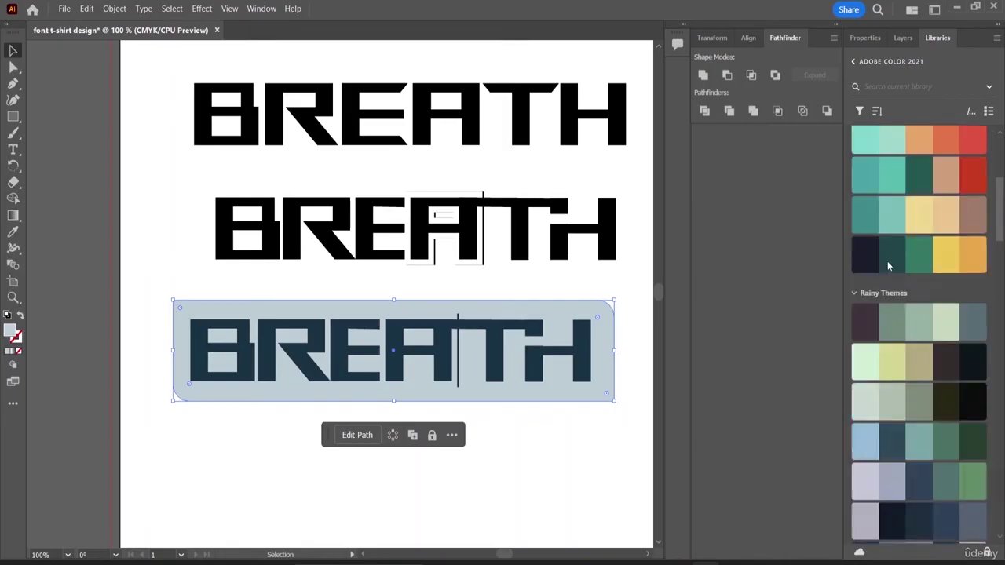
scroll(890, 265, "down", 5)
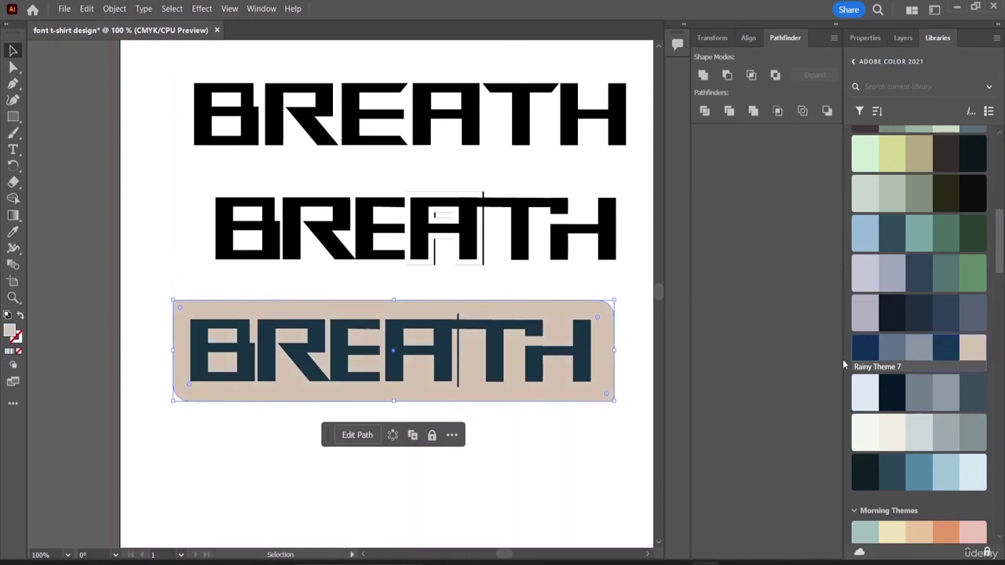
- Try two blues of Rainy Theme 7 on the BREATH group and recolor it near-black navy from the theme just above
left_click(351, 359)
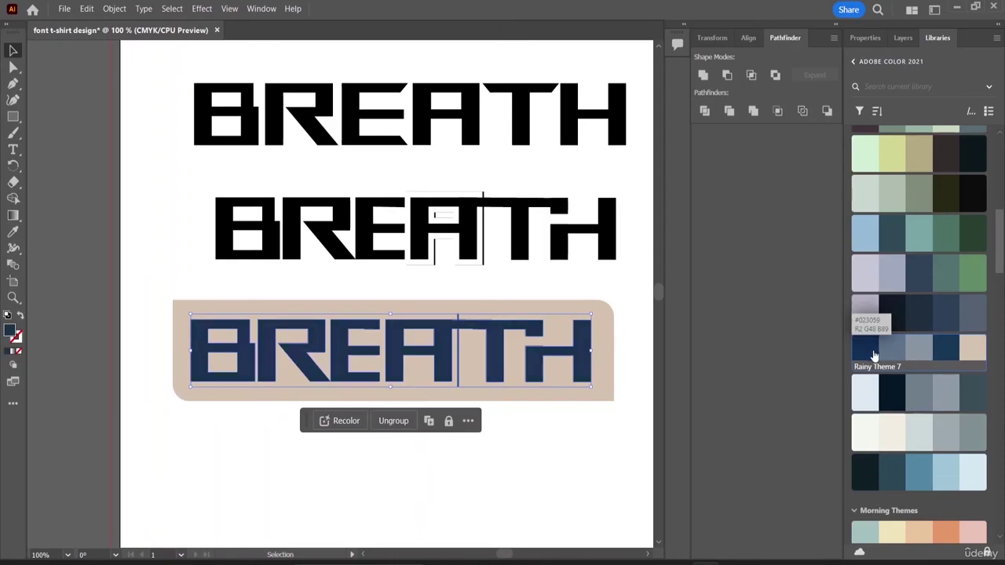
left_click(942, 351)
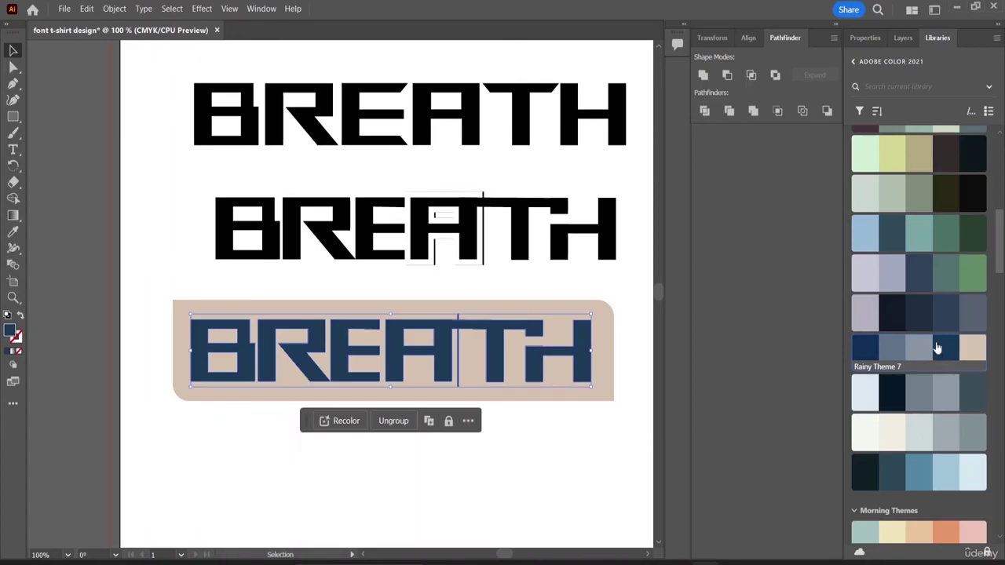
left_click(888, 313)
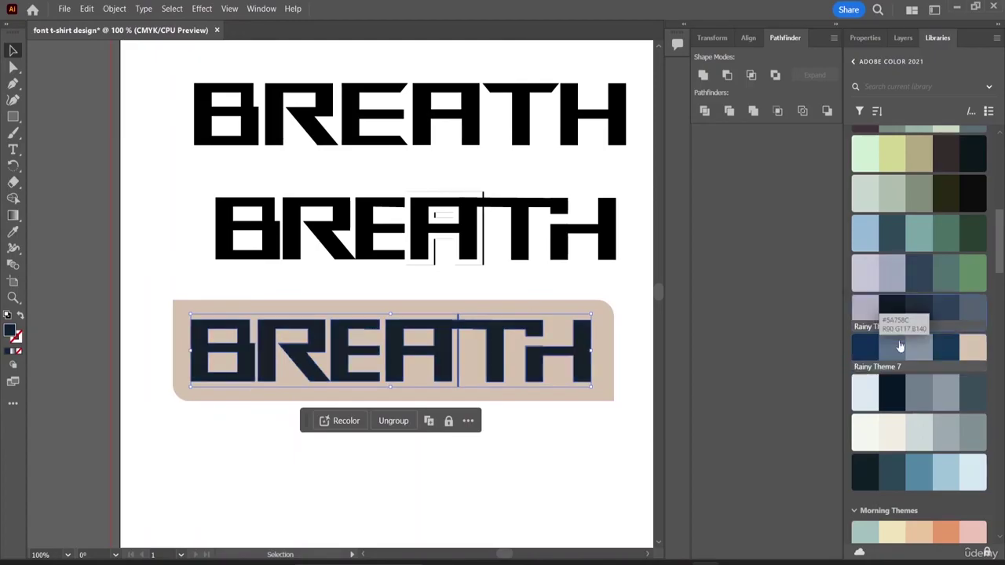
- Try the brown of Morning Theme 3 on the background rectangle and fill it with the darkest color of Rainy Theme 10
scroll(901, 340, "down", 5)
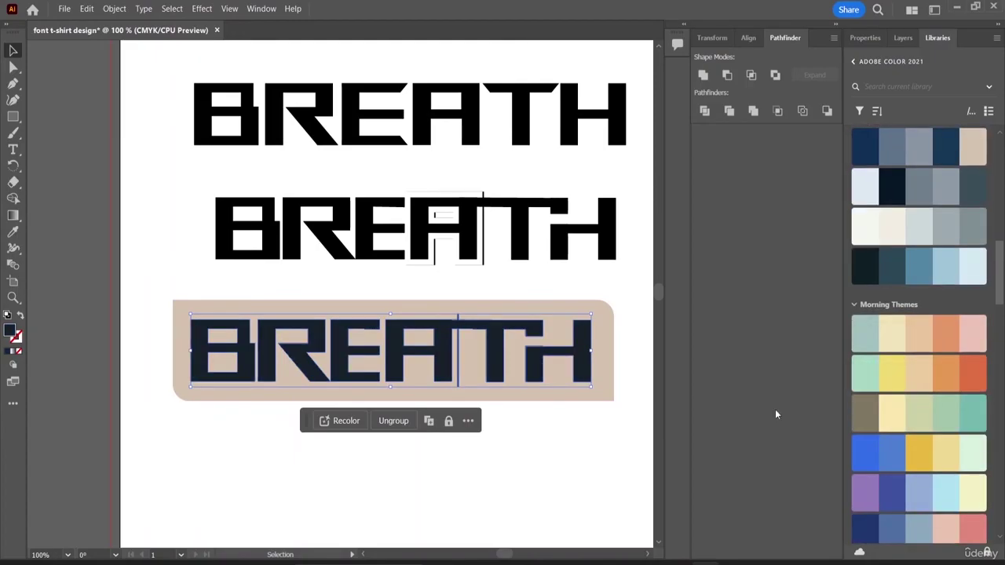
left_click(612, 374)
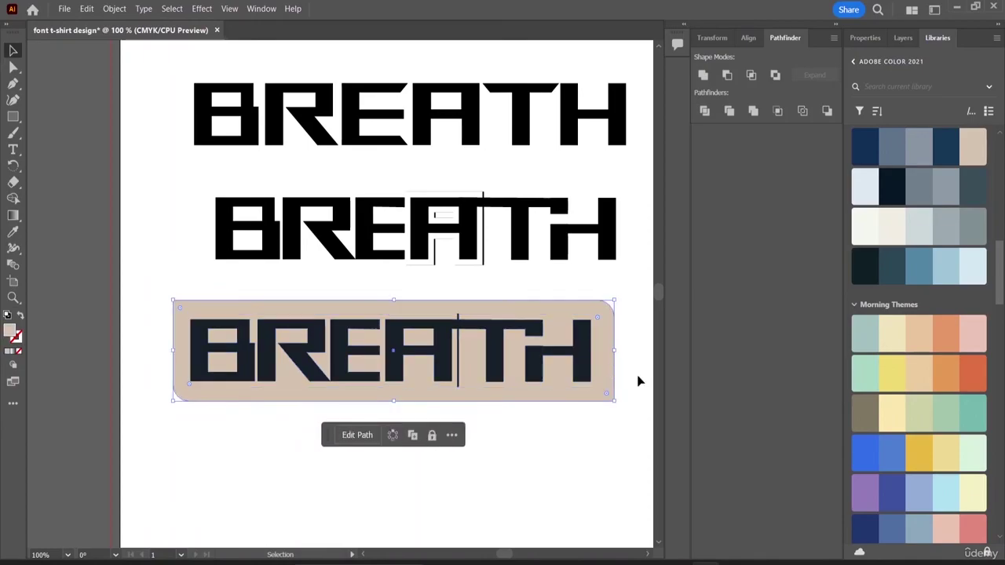
left_click(868, 416)
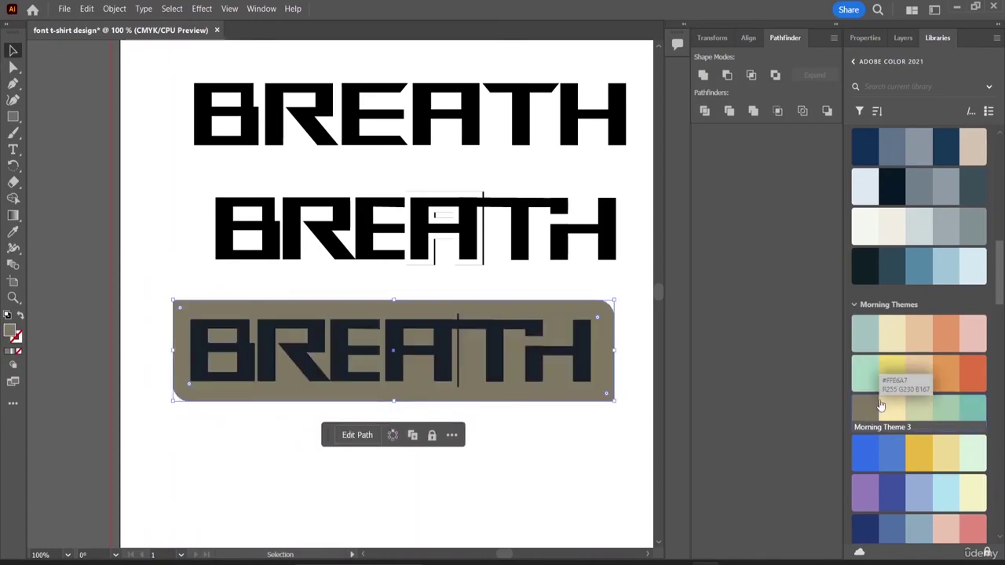
left_click(864, 268)
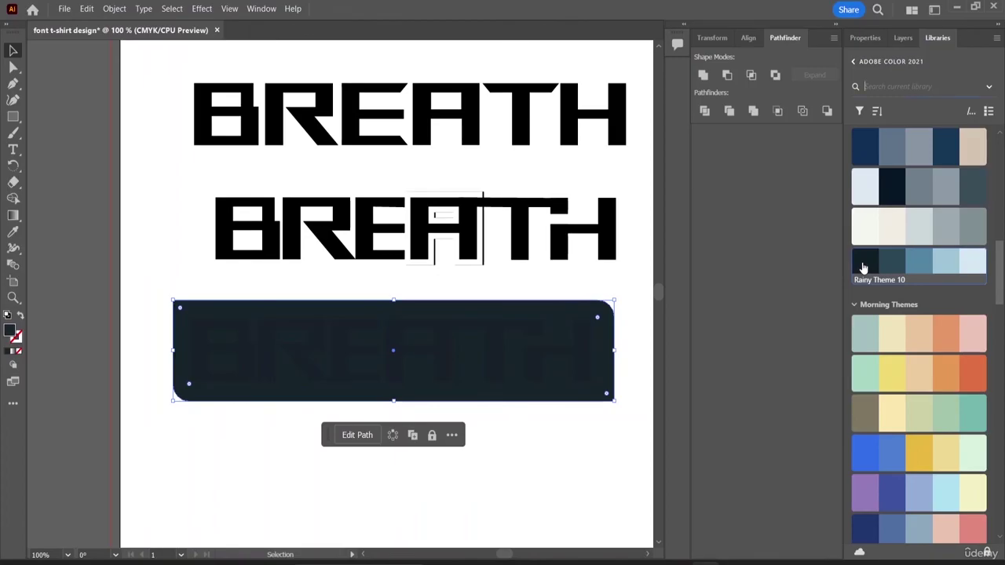
left_click(603, 459)
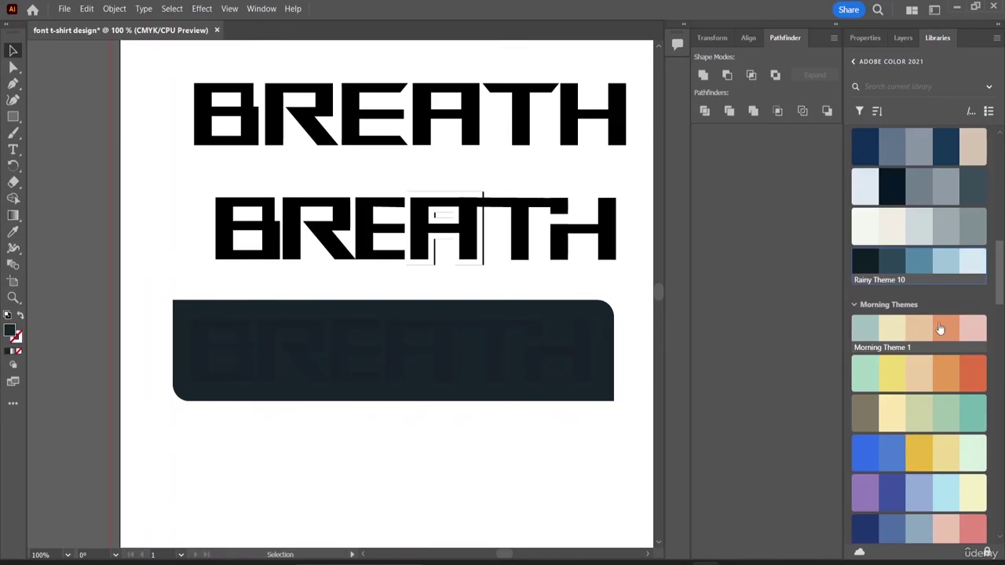
- Fill the background rectangle with the tan of Morning Theme 1 and the BREATH group with that theme's blue-green
left_click(598, 361)
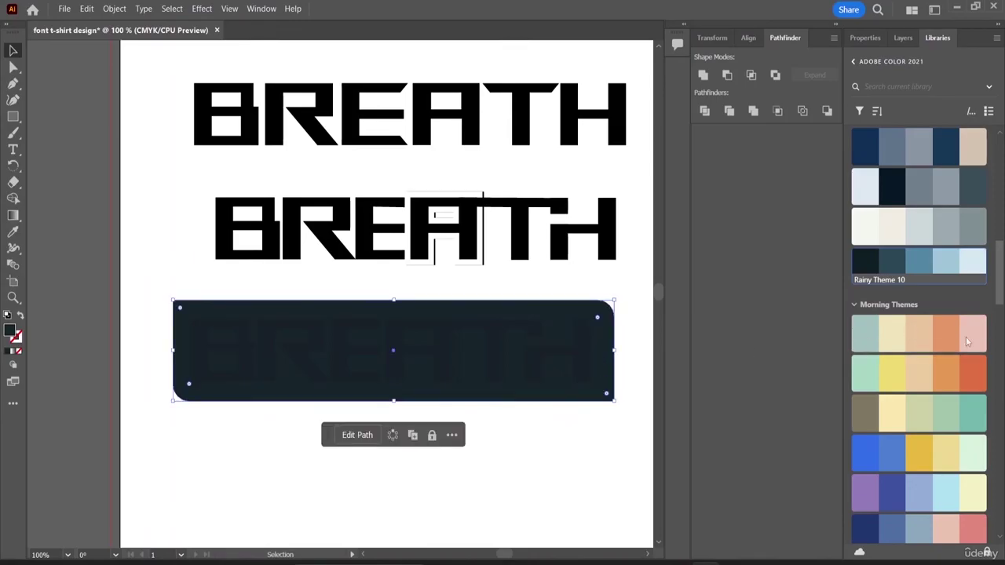
left_click(919, 334)
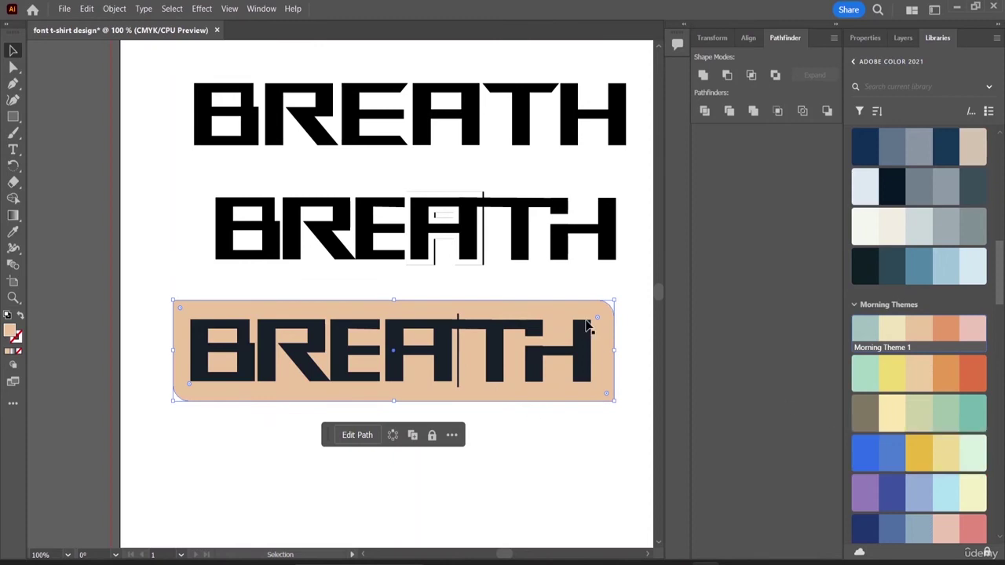
left_click(500, 334)
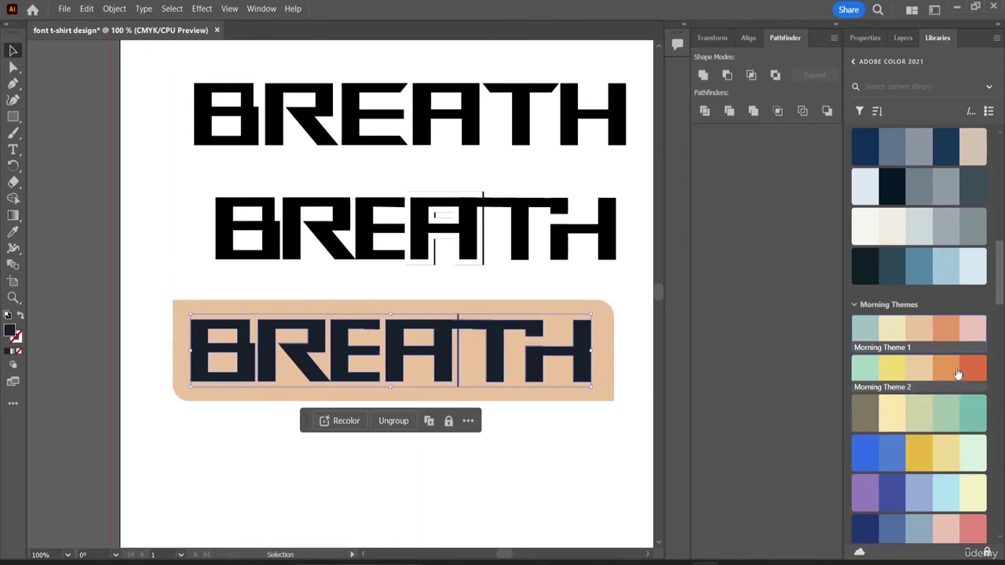
left_click(865, 332)
left_click(627, 363)
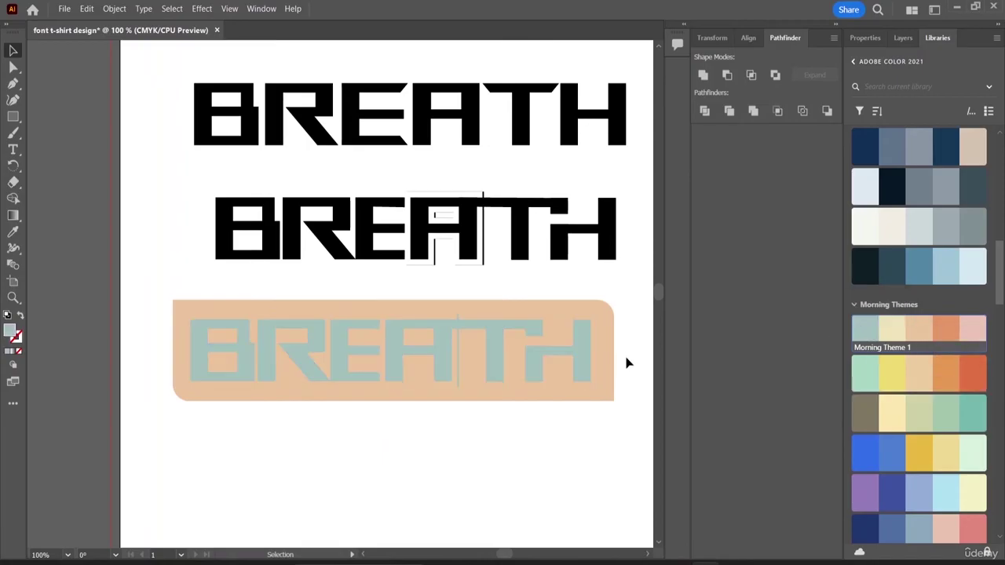
- Try the navy of Rainy Theme 7 and darkest color of Rainy Theme 10 on the BREATH group, and recolor it with Rainy Theme 1's dark plum
left_click(497, 343)
scroll(953, 304, "up", 3)
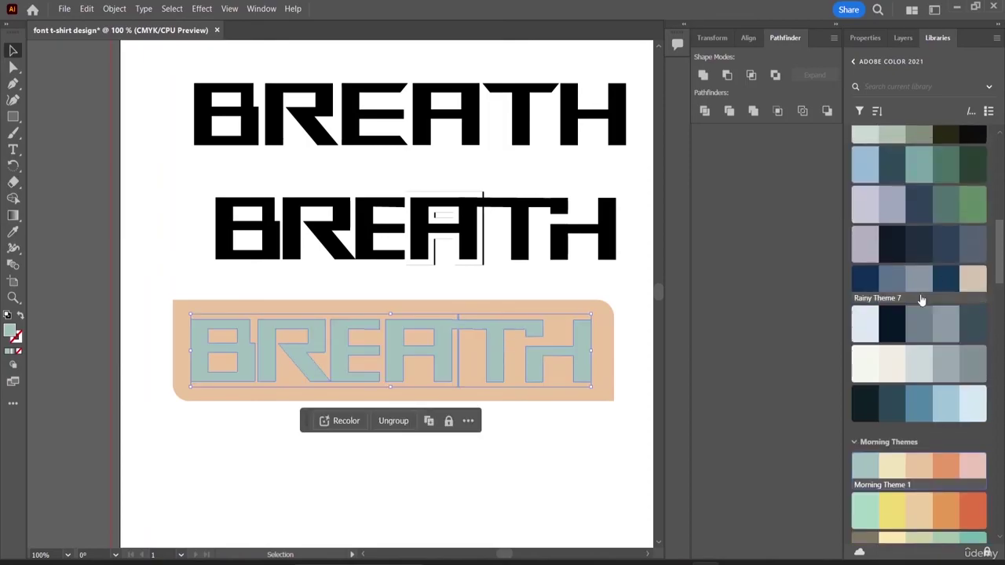
left_click(858, 289)
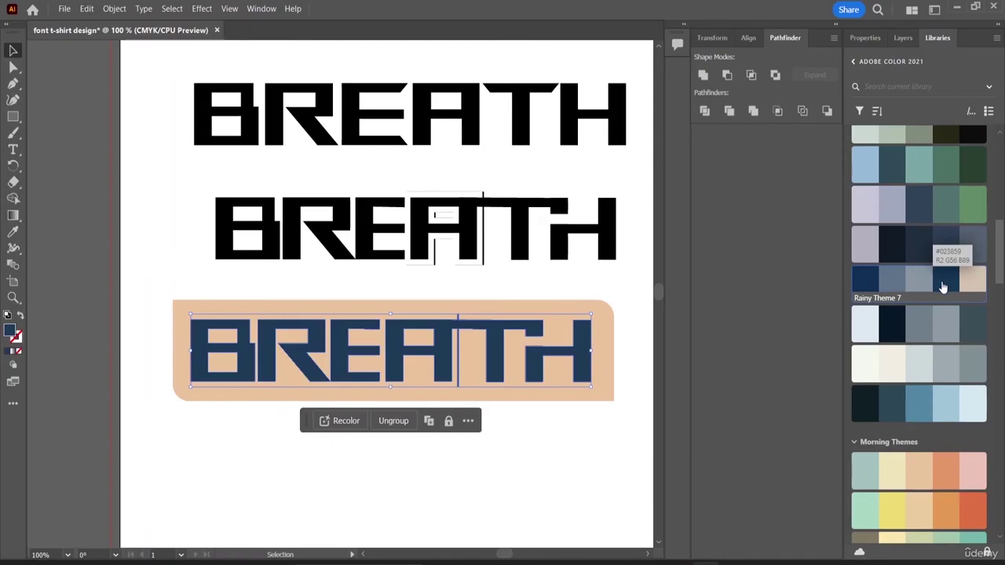
left_click(868, 402)
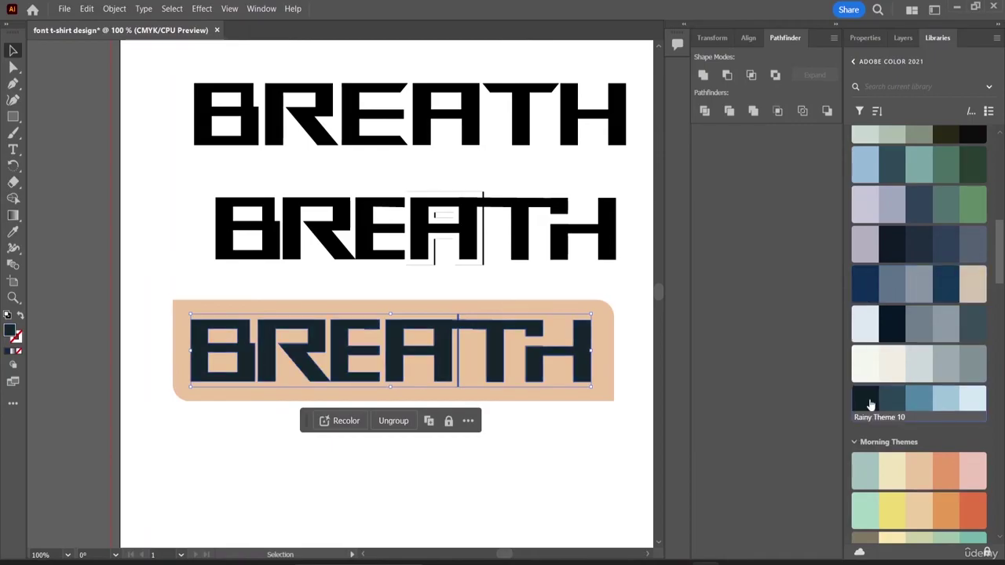
scroll(902, 218, "up", 3)
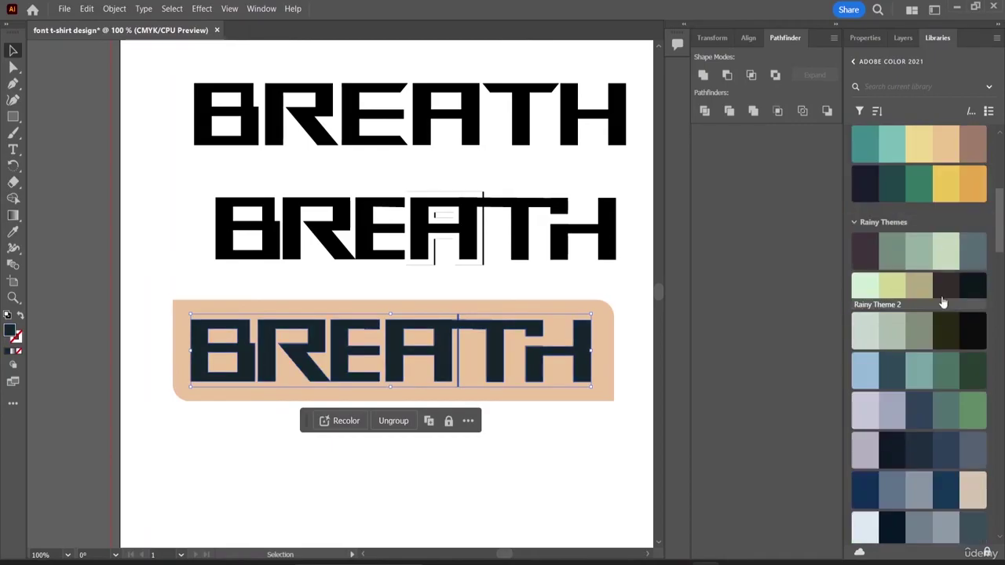
left_click(872, 258)
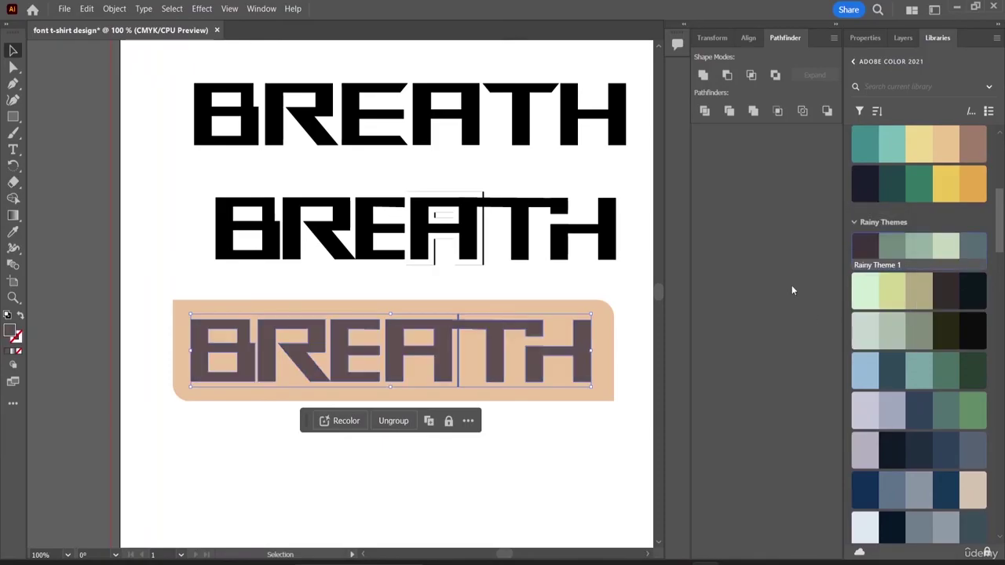
left_click(592, 458)
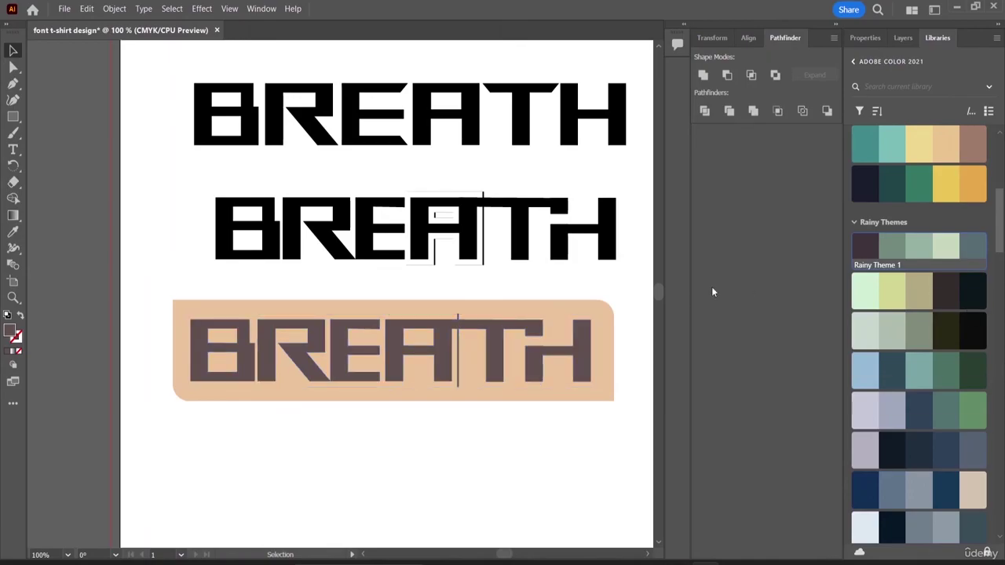
- Delete the two black BREATH versions above the colored design, including the leftover B and H pieces
scroll(596, 251, "up", 3)
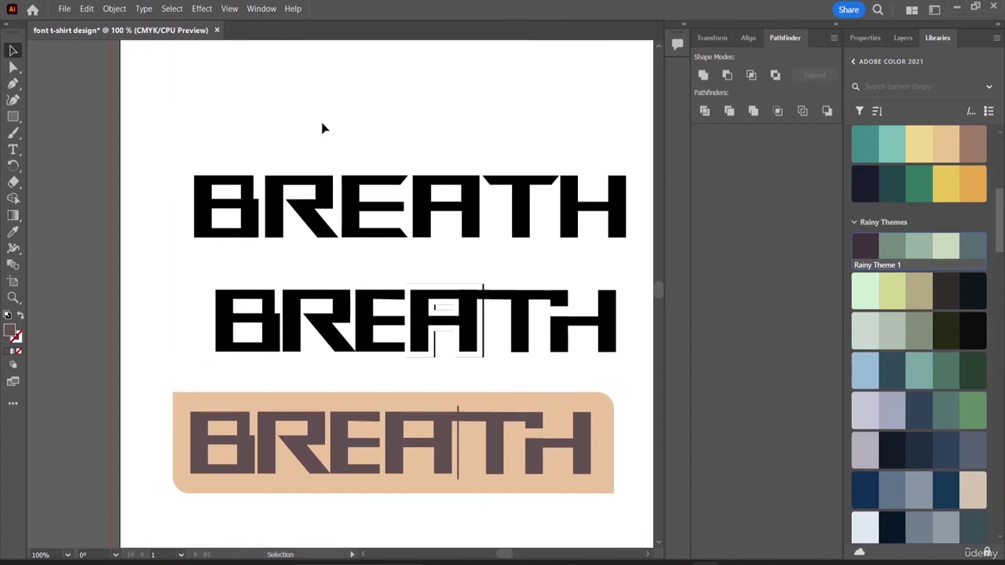
scroll(267, 101, "up", 1)
left_click_drag(334, 167, 488, 402)
key("Delete")
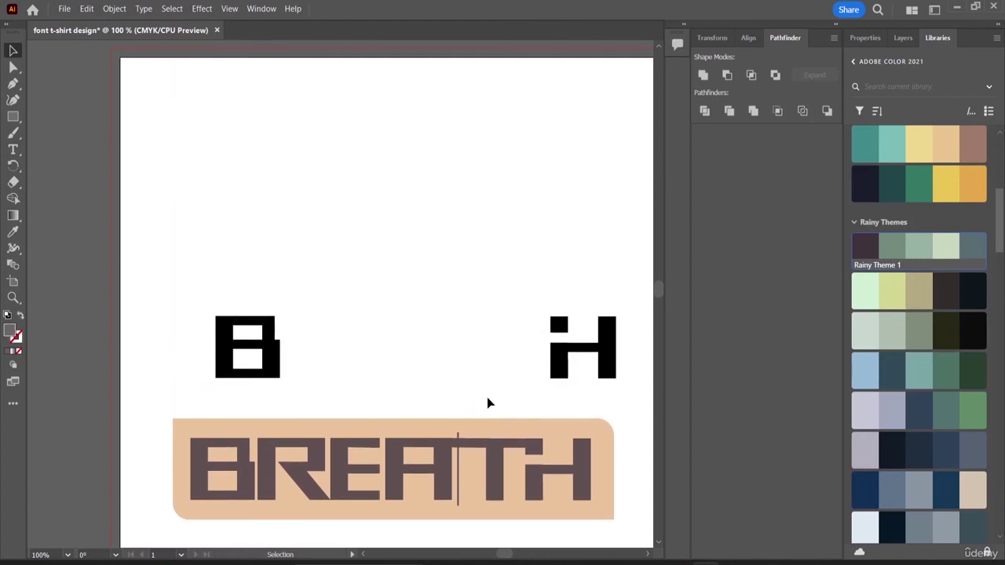
left_click_drag(168, 289, 620, 411)
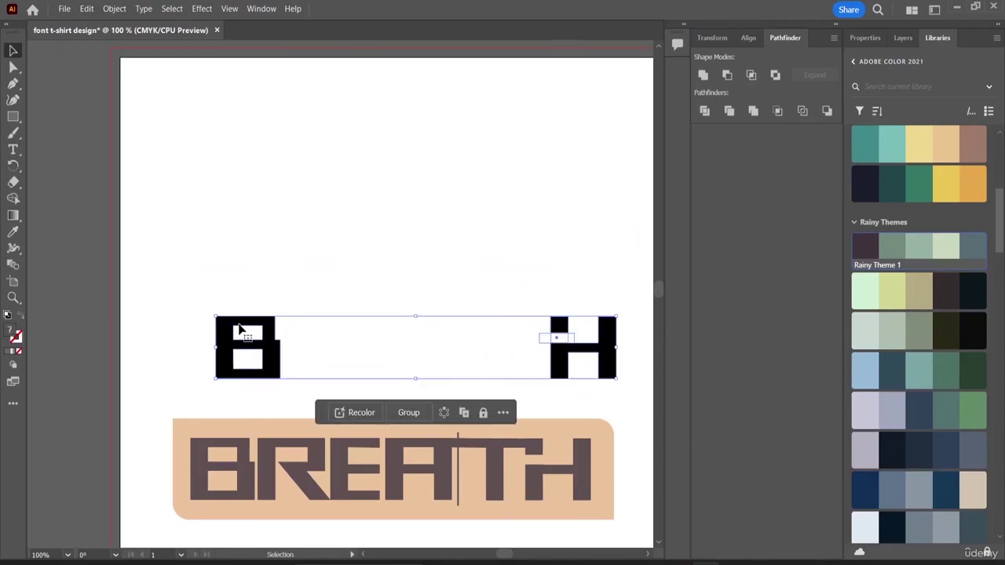
key("Delete")
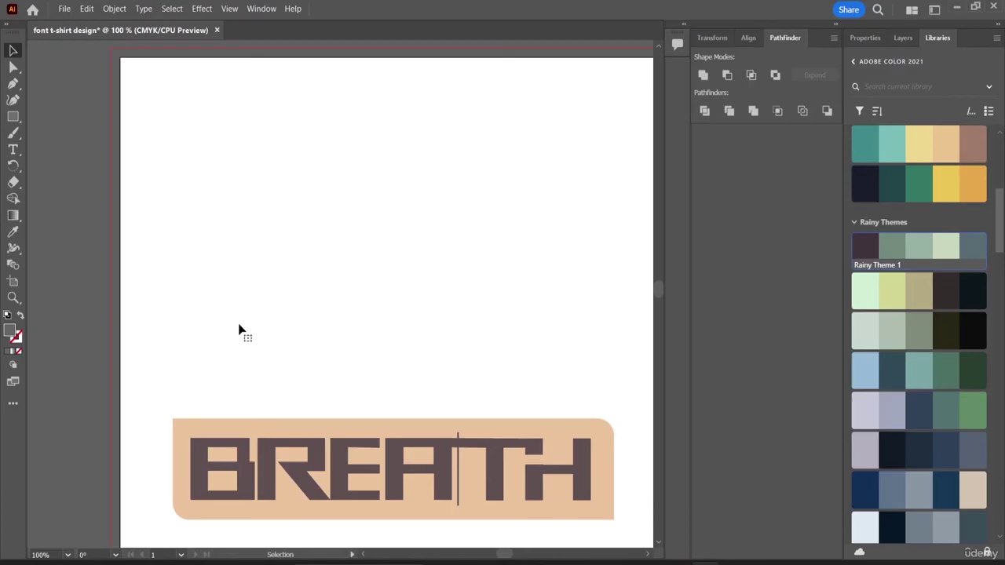
- Move the BREATH group together with its background rectangle up near the top edge of the artboard
left_click(413, 476)
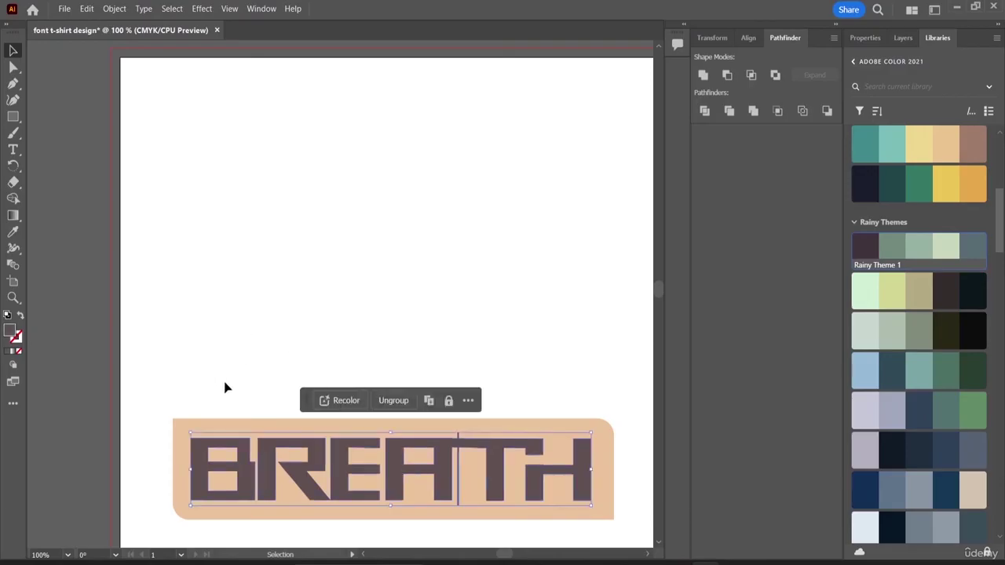
left_click(369, 519)
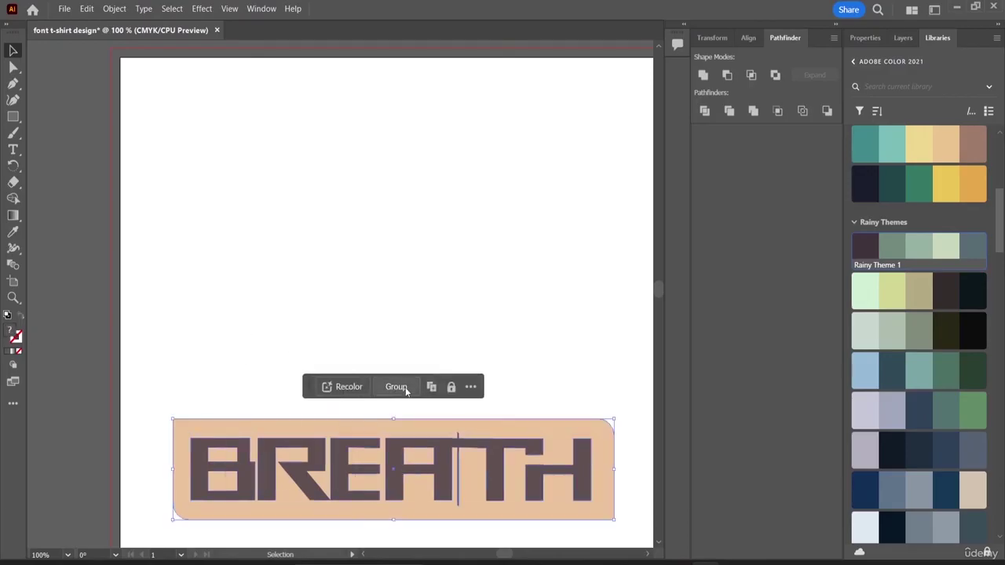
left_click_drag(422, 501, 407, 195)
left_click(506, 312)
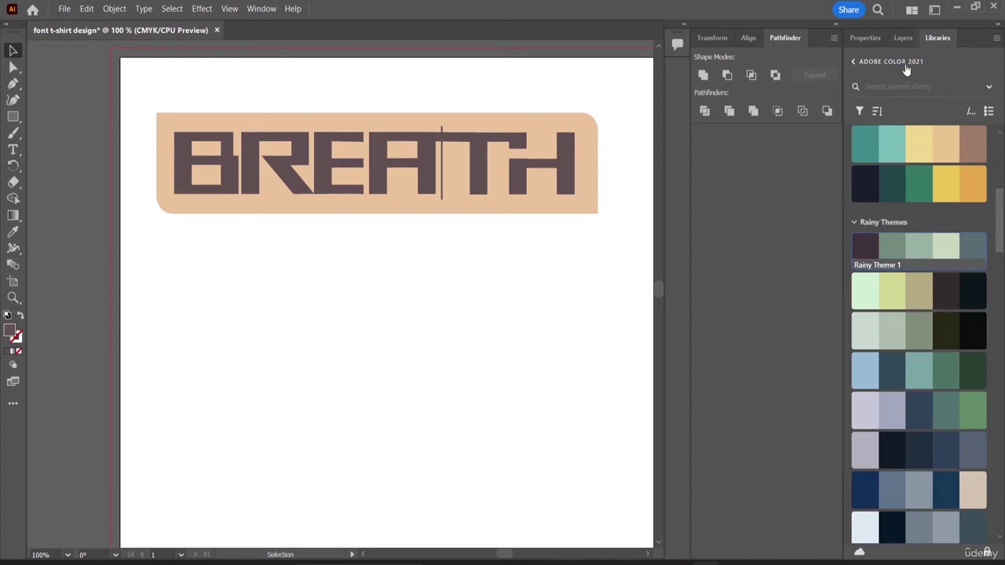
- Explore ready-made libraries in Creative Cloud Desktop and search for "tshirt mockup free"
left_click(852, 63)
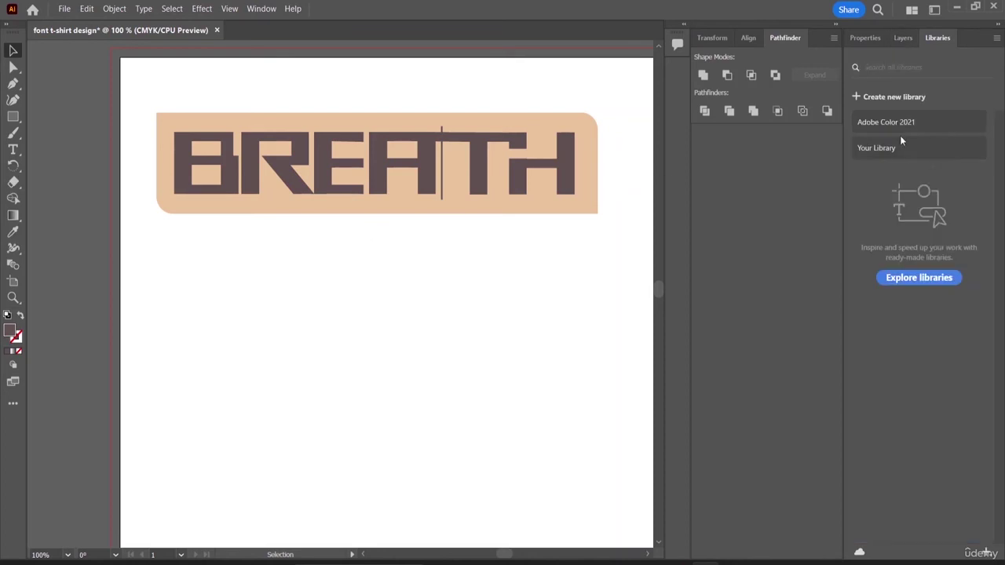
left_click(914, 278)
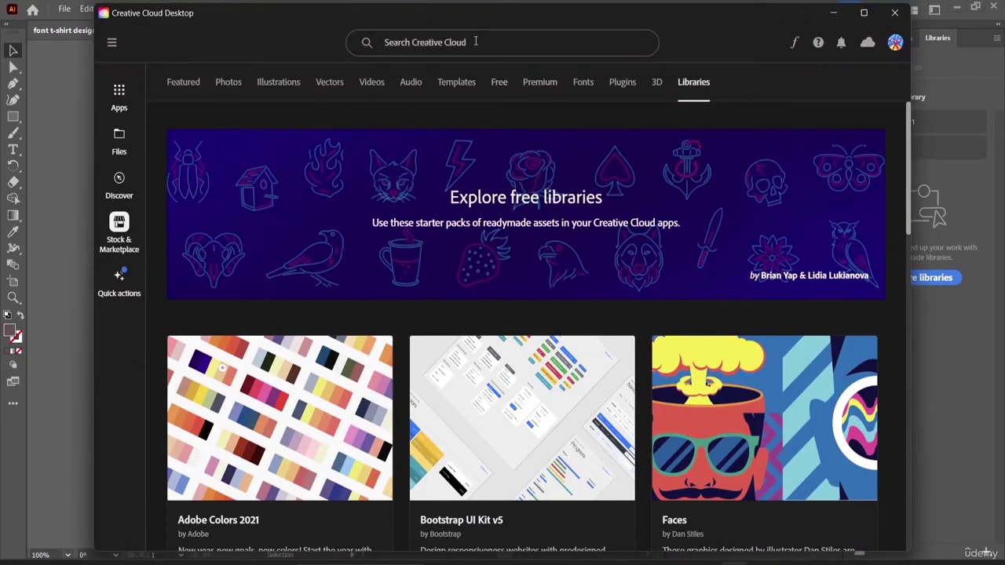
left_click(437, 31)
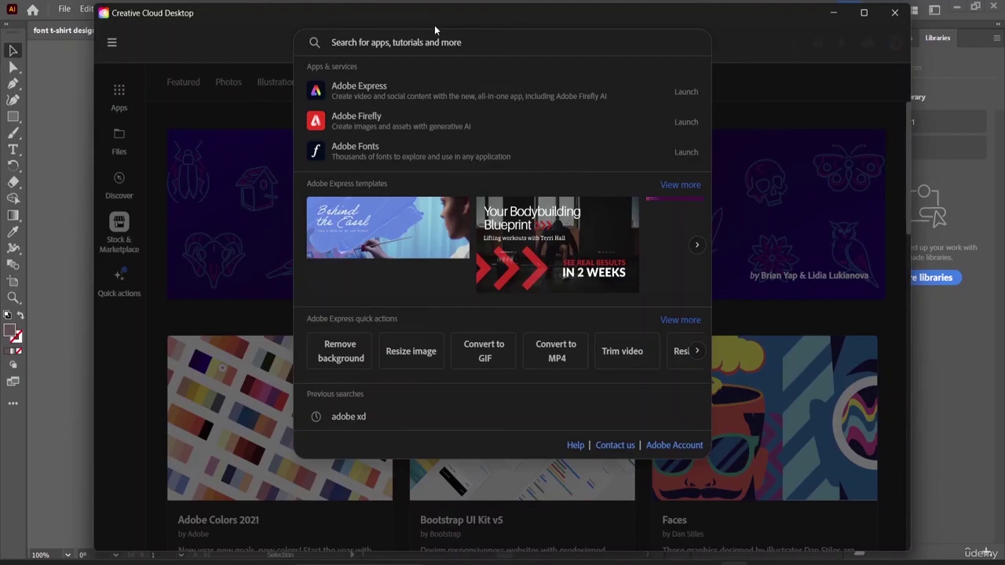
type("tsh")
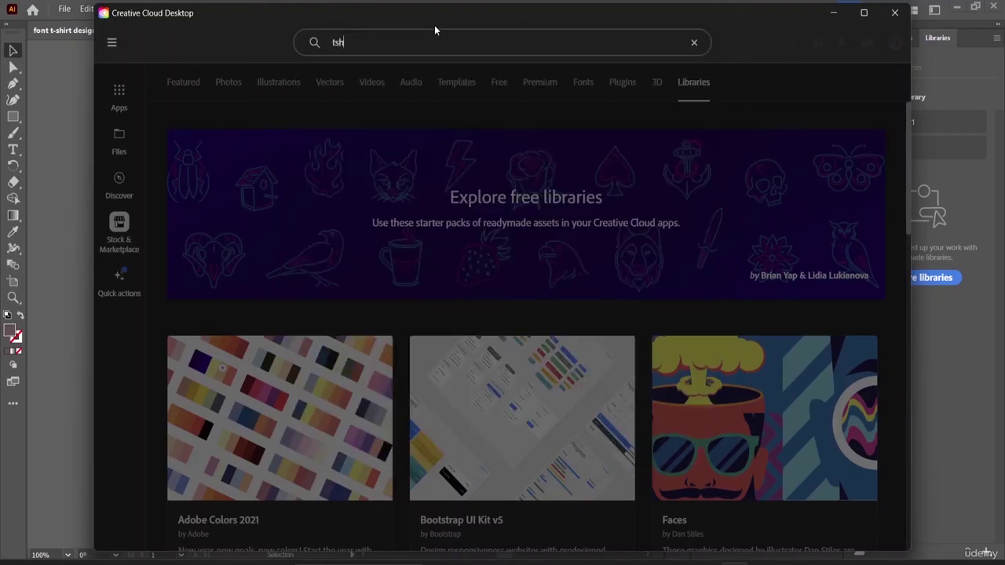
type("irt")
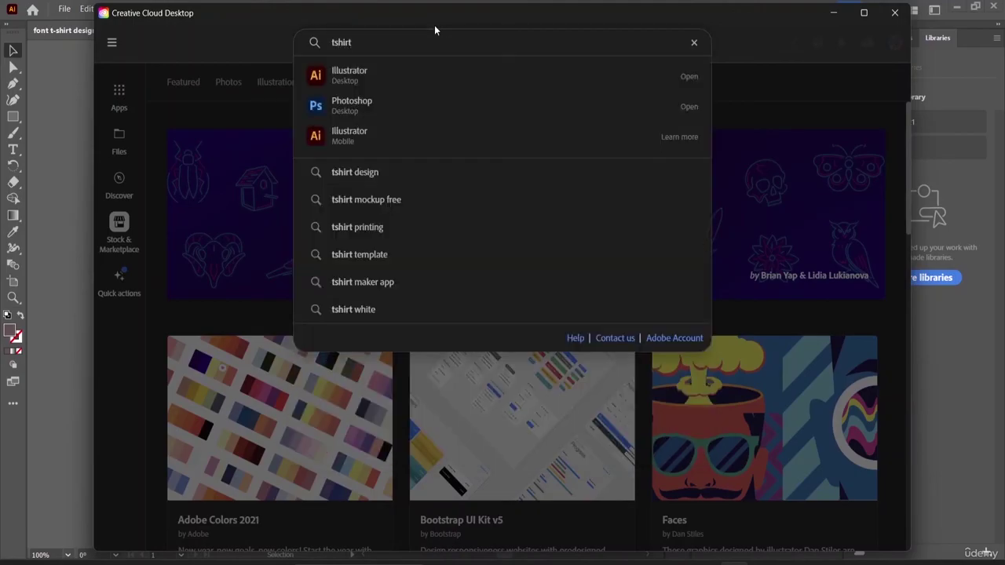
left_click(382, 203)
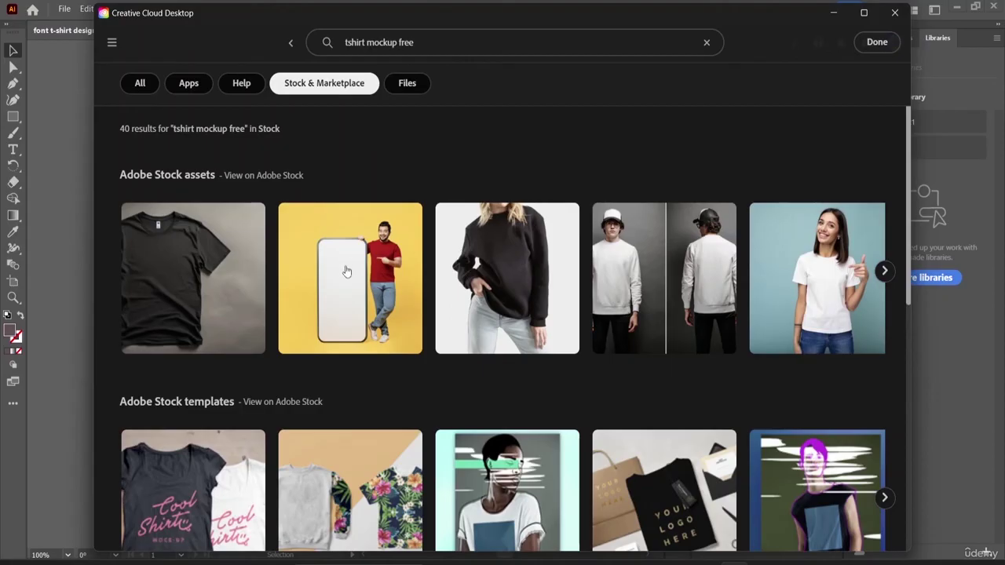
- Browse the mockup results, view the black t-shirt photo's Adobe Stock page and close the opened browser tabs
scroll(354, 271, "down", 3)
scroll(838, 316, "up", 3)
scroll(832, 314, "down", 6)
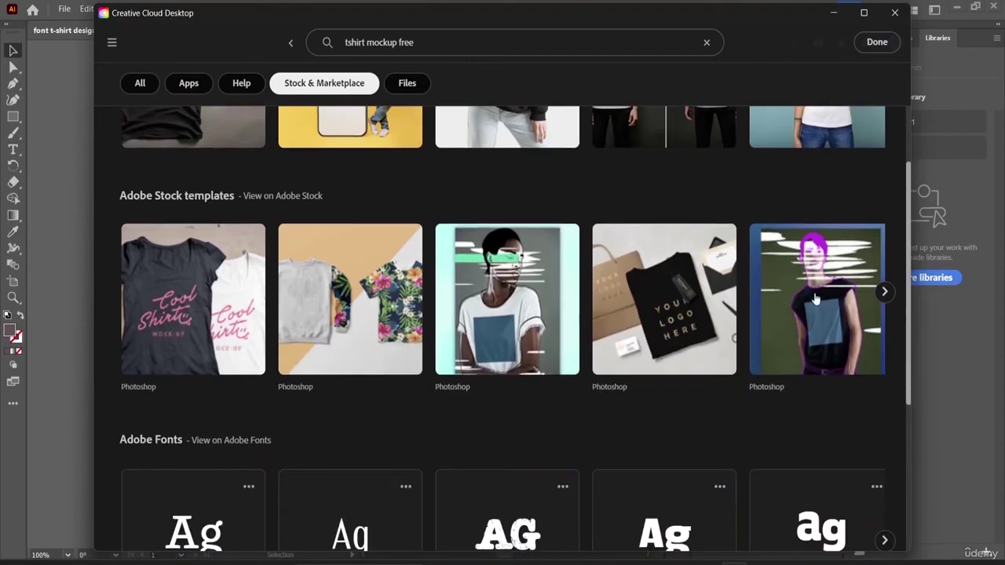
scroll(816, 301, "up", 6)
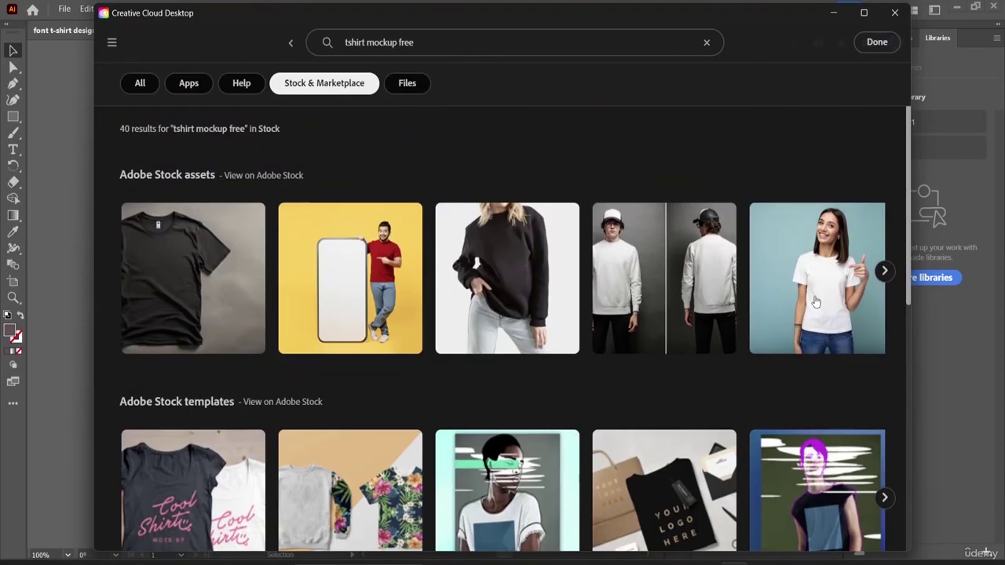
left_click(215, 311)
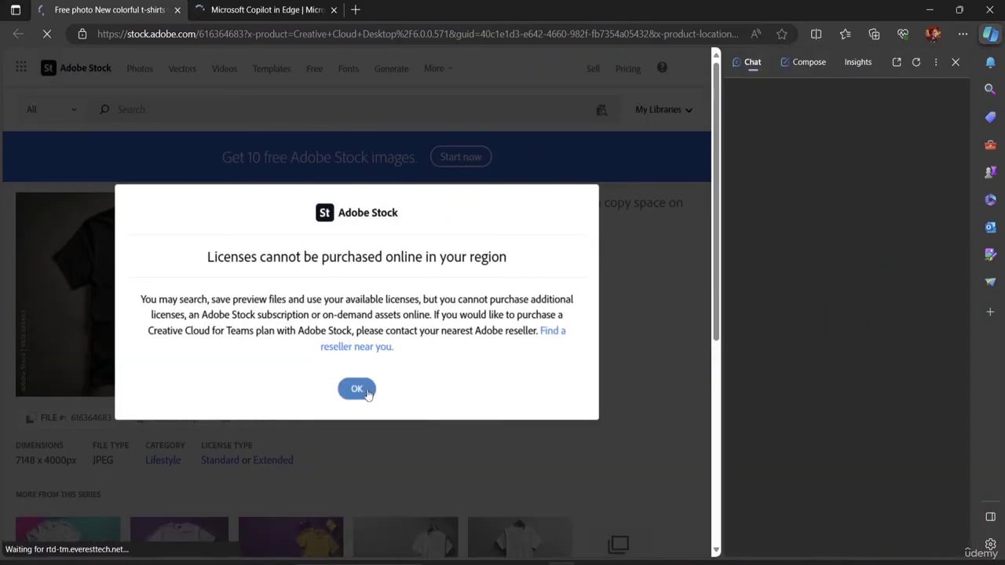
left_click(357, 390)
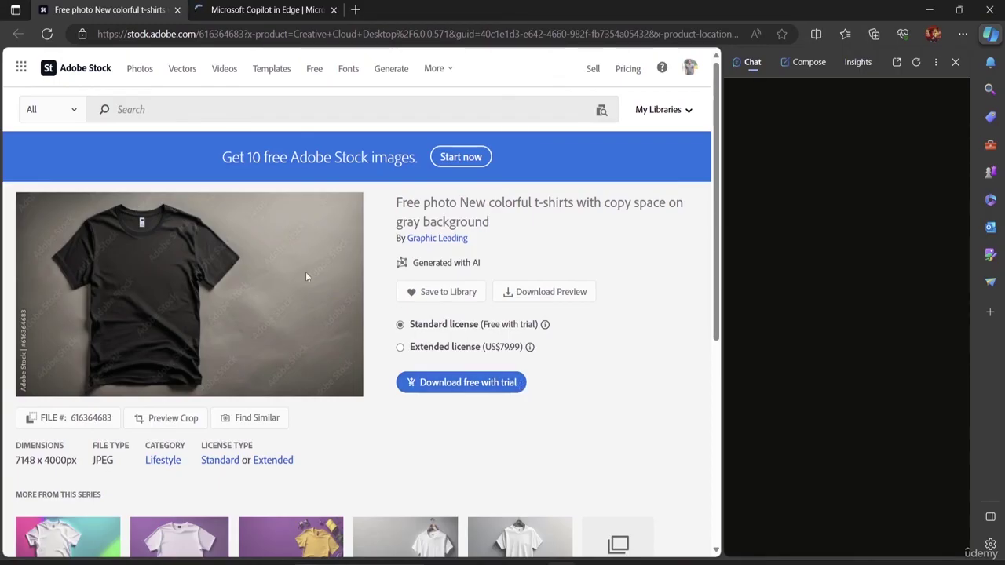
scroll(299, 270, "down", 3)
scroll(302, 273, "up", 3)
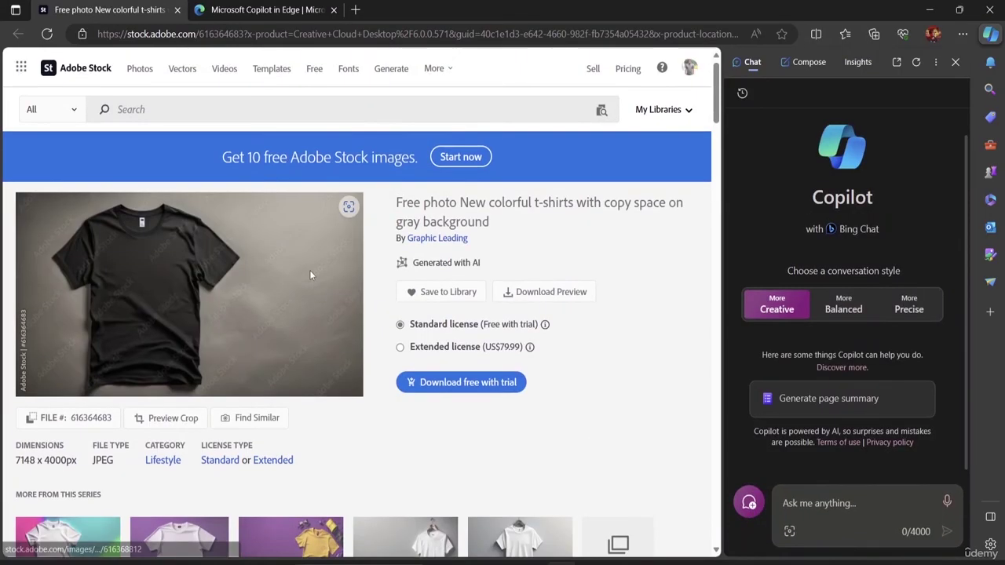
left_click(334, 9)
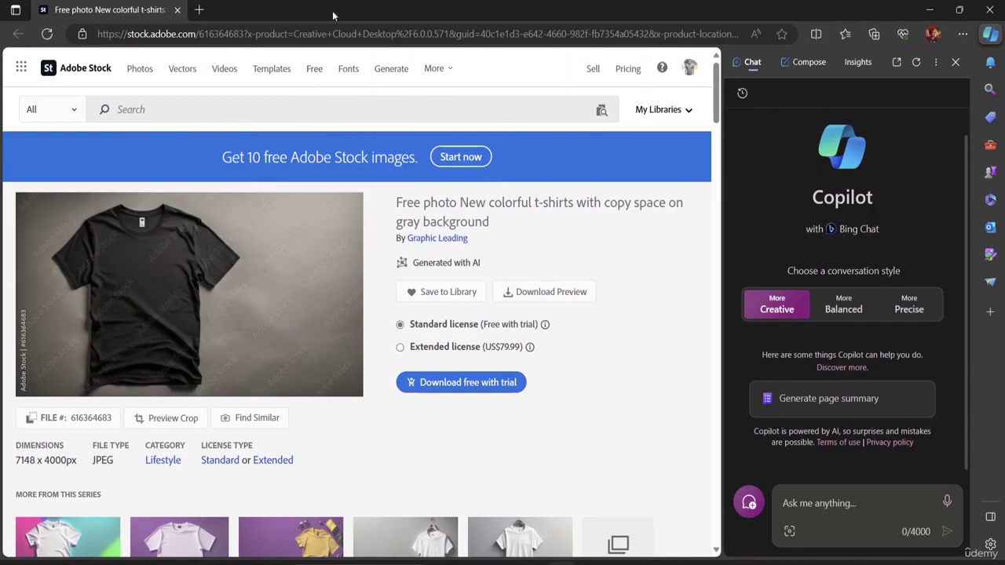
left_click(176, 9)
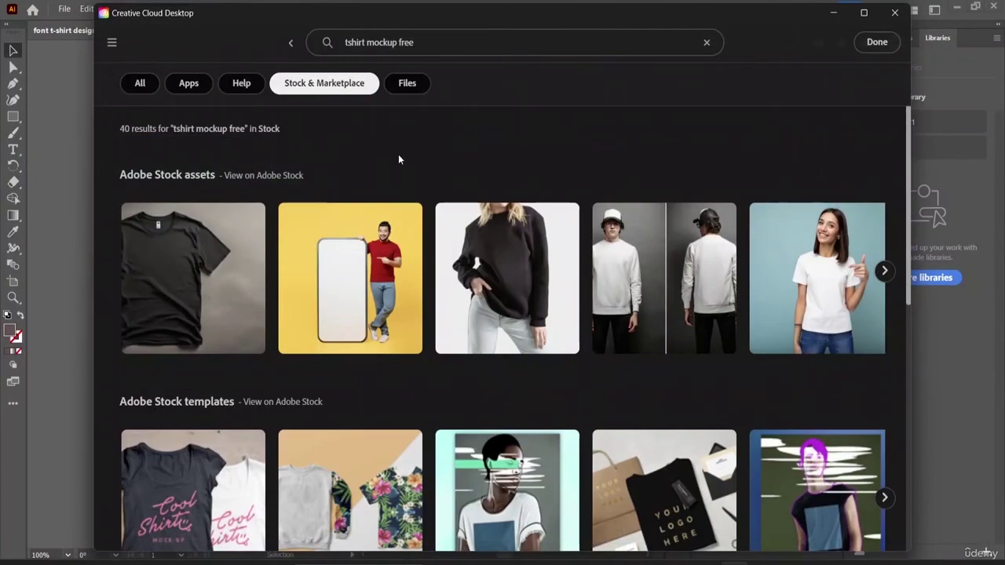
- Browse the mockup plugins offered among the search results
scroll(398, 159, "down", 6)
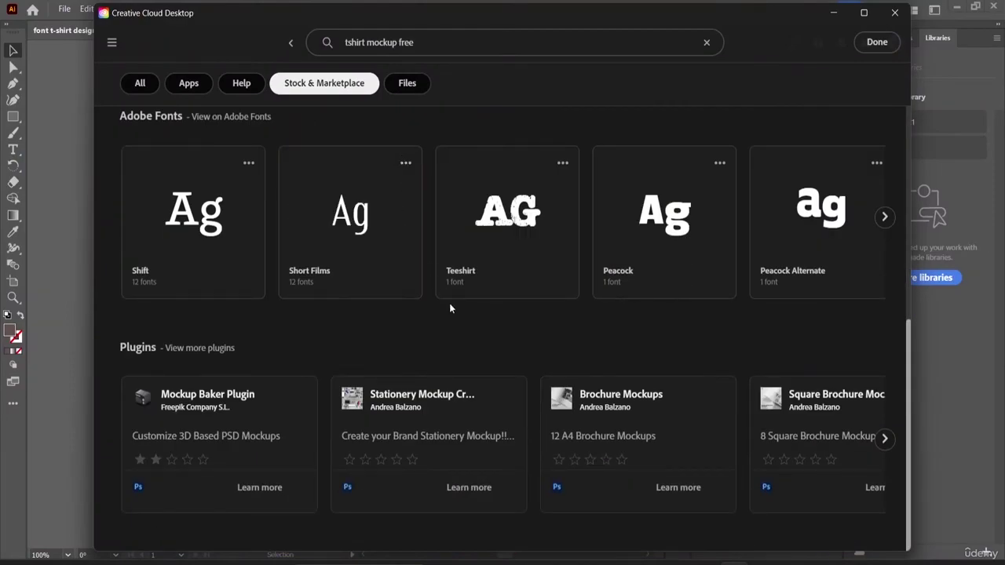
left_click(885, 439)
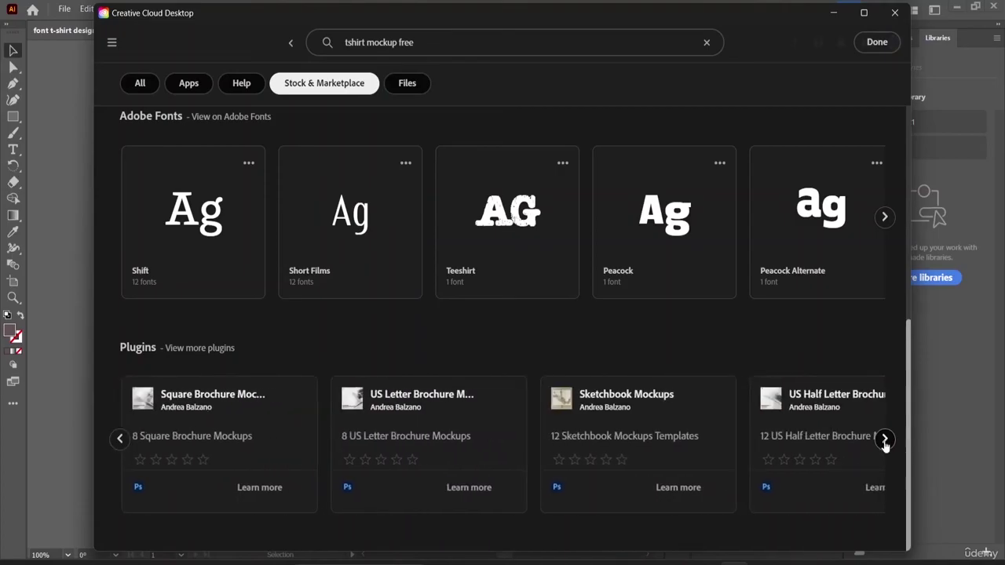
left_click(885, 440)
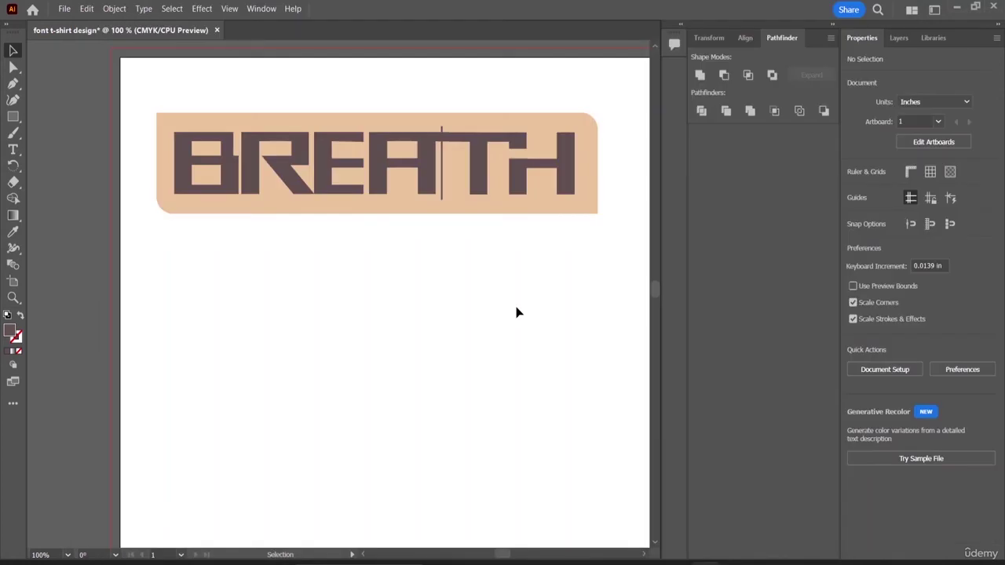
- Try to place isolated-black-t-shirt-front.zip from the Downloads folder into the Illustrator document
left_click(65, 9)
left_click(108, 246)
left_click(220, 140)
right_click(220, 138)
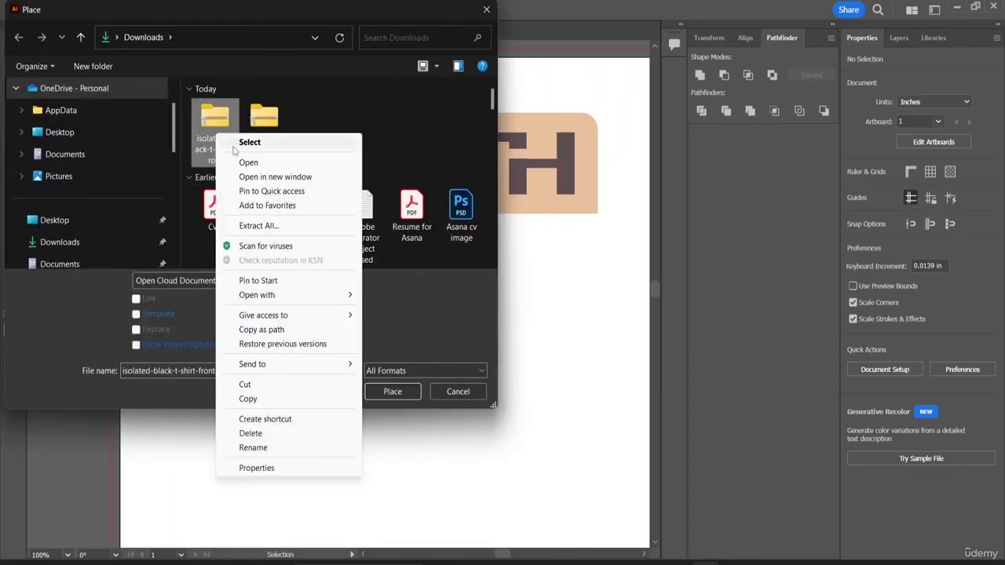
left_click(242, 143)
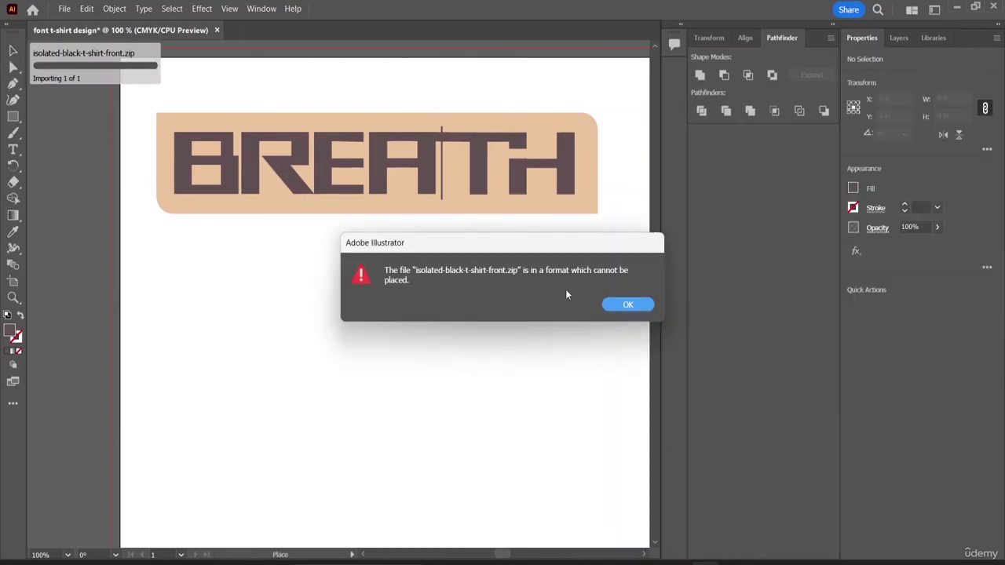
- Dismiss the placement error and extract isolated-black-t-shirt-front.zip into its own folder inside Downloads
left_click(621, 306)
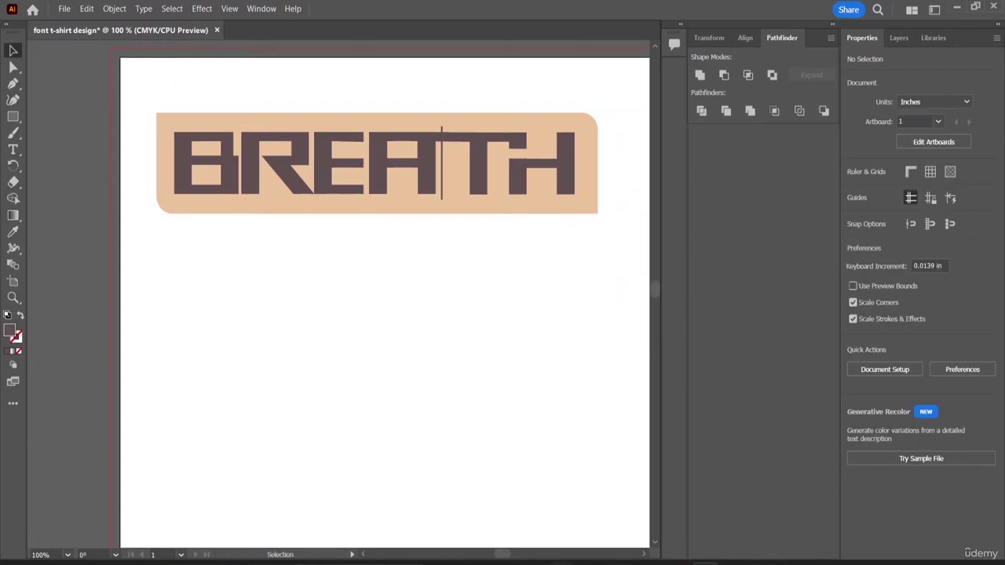
key("super+e")
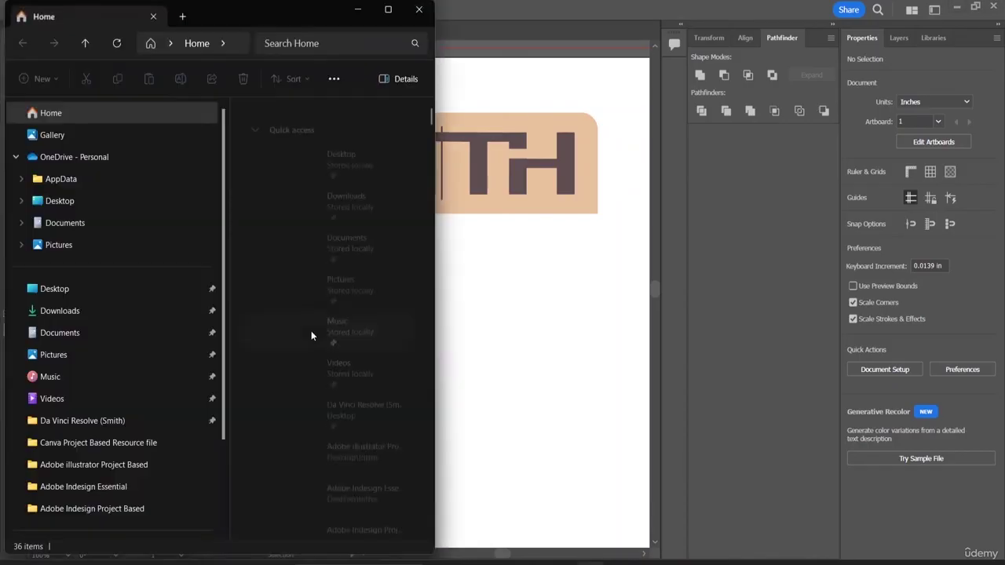
left_click(107, 313)
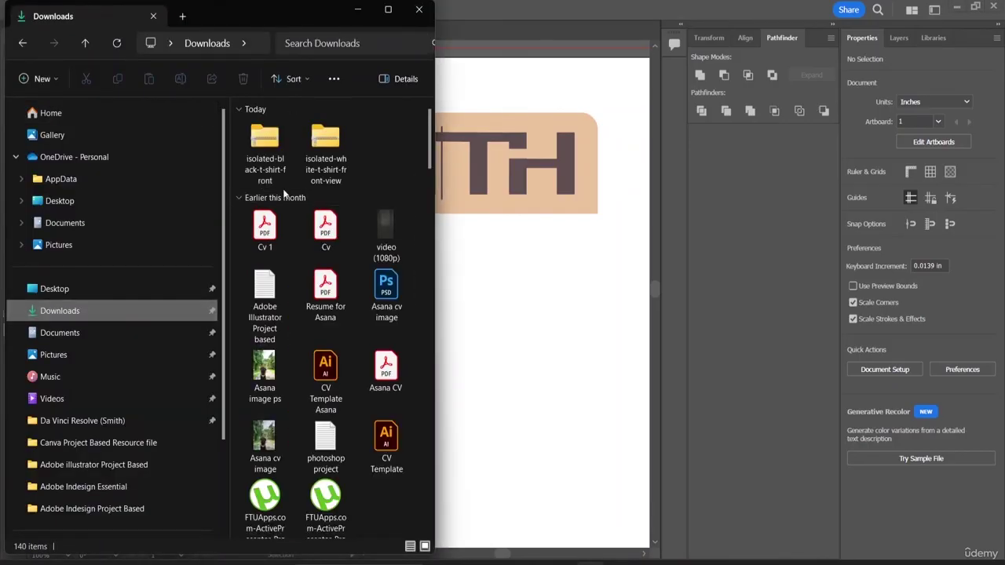
left_click(270, 160)
right_click(271, 159)
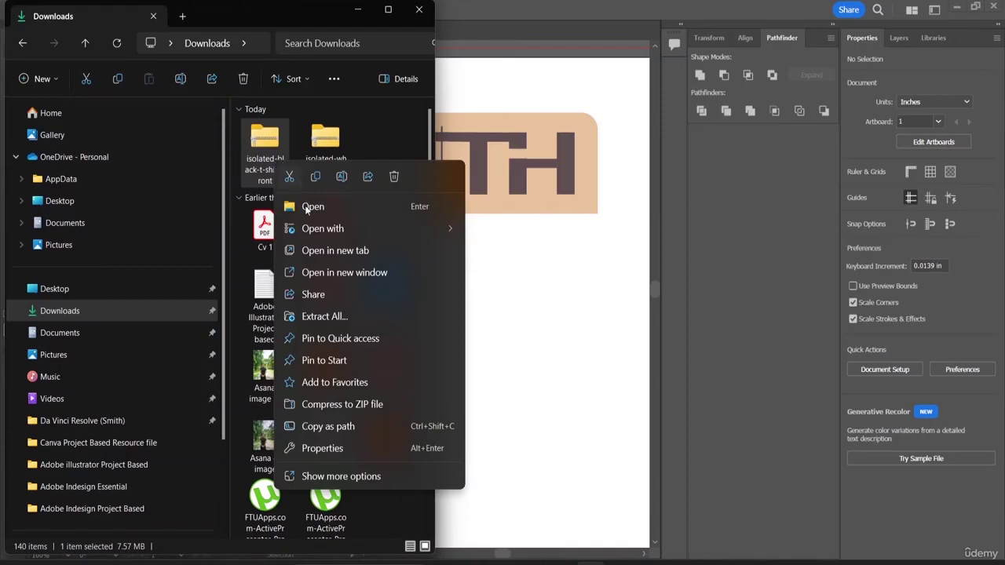
left_click(324, 316)
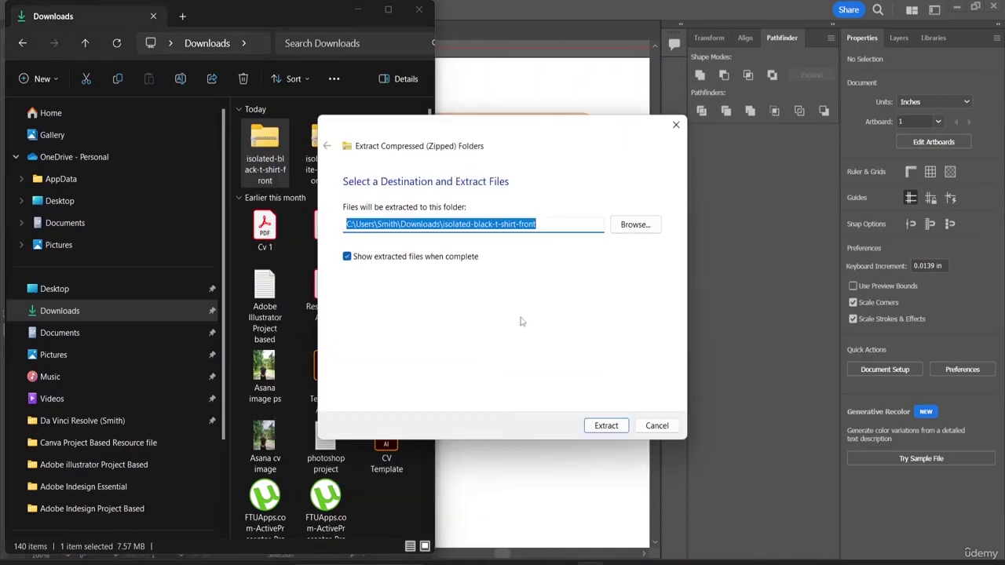
left_click(606, 428)
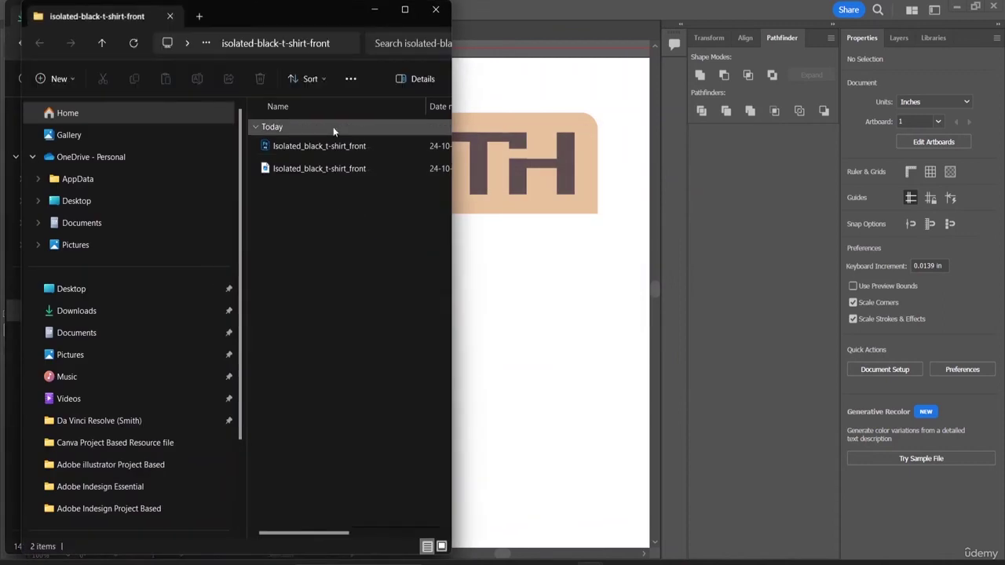
- Place the extracted Isolated_black_t-shirt_front JPG into the Illustrator document and minimize the two File Explorer windows
left_click(337, 170)
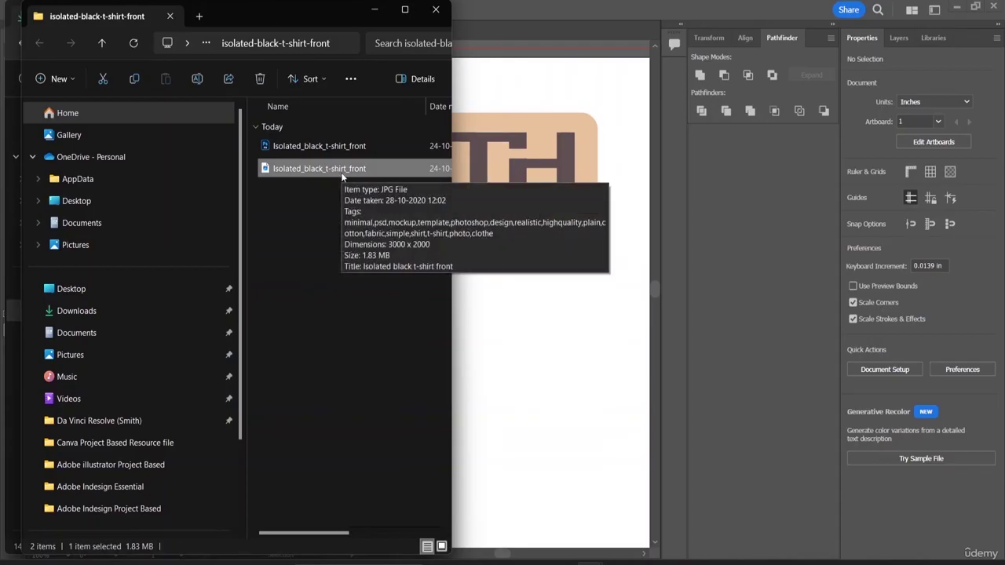
left_click_drag(341, 172, 512, 329)
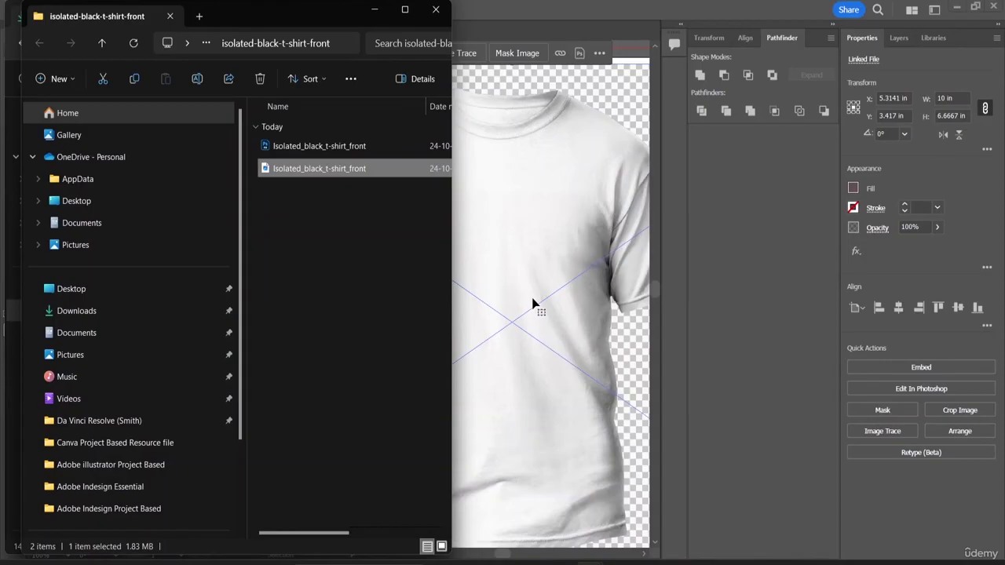
left_click(374, 9)
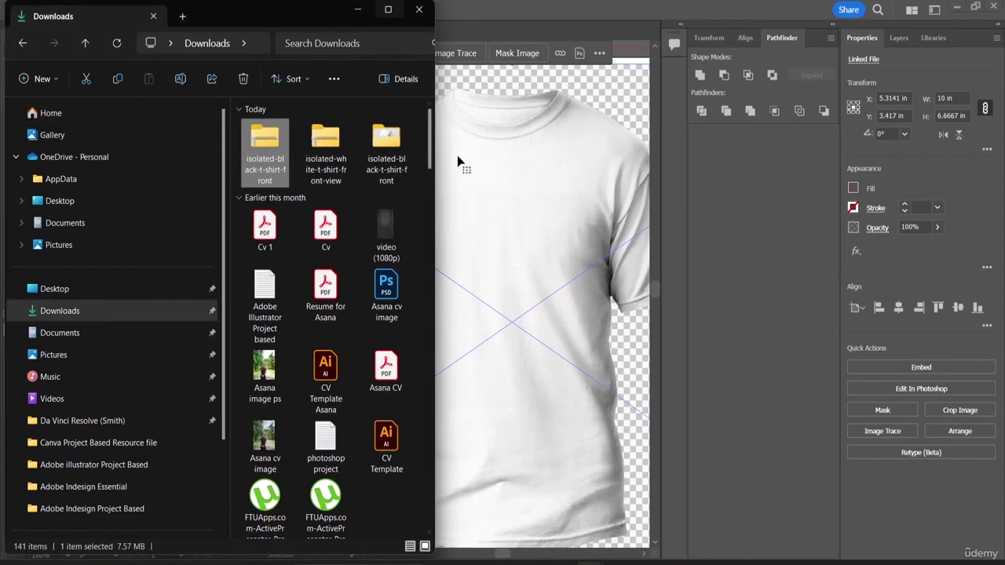
left_click(359, 9)
left_click_drag(440, 174, 389, 196)
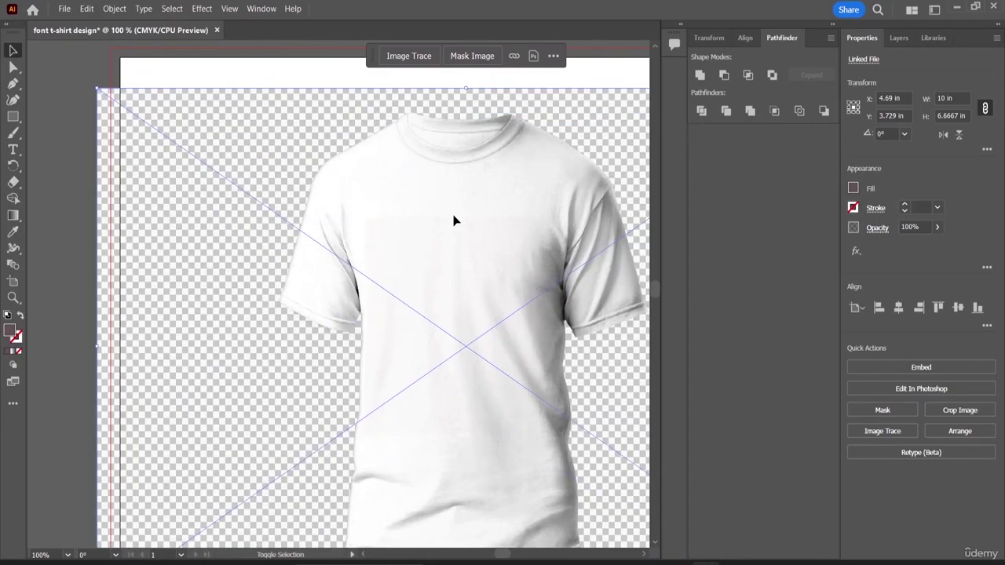
- Narrow the t-shirt image to about 6.62 in wide and place it on the artboard below the BREATH design
mouse_move(500, 555)
left_mouse_down()
mouse_move(471, 555)
mouse_move(536, 562)
left_mouse_up()
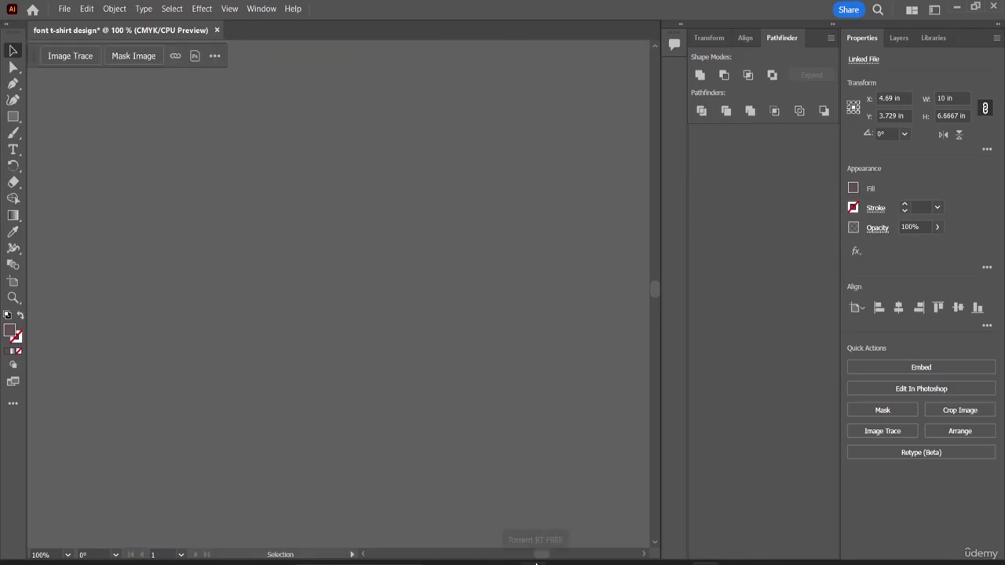
key("ctrl+minus")
key("ctrl+minus")
key("ctrl+minus")
key("ctrl+minus")
key("ctrl+minus")
key("ctrl+minus")
key("ctrl+minus")
key("ctrl+plus")
key("ctrl+plus")
key("ctrl+plus")
key("ctrl+plus")
key("ctrl+plus")
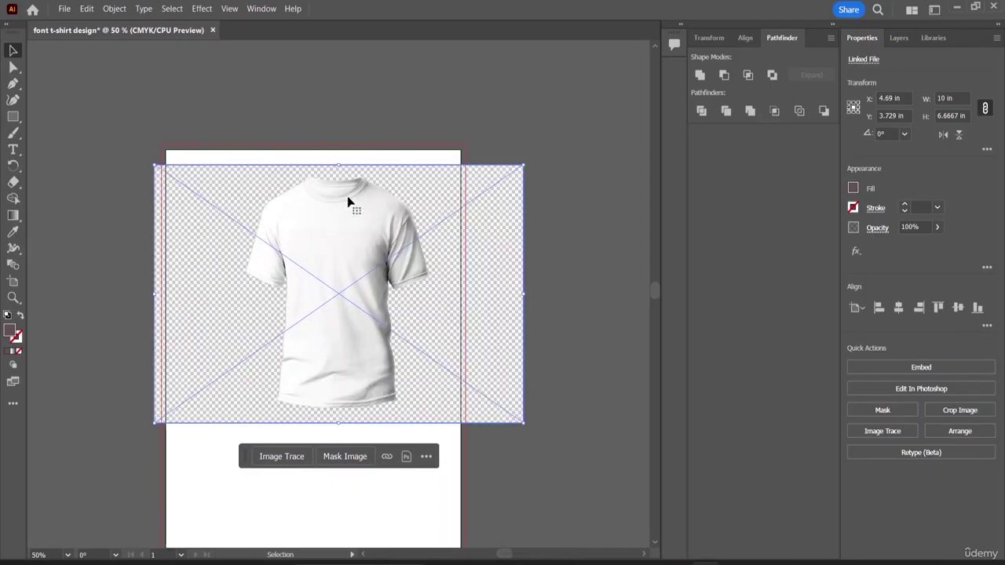
left_click_drag(524, 293, 440, 288)
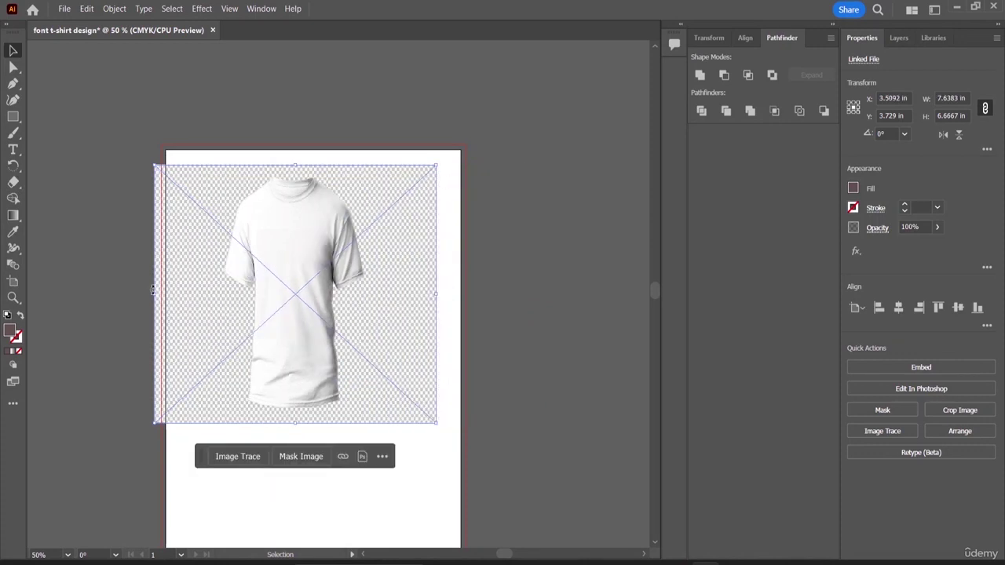
left_click_drag(155, 290, 192, 292)
left_click_drag(340, 249, 336, 357)
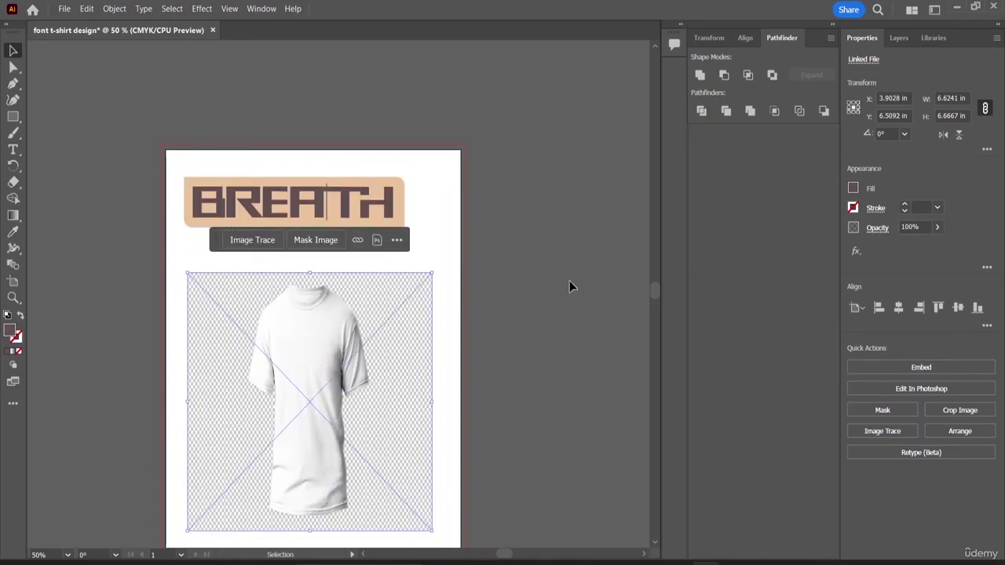
- Shrink the BREATH group proportionally to about 2.92 in wide and move it onto the t-shirt image
left_click(569, 286)
left_click(387, 210)
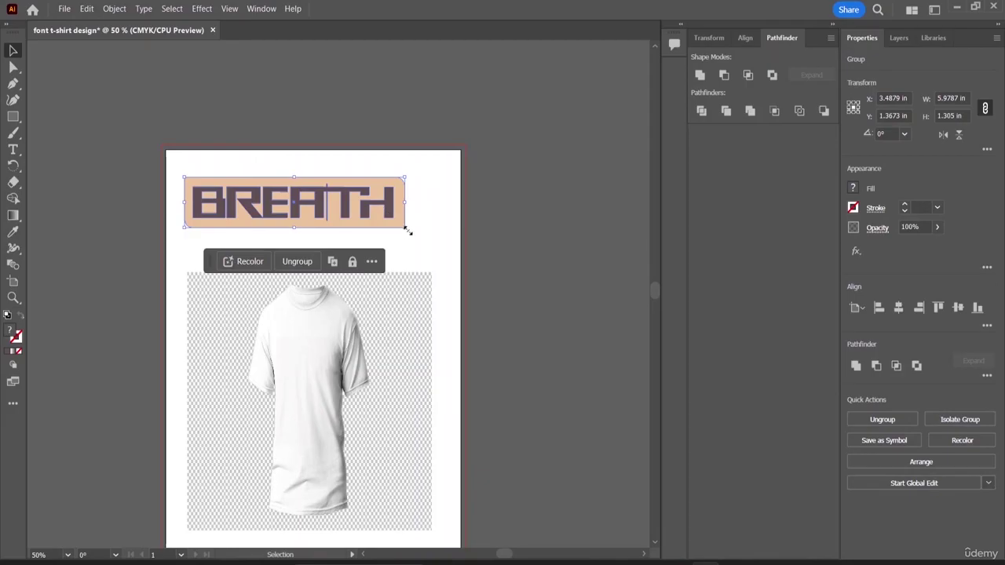
left_click_drag(406, 230, 366, 204)
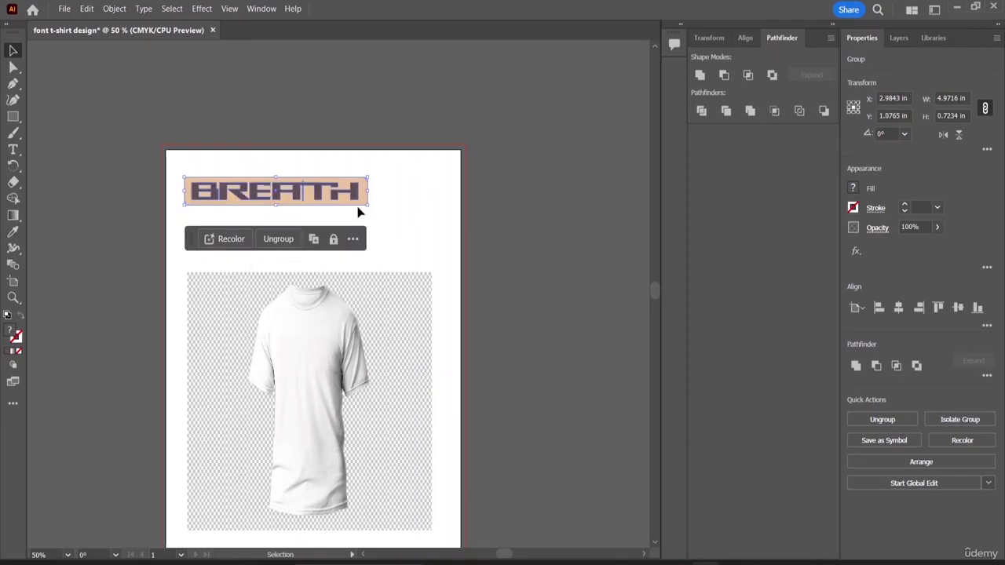
key("ctrl+z")
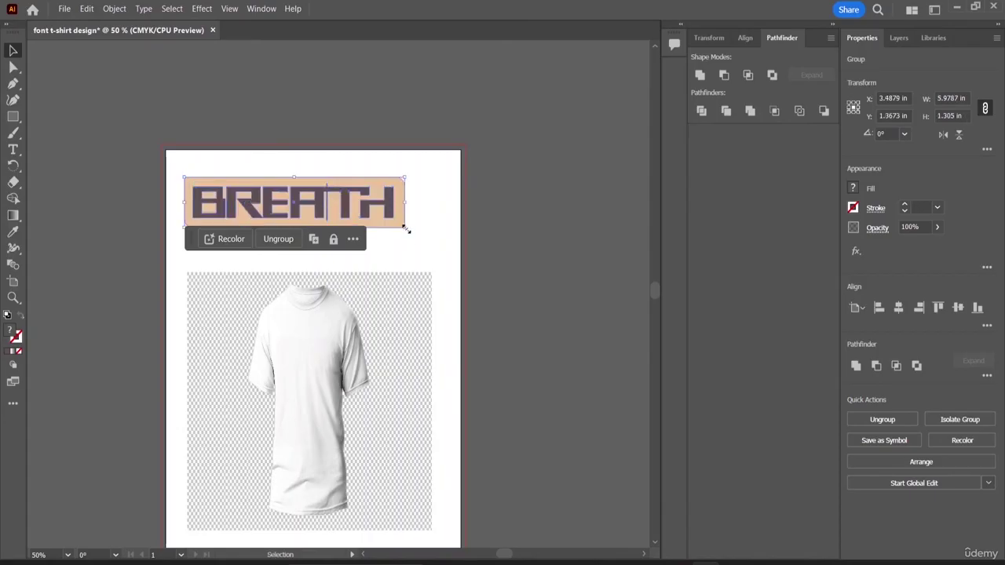
left_click_drag(406, 230, 355, 355)
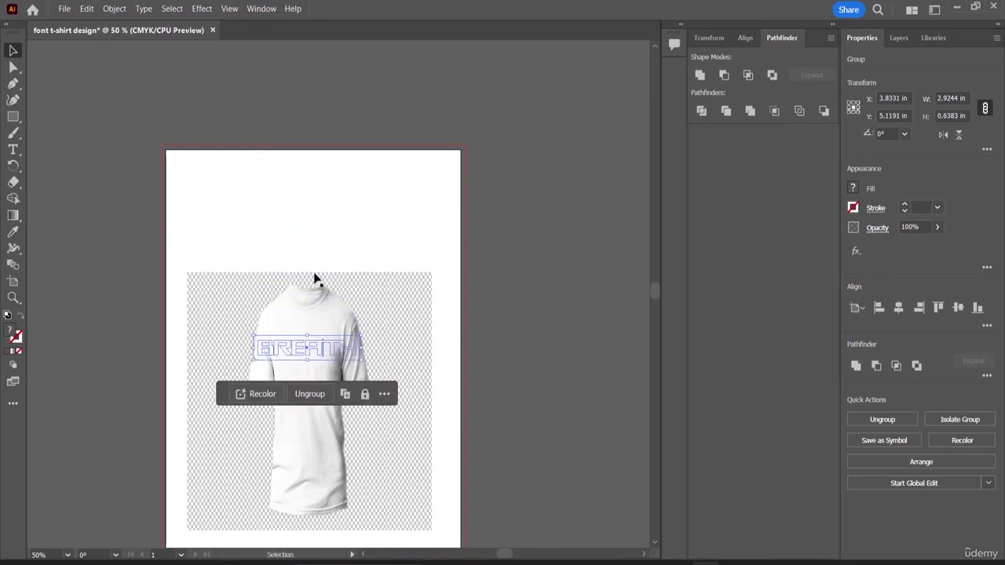
- Move the t-shirt image down to uncover the BREATH group and bring the group to the front
left_click(308, 234)
left_click(308, 358)
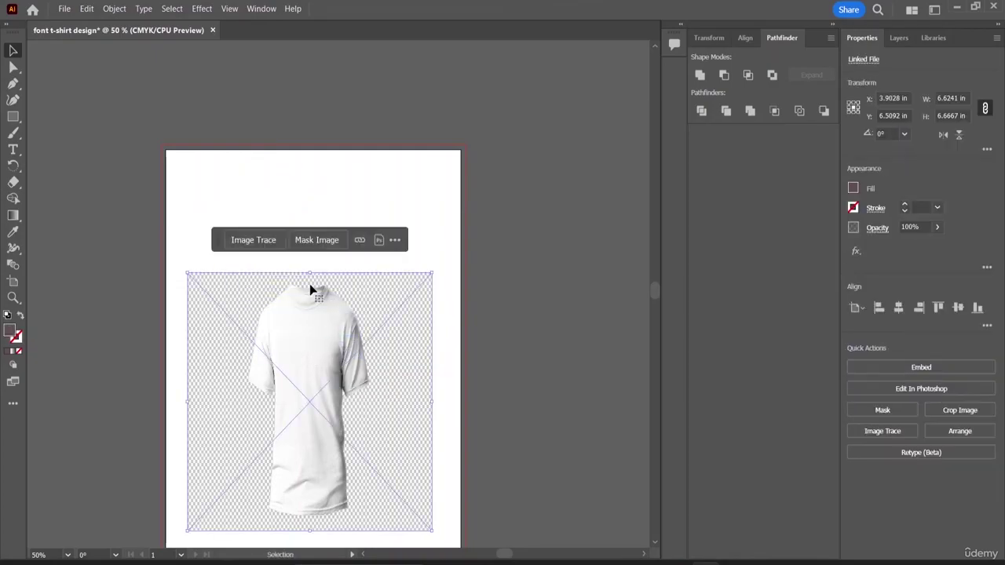
left_click_drag(318, 326, 311, 380)
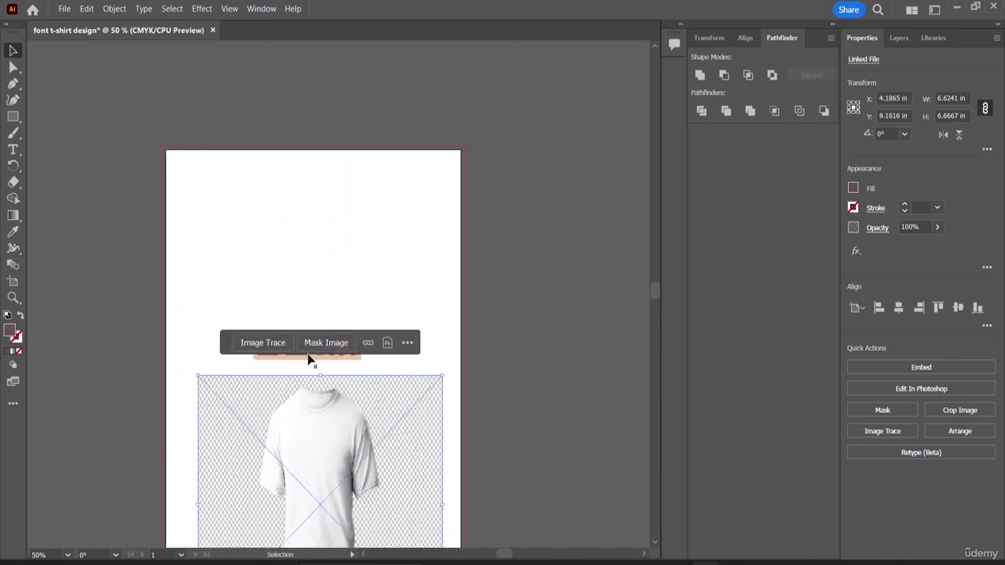
left_click(308, 358)
right_click(318, 353)
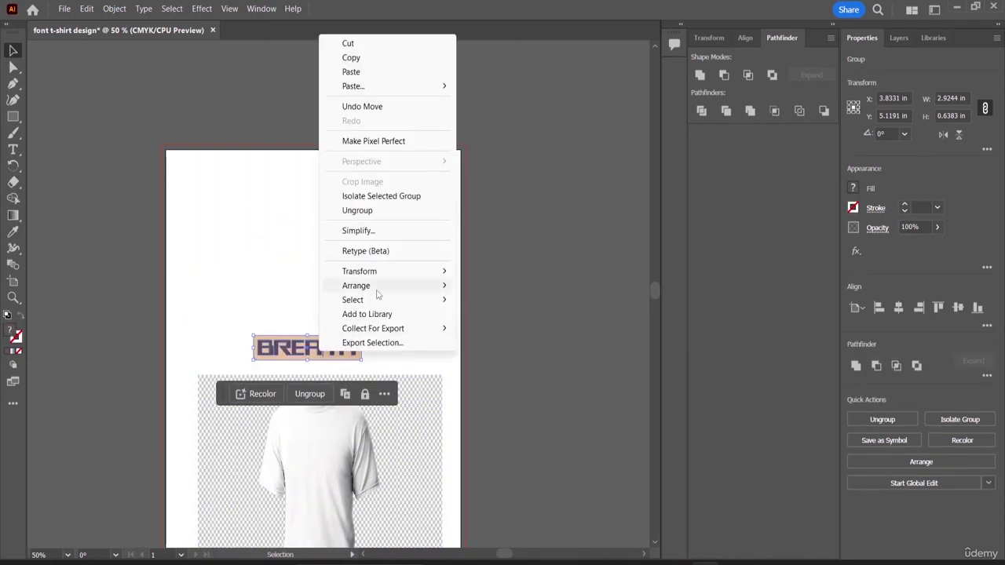
mouse_move(377, 292)
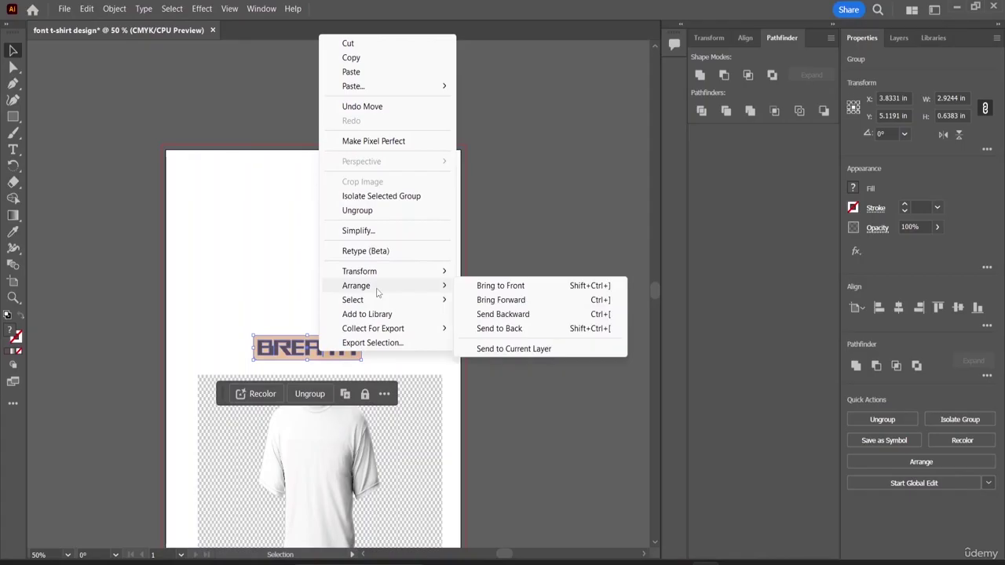
left_click(497, 288)
left_click(395, 330)
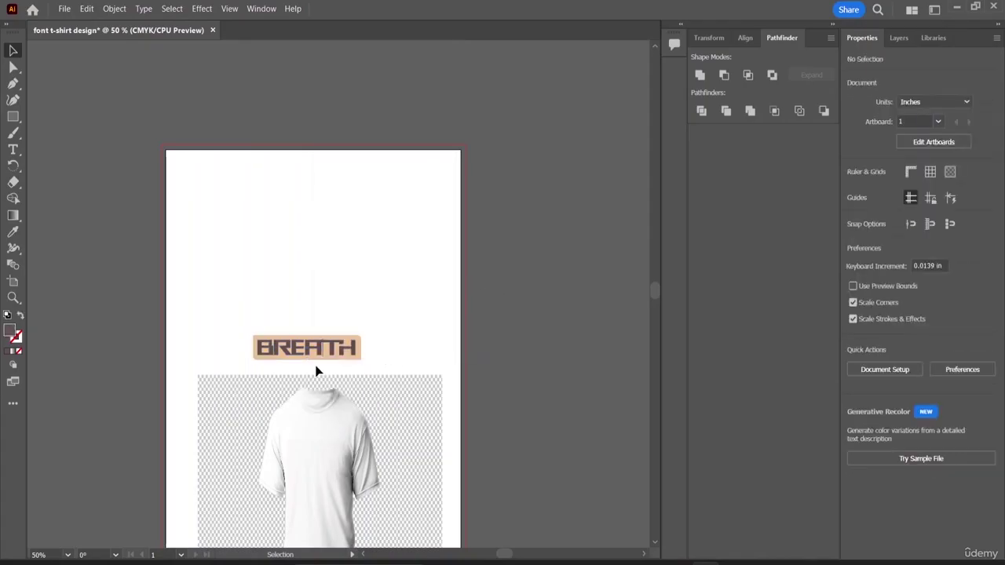
- Scale the BREATH group to about 1.82 in wide on the t-shirt's chest and duplicate it twice downward into a stack of three
left_click(326, 349)
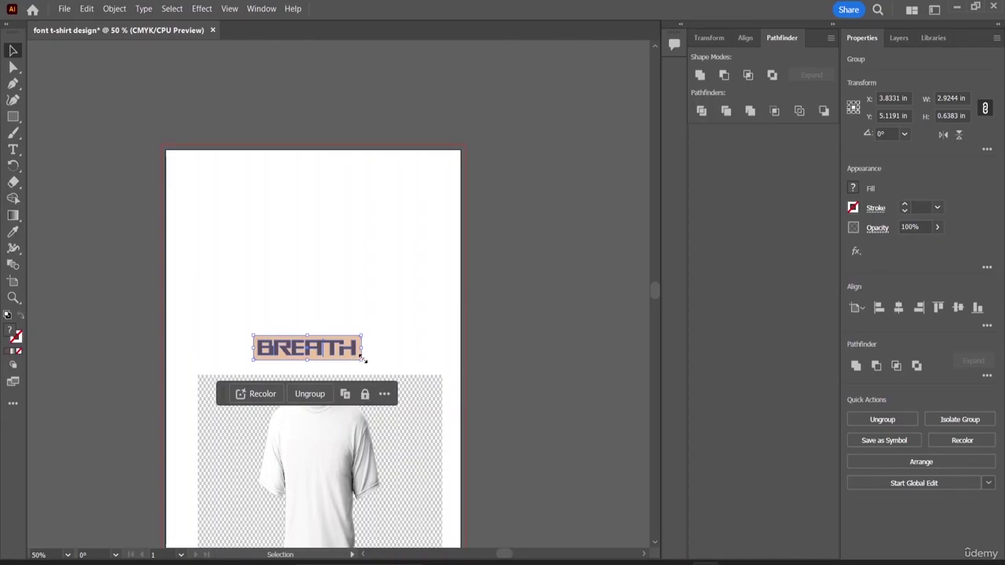
left_click_drag(363, 359, 329, 434)
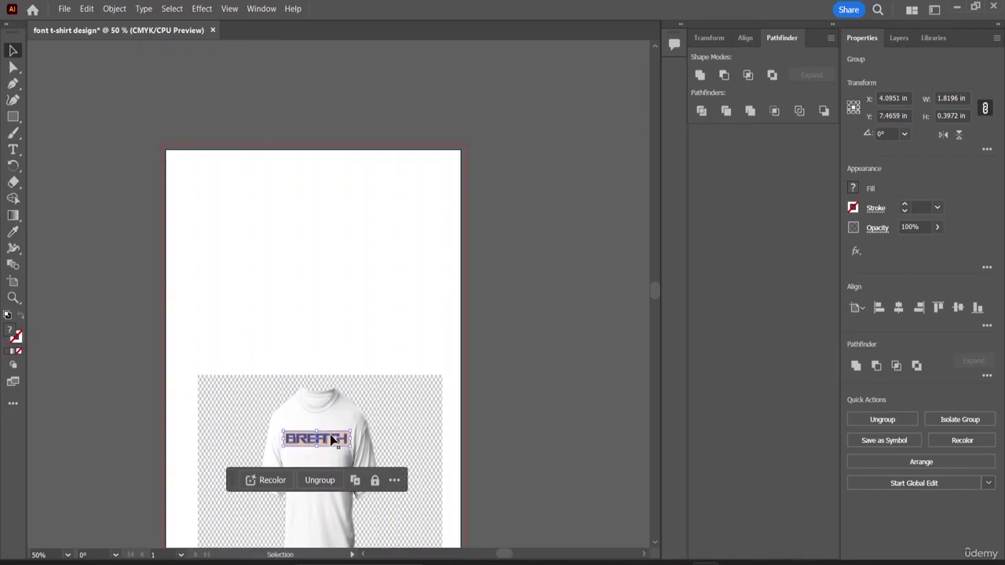
left_click(330, 441, "shift")
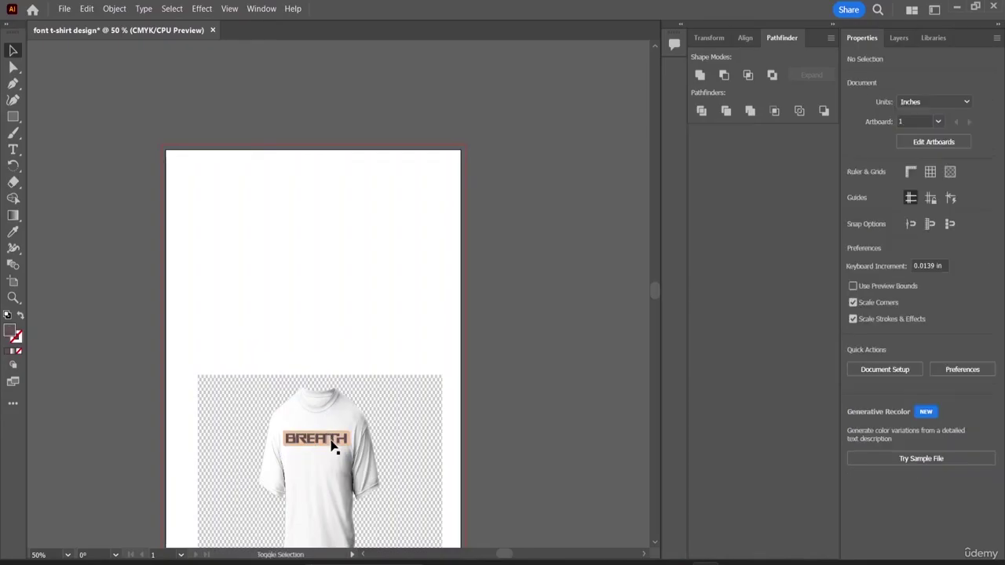
left_click(327, 442)
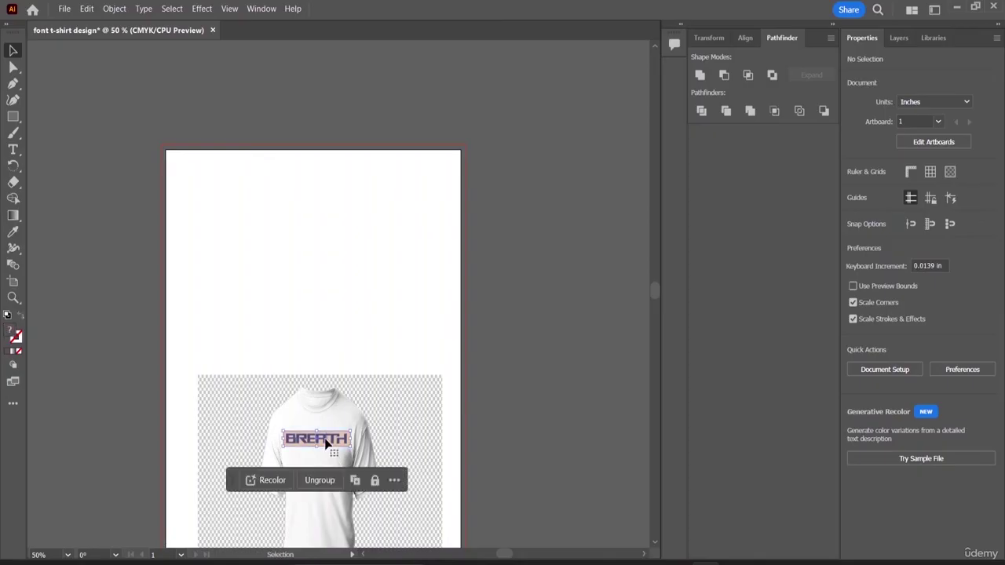
left_click_drag(326, 443, 328, 479)
left_click(536, 346)
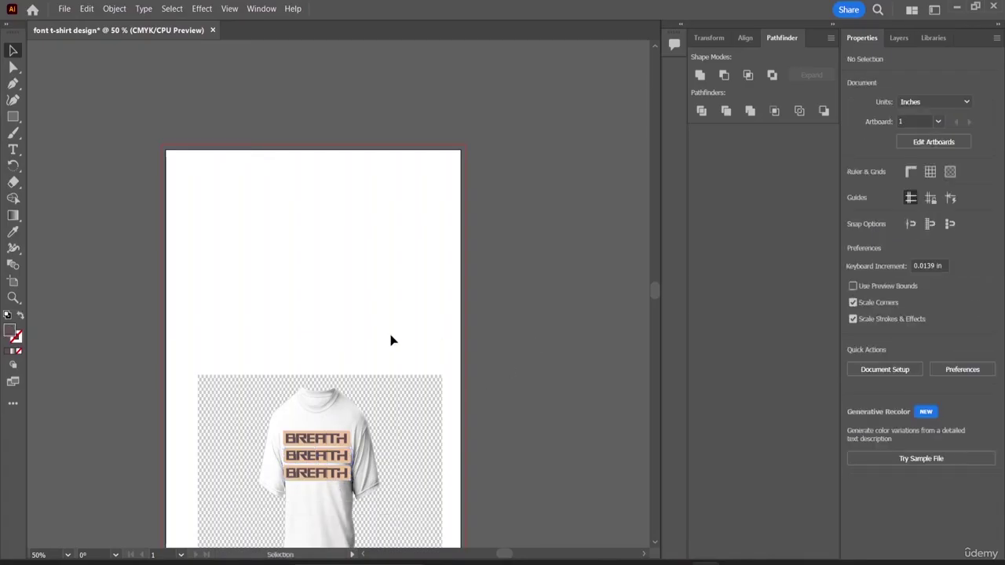
- Scale the t-shirt image behind the stacked lettering to about 6.34 by 6.43 in
left_click(390, 392)
left_click_drag(434, 384, 426, 388)
- Group the three BREATH copies, scale the group to about 1.59 in wide and center it on the t-shirt's chest
left_click(331, 441)
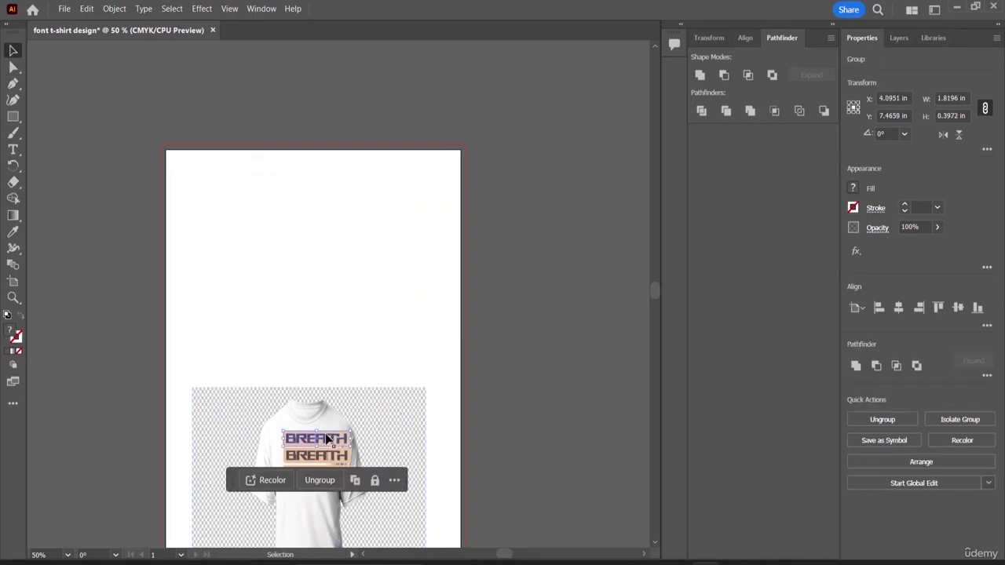
left_click(337, 461, "shift")
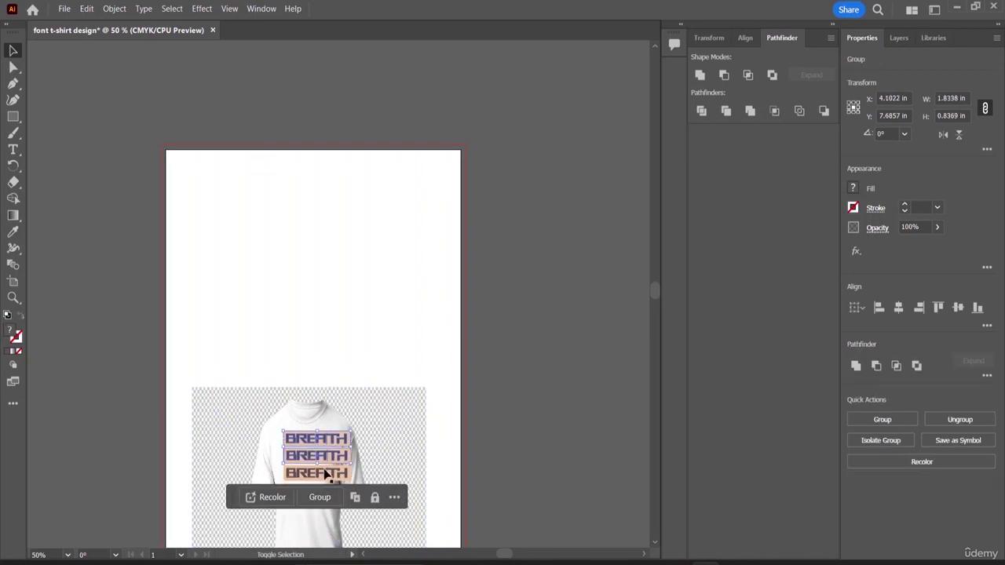
left_click(326, 474, "shift")
left_click(320, 515)
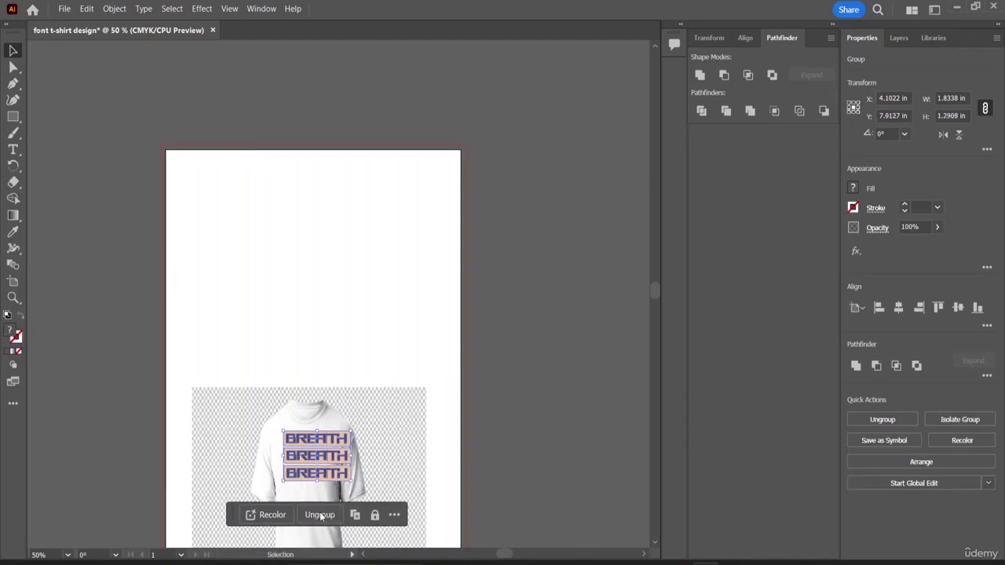
mouse_move(327, 452)
left_mouse_down()
mouse_move(316, 465)
mouse_move(341, 496)
mouse_move(325, 494)
mouse_move(339, 496)
mouse_move(338, 487)
mouse_move(312, 464)
left_mouse_up()
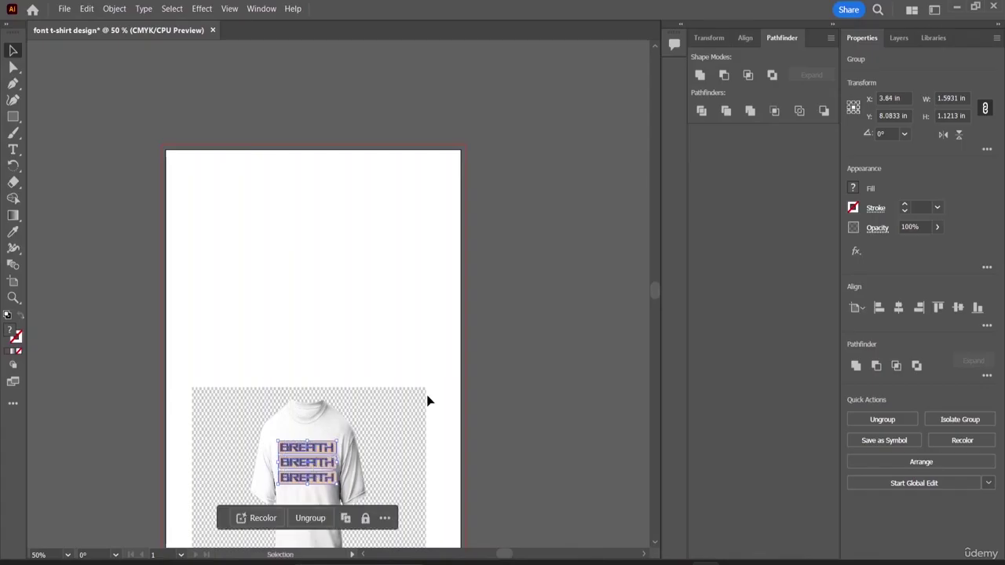
left_click(383, 336)
- Shrink the t-shirt image to about 4.81 by 4.88 in and shift it near the artboard's lower edge
scroll(292, 275, "down", 5)
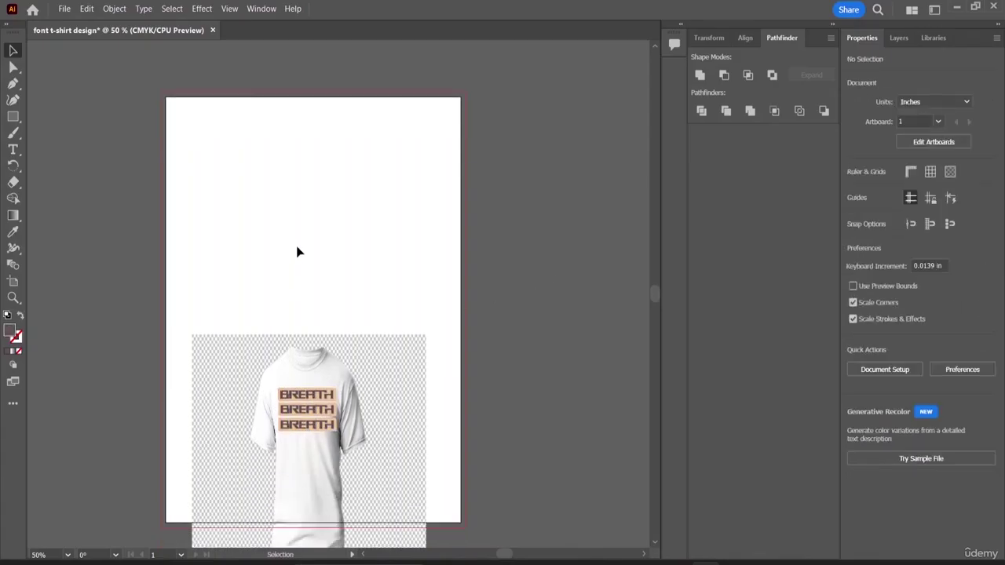
left_click(396, 472)
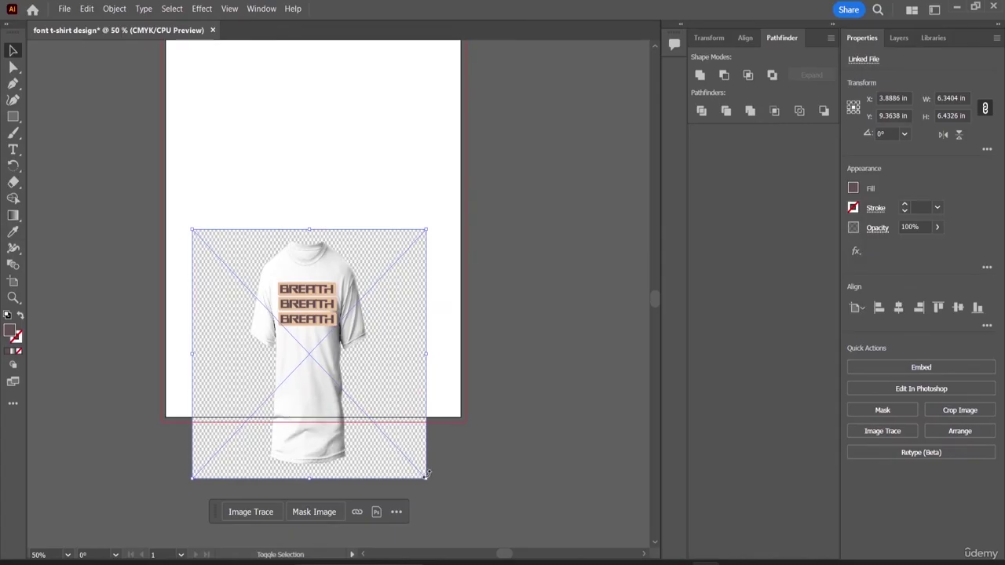
left_click_drag(425, 475, 402, 419)
left_click_drag(349, 385, 386, 388)
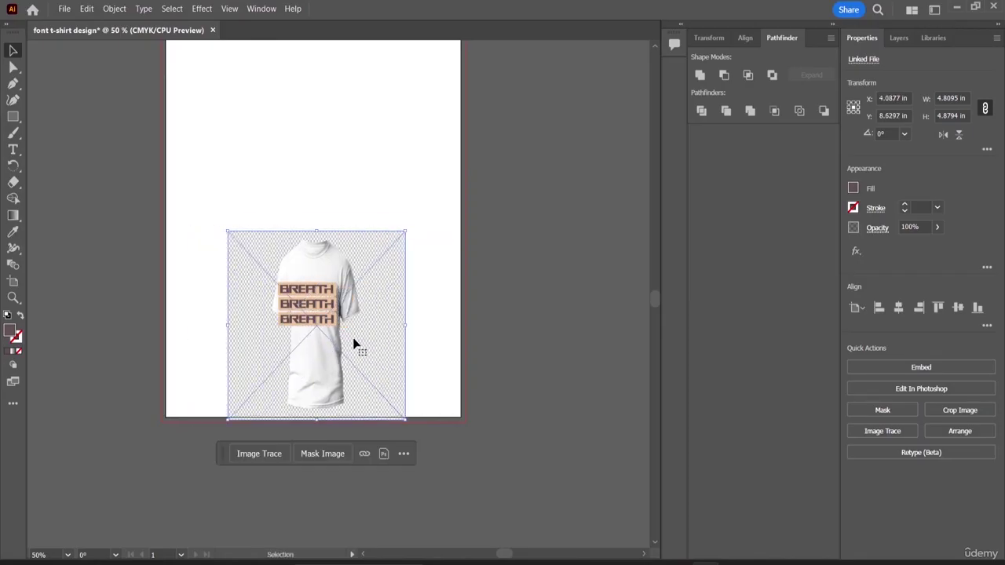
- Shrink the grouped BREATH stack to about 1.11 by 0.78 in and center it on the white t-shirt's chest
left_click(314, 306)
mouse_move(338, 328)
left_mouse_down()
mouse_move(308, 298)
mouse_move(321, 292)
left_mouse_up()
left_click(393, 278)
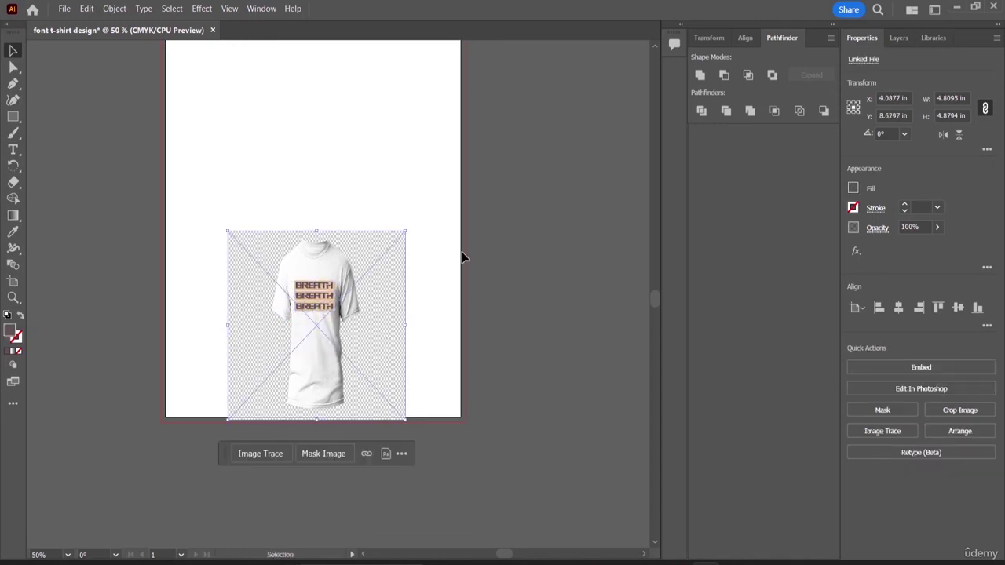
scroll(322, 156, "up", 3)
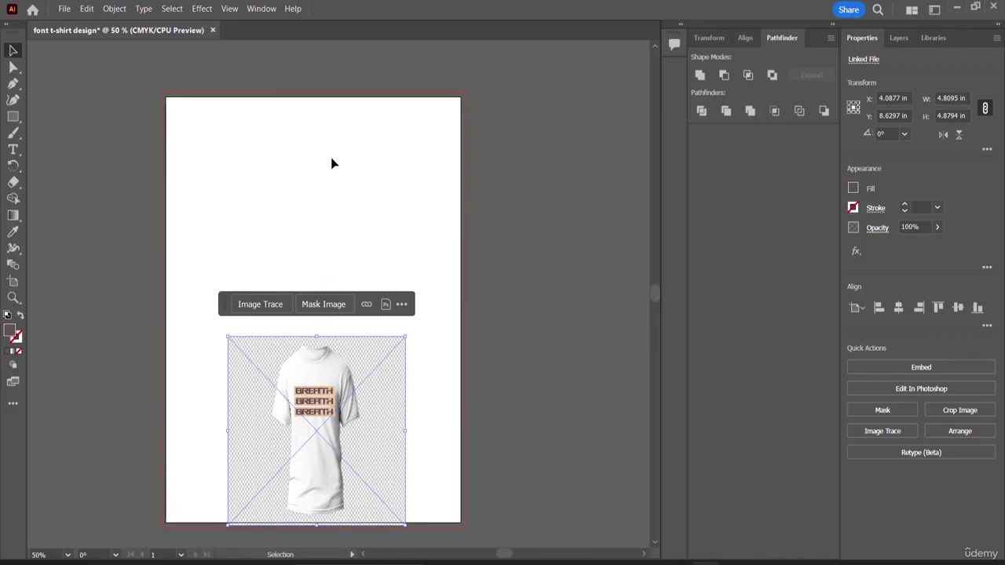
- Switch to File Explorer and extract the isolated-black-t-shirt-front archive in Downloads, replacing the existing files in the destination
left_click(64, 8)
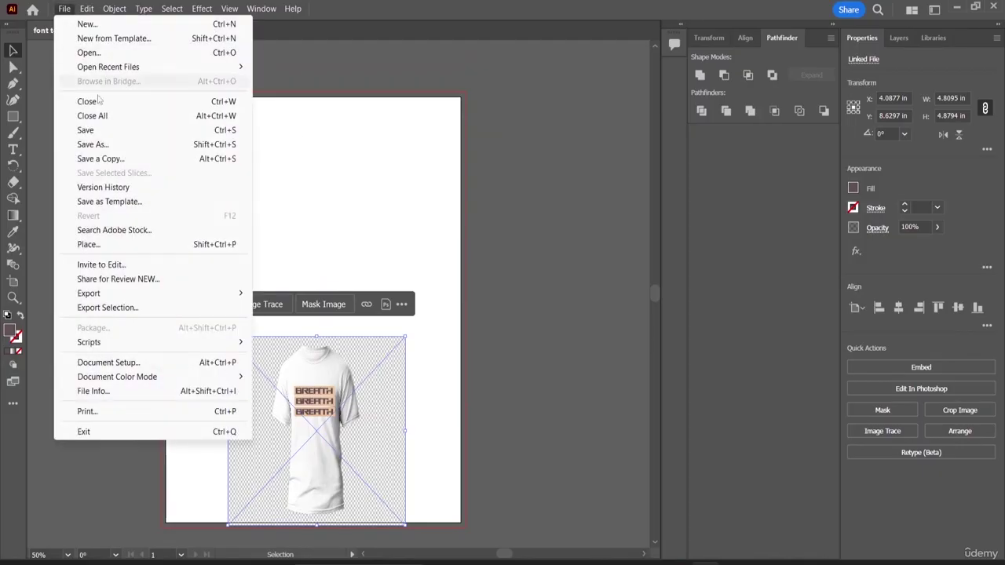
left_click(581, 534)
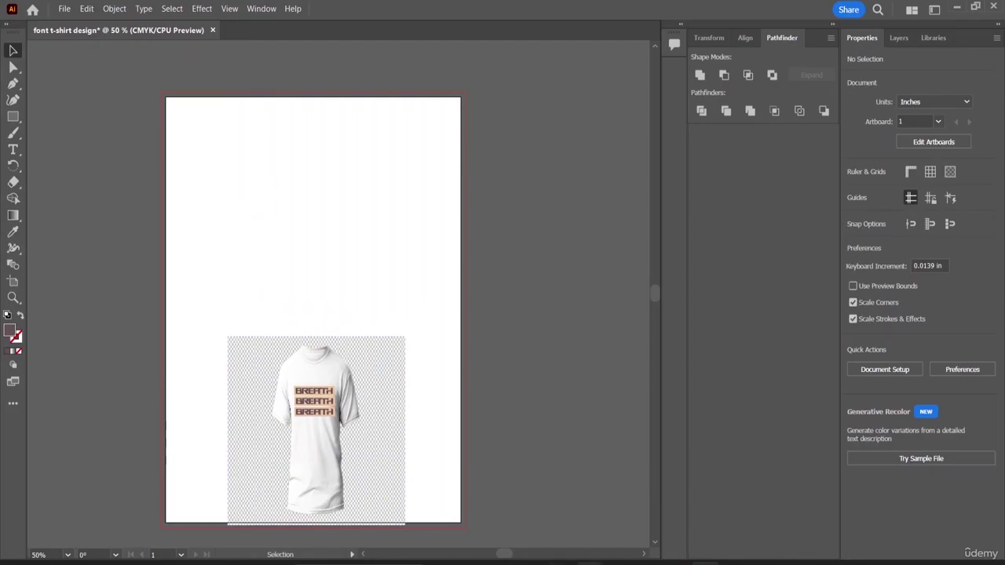
mouse_move(591, 564)
left_click(563, 489)
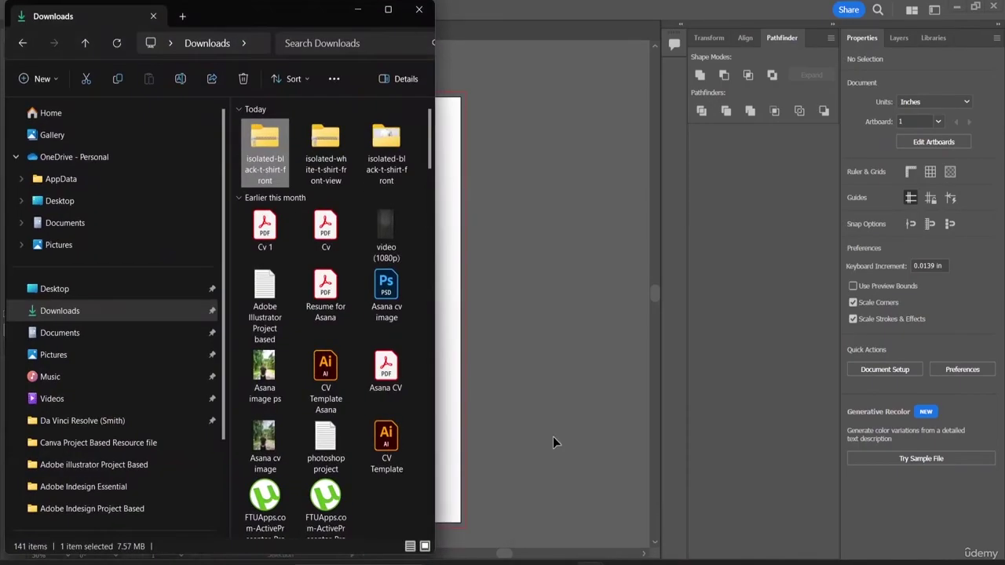
left_click(332, 158)
right_click(332, 158)
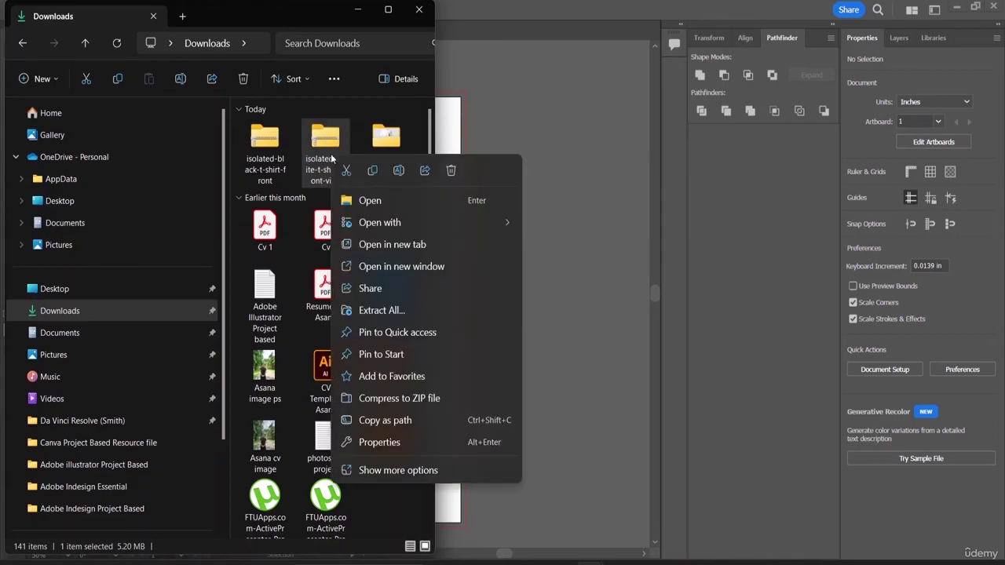
left_click(251, 155)
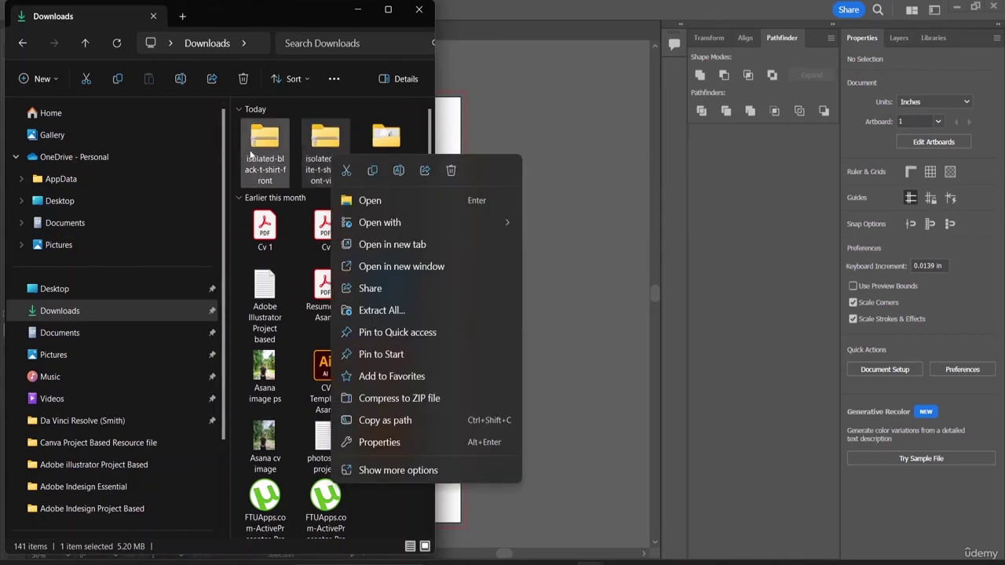
right_click(257, 161)
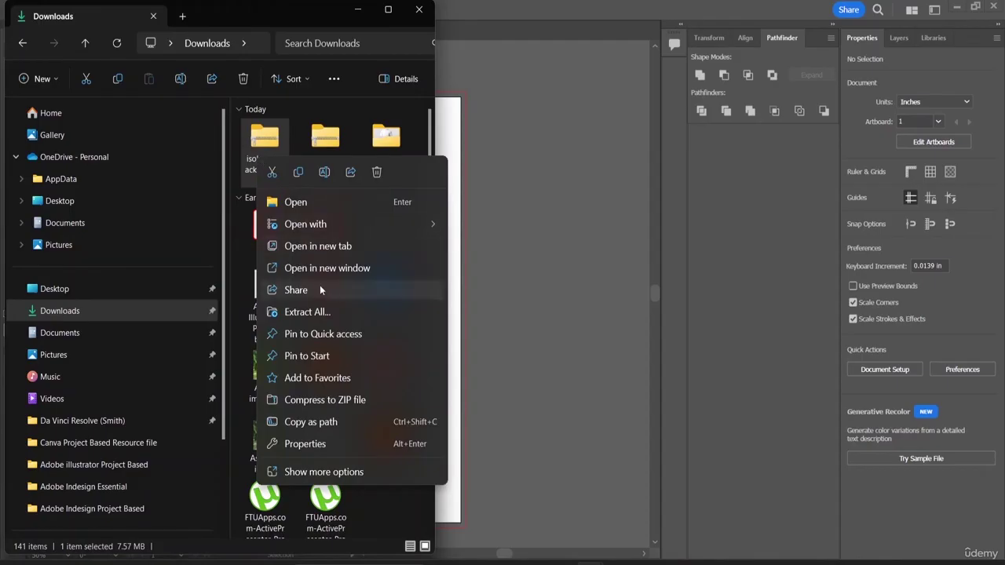
left_click(318, 312)
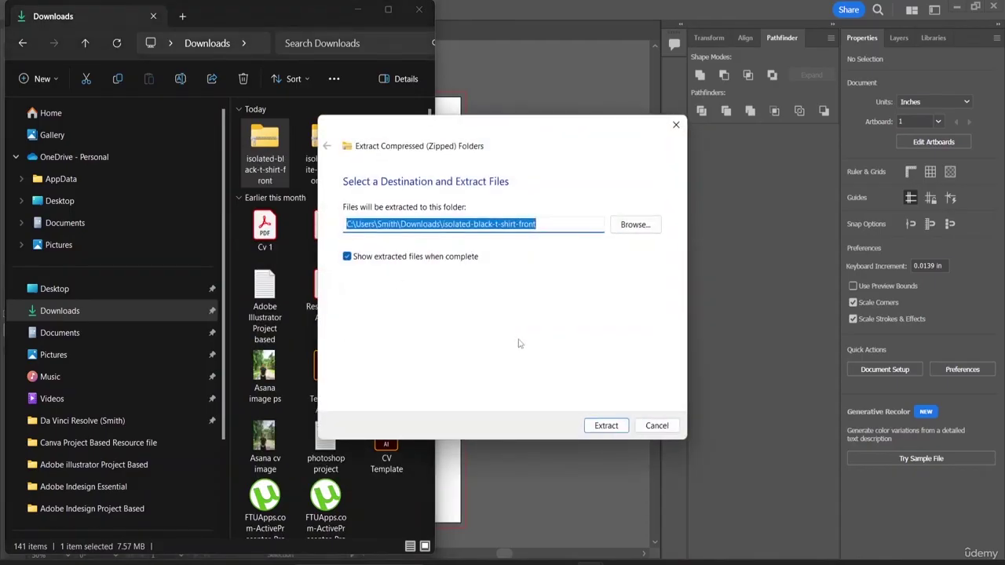
left_click(608, 422)
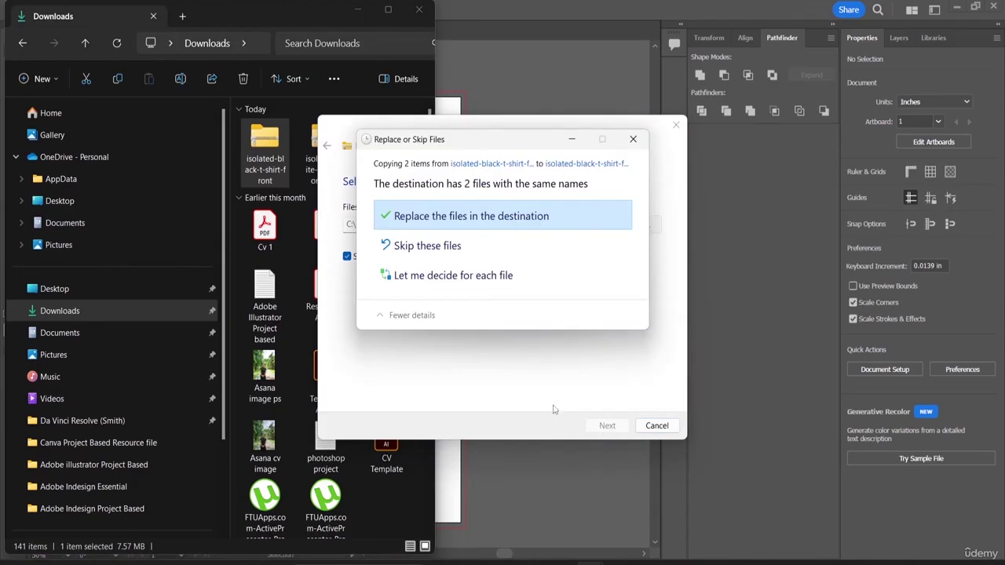
left_click(463, 223)
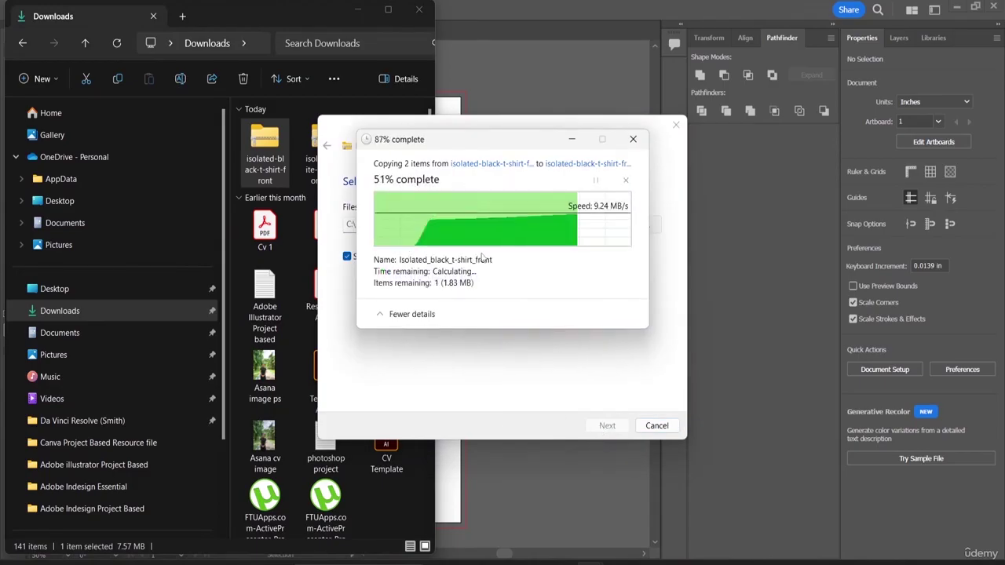
- Check the extracted Isolated_black_t-shirt_front files and close their folder window
left_click(308, 169)
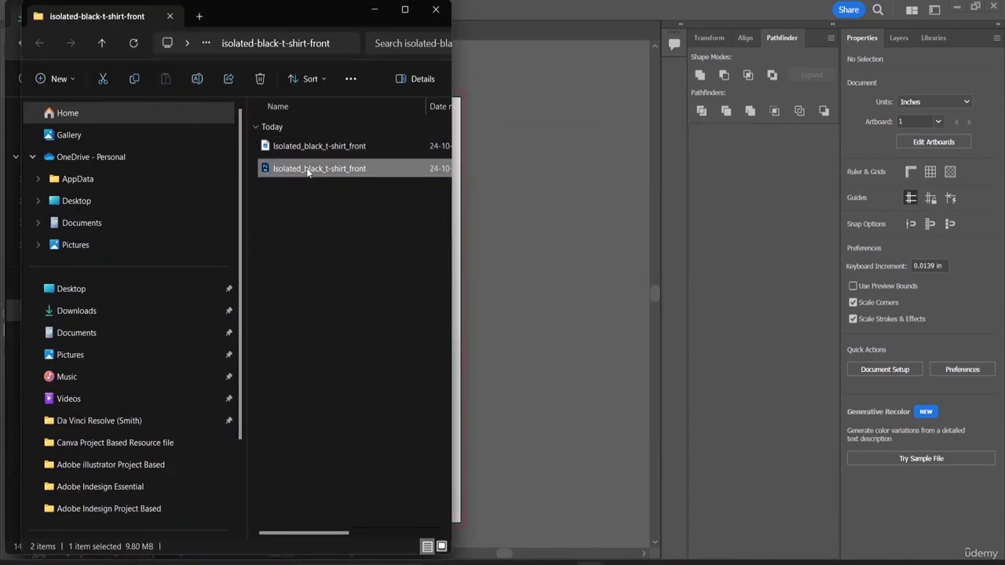
left_click(307, 148)
left_click_drag(307, 147, 422, 179)
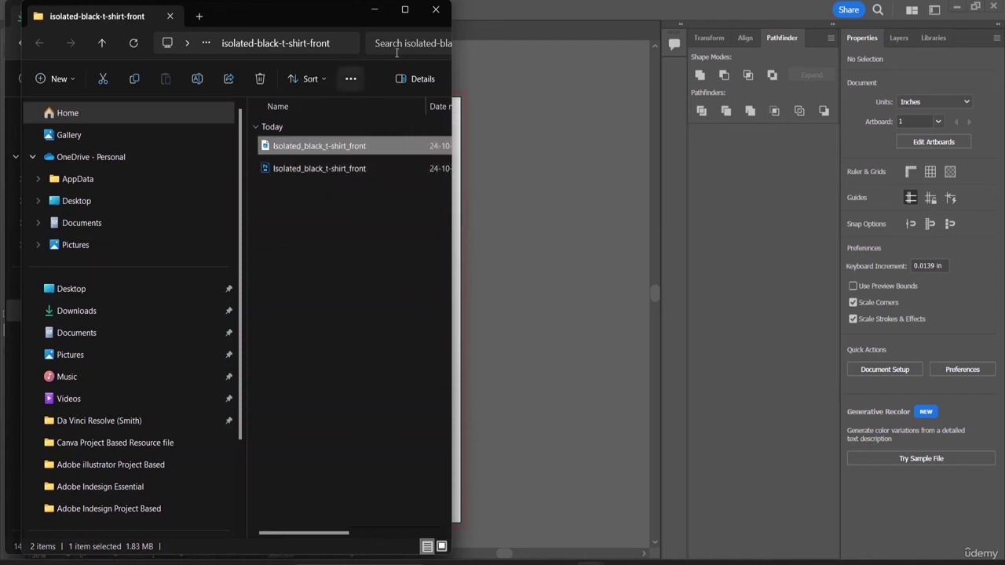
left_click(435, 9)
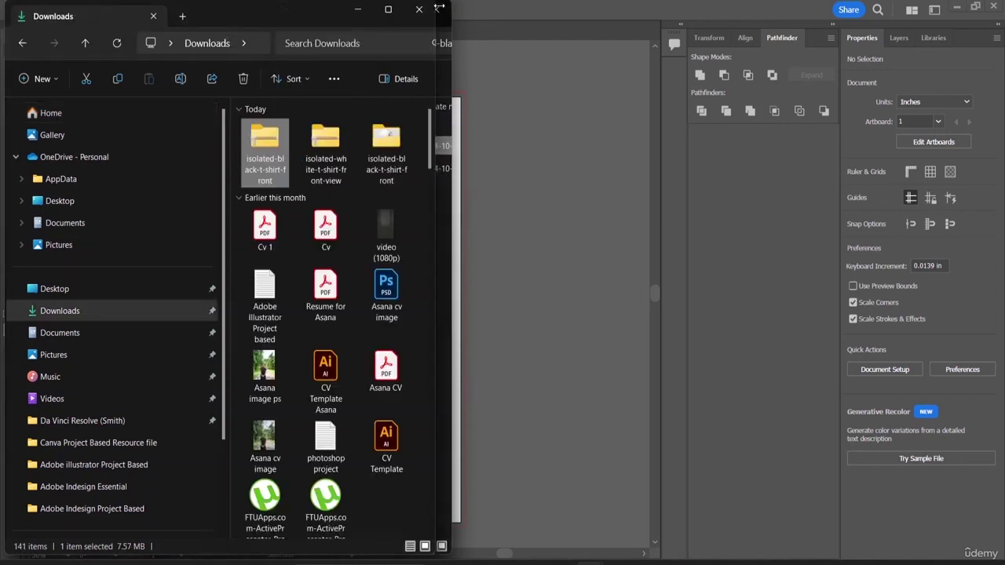
- Extract the isolated-white-t-shirt-front-view archive from Downloads into its own folder
left_click(334, 141)
right_click(334, 142)
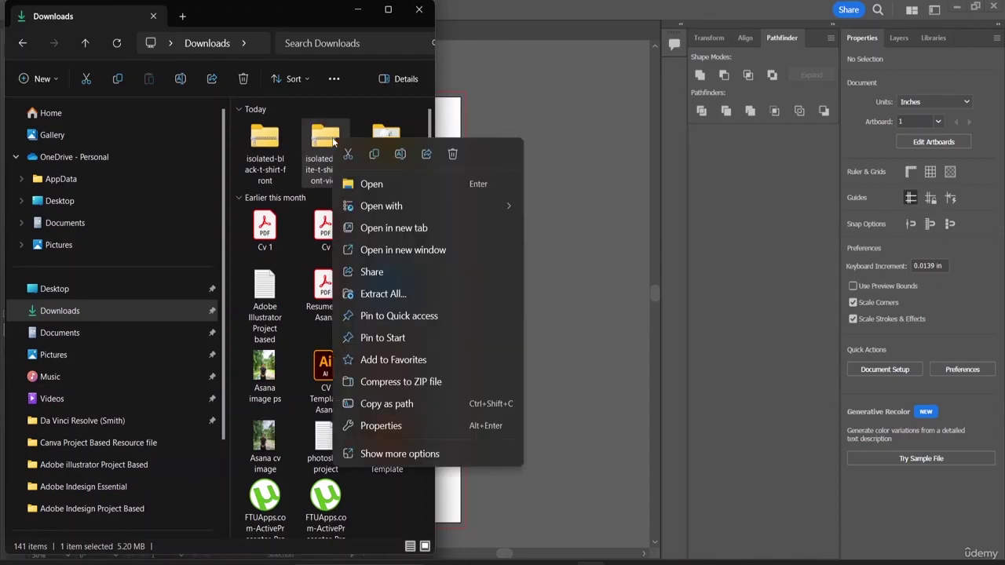
left_click(398, 296)
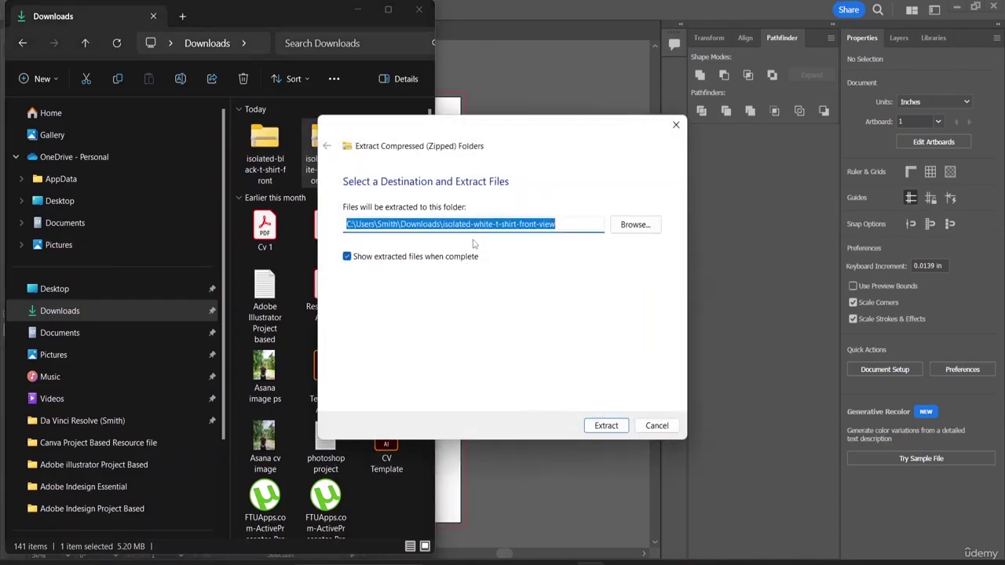
left_click(607, 432)
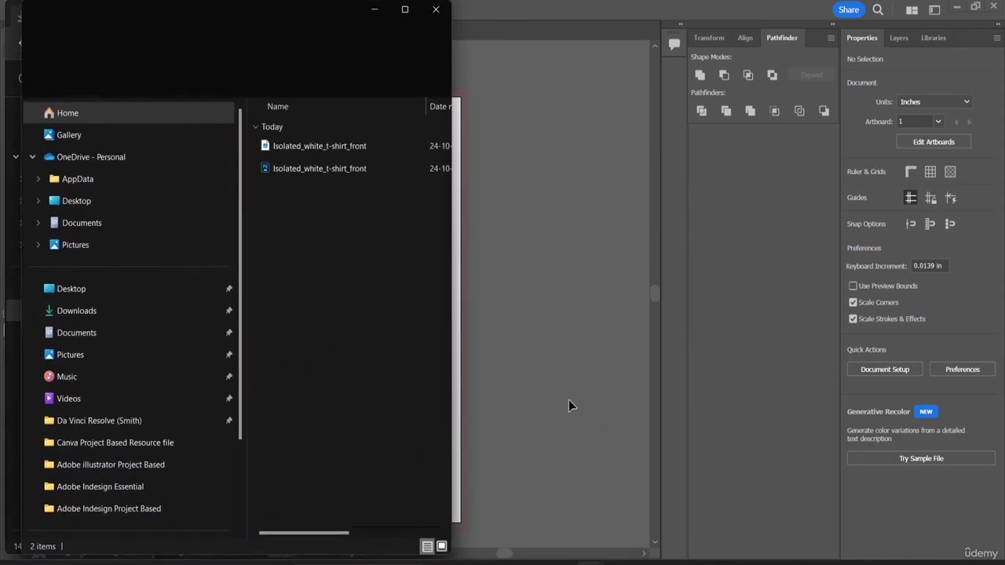
- Select the extracted Isolated_white_t-shirt_front JPG, return to Illustrator and update the missing or modified links
left_click(341, 146)
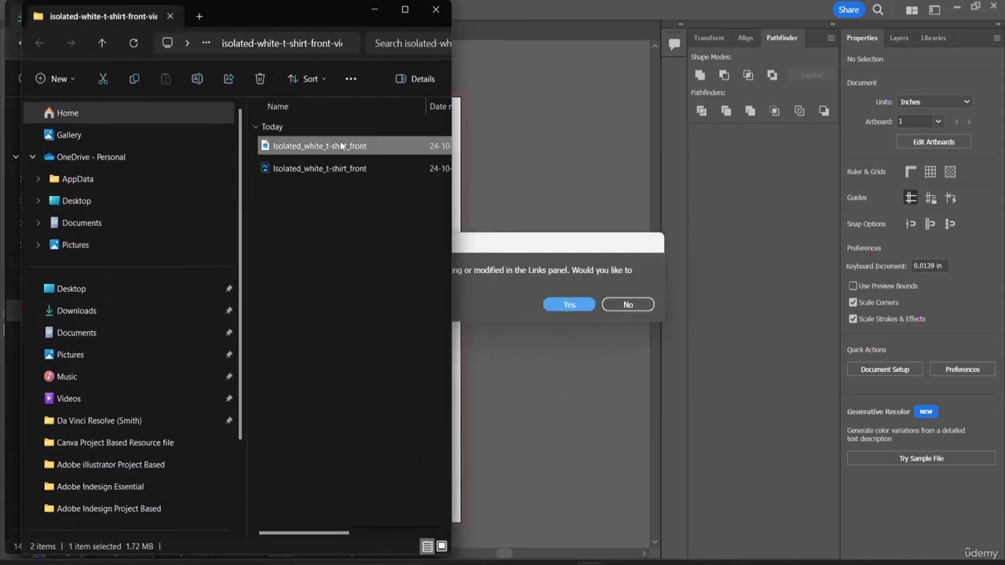
left_click_drag(493, 182, 362, 146)
left_click(571, 315)
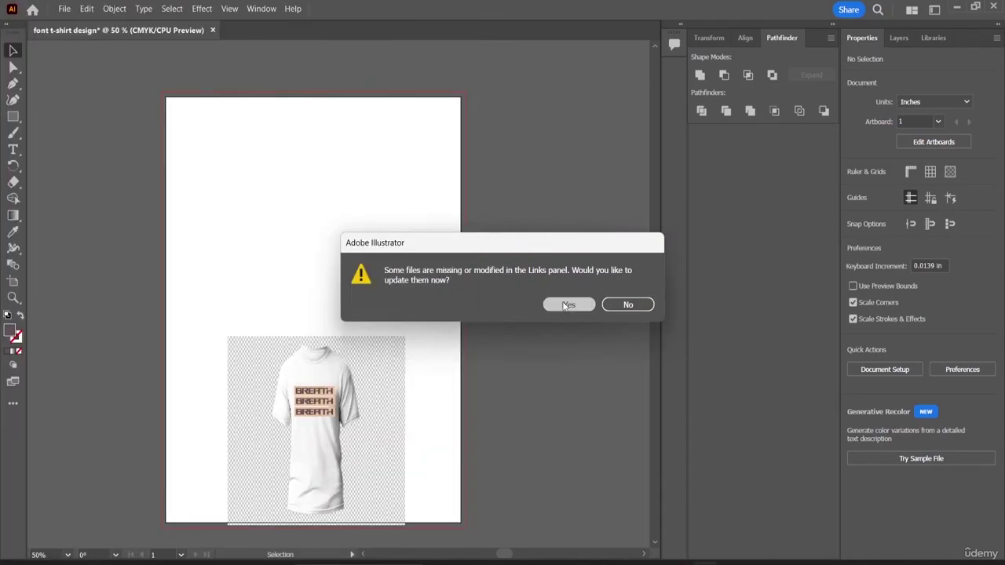
left_click(569, 304)
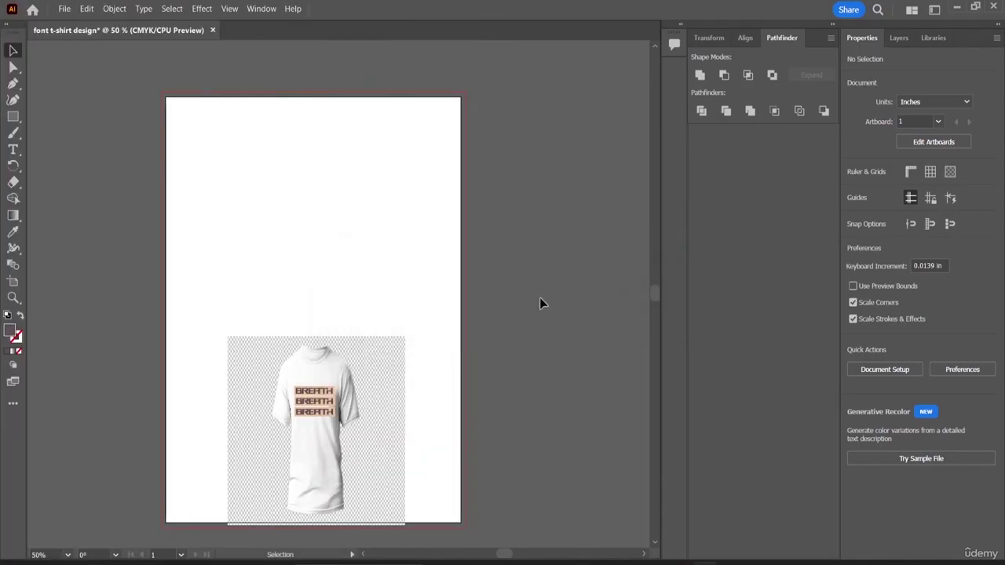
- Place the Isolated_white_t-shirt_front JPG as a linked image about 5.32 by 3.55 in on the artboard's upper half
left_click(65, 8)
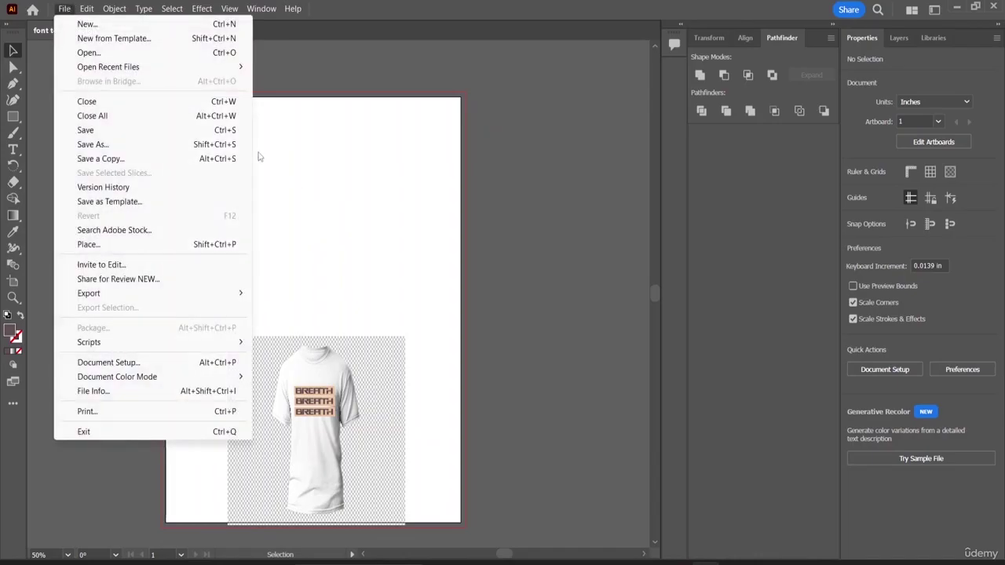
left_click(125, 245)
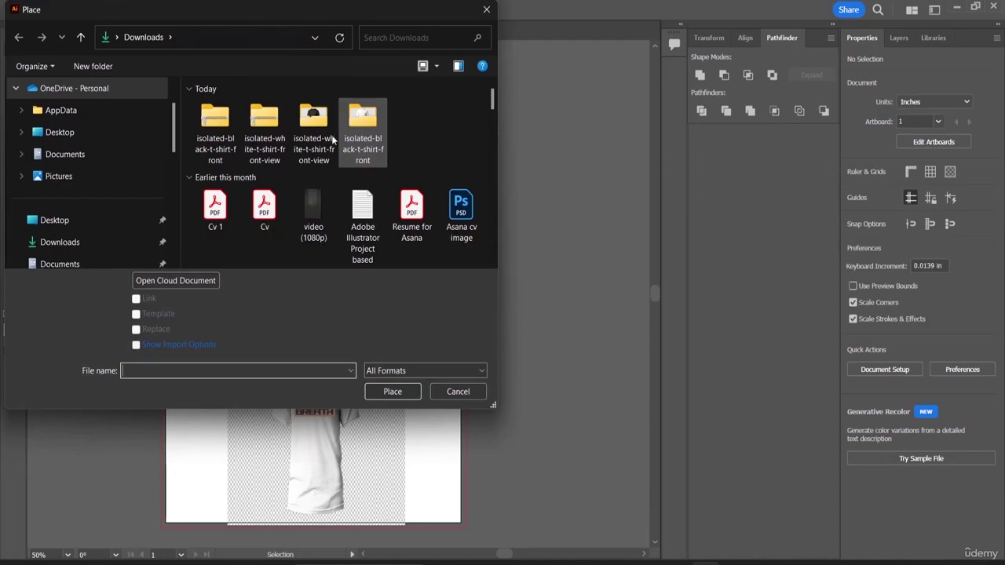
double_click(314, 126)
left_click(294, 127)
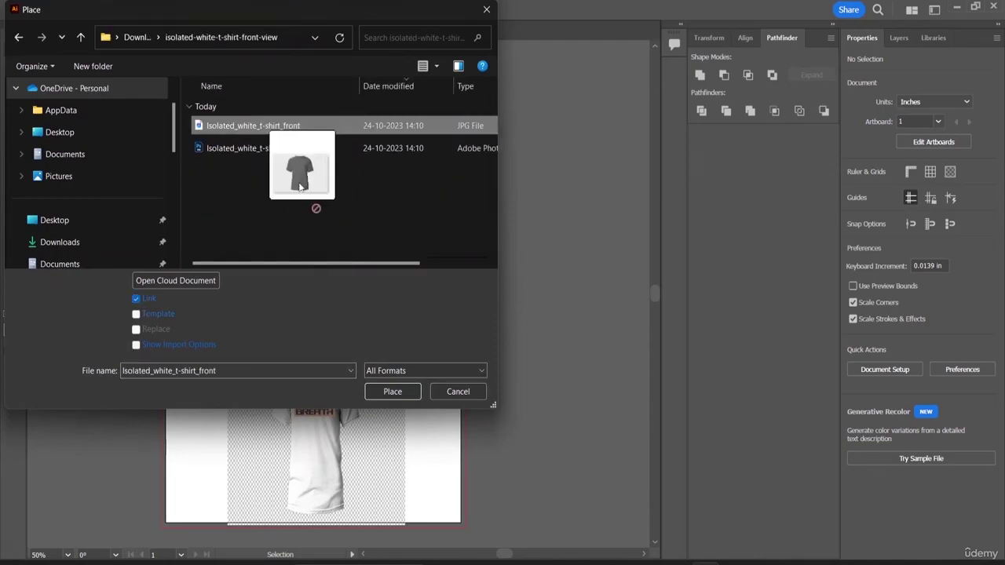
left_click(391, 392)
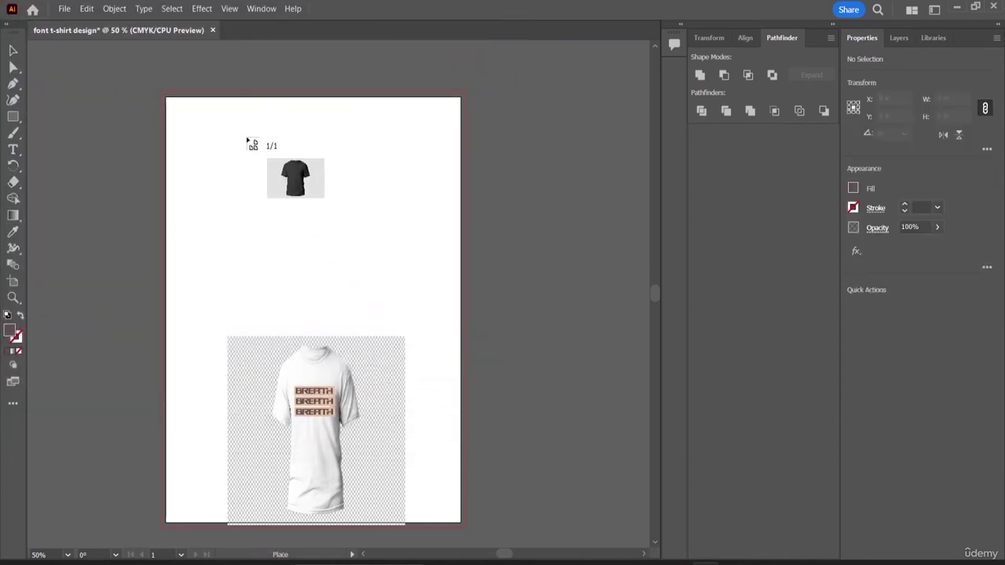
left_click_drag(225, 128, 423, 430)
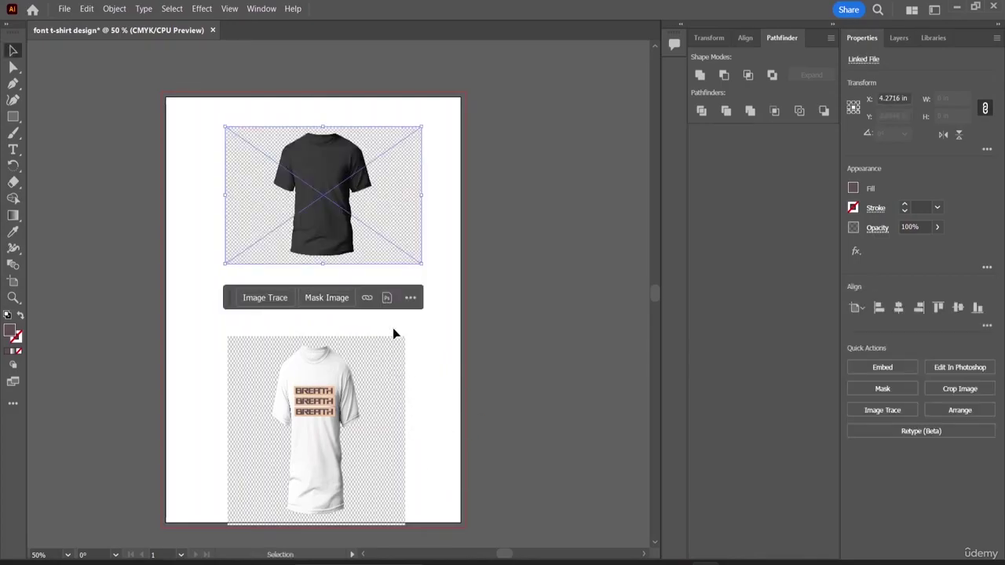
- Duplicate the BREATH stack from the white t-shirt onto the black t-shirt's chest
left_click(320, 408)
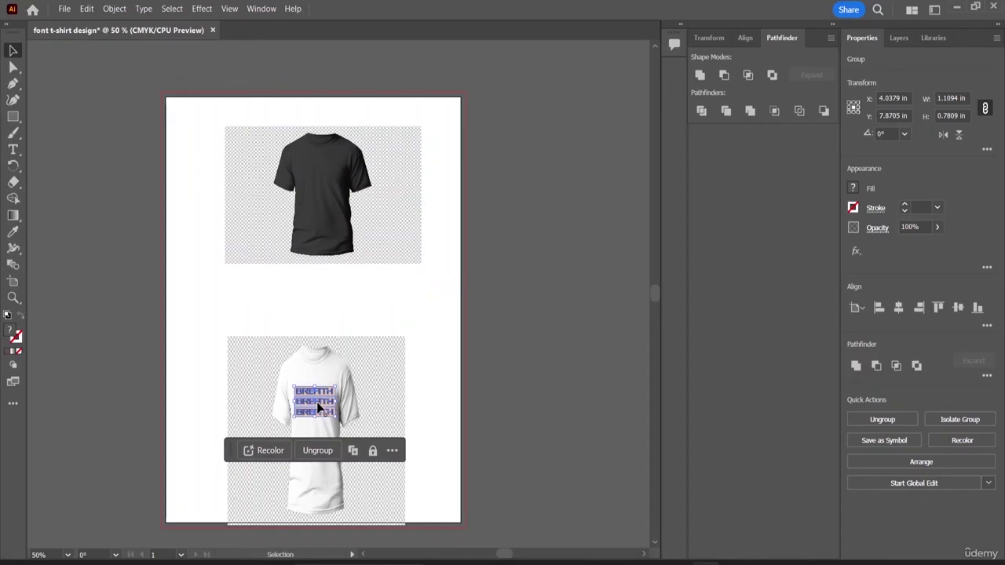
left_click_drag(319, 406, 329, 177)
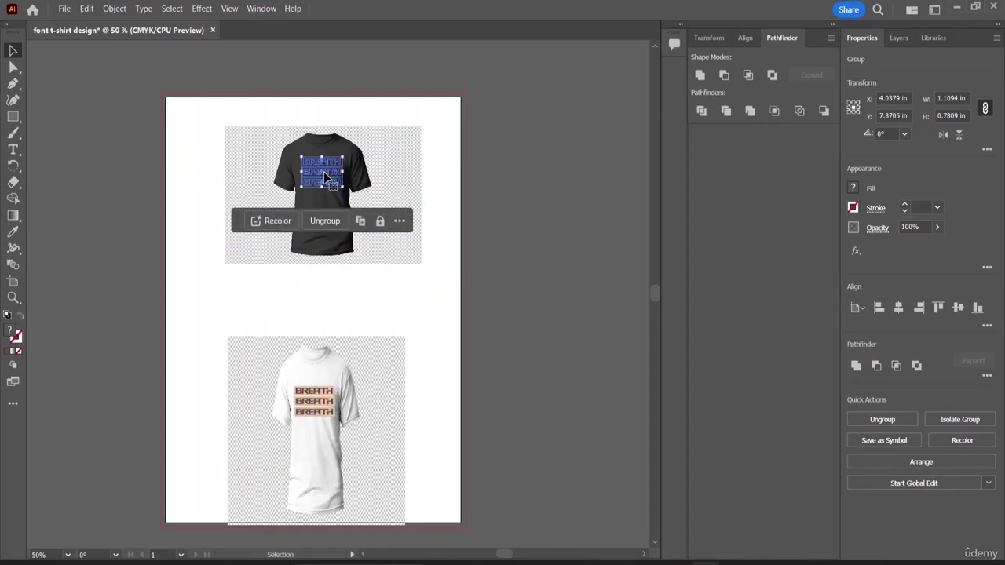
left_click(521, 191)
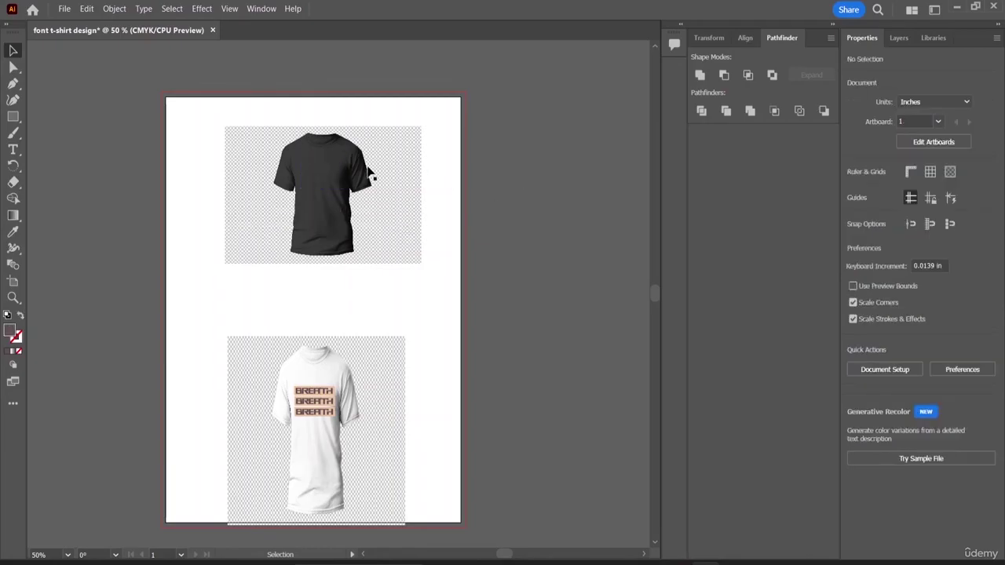
- Send the black t-shirt image to the back, behind the copied BREATH lettering
left_click(330, 183)
right_click(333, 201)
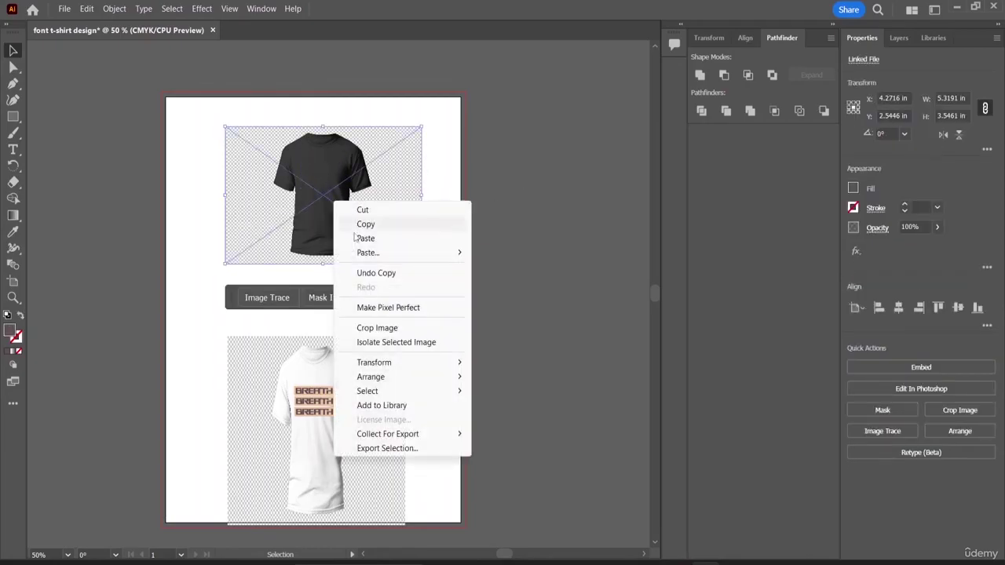
mouse_move(402, 380)
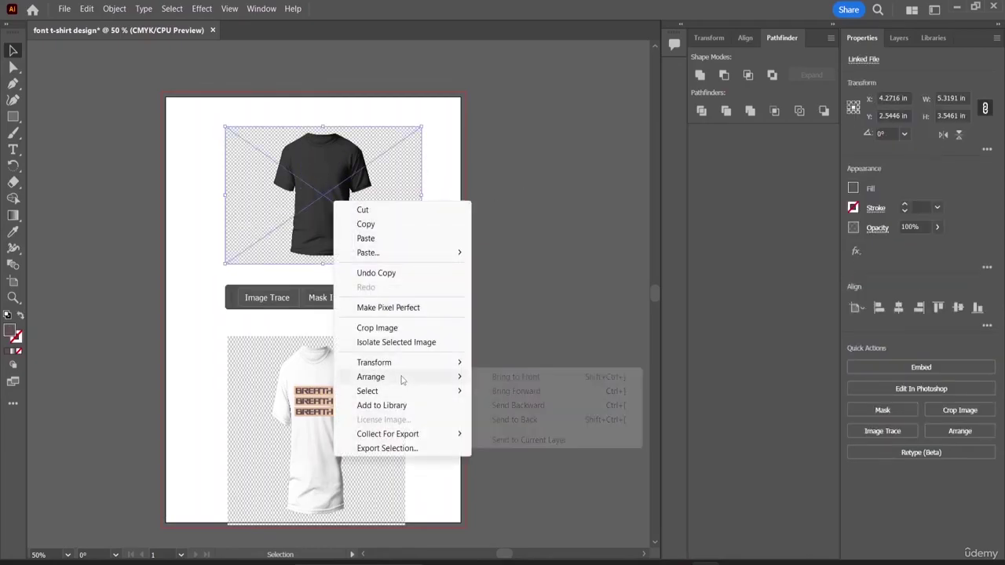
left_click(526, 419)
left_click(516, 239)
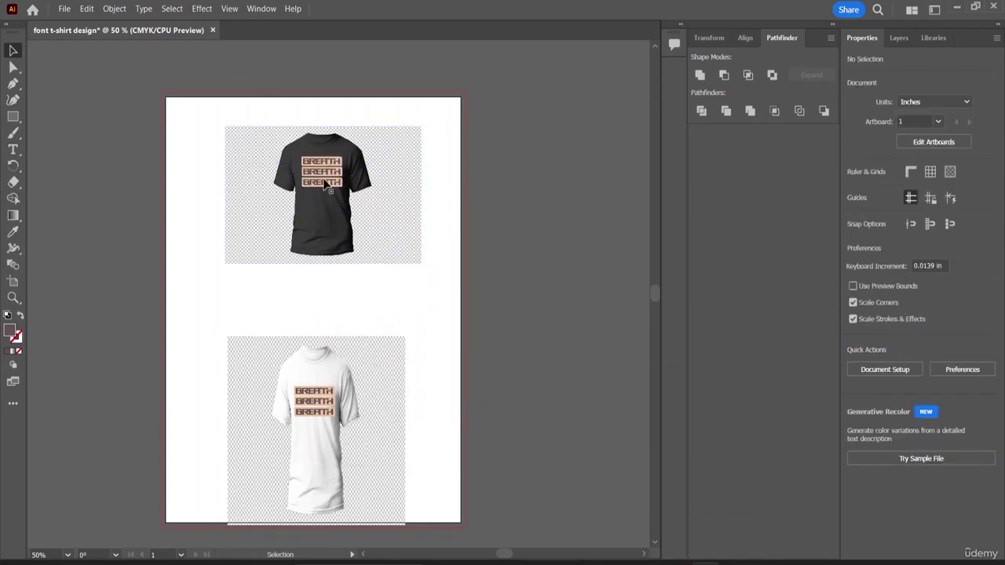
left_click(323, 178)
left_click(502, 177)
left_click(339, 179)
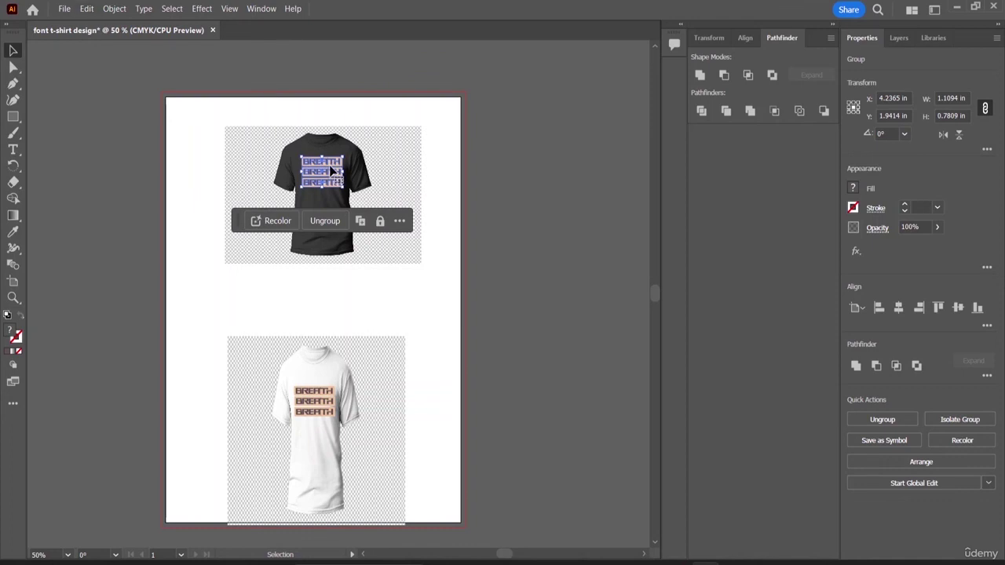
left_click(86, 8)
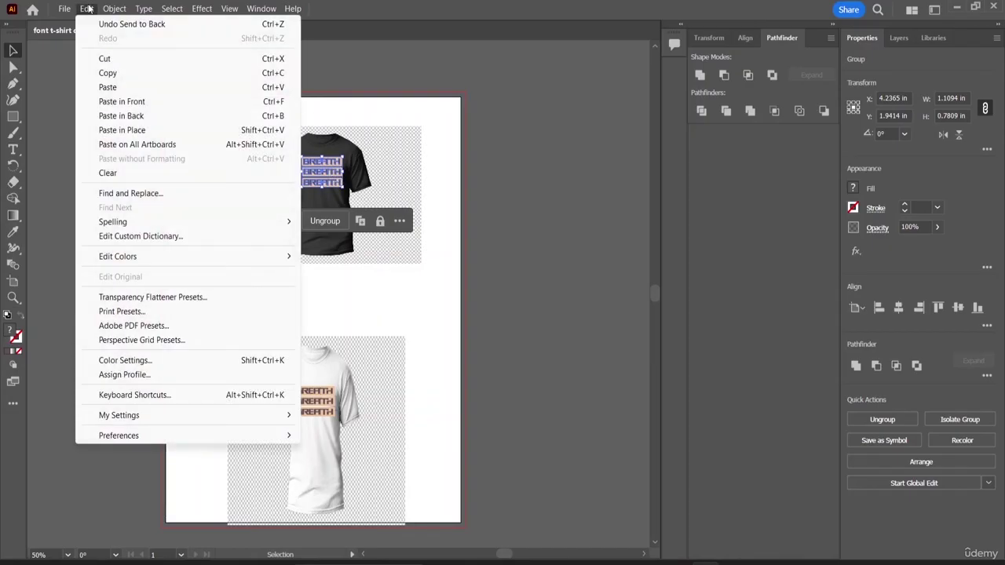
mouse_move(123, 14)
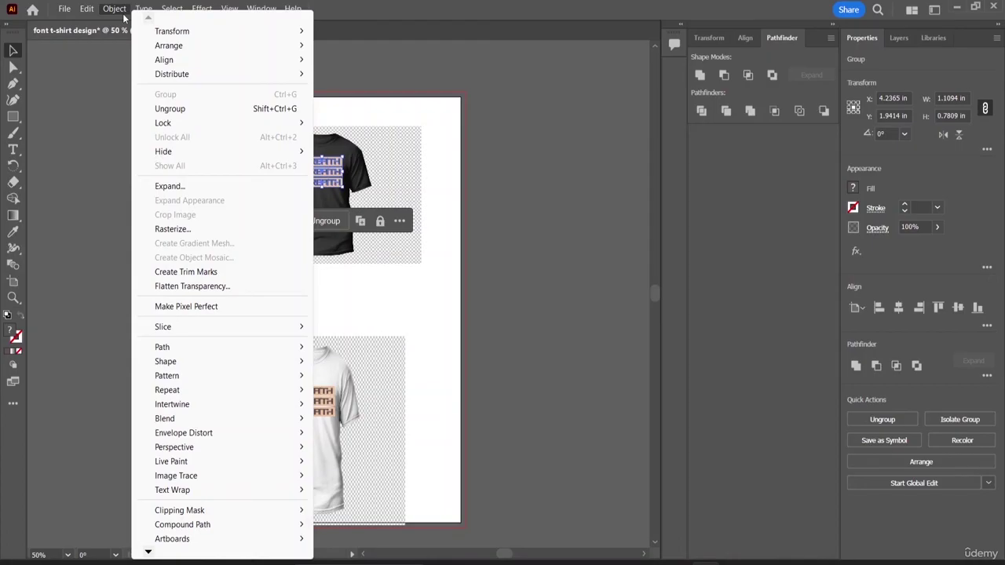
left_click(382, 60)
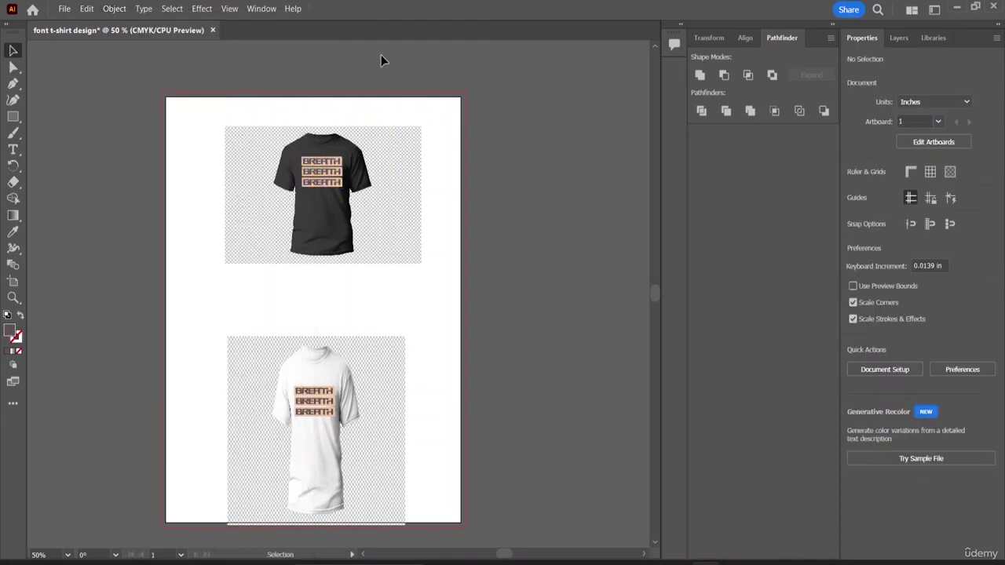
- Shear the BREATH stack on the black t-shirt along the horizontal axis so its rows slant to the right
left_click(318, 176)
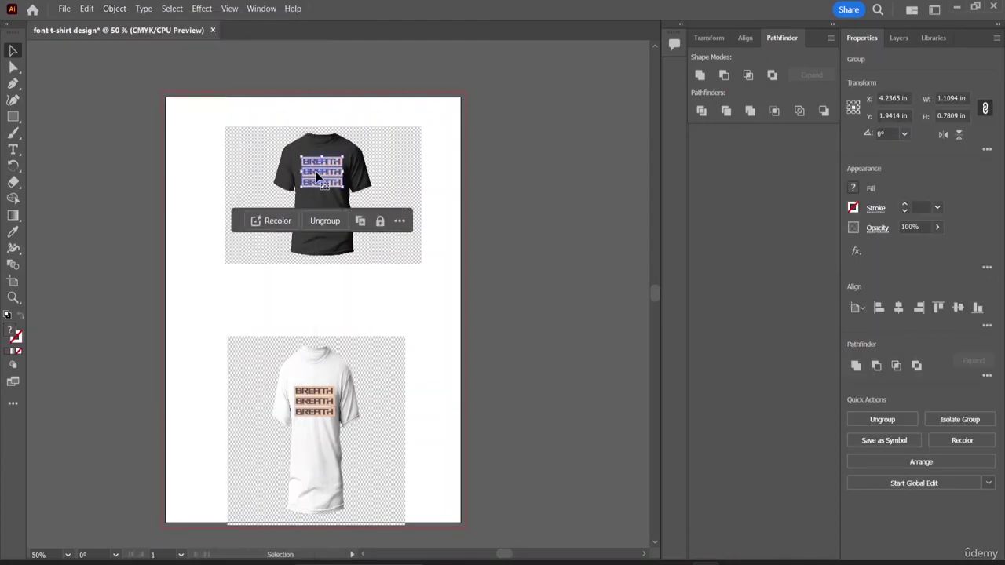
double_click(318, 176)
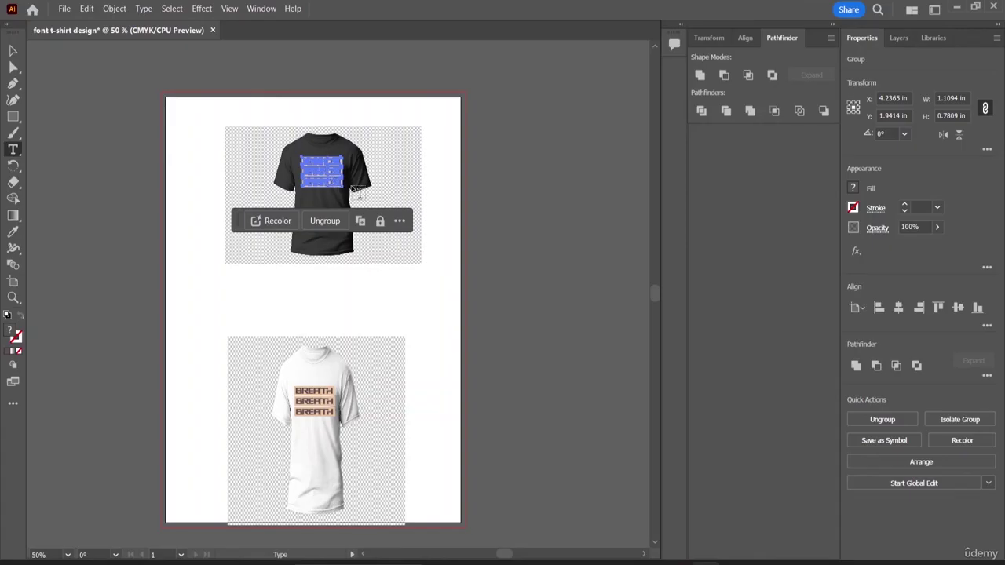
left_click(11, 50)
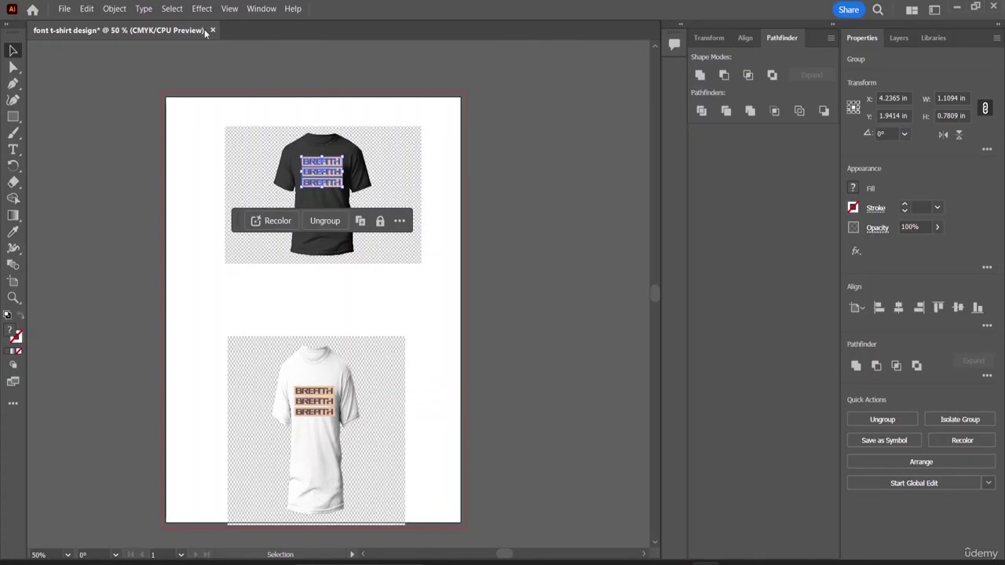
left_click(114, 8)
mouse_move(157, 31)
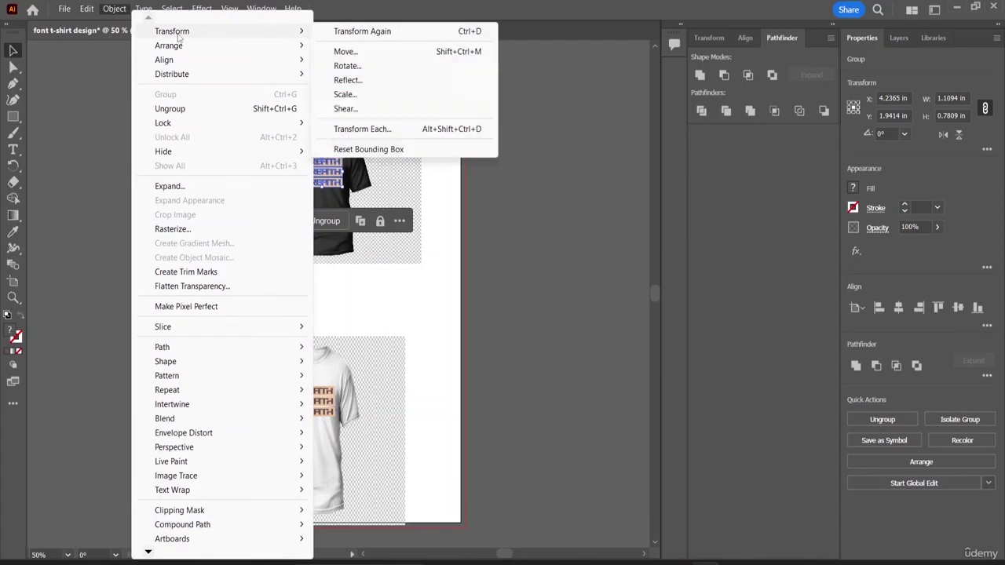
left_click(346, 108)
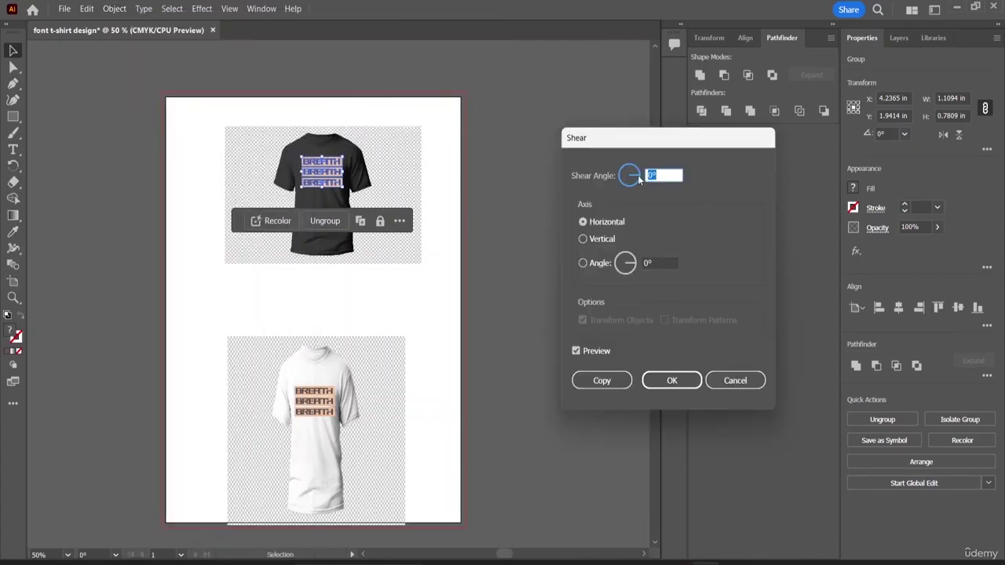
type("8")
key("Tab")
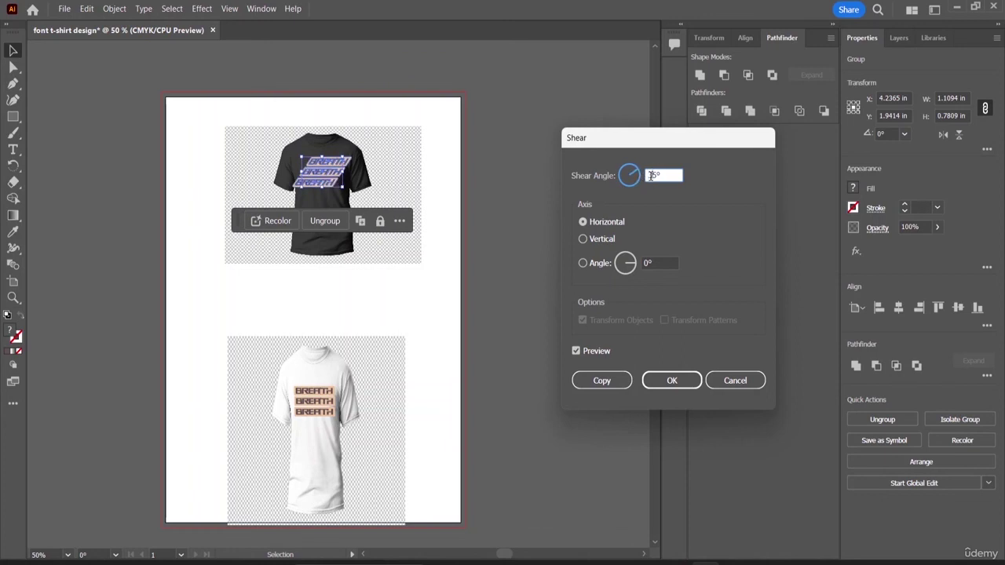
type("2")
key("Return")
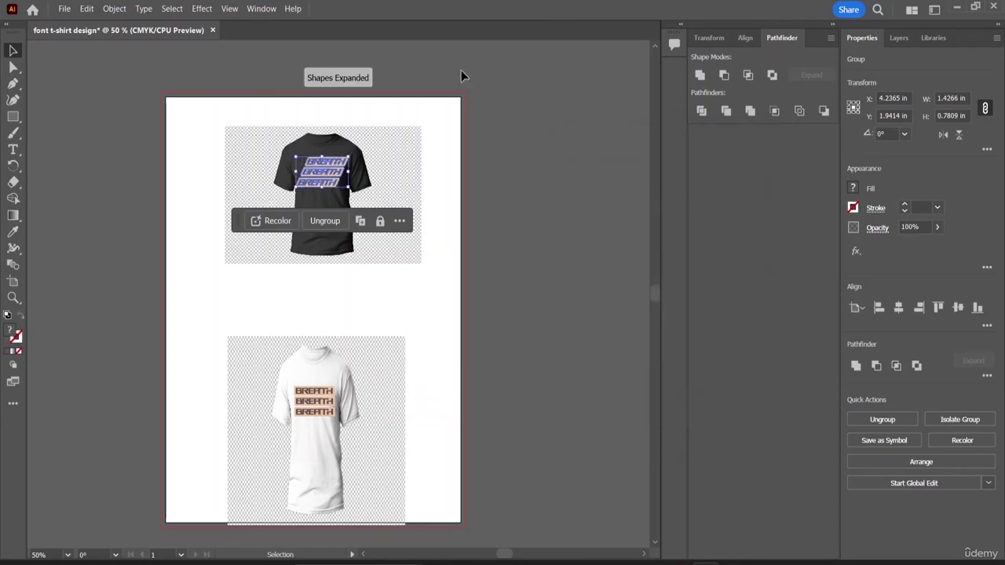
- Resize the slanted BREATH stack to about 1.33 by 0.75 in and place it on the black t-shirt's chest
mouse_move(316, 181)
left_mouse_down()
mouse_move(346, 199)
mouse_move(319, 172)
left_mouse_up()
left_click(549, 159)
left_click(433, 182)
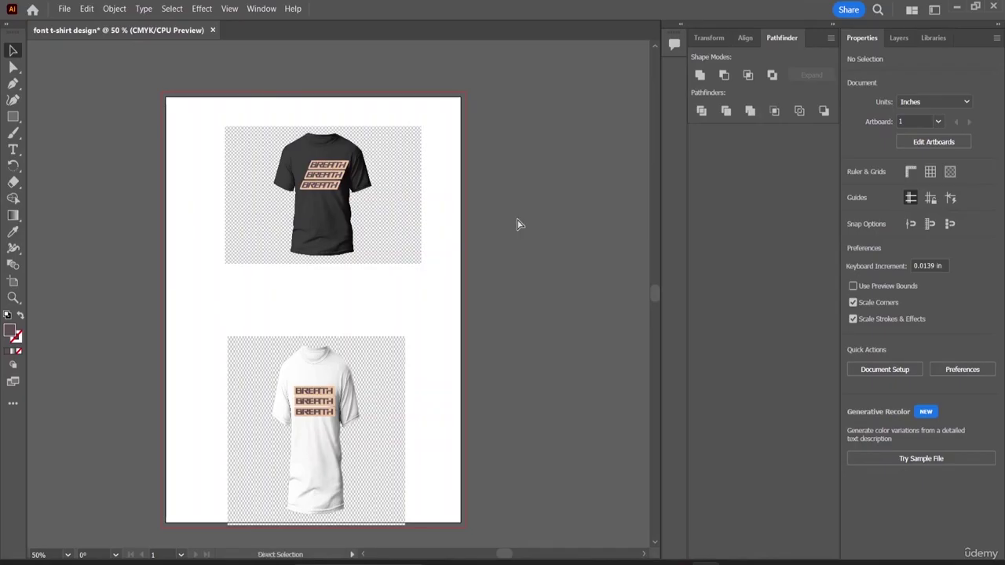
key("ctrl+1")
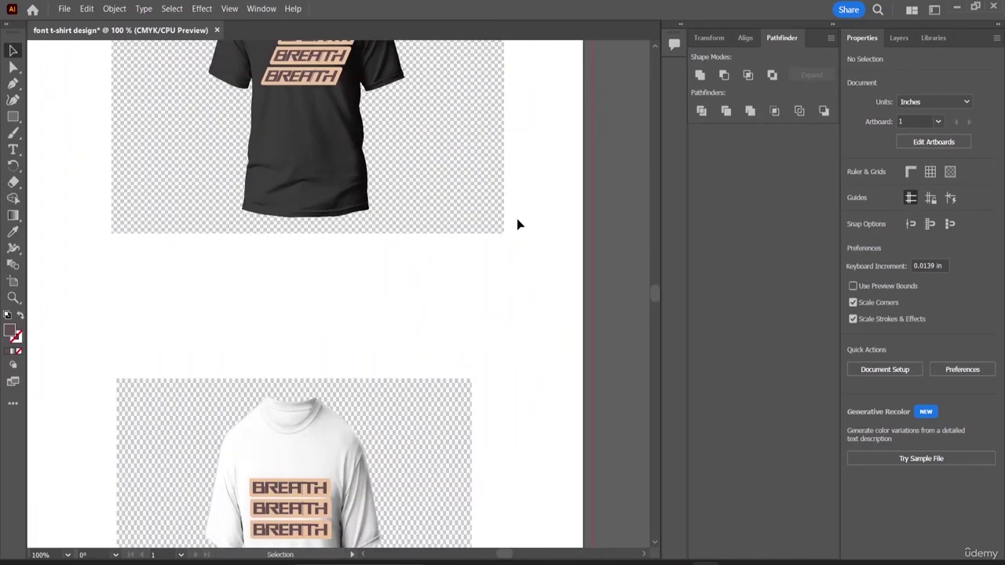
scroll(518, 223, "up", 3)
left_click(318, 186)
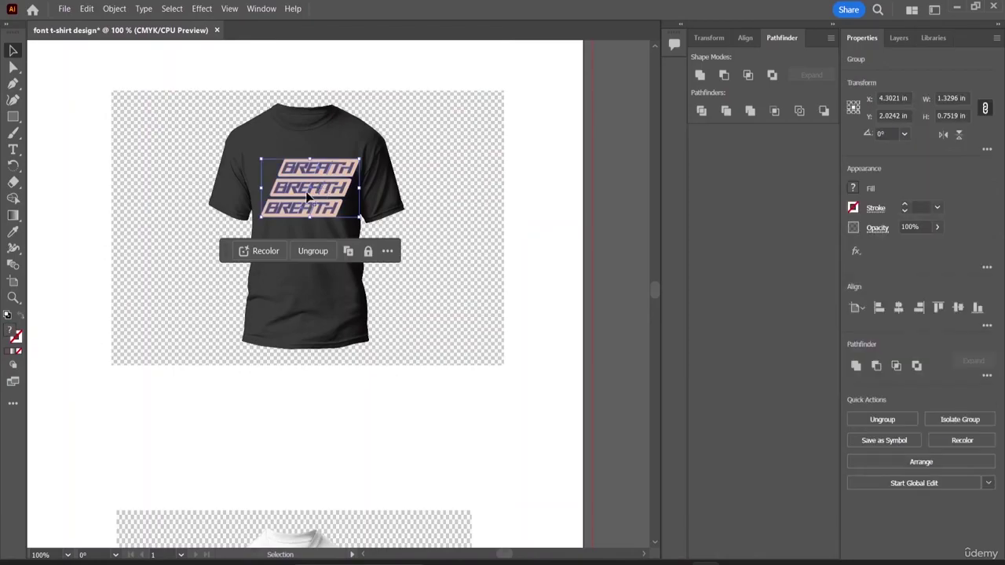
left_click(13, 216)
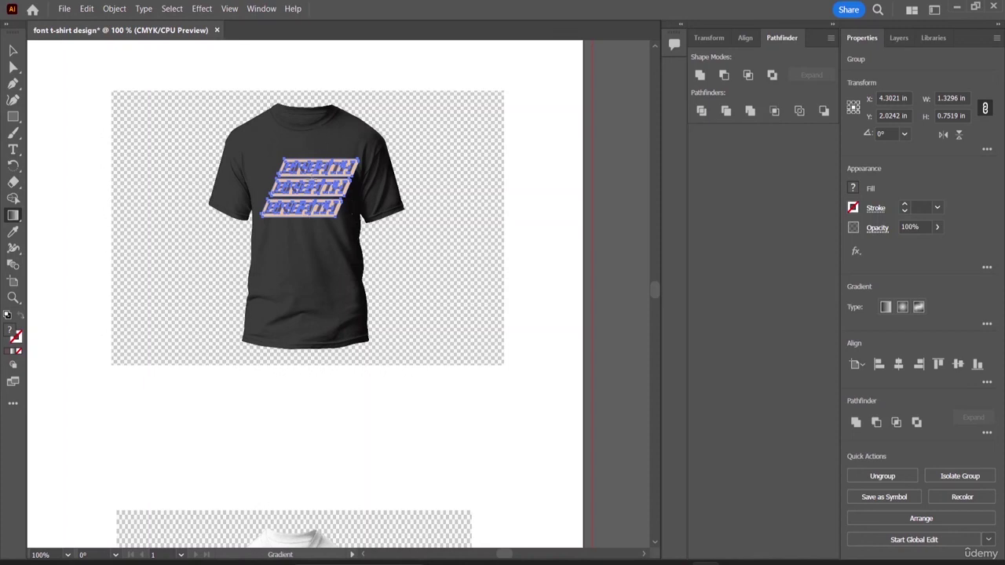
key("v")
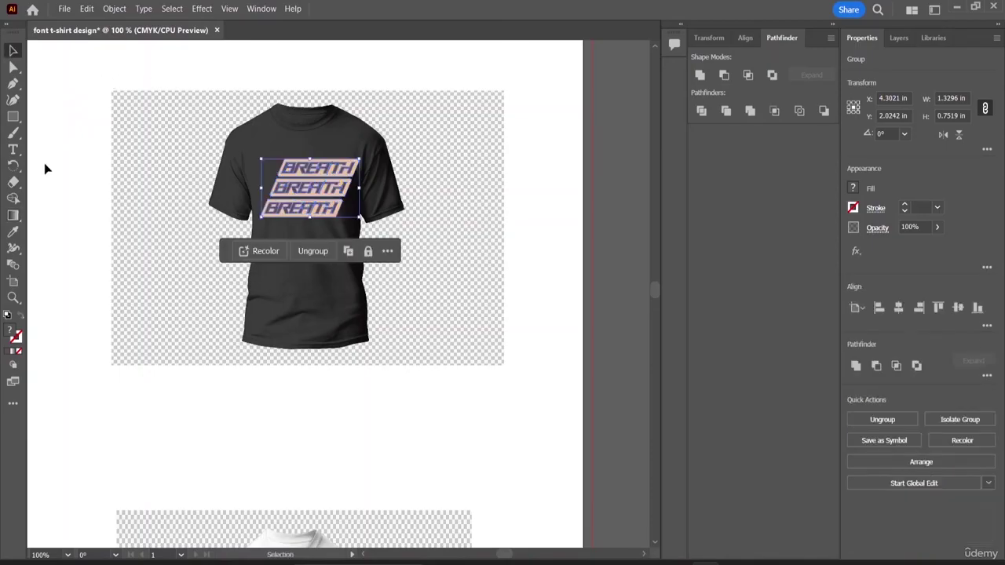
left_click_drag(13, 216, 60, 219)
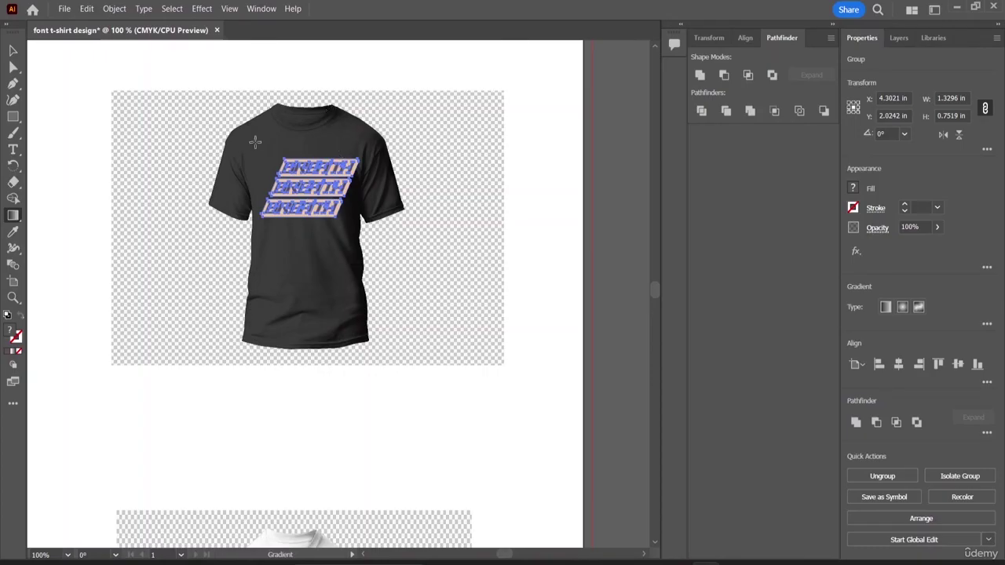
double_click(13, 51)
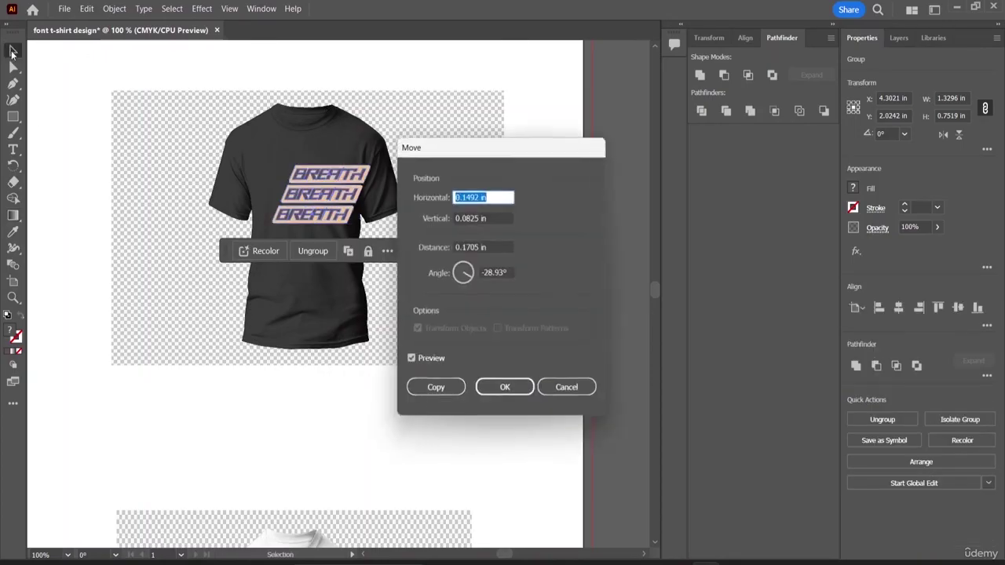
left_click(572, 393)
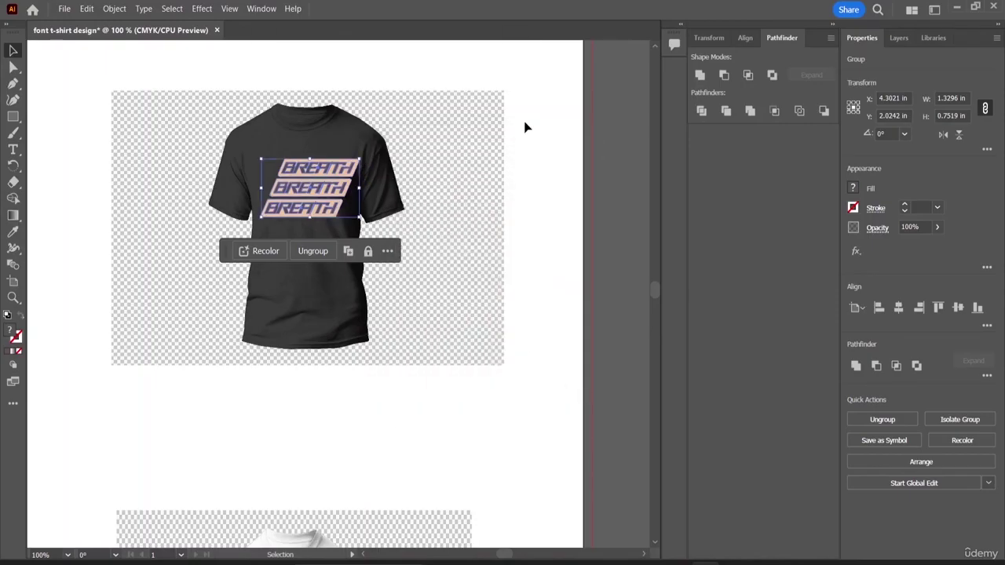
- Ungroup the slanted BREATH stack on the black t-shirt
left_click(527, 128)
left_click(338, 184)
left_click(308, 254)
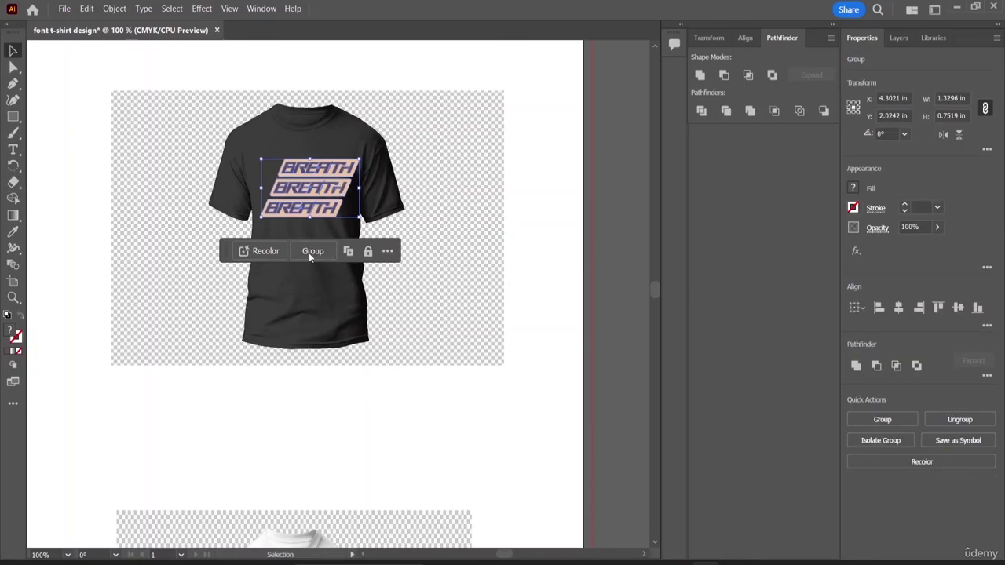
left_click(548, 184)
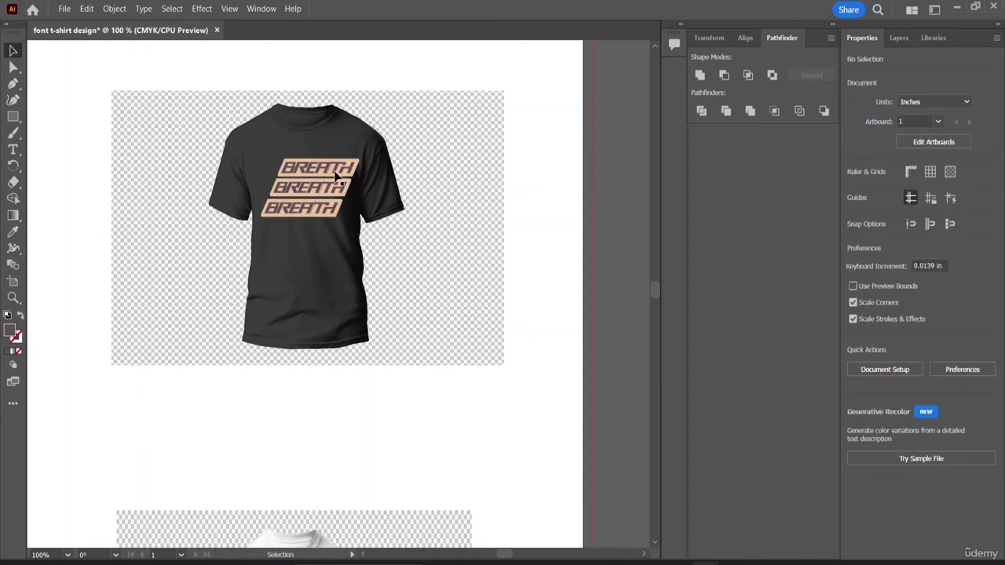
left_click(337, 173)
left_click(556, 187)
key("g")
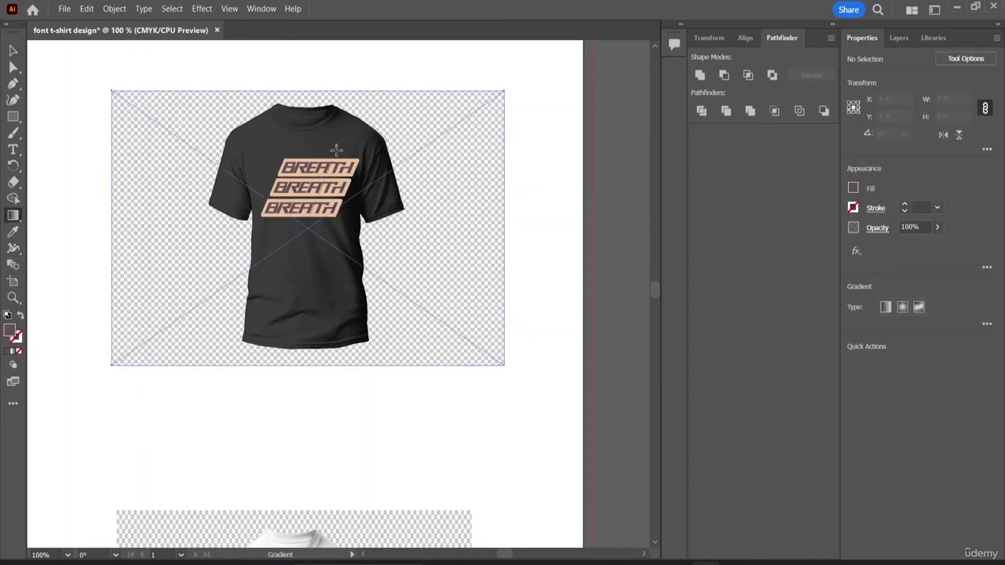
left_click(310, 224)
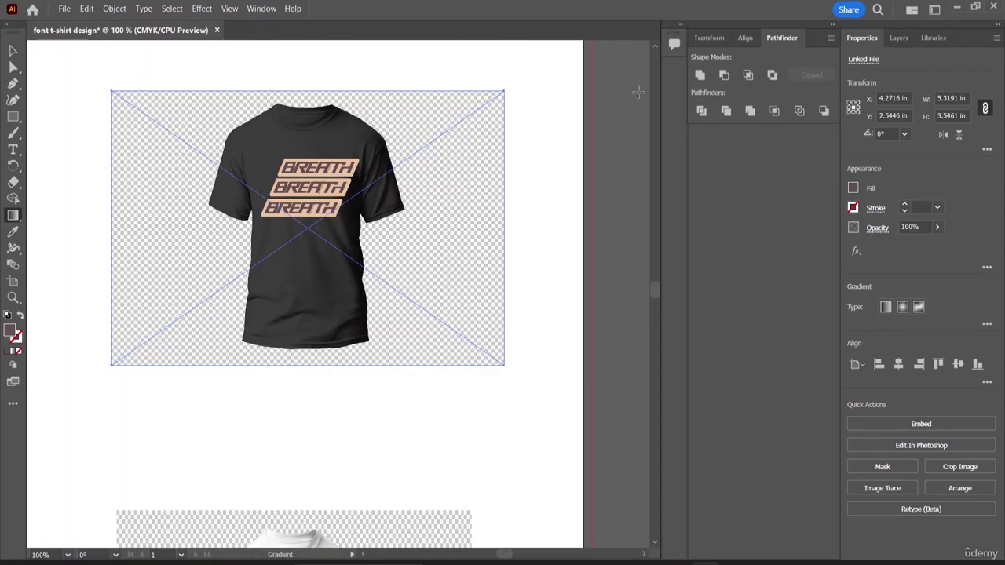
- Move the black t-shirt image down the artboard and the three slanted BREATH rows onto the blank area above it
left_click(12, 50)
left_click(130, 78)
left_click_drag(438, 206, 432, 306)
mouse_move(319, 169)
left_mouse_down()
mouse_move(335, 74)
mouse_move(321, 168)
left_mouse_up()
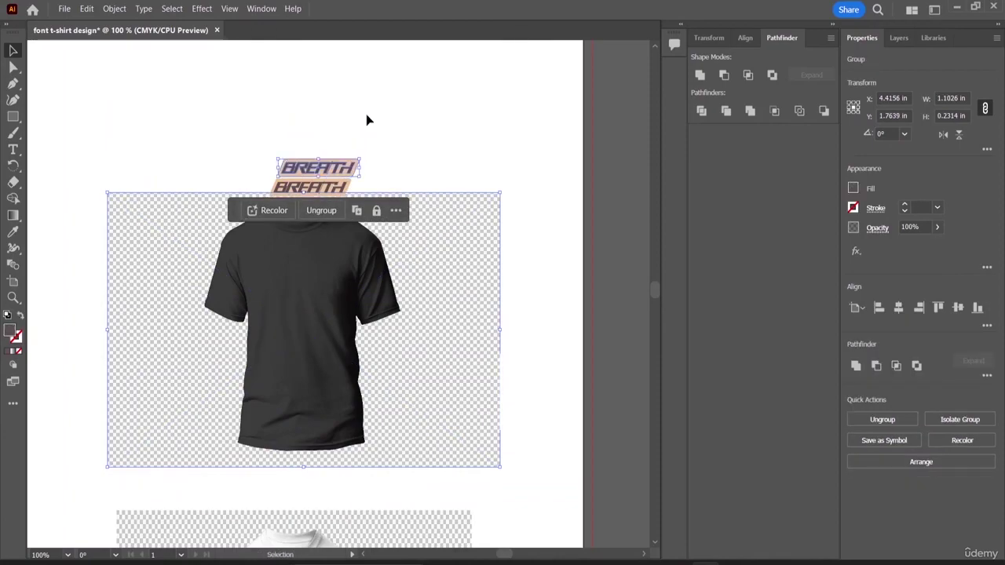
left_click(366, 116)
left_click_drag(255, 136, 348, 202)
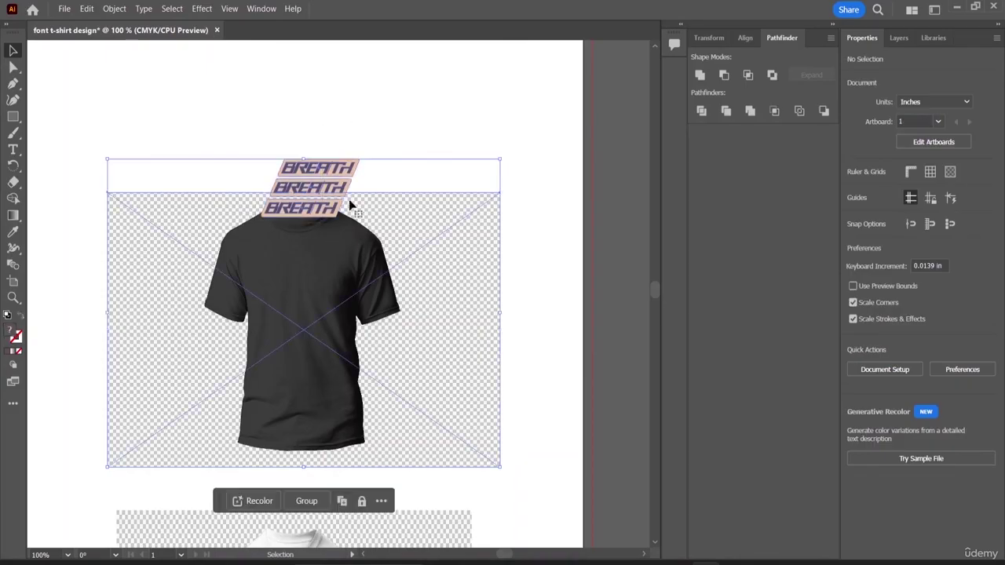
left_click(391, 126)
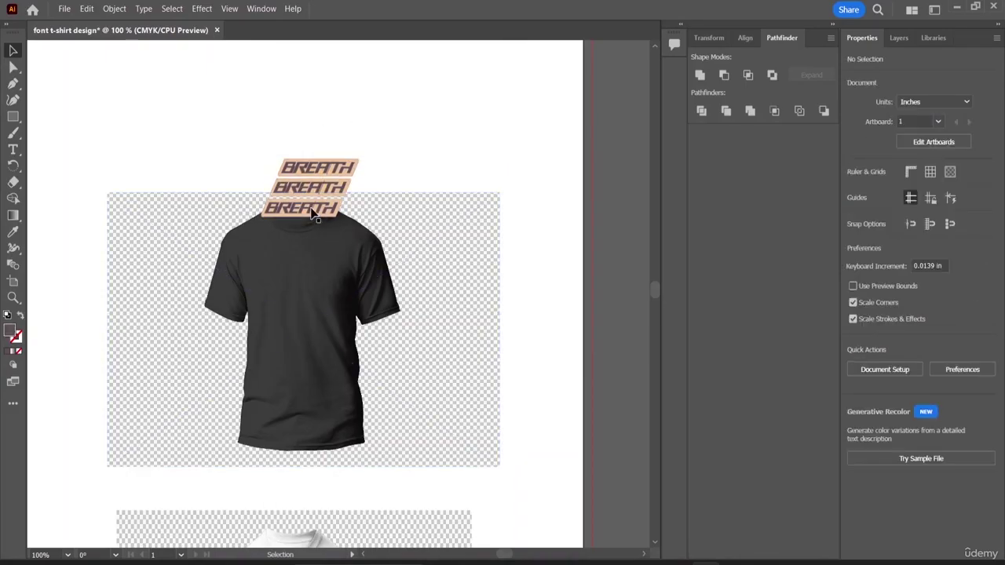
left_click_drag(313, 237, 313, 293)
left_click_drag(251, 135, 338, 135)
left_click(442, 135)
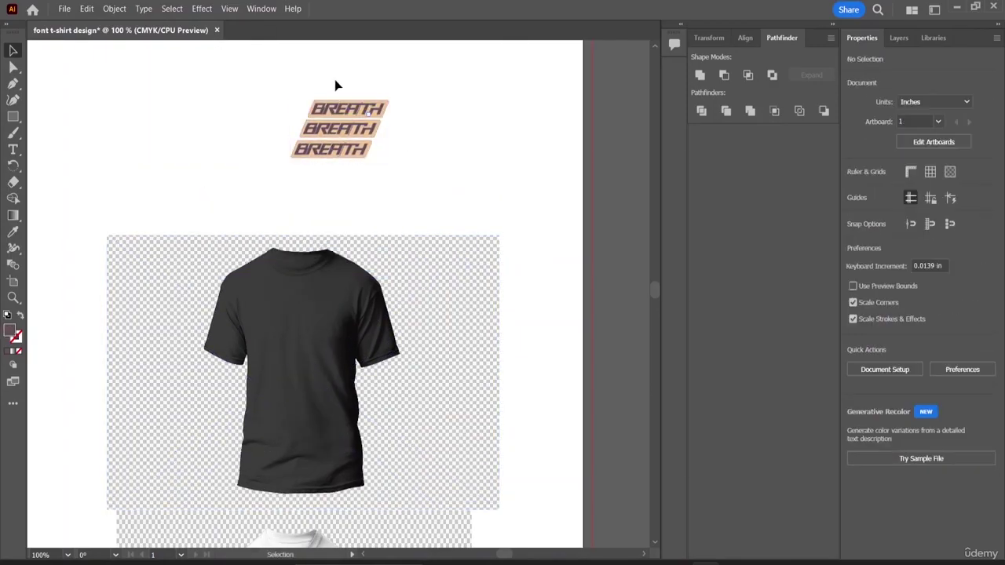
left_click(13, 215)
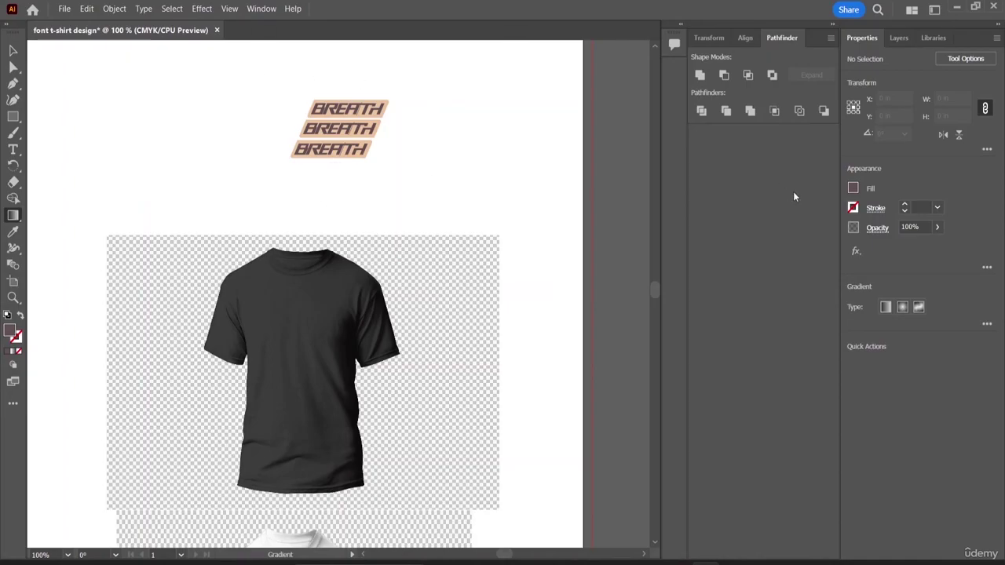
left_click(263, 9)
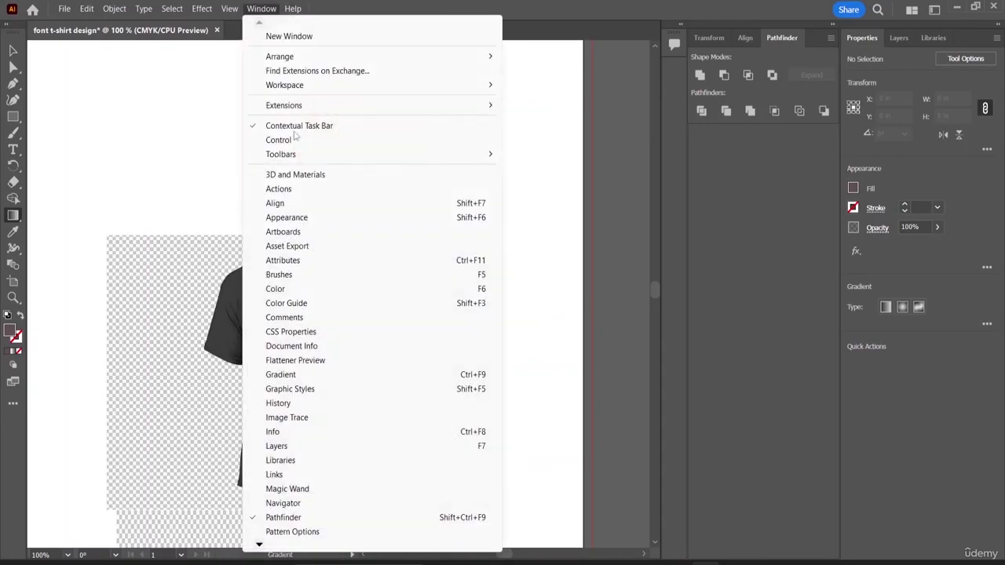
mouse_move(259, 545)
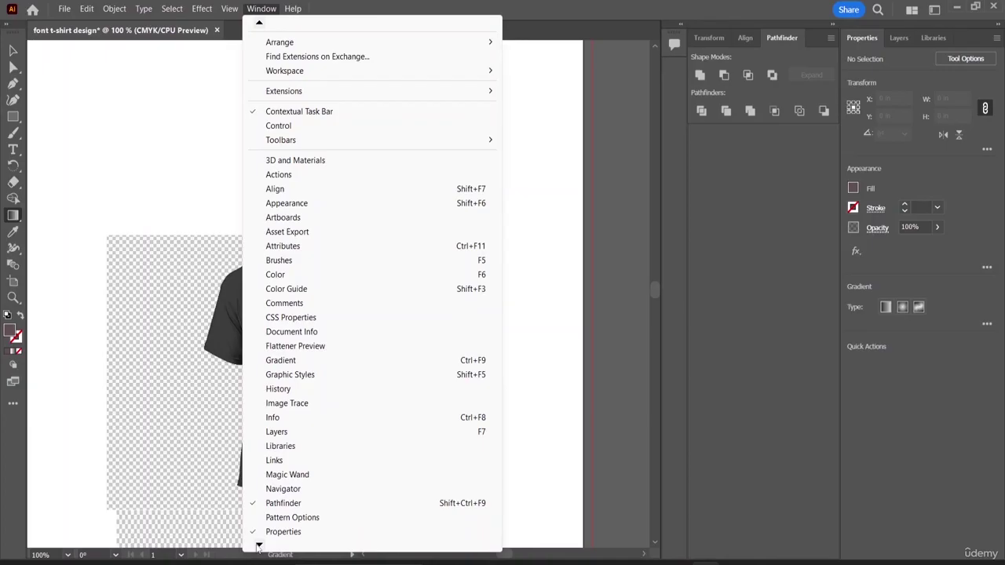
left_click(207, 95)
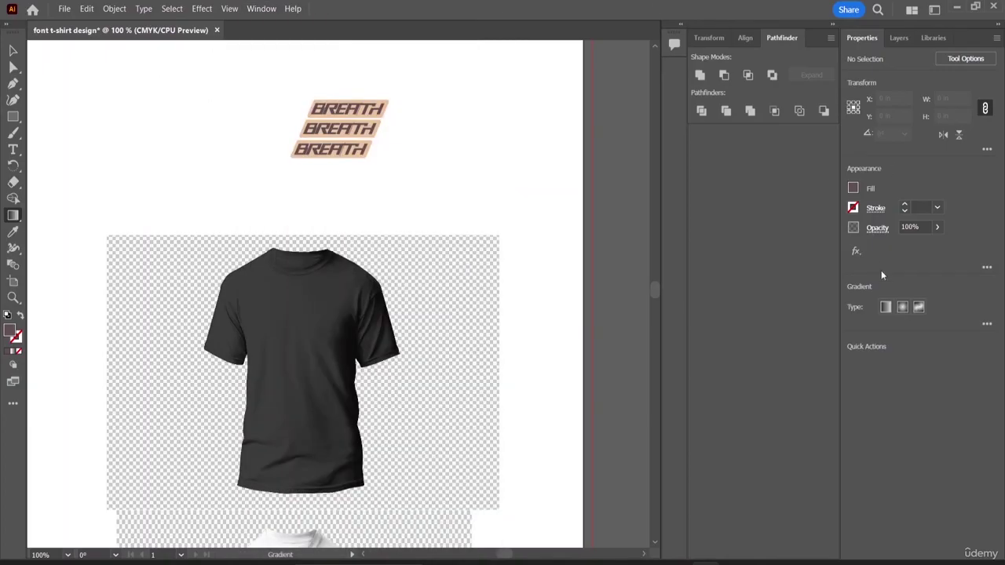
- Set the fill to a radial gradient at an angle of -30° with nothing selected
left_click(887, 307)
left_click(902, 307)
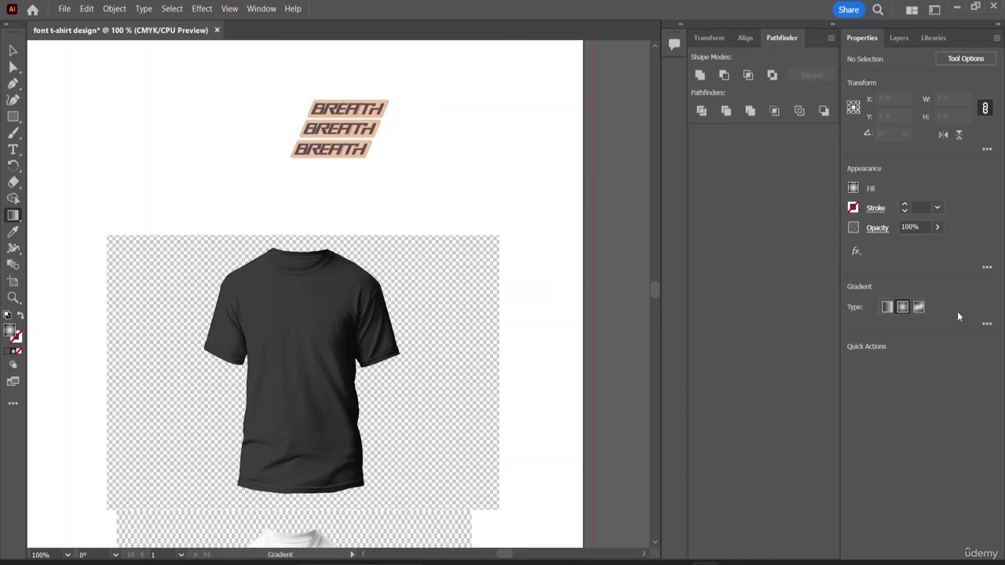
left_click(987, 323)
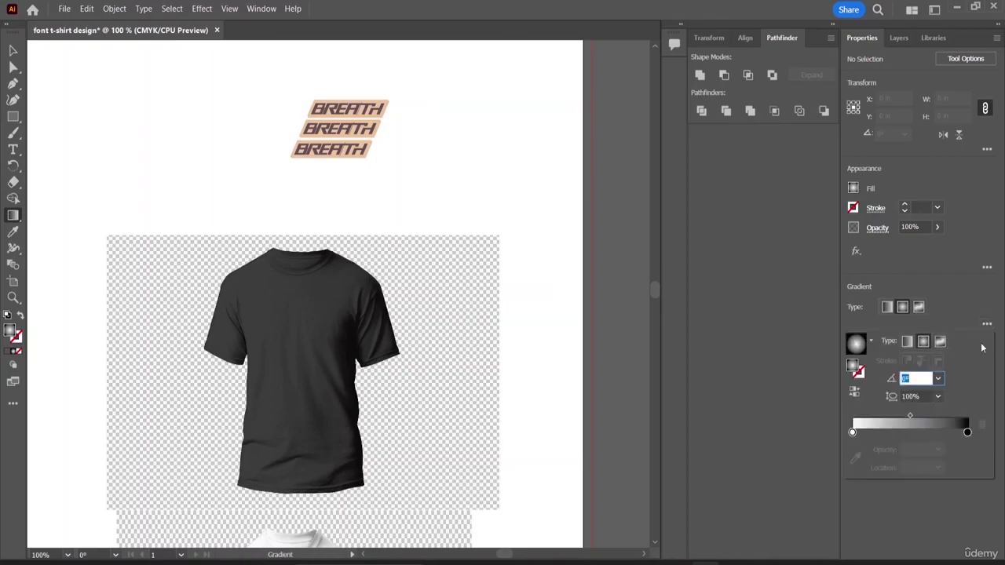
left_click(939, 380)
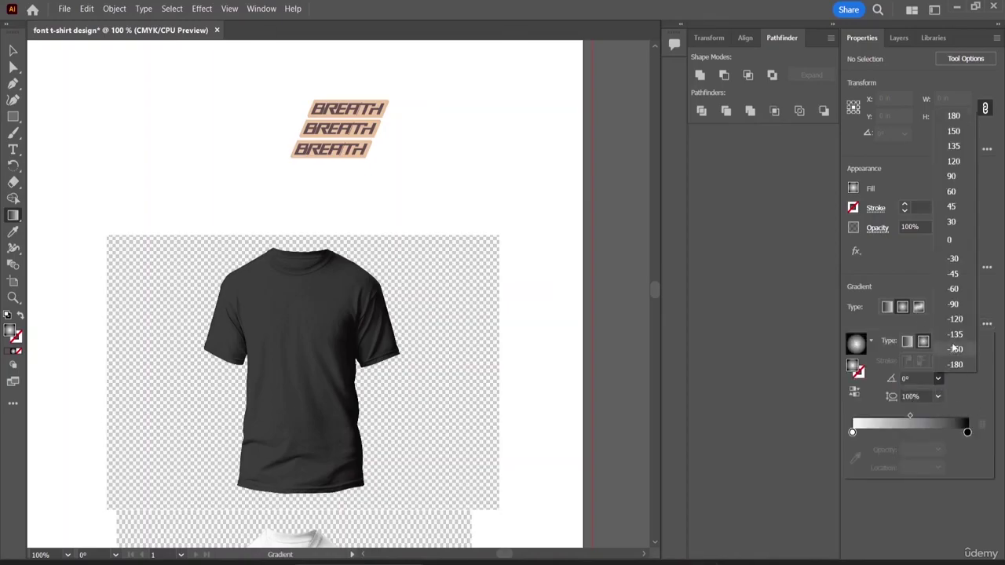
left_click(954, 259)
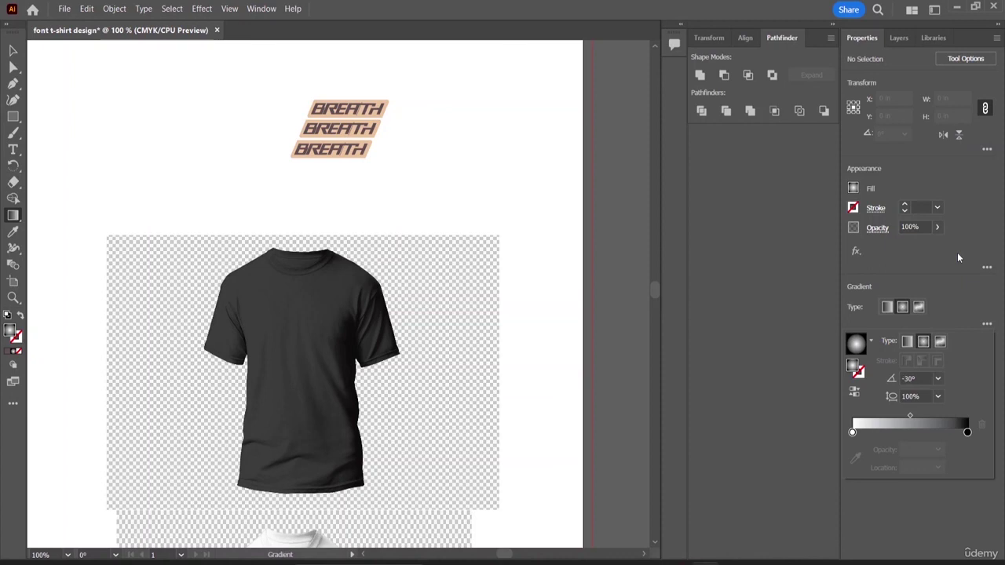
left_click(294, 103)
- Apply a linear gradient fill to all three slanted BREATH rows above the black t-shirt
left_click(13, 50)
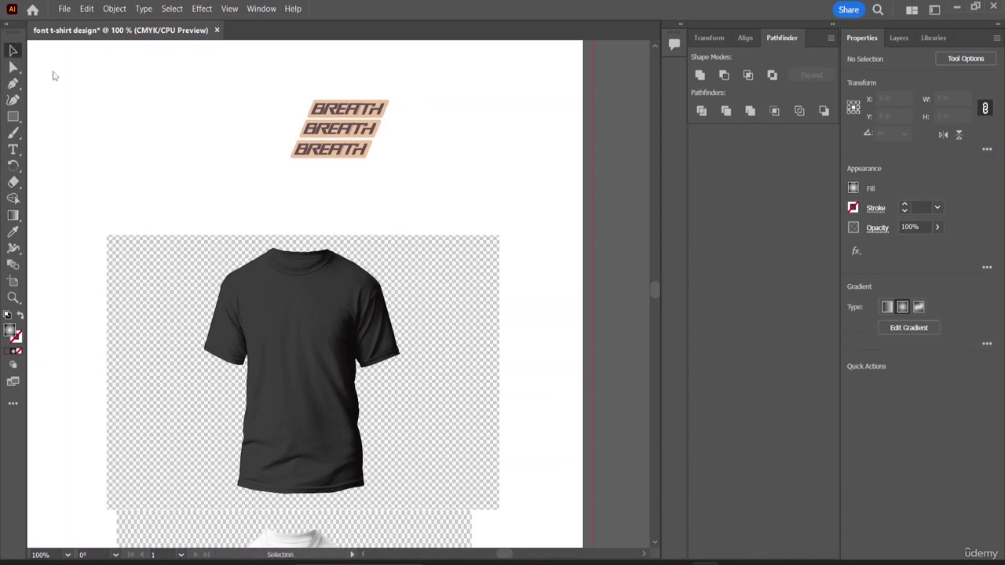
left_click_drag(289, 69, 373, 191)
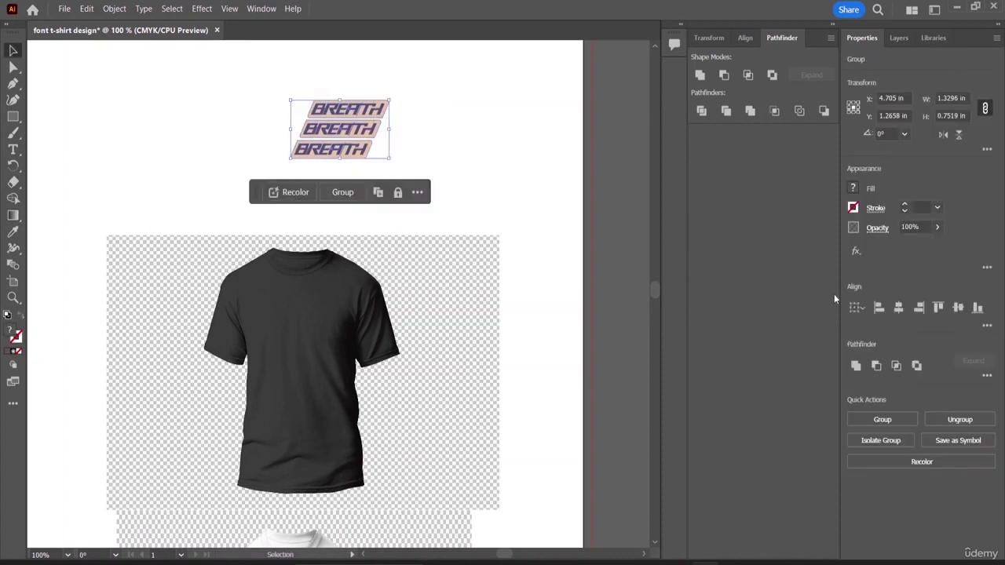
left_click(13, 216)
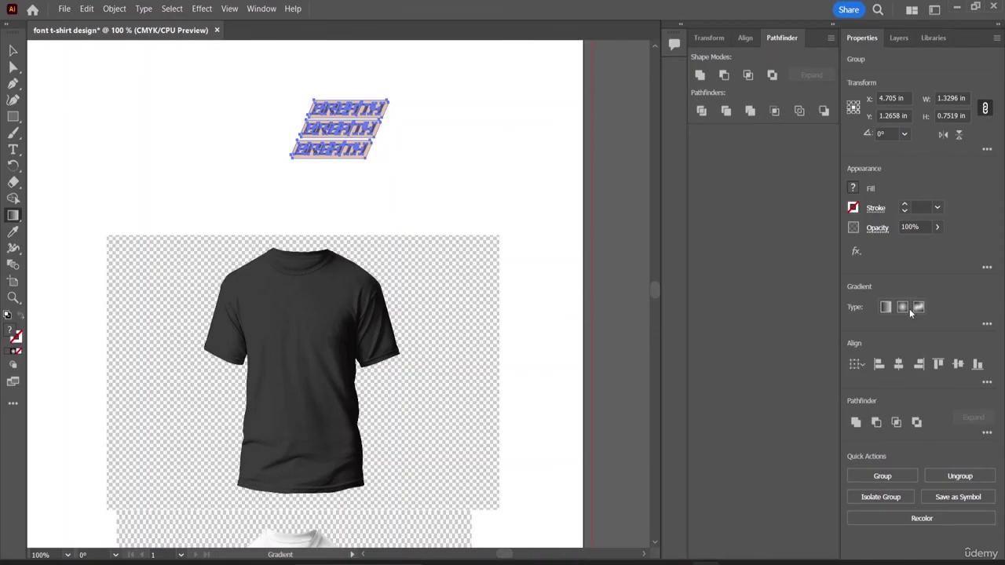
left_click(885, 307)
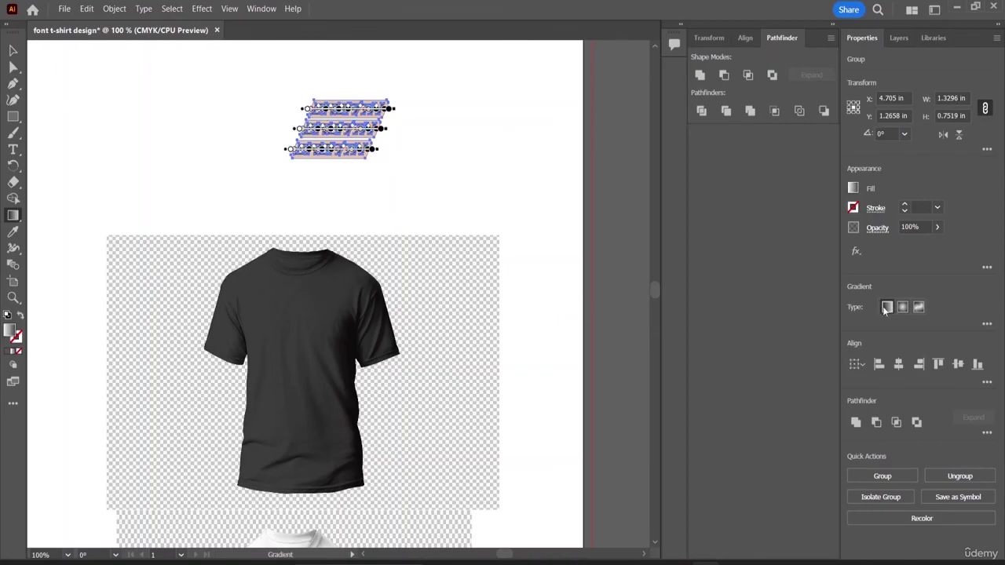
- Set the black gradient stop to green (80C342) and redraw the gradient with a short stroke on blank canvas beside the slanted BREATH rows
left_click(988, 324)
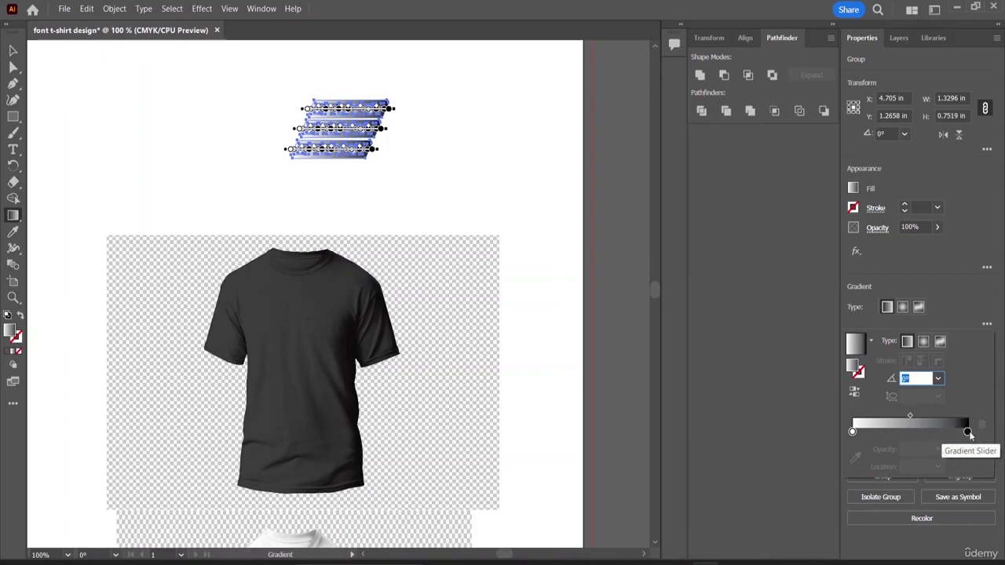
double_click(968, 432)
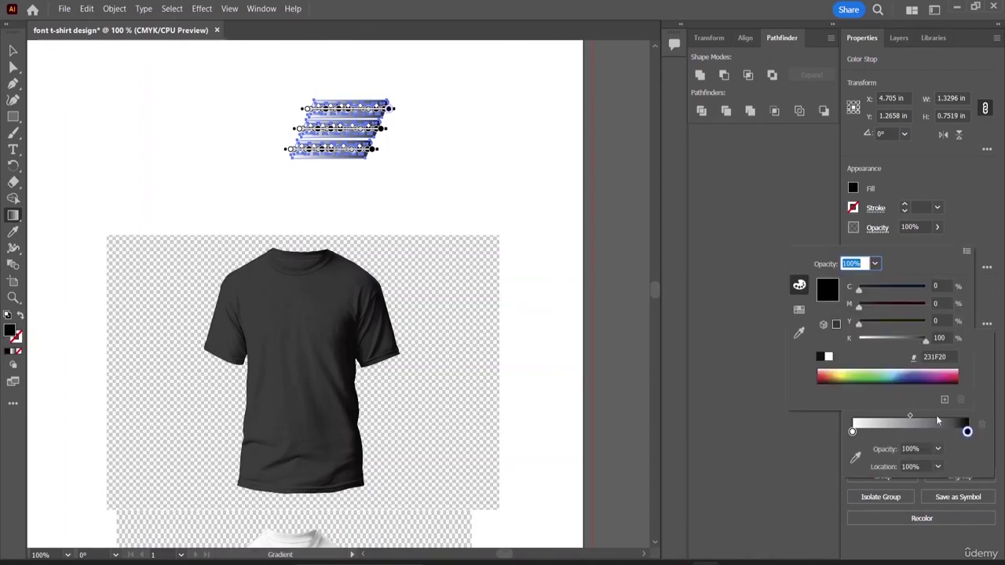
left_click(862, 370)
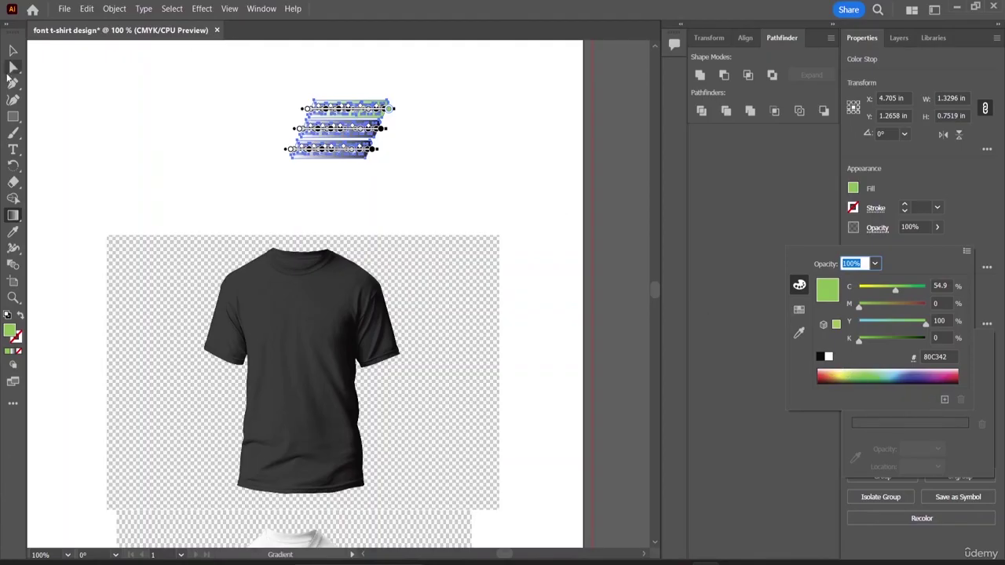
mouse_move(161, 117)
left_mouse_down()
mouse_move(157, 107)
mouse_move(173, 124)
left_mouse_up()
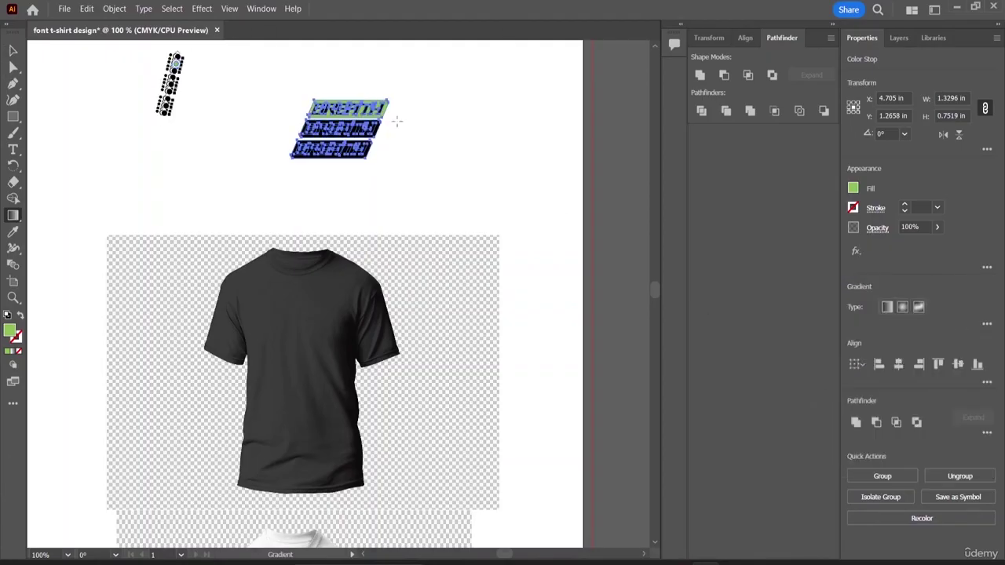
left_click(12, 50)
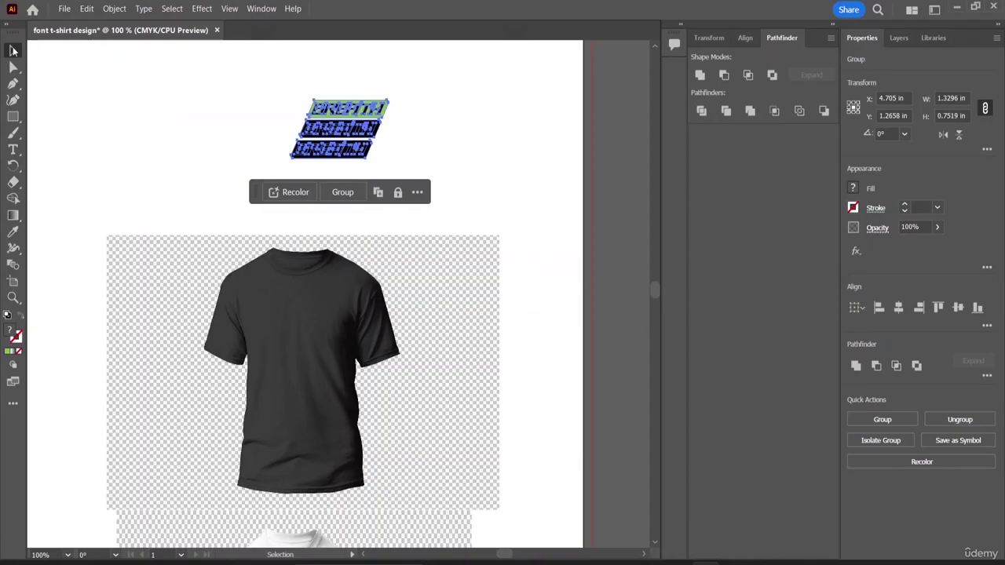
left_click(85, 82)
- Fill the whole middle slanted BREATH row with white
left_click(353, 137)
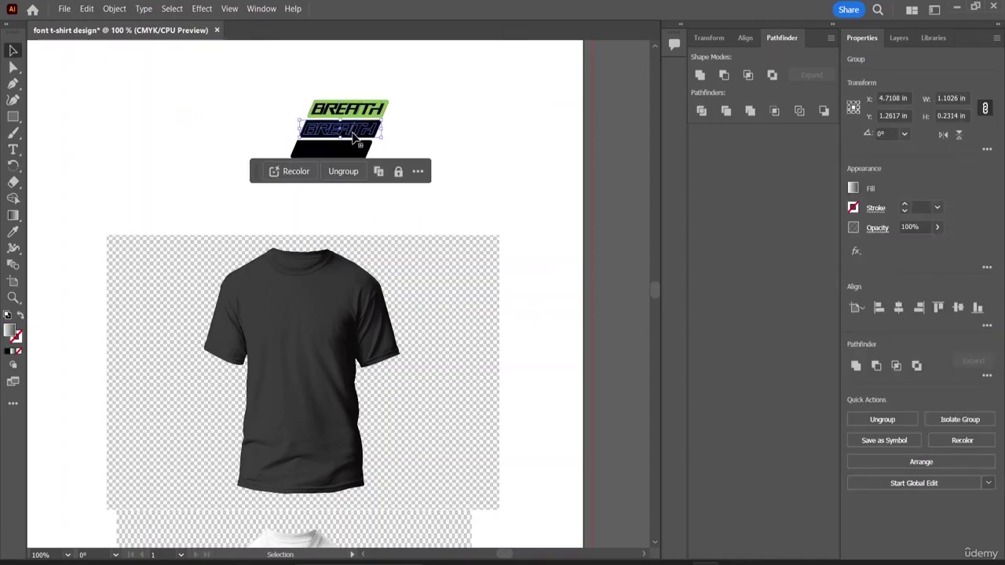
left_click(853, 188)
left_click(723, 237)
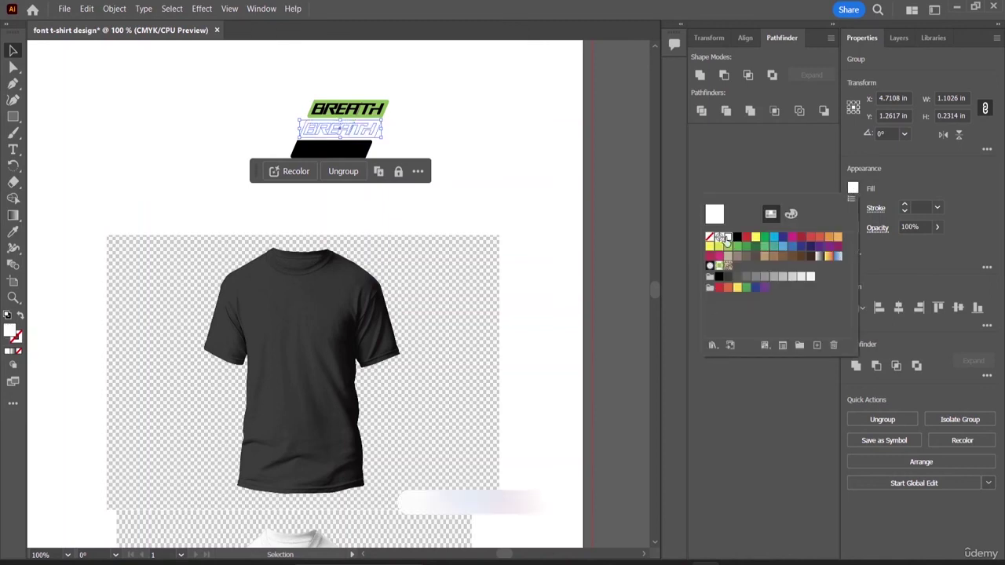
left_click(530, 113)
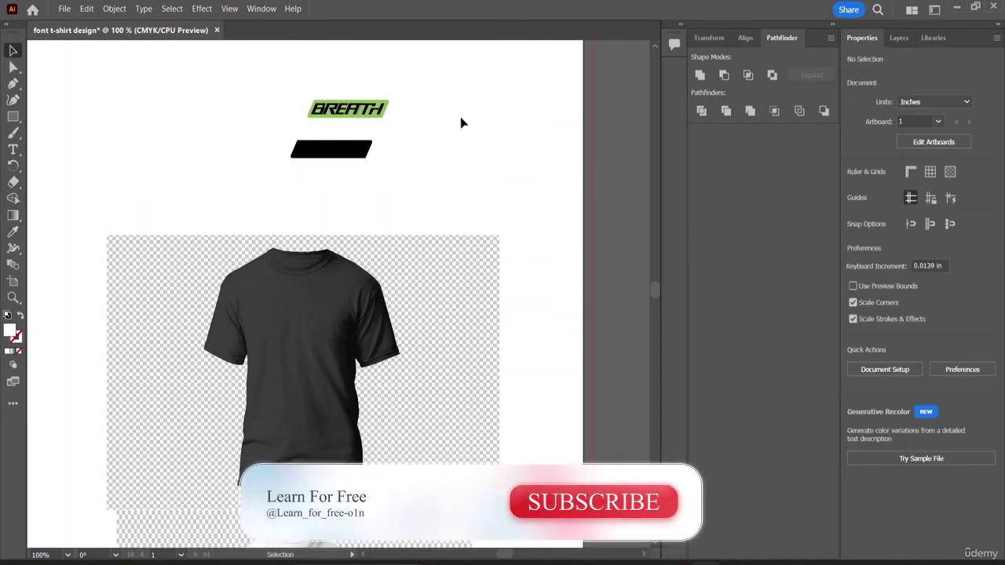
- Fill the whole middle slanted BREATH row with red
left_click(334, 132)
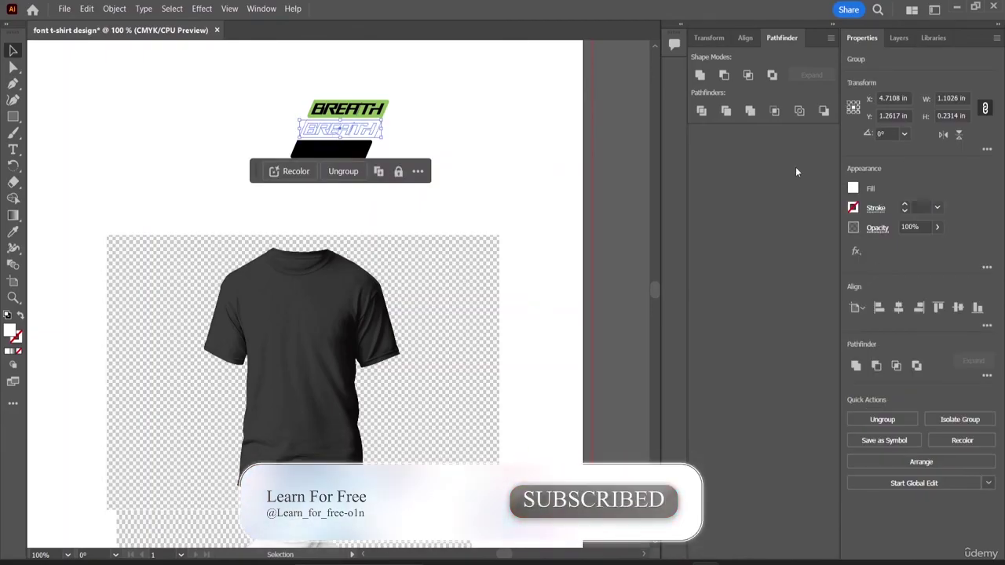
left_click(855, 189)
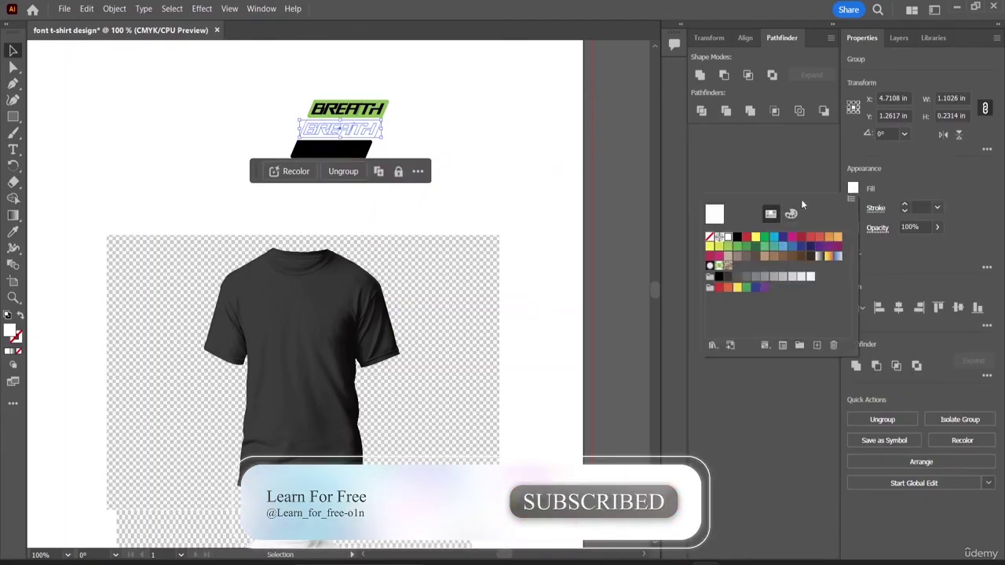
left_click(746, 236)
left_click(446, 96)
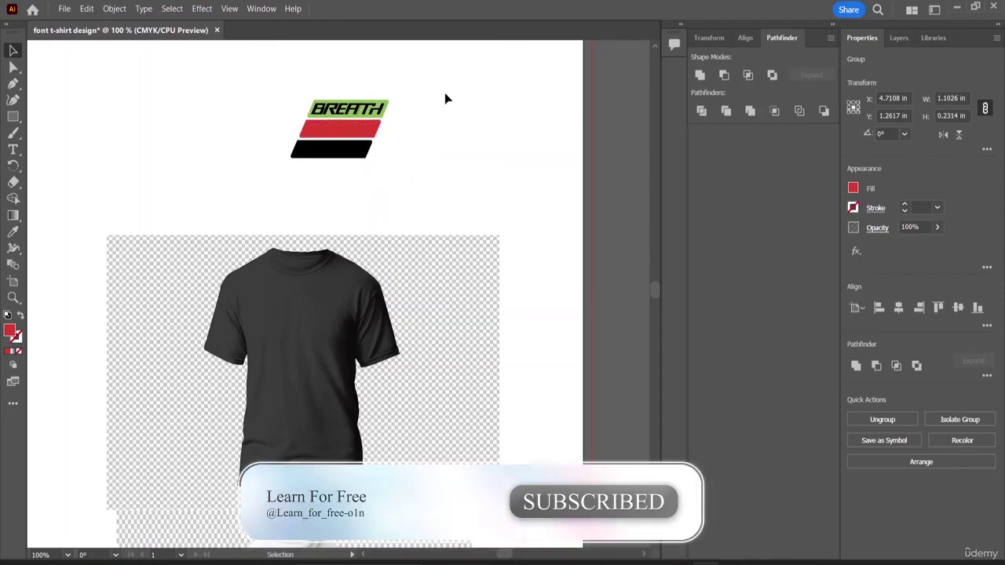
- Ungroup the red middle row and fill only its BREATH lettering with white
left_click(333, 136)
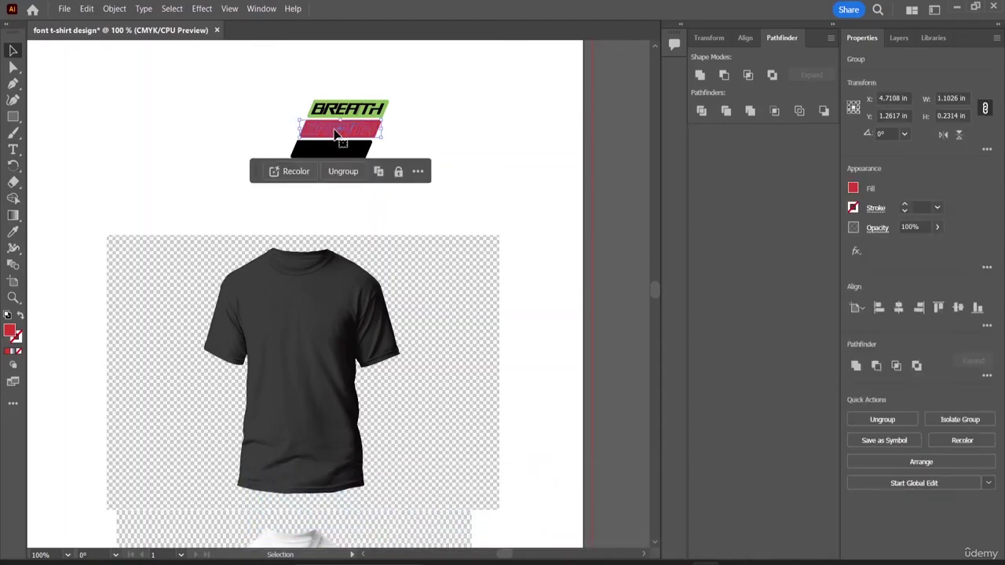
left_click(343, 171)
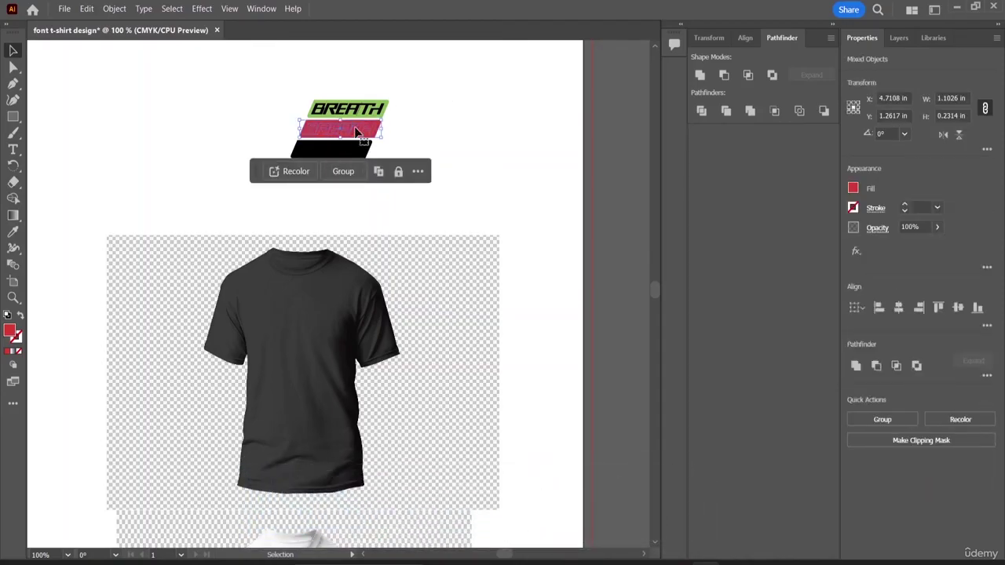
left_click(445, 129)
left_click(359, 135)
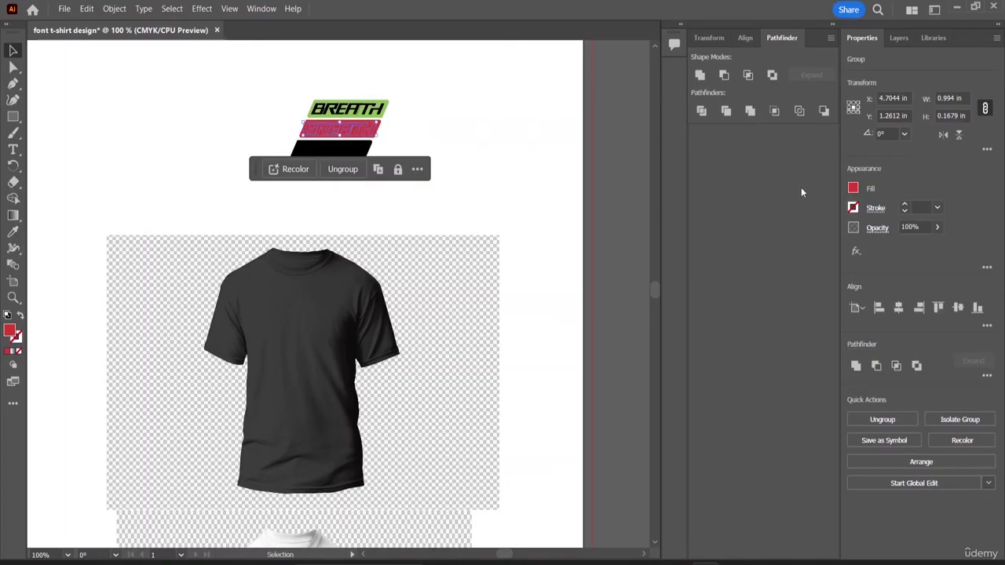
left_click(853, 190)
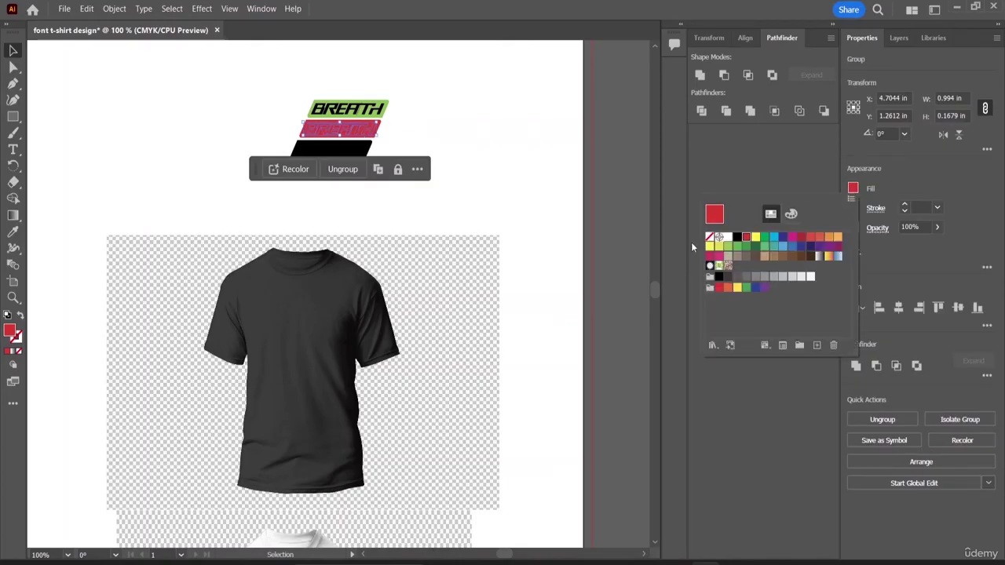
left_click(728, 237)
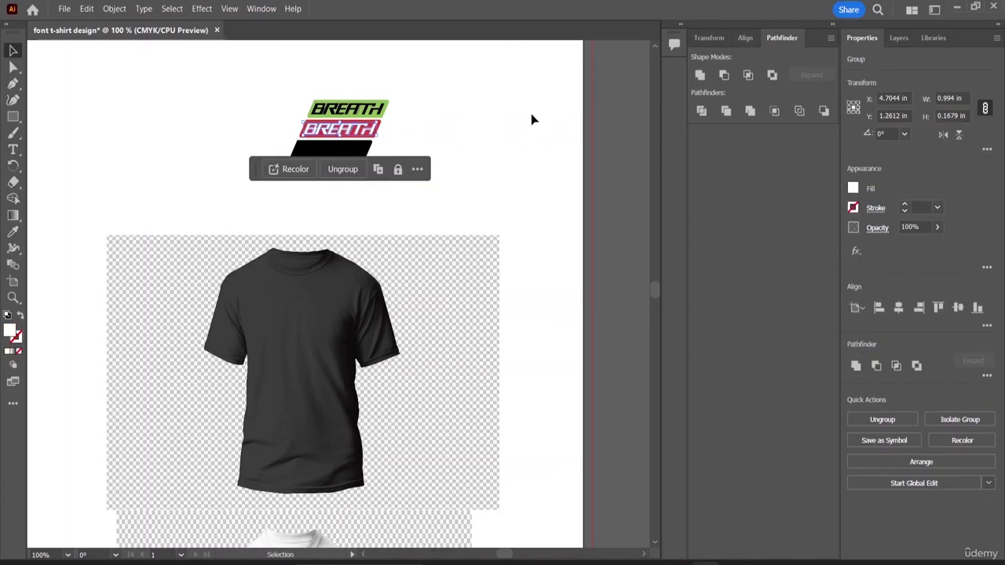
left_click(508, 118)
- Ungroup the bottom slanted BREATH row into its panel and lettering
left_click(367, 151)
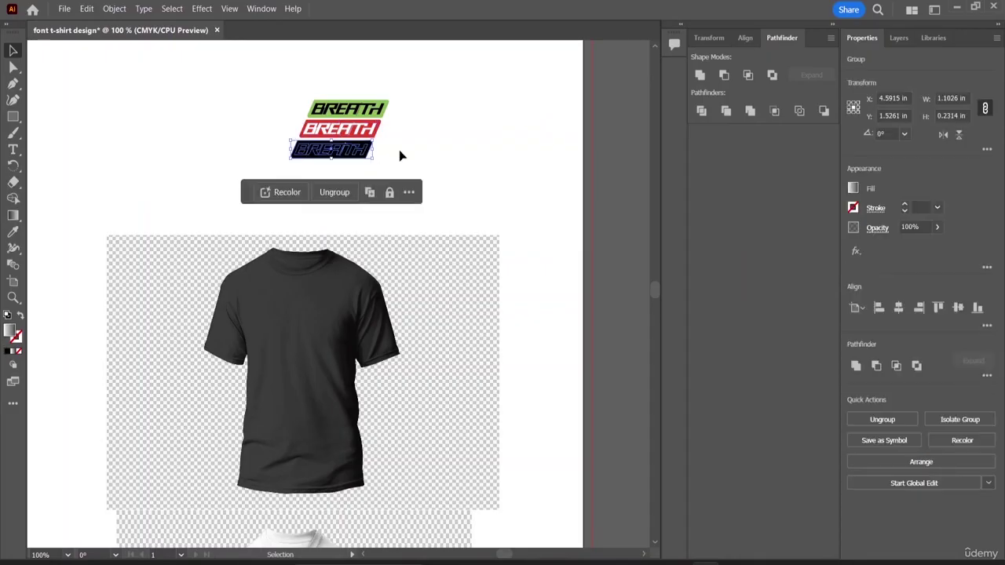
left_click(347, 197)
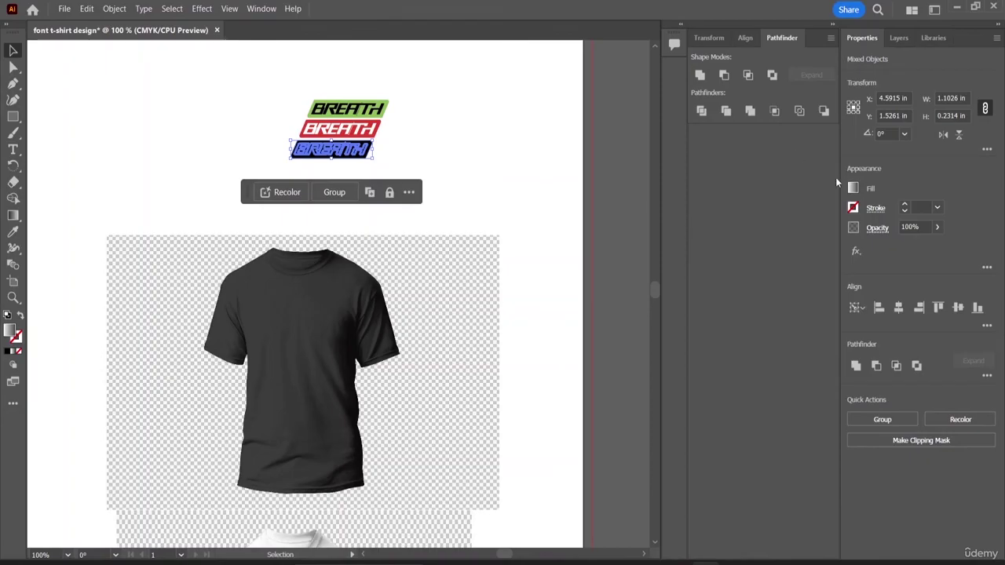
- Fill both the panel and the lettering of the bottom row with white
left_click(854, 189)
left_click(728, 237)
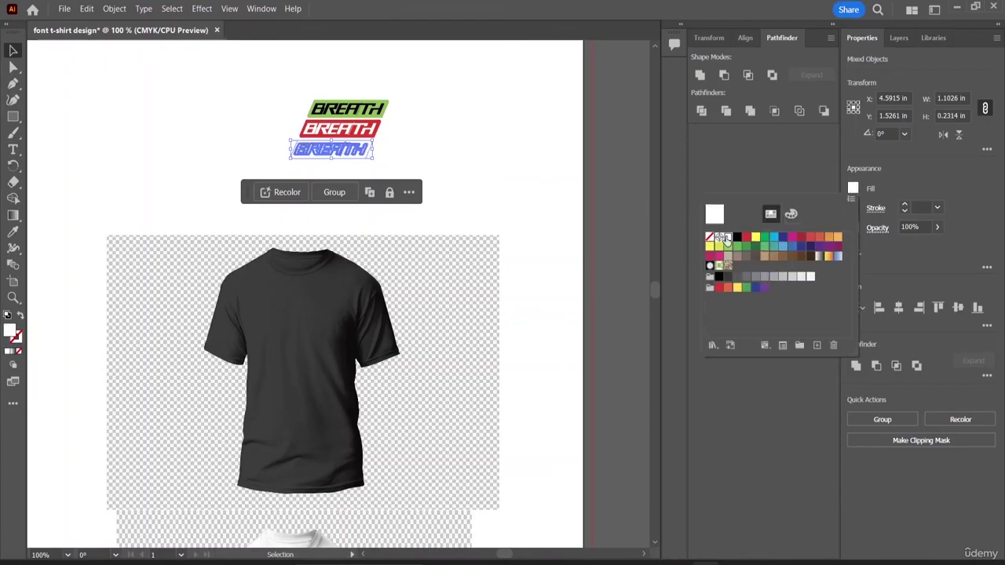
left_click(451, 143)
left_click(450, 141)
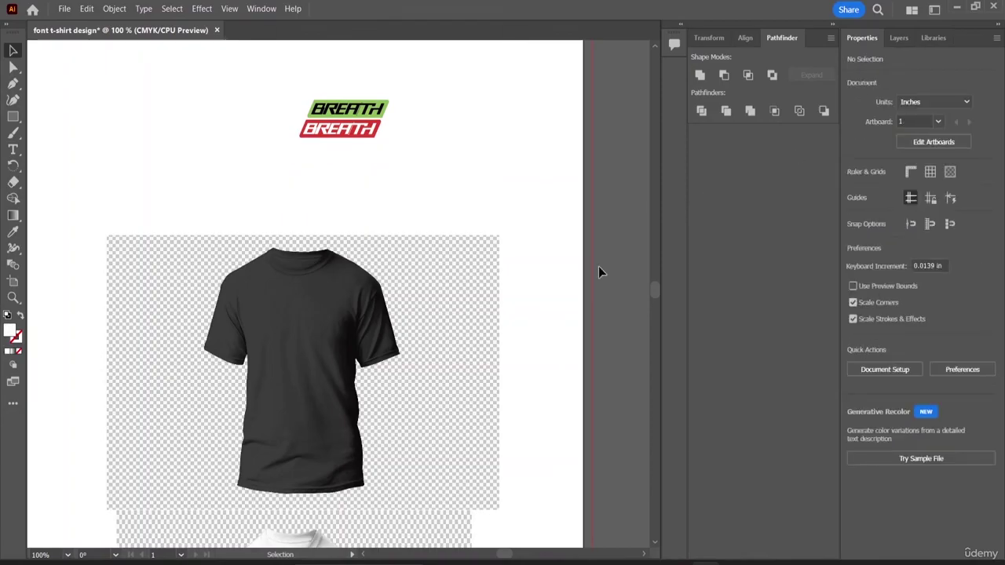
- Isolate the white panel path of the bottom row and exit isolation mode
left_click(325, 154)
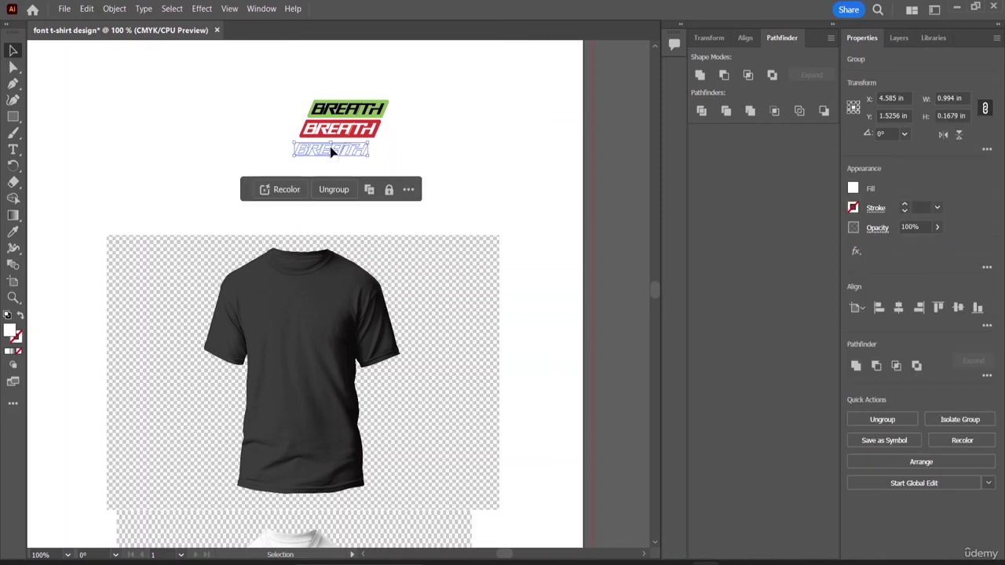
double_click(325, 154)
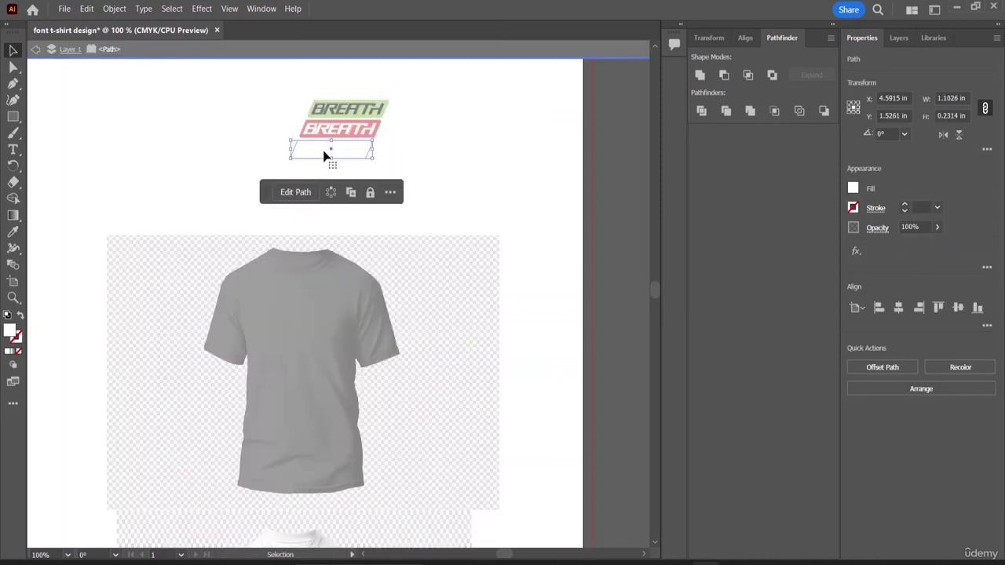
left_click(460, 139)
left_click(333, 156)
right_click(333, 157)
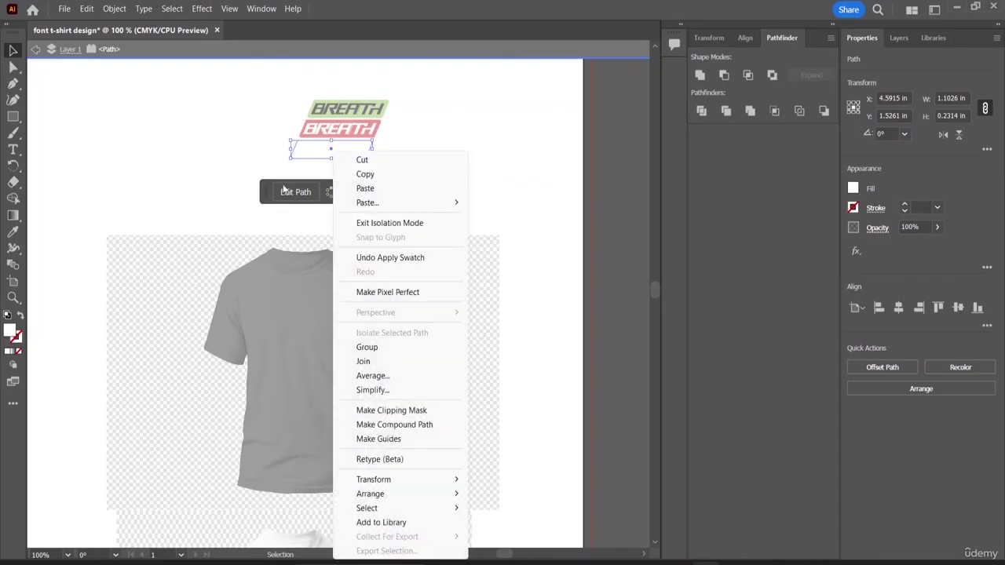
key("Escape")
key("a")
double_click(228, 139)
- Undo the white fill on the bottom slanted BREATH row
left_click(342, 154)
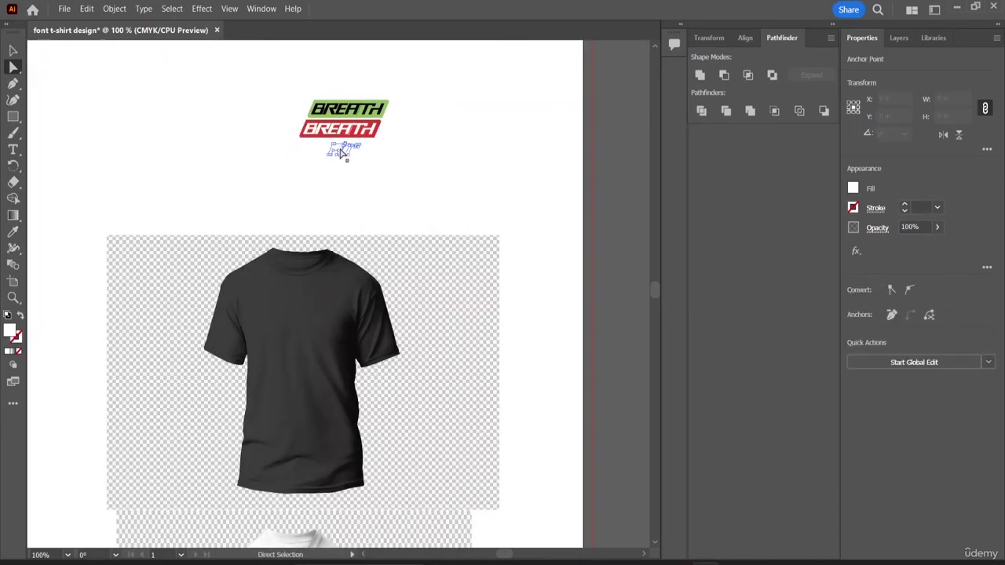
key("ctrl+z")
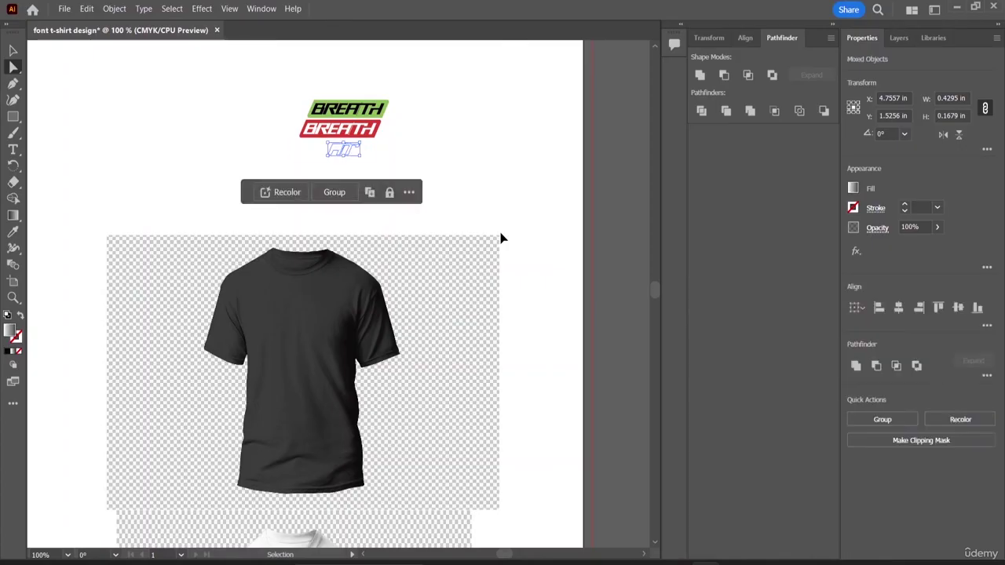
left_click(481, 148)
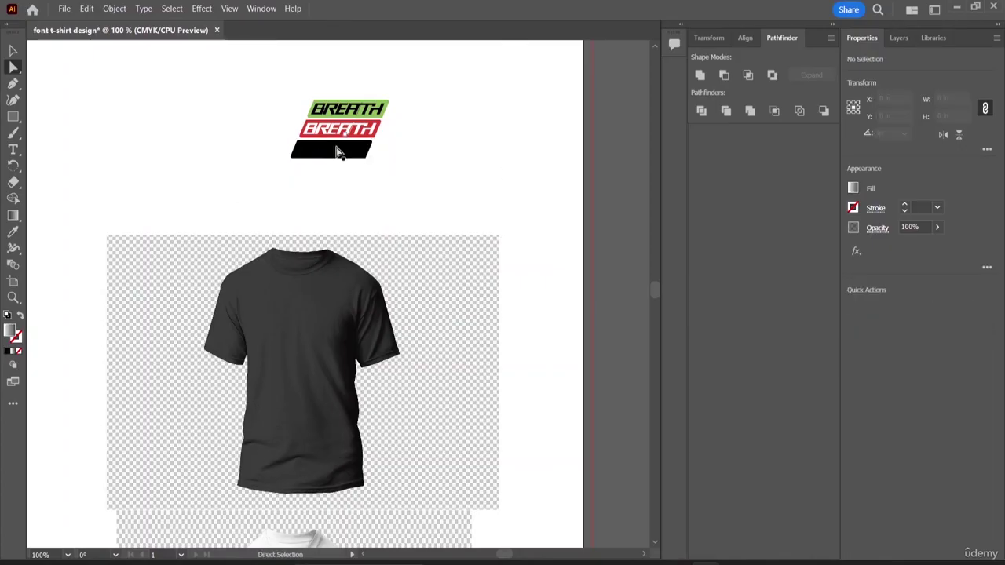
- Try to group the panel and lettering paths of the black bottom row using direct selection
left_click(340, 154)
left_click_drag(299, 145, 380, 172)
left_click(463, 149)
left_click(361, 150)
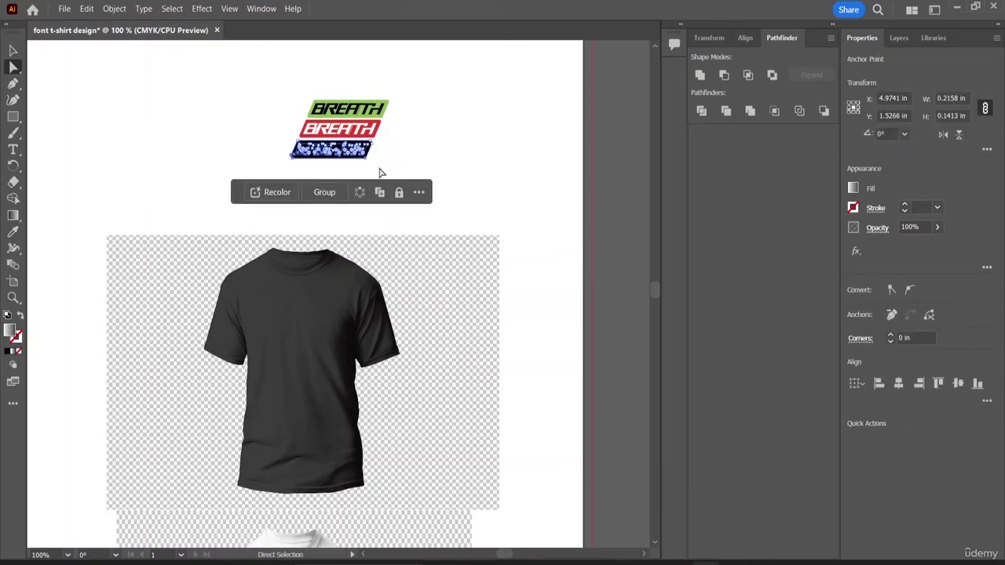
left_click(325, 194)
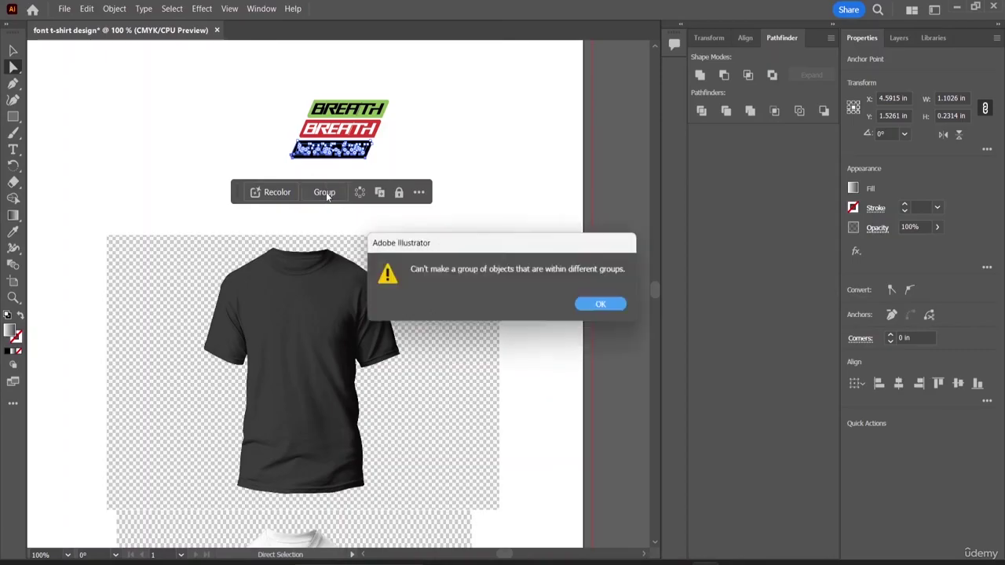
left_click(598, 304)
left_click(397, 164)
left_click(359, 158)
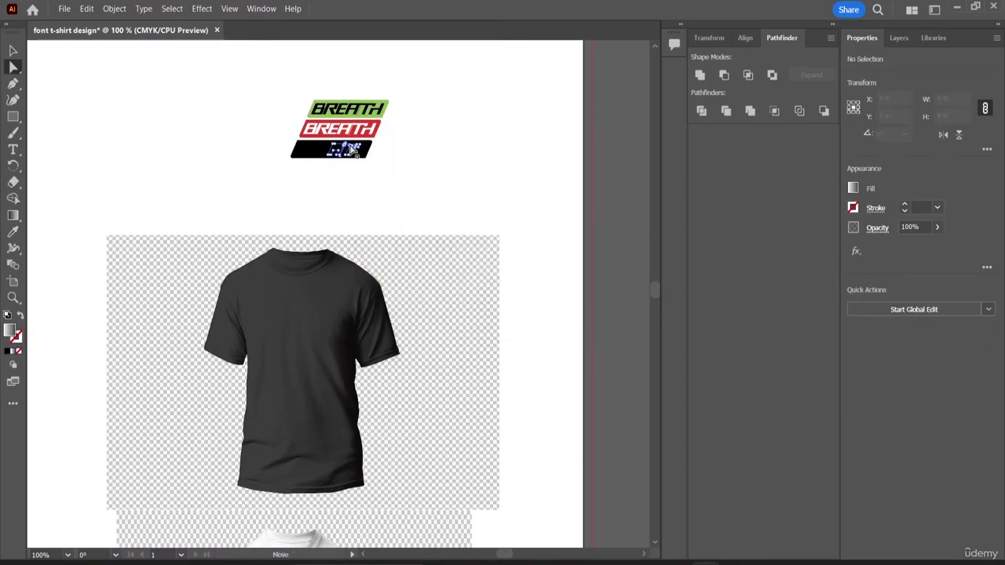
left_click(387, 150)
left_click(333, 156)
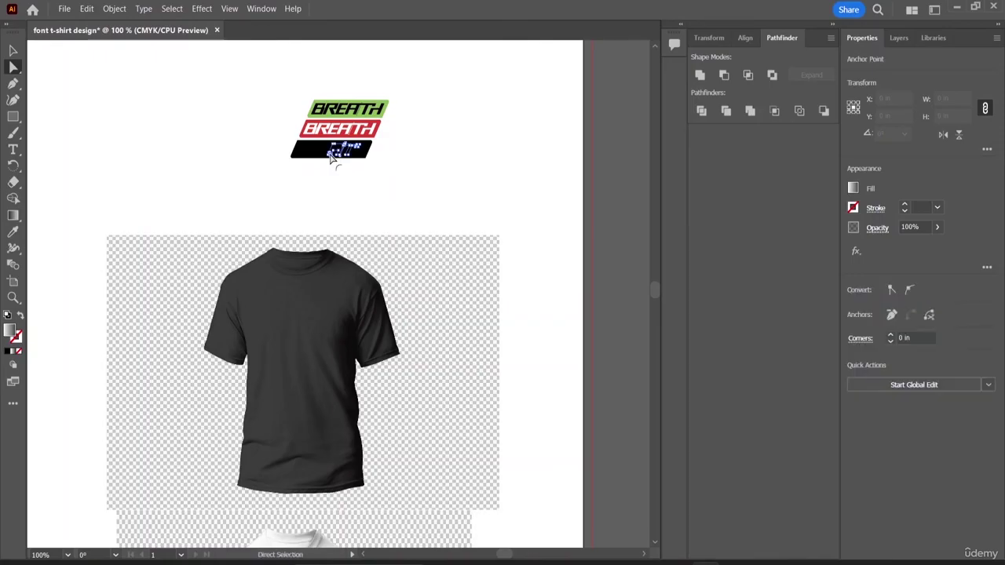
left_click(333, 156)
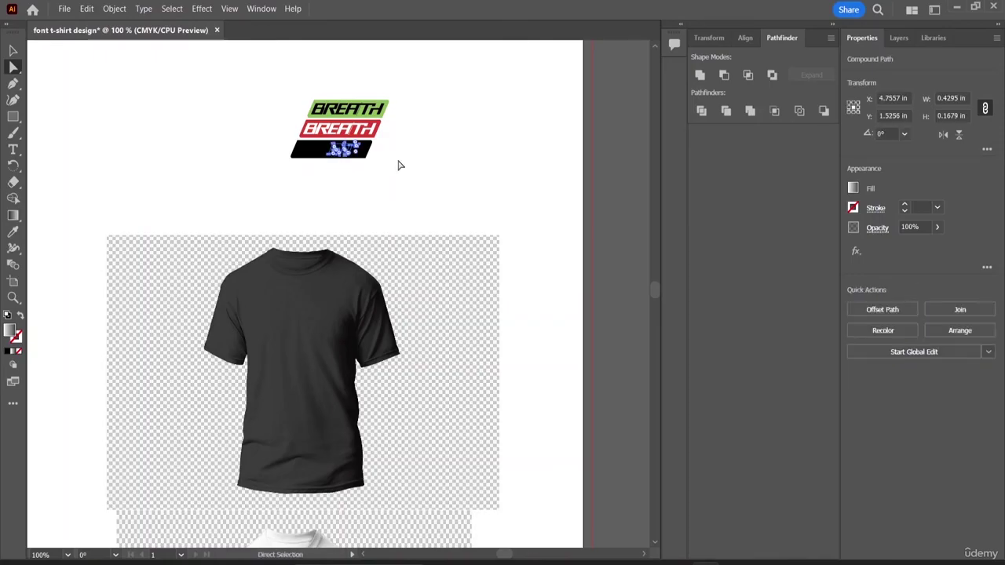
- Delete anchor points along the lower part of the black bottom row and move the leftover fragments down and left, clear of the stack
left_click_drag(432, 167, 318, 152)
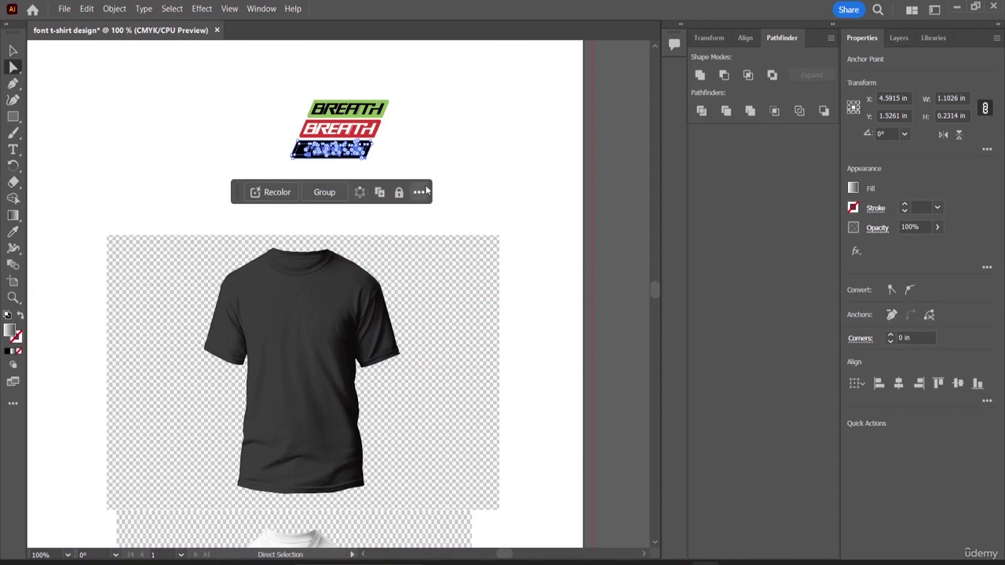
key("Delete")
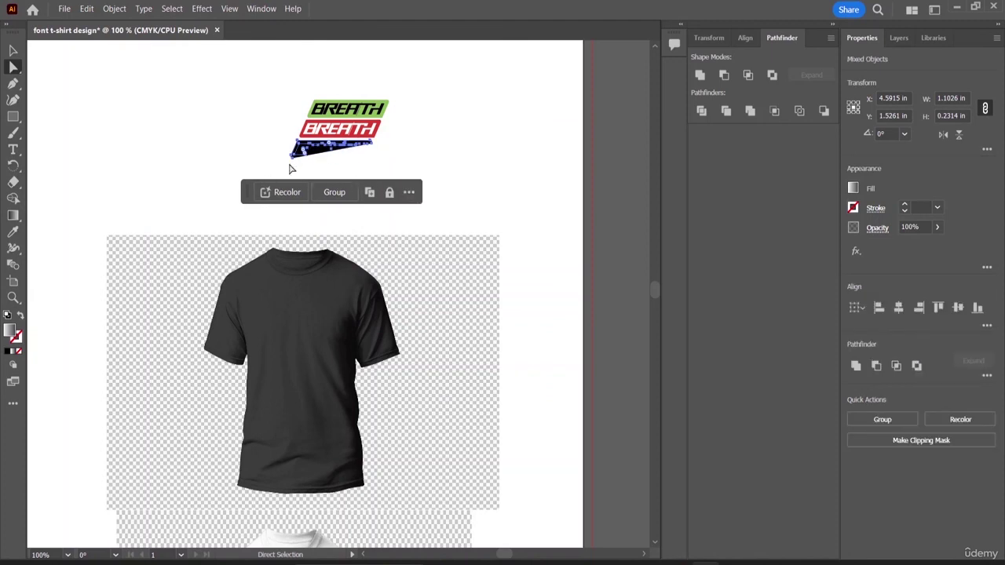
left_click_drag(287, 152, 372, 164)
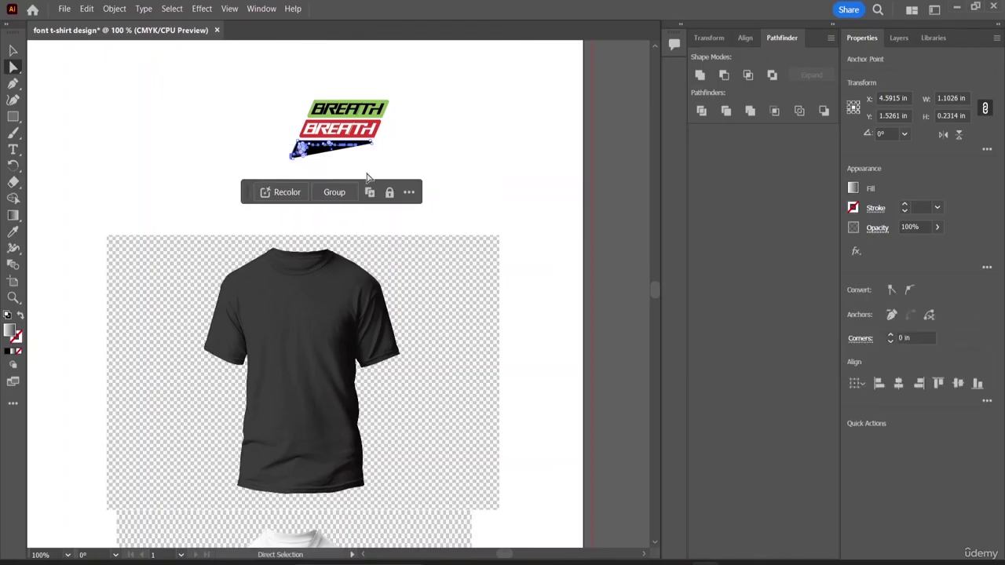
key("Delete")
left_click_drag(365, 149, 312, 171)
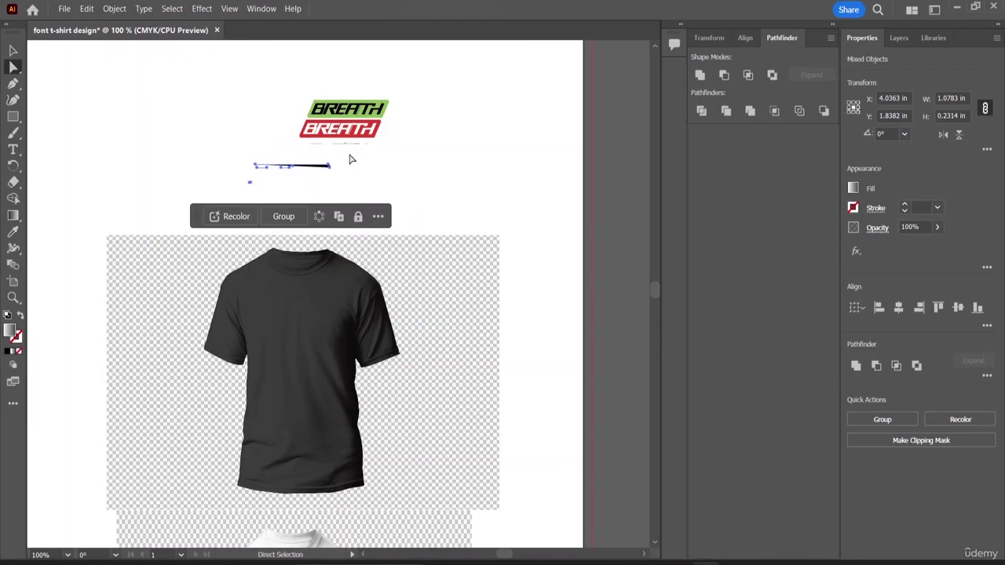
left_click_drag(299, 91, 363, 146)
left_click_drag(362, 110, 348, 196)
key("ctrl+z")
- Move the green and red slanted BREATH rows onto the black shirt's chest and delete the leftover black fragments above the mockup
left_click(11, 51)
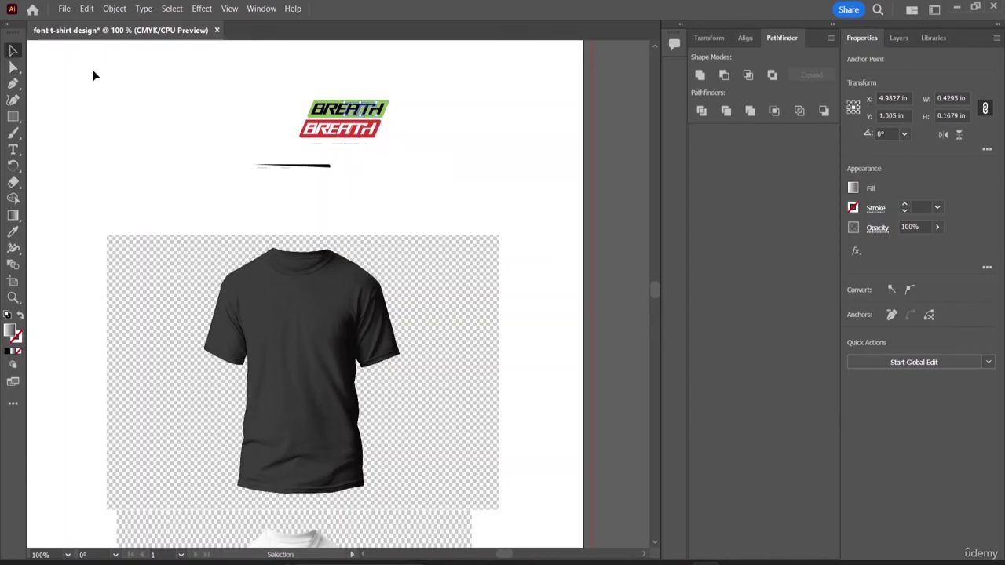
left_click(350, 69)
left_click_drag(299, 80, 375, 135)
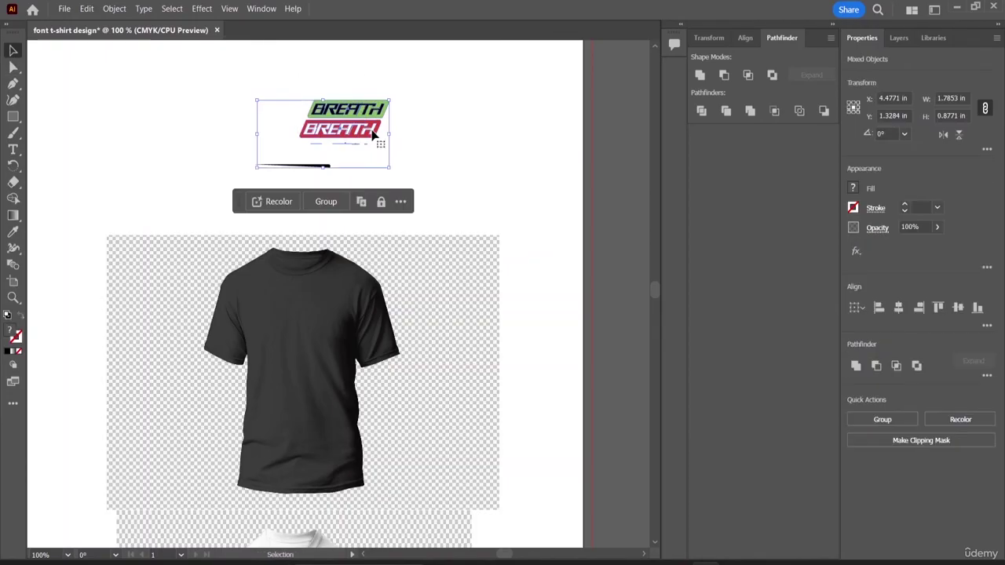
left_click(322, 64)
left_click_drag(308, 76, 306, 313)
left_click(422, 163)
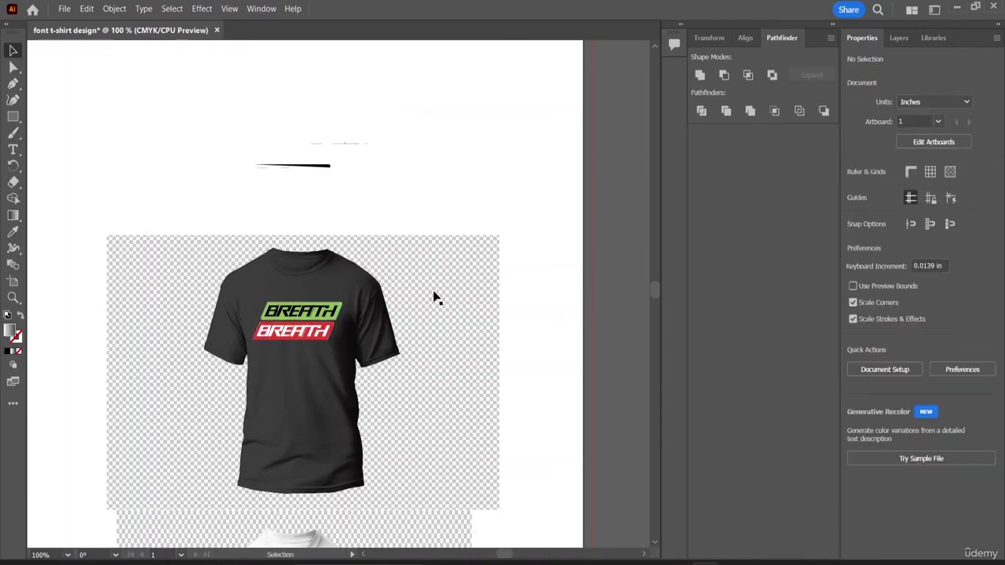
left_click_drag(253, 93, 384, 206)
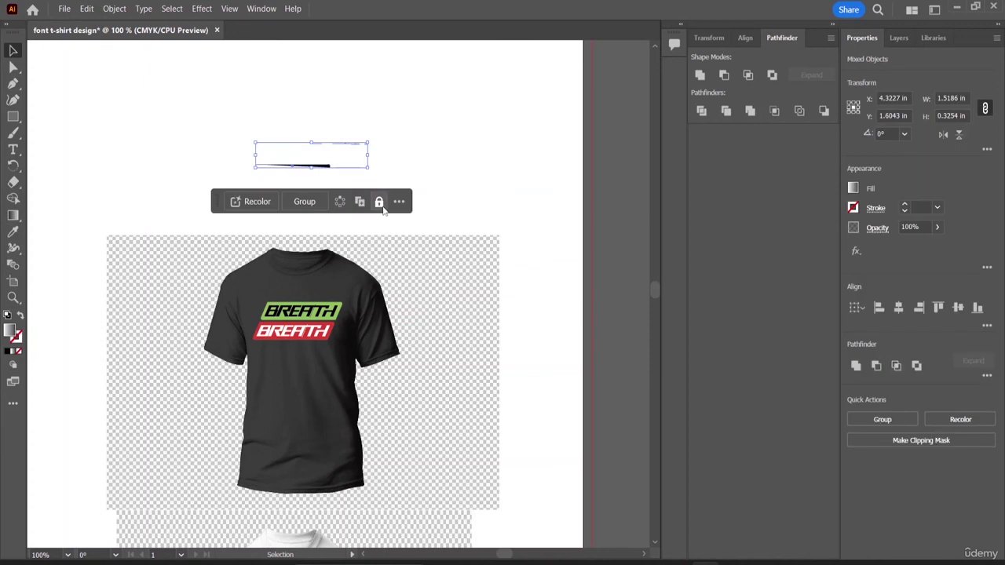
left_click(381, 205)
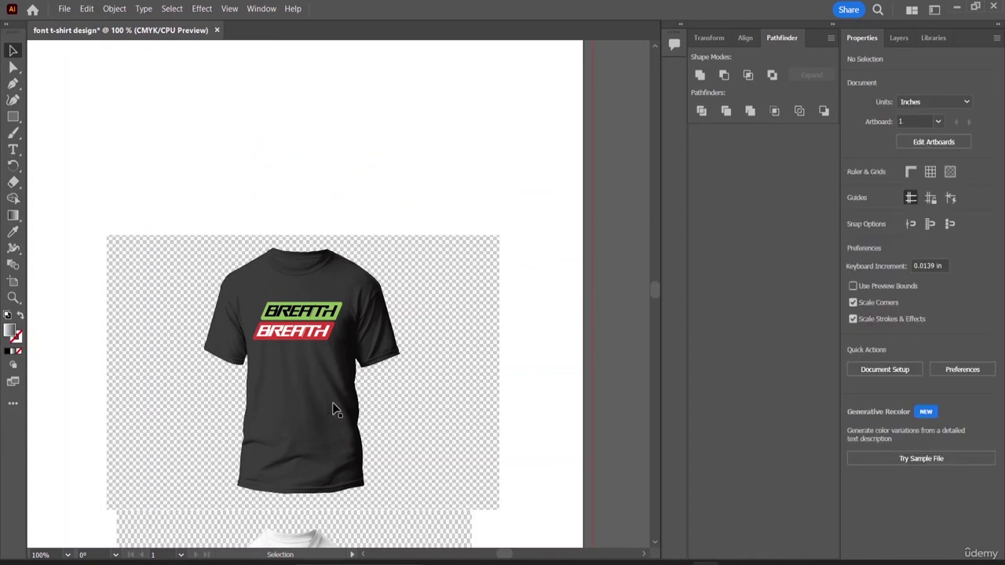
- Move the black shirt with its design up and right, and shift the white shirt with its design right beneath it, leaving a small gap
scroll(369, 346, "down", 1)
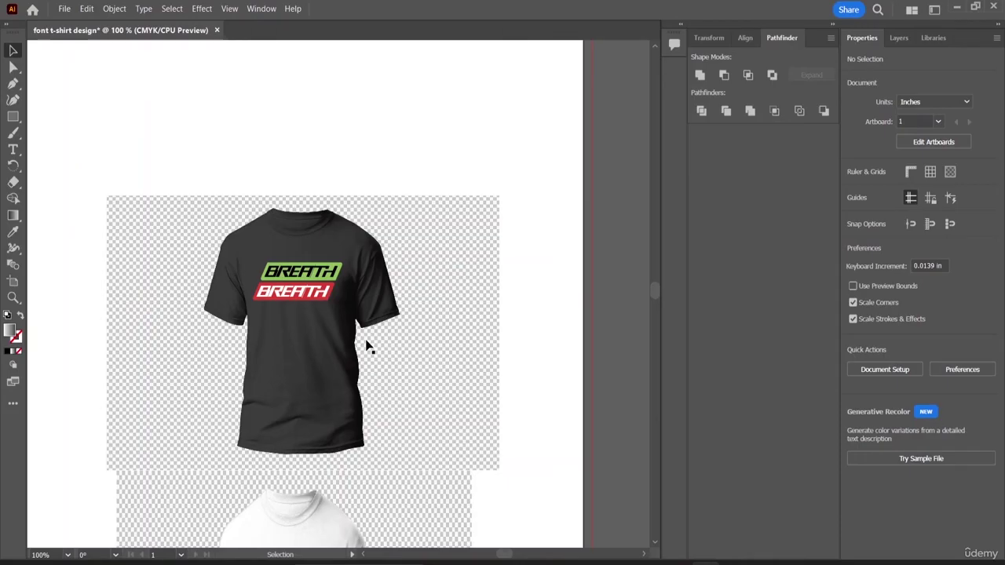
left_click_drag(171, 147, 404, 431)
left_click_drag(314, 298, 352, 199)
scroll(460, 421, "down", 3)
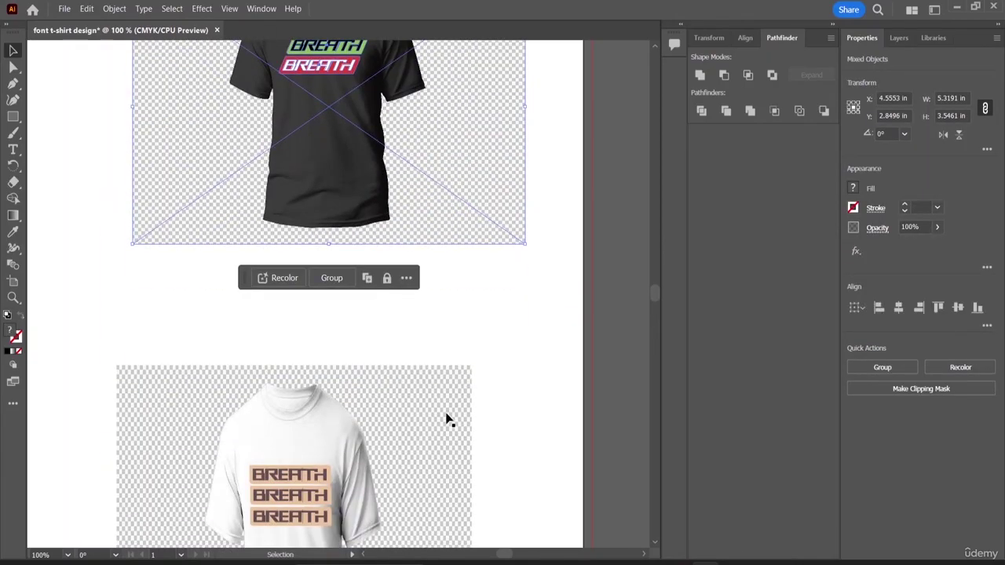
left_click_drag(165, 312, 353, 237)
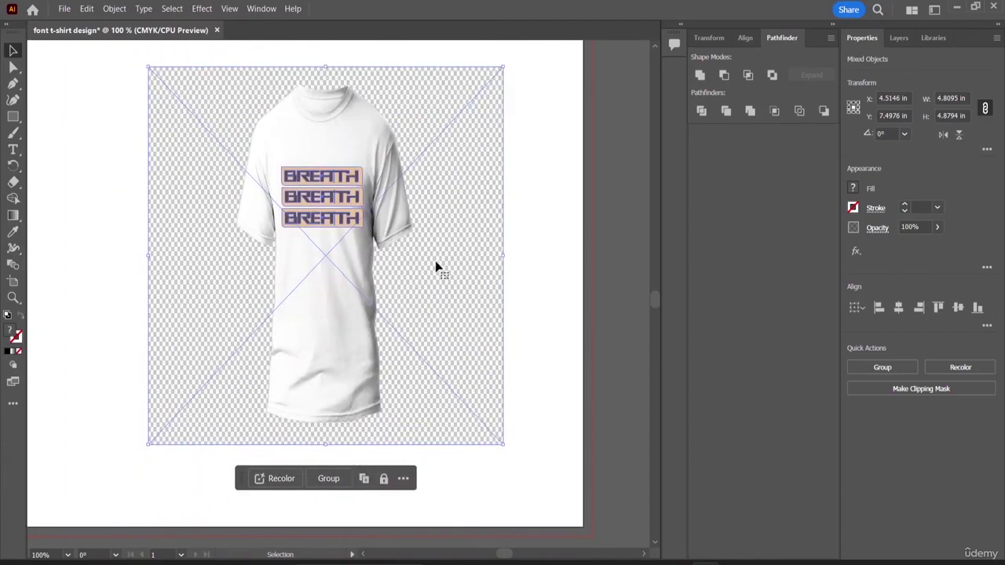
scroll(438, 268, "up", 3)
left_click(525, 284)
scroll(524, 283, "up", 4)
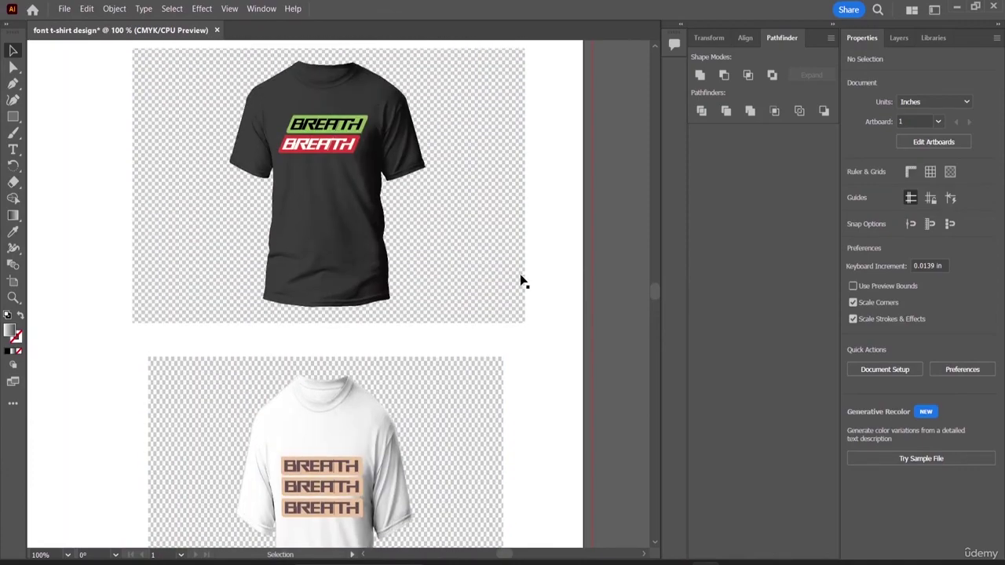
scroll(565, 294, "up", 1)
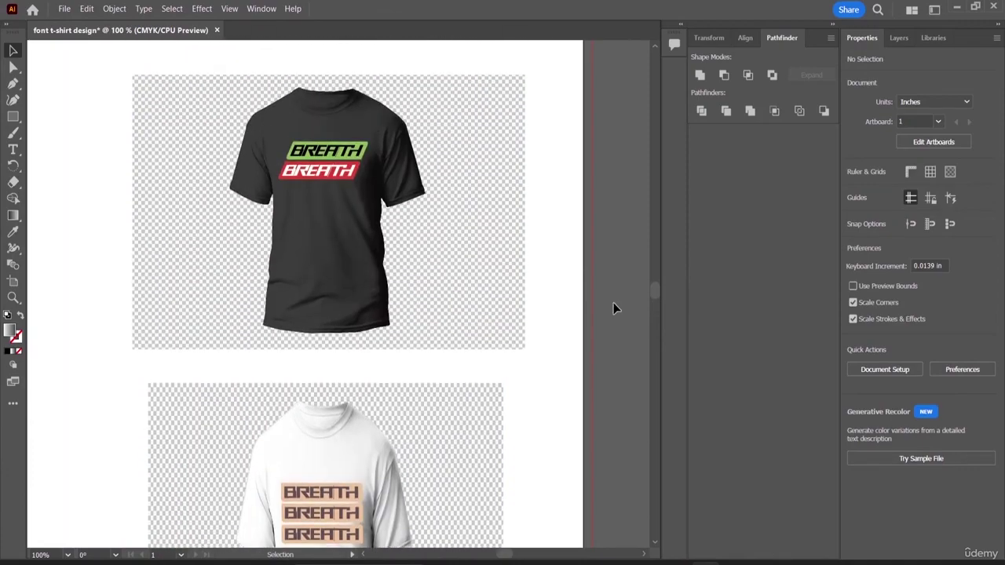